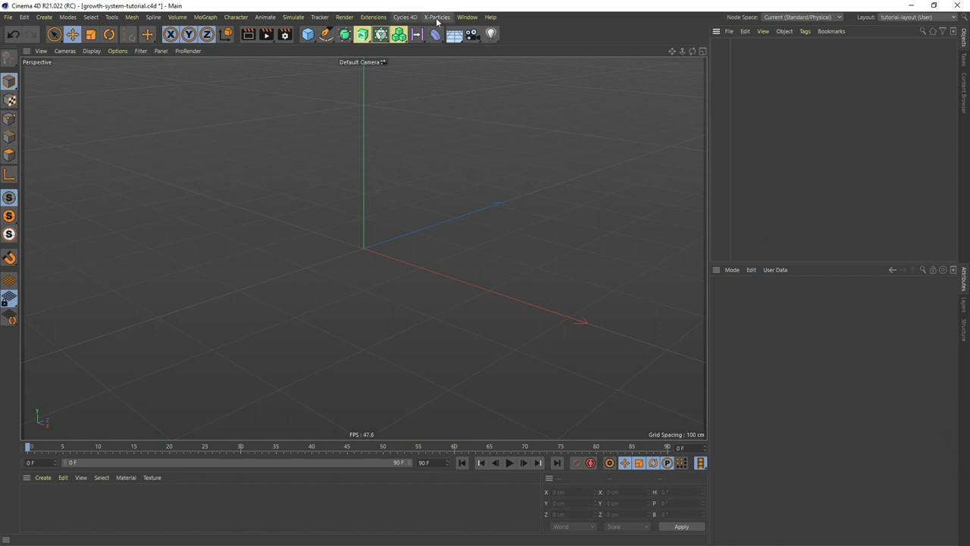
Step: Create an X-Particles system with its default emitter and play the animation to preview the emitted particles
click(437, 18)
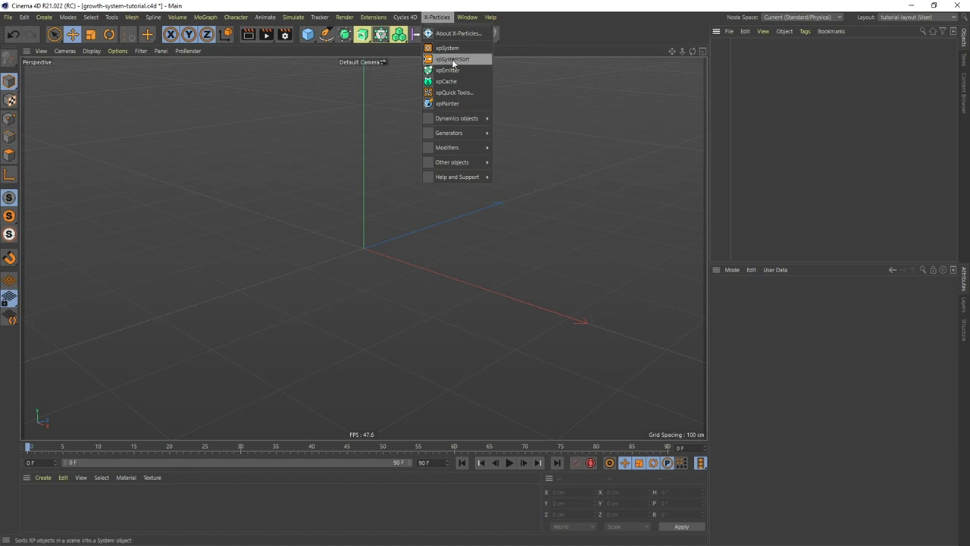
click(447, 47)
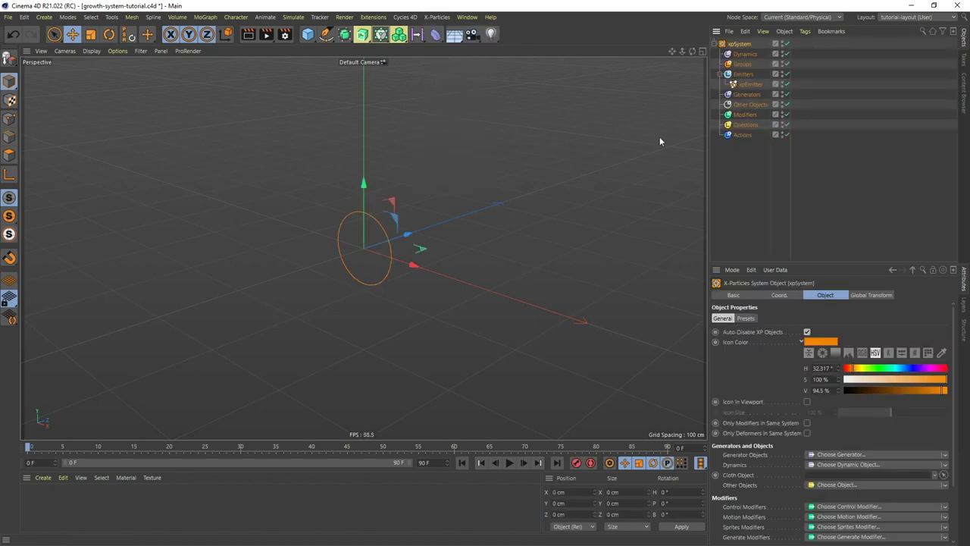
click(510, 463)
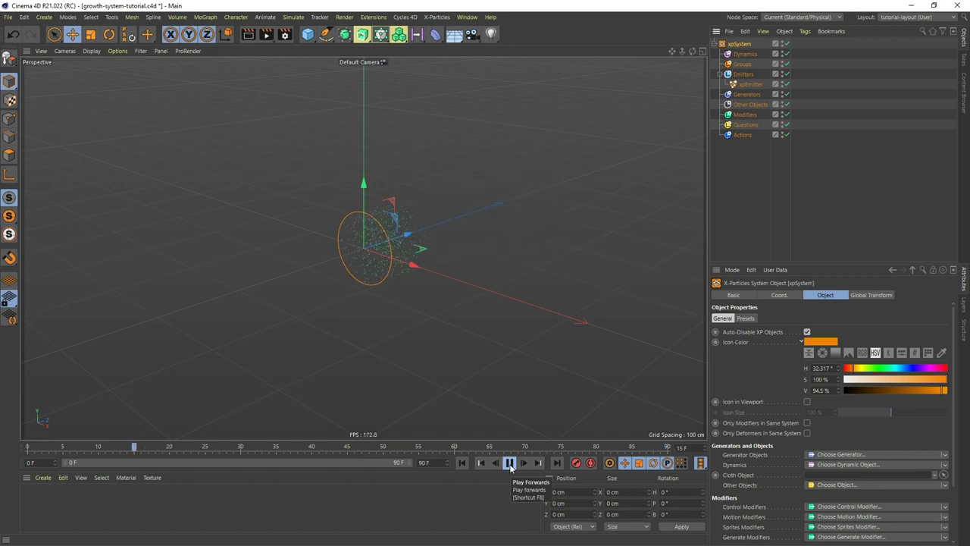
click(509, 463)
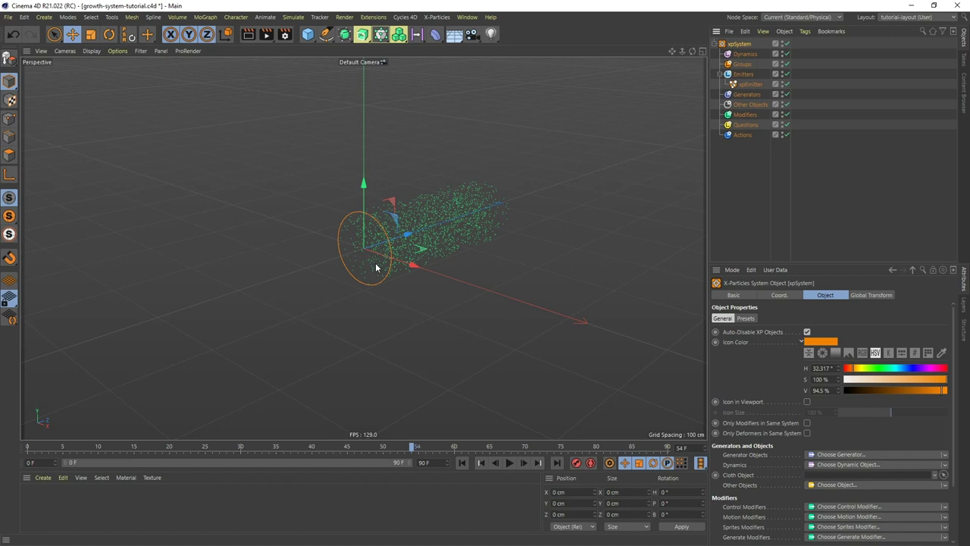
Step: Add a disc primitive at the scene origin
click(309, 36)
click(349, 67)
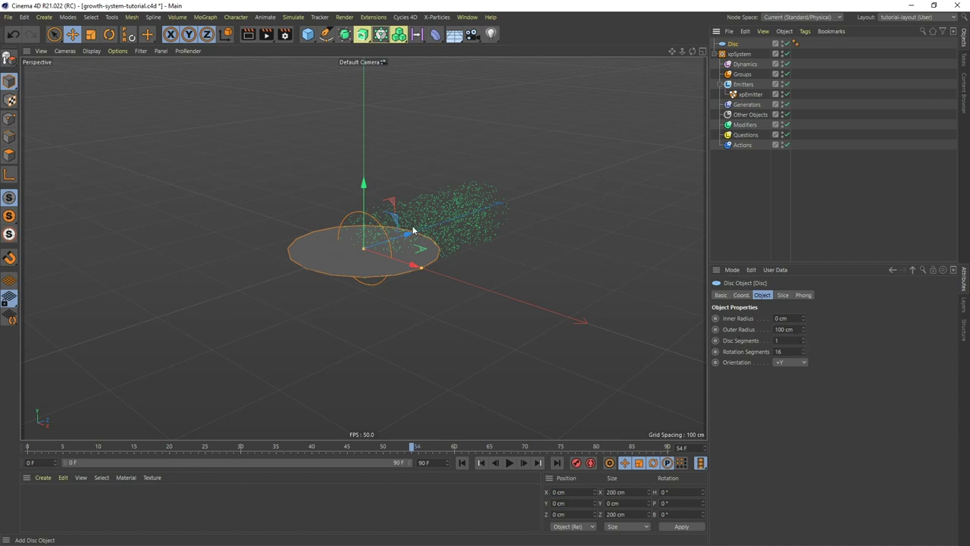
scroll(364, 250, up, 5)
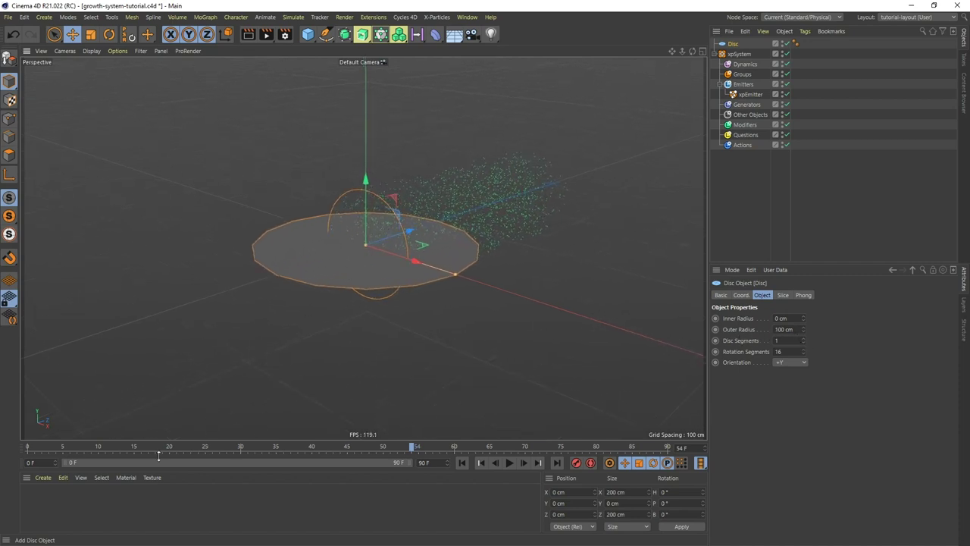
Step: Create a new material named "particle tex base" and apply it to the disc
double_click(37, 490)
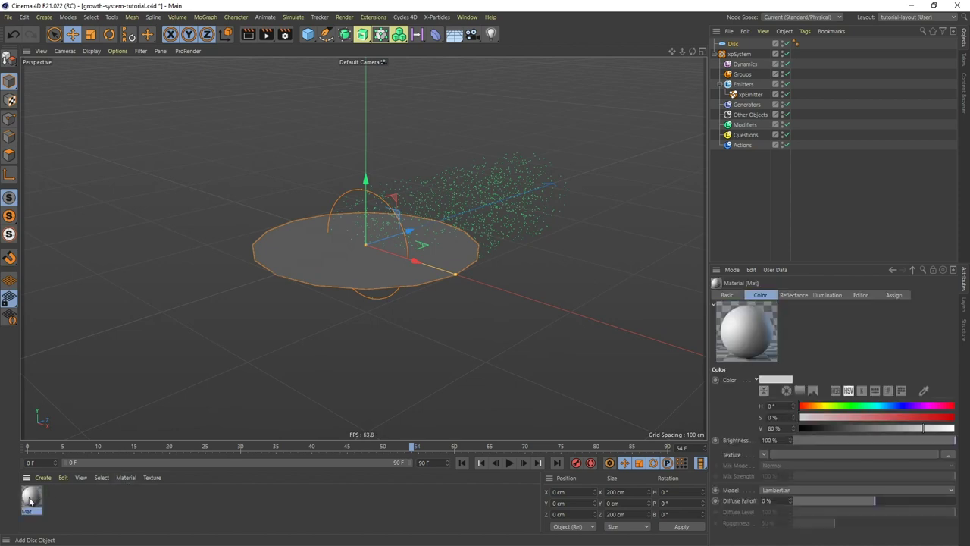
double_click(30, 512)
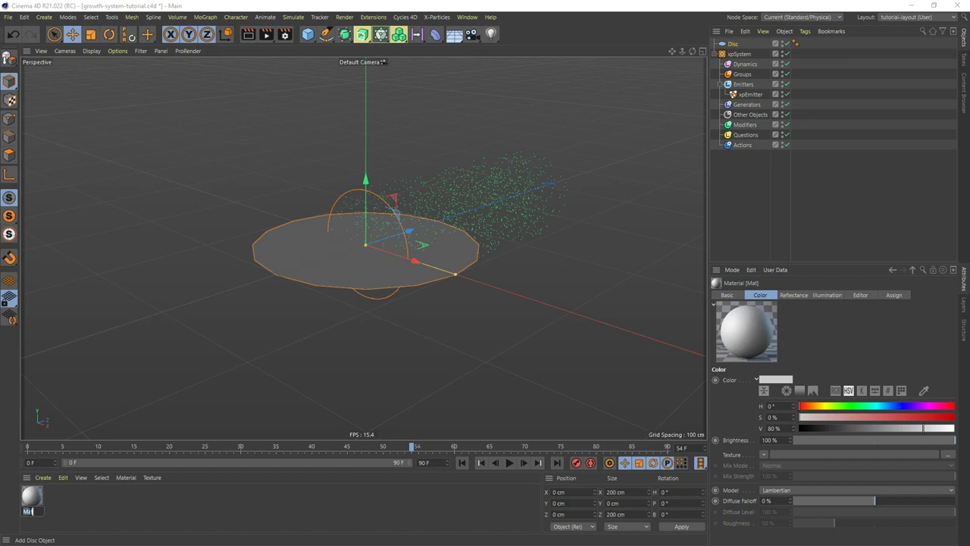
text(plrticle tex)
text( base)
key(Return)
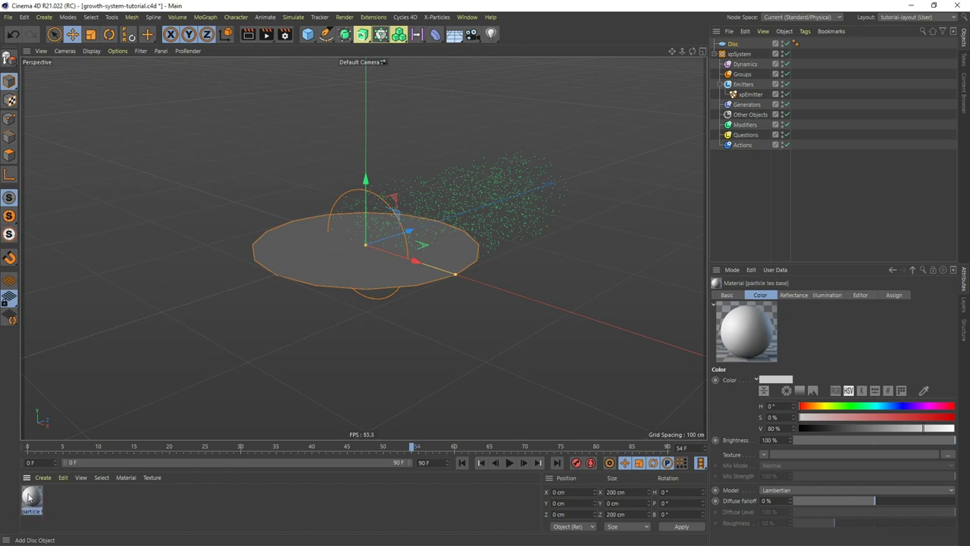
mouse_move(29, 497)
mouse_down()
mouse_move(678, 169)
mouse_move(739, 47)
mouse_up()
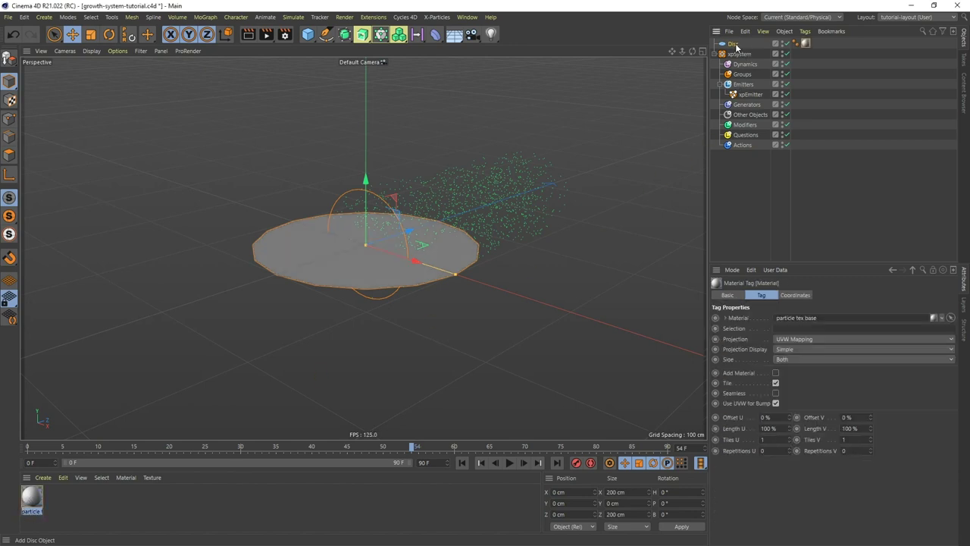
Step: Rename the disc object as "Disc particle base"
click(735, 44)
click(742, 44)
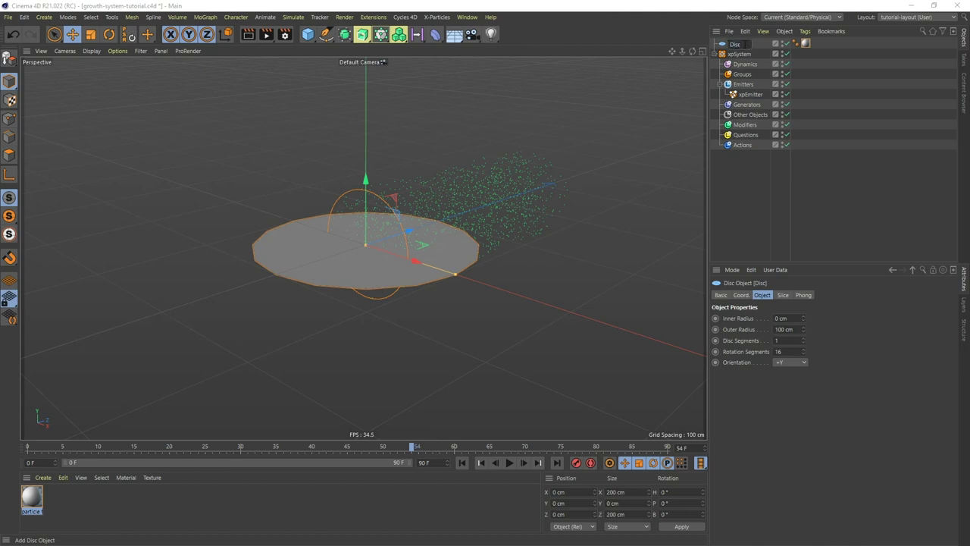
key(BackSpace)
key(BackSpace)
key(BackSpace)
key(BackSpace)
text(particle base)
key(Return)
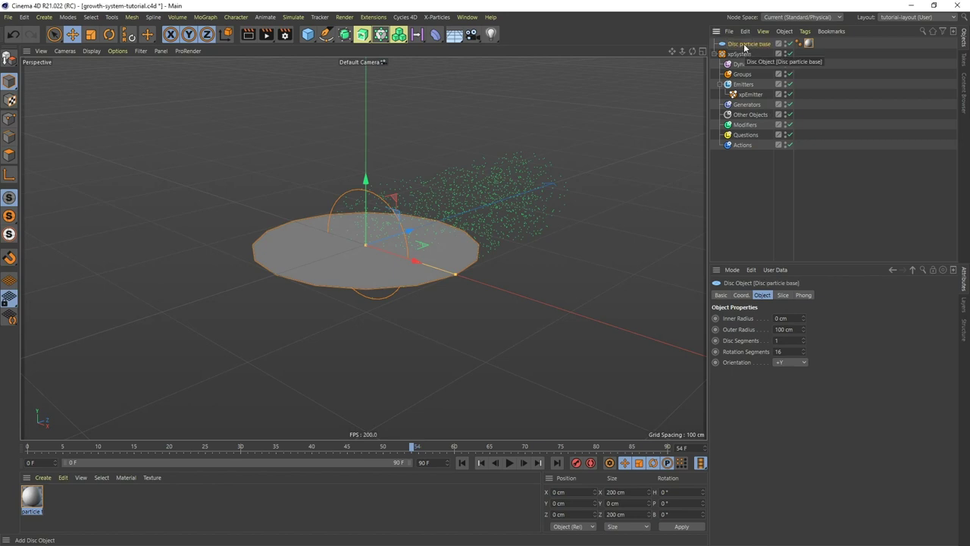
Step: Set the xpEmitter's shape to Object with "Disc particle base" as its source, emitting from Texture
click(750, 95)
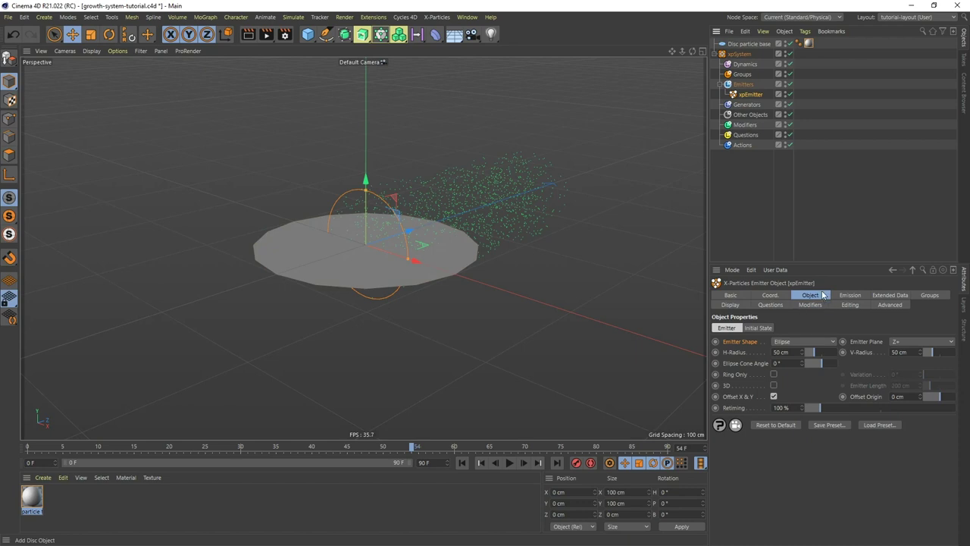
click(814, 341)
click(791, 434)
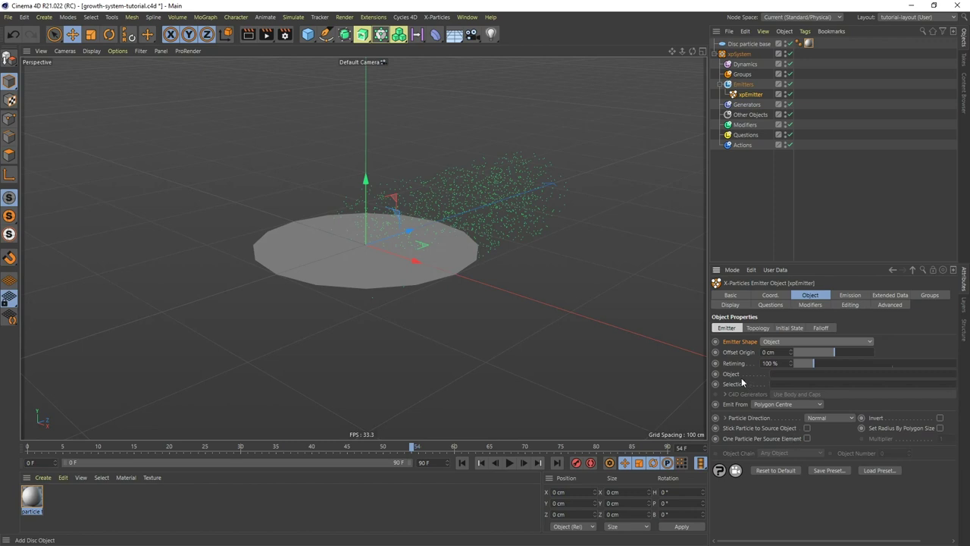
drag(749, 44, 780, 379)
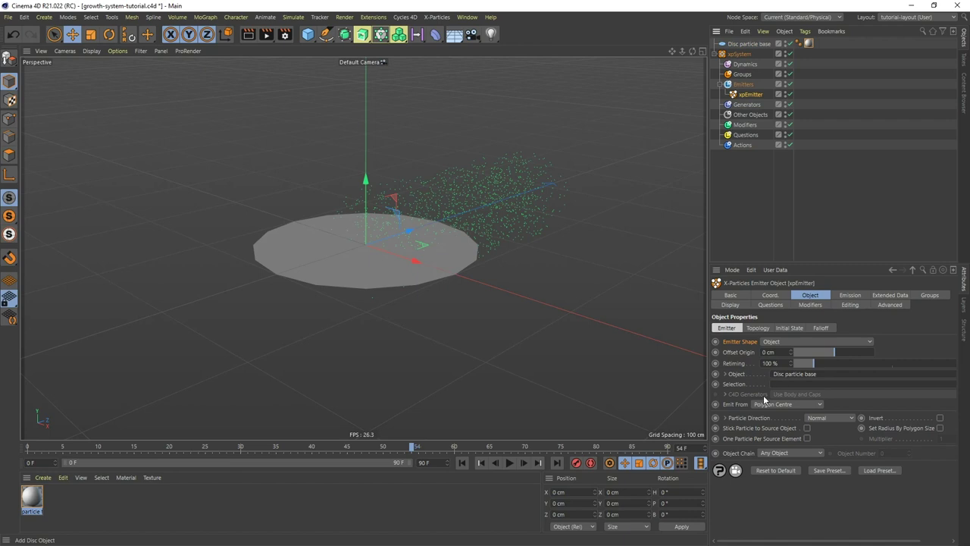
click(763, 406)
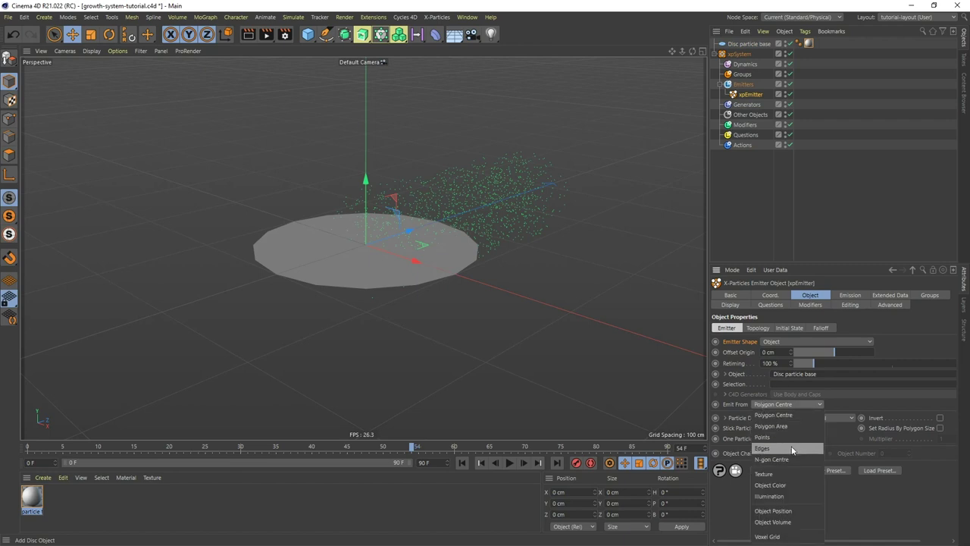
click(774, 474)
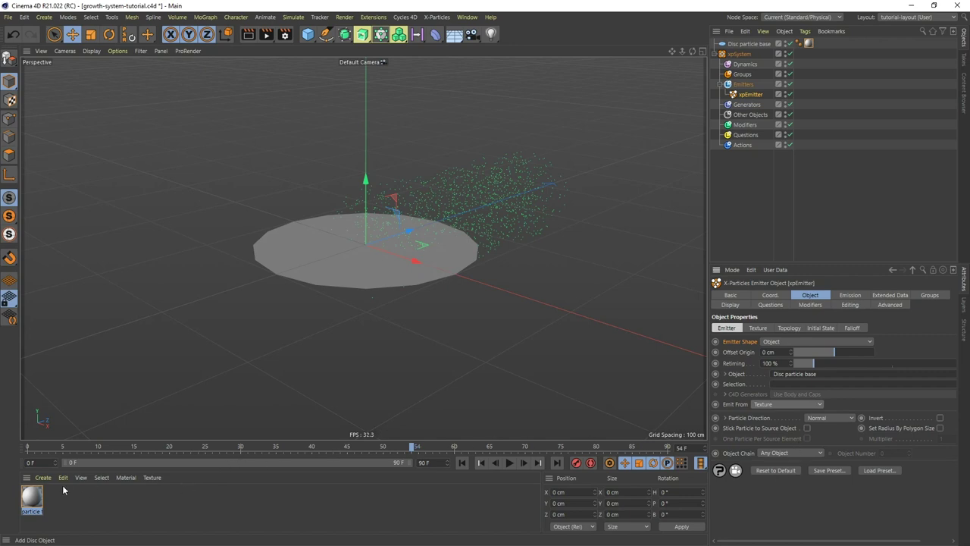
Step: Disable the Reflectance and Color channels of the "particle tex base" material and enable Luminance
click(36, 496)
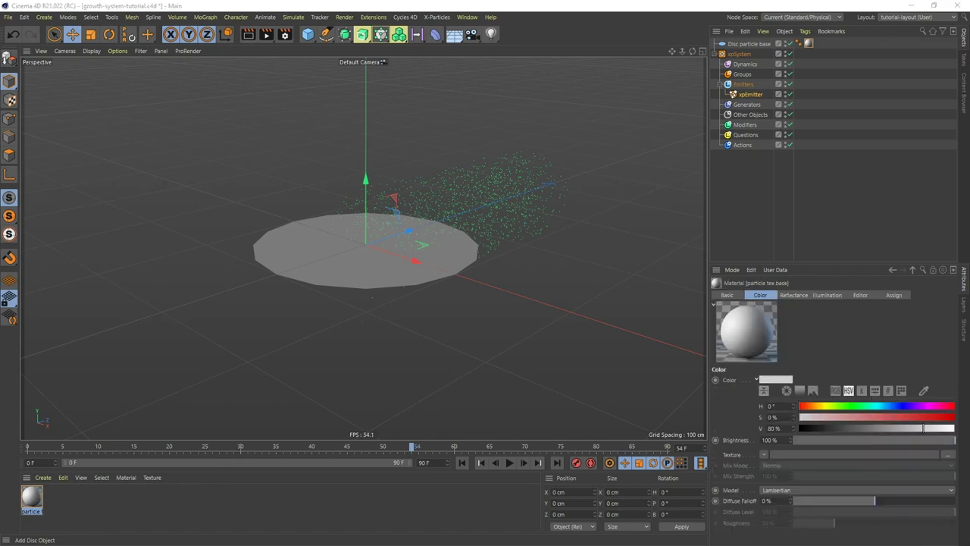
double_click(32, 496)
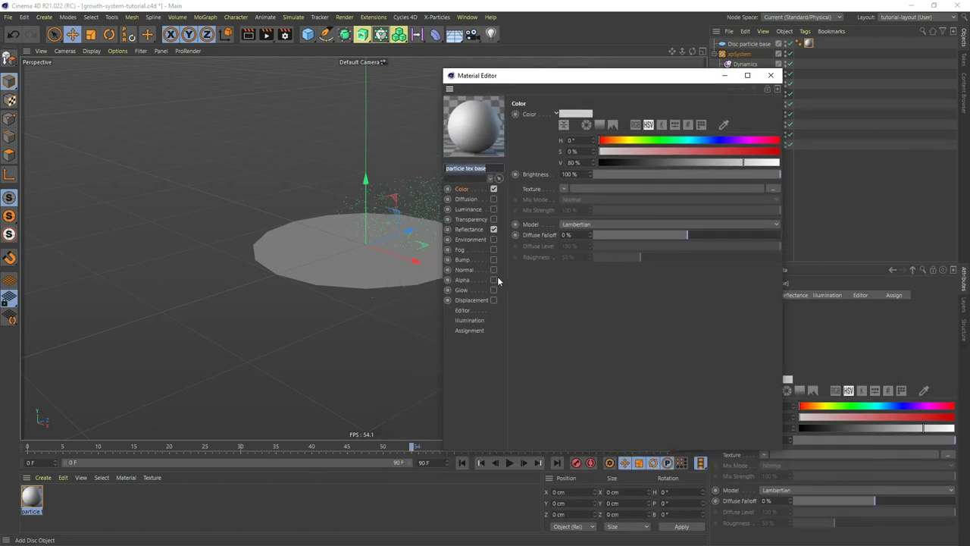
click(493, 229)
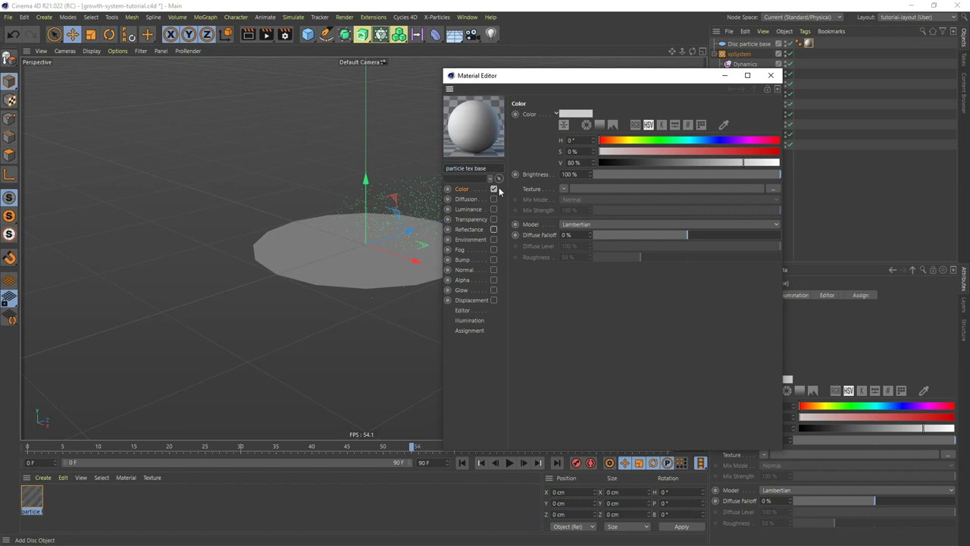
click(493, 189)
click(469, 209)
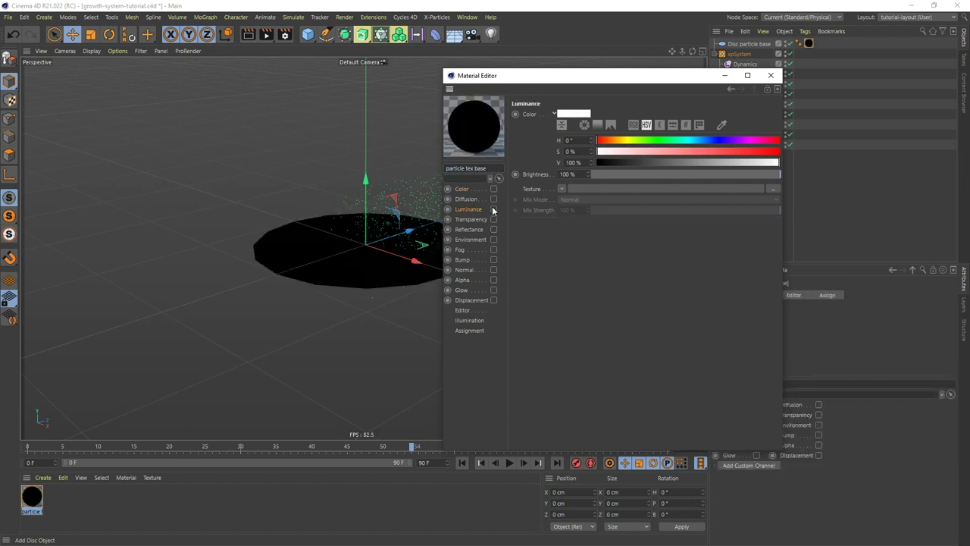
click(493, 209)
drag(555, 79, 628, 73)
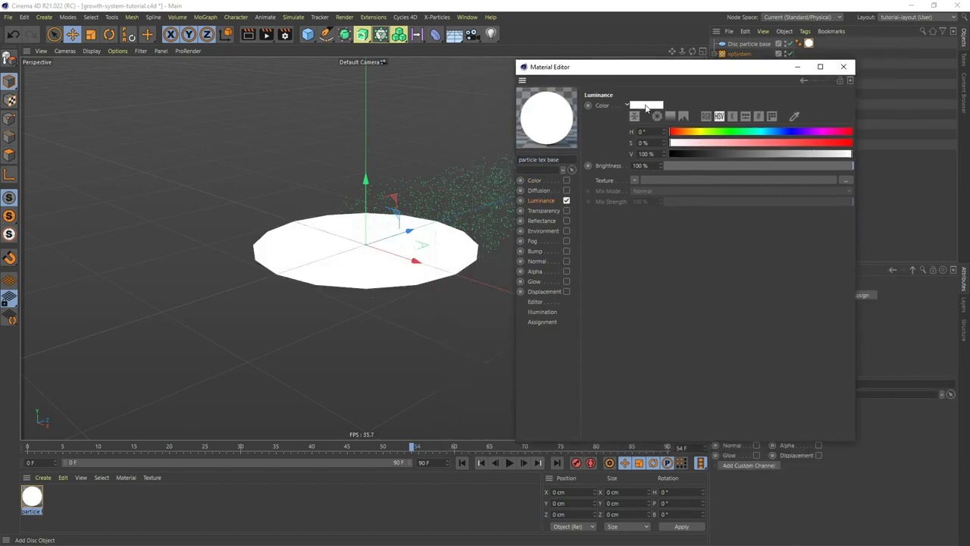
Step: Load a Noise shader as the Luminance texture and set its global scale to 250%
click(635, 179)
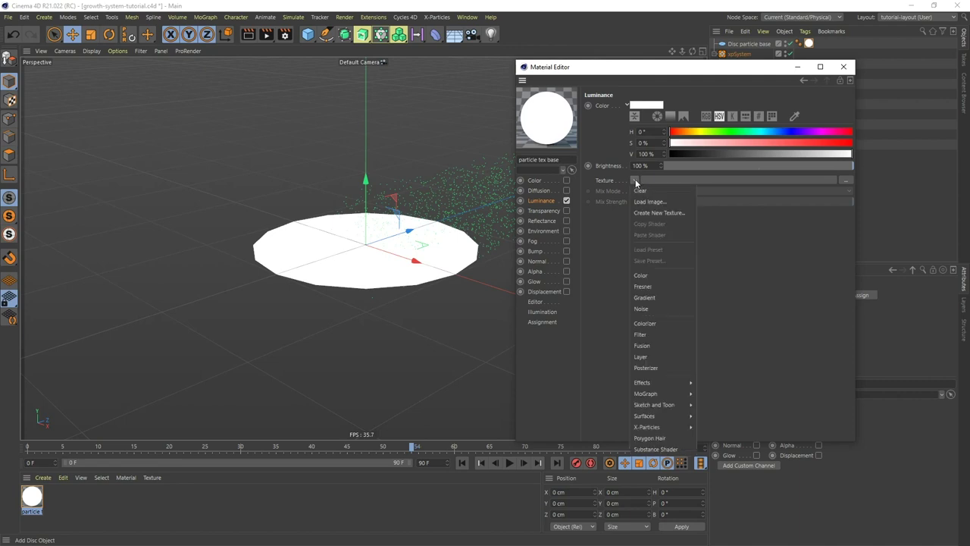
click(666, 308)
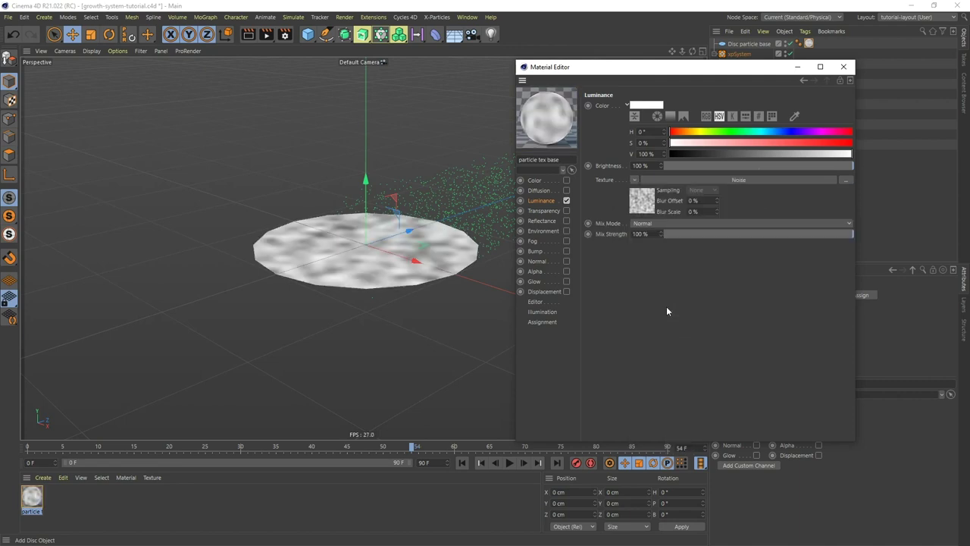
click(711, 179)
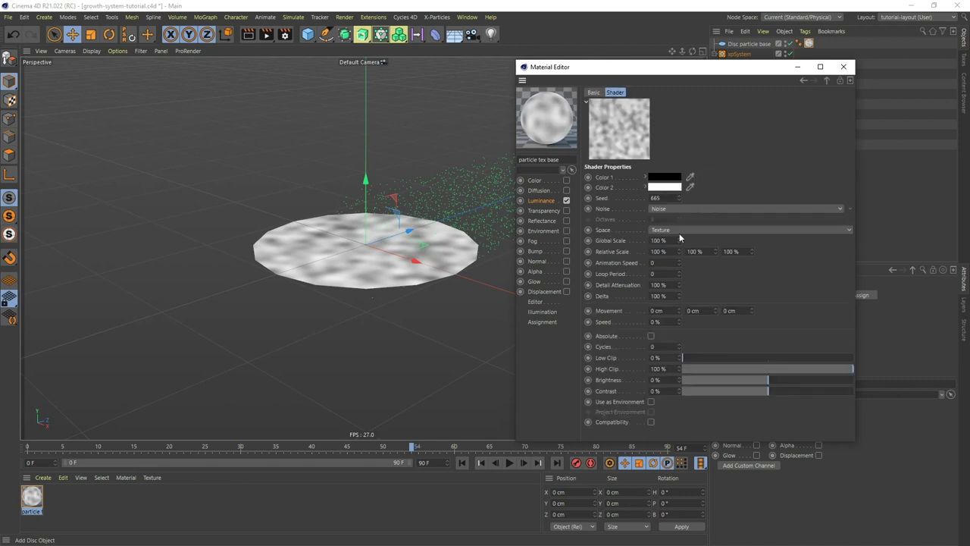
text(250)
key(Return)
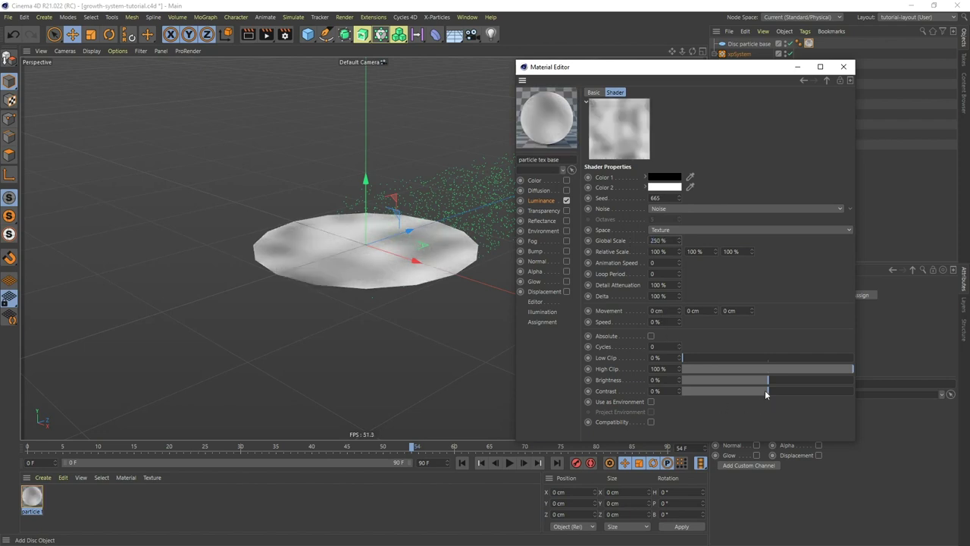
Step: Raise the noise shader's contrast to 100% and its low clip to 21%
drag(764, 393, 865, 391)
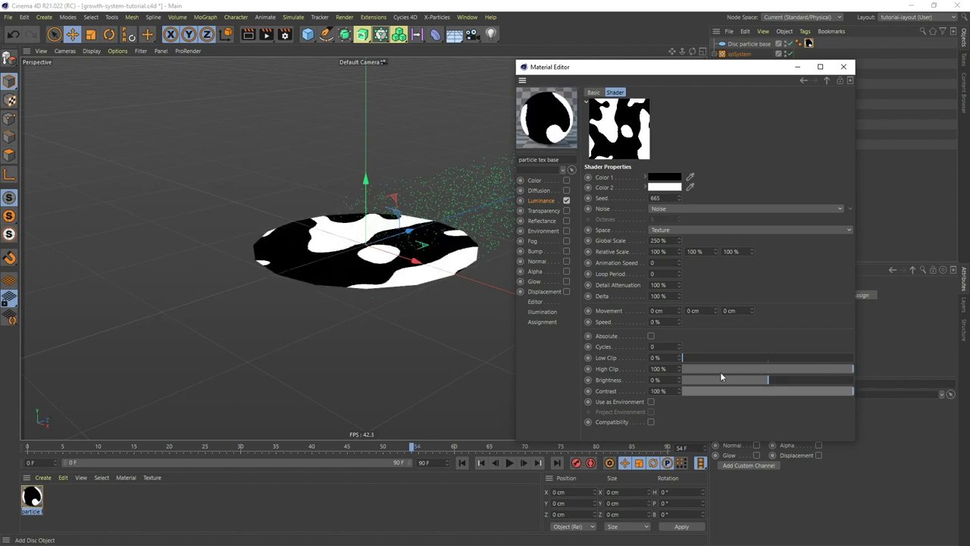
drag(692, 358, 709, 357)
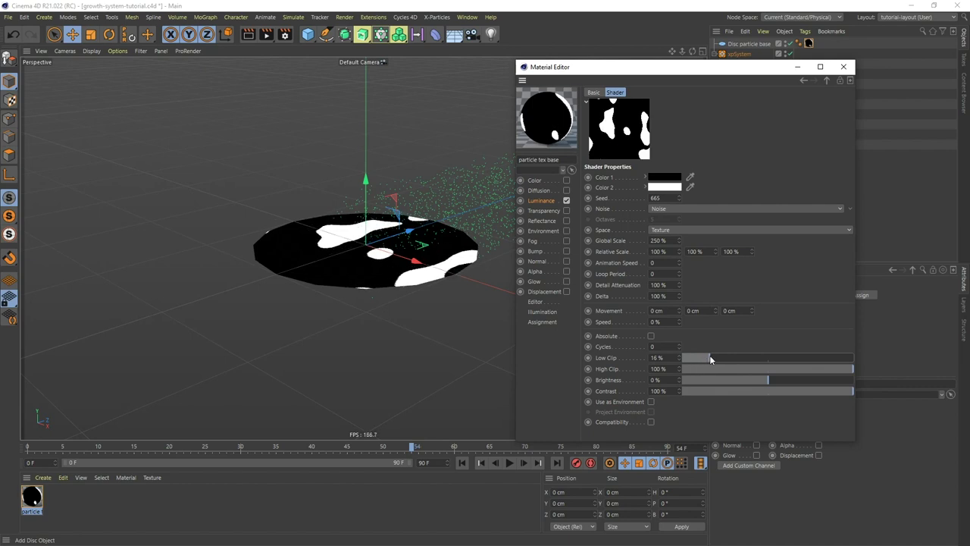
drag(713, 357, 719, 357)
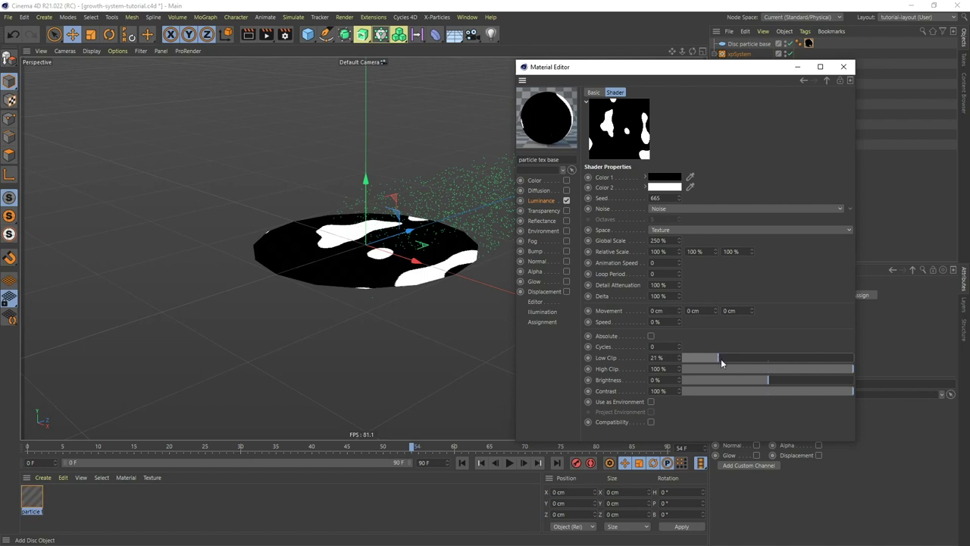
Step: Change the noise seed to 670 and close the material editor
click(679, 197)
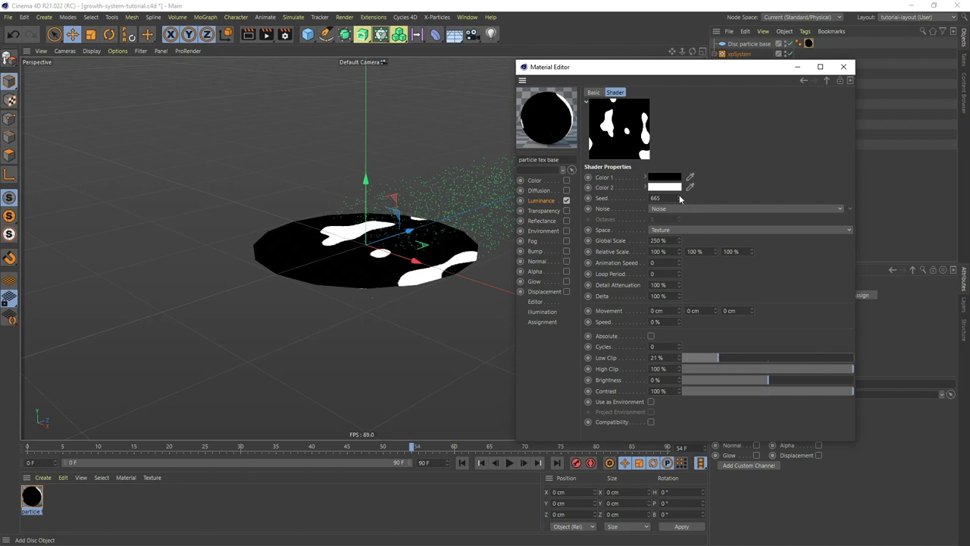
click(680, 197)
click(680, 197)
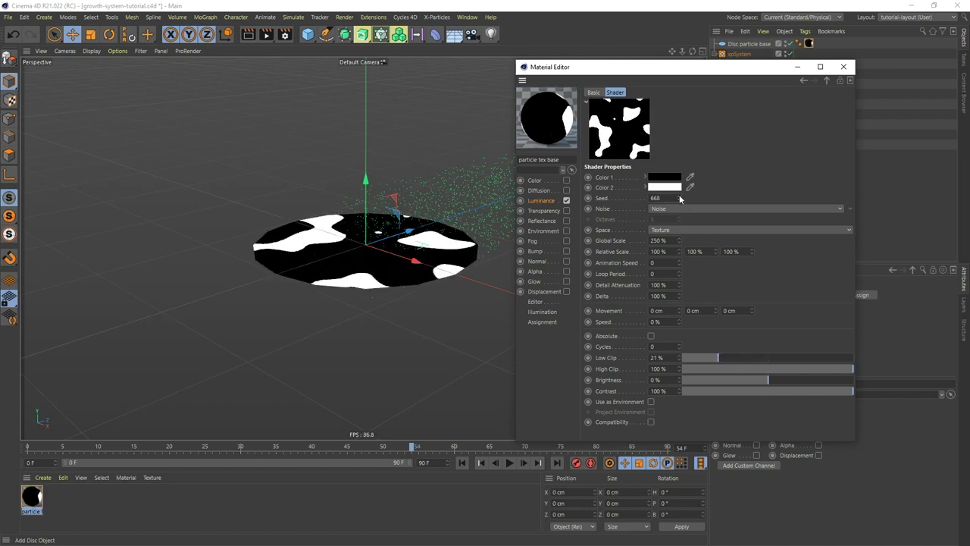
click(680, 197)
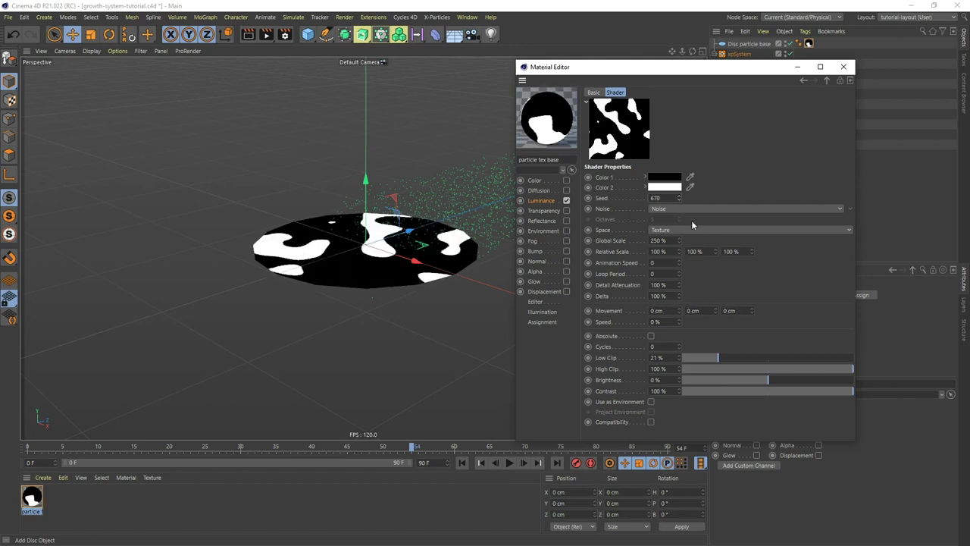
click(846, 68)
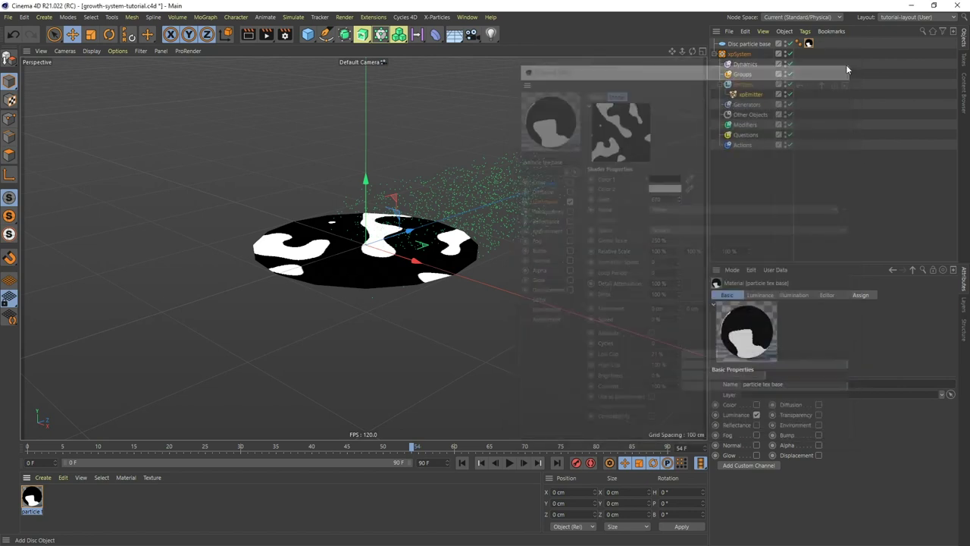
Step: Rename the particle emitter to "xpEmitter base"
click(754, 97)
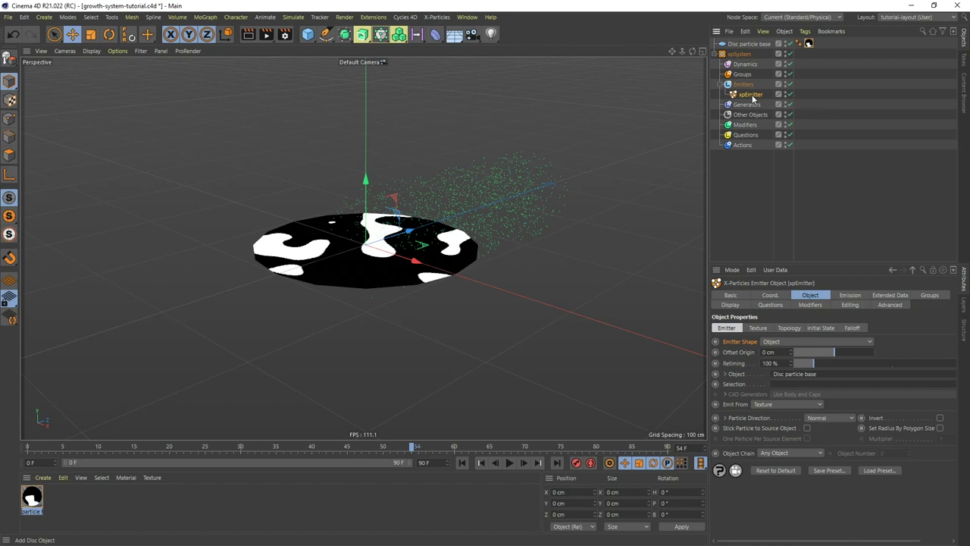
double_click(752, 96)
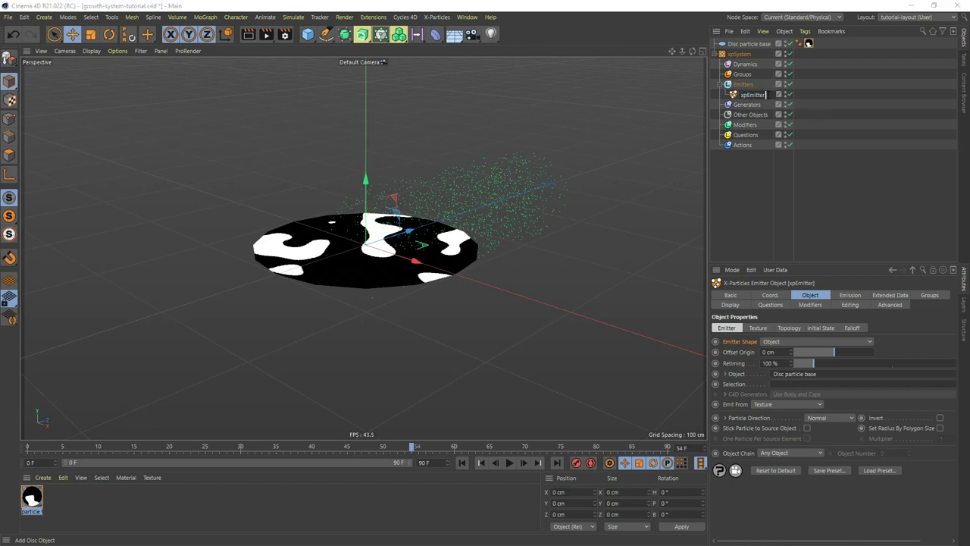
text(base)
key(Return)
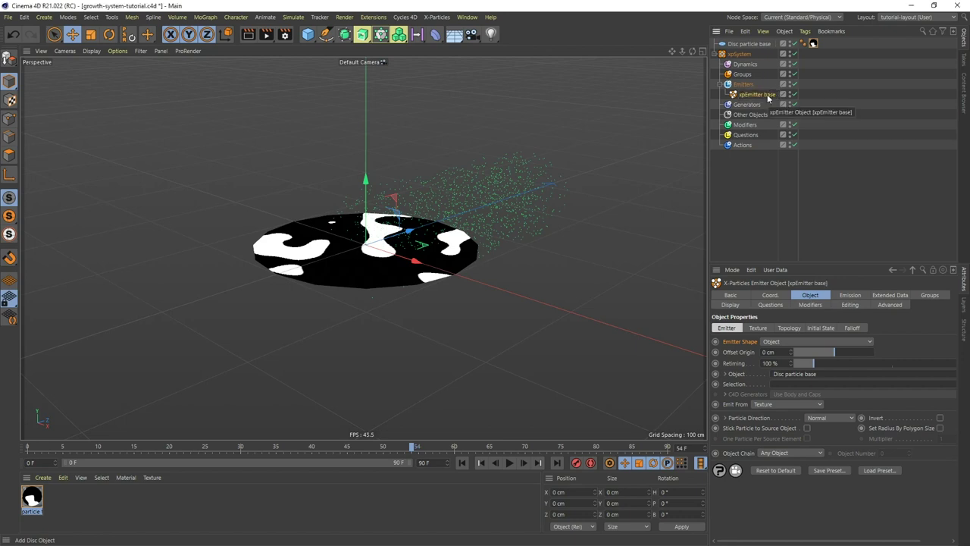
Step: Link the disc's material tag as the emitter's texture tag and set the emit channel to Luminance
click(759, 328)
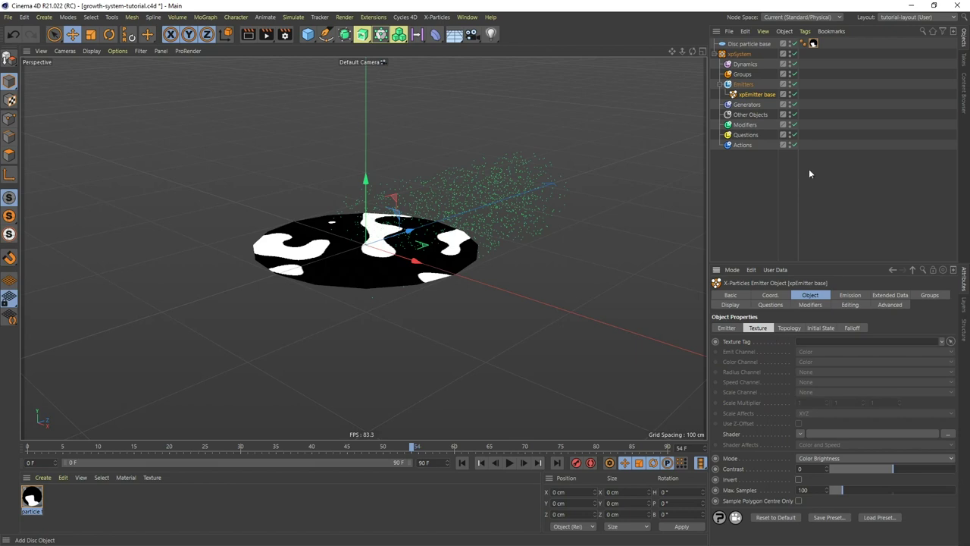
drag(813, 43, 812, 341)
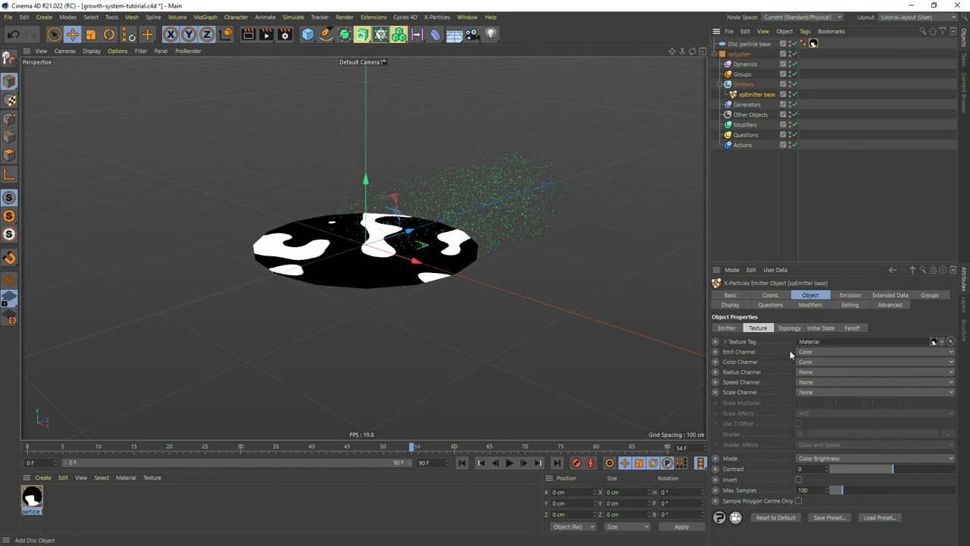
click(812, 350)
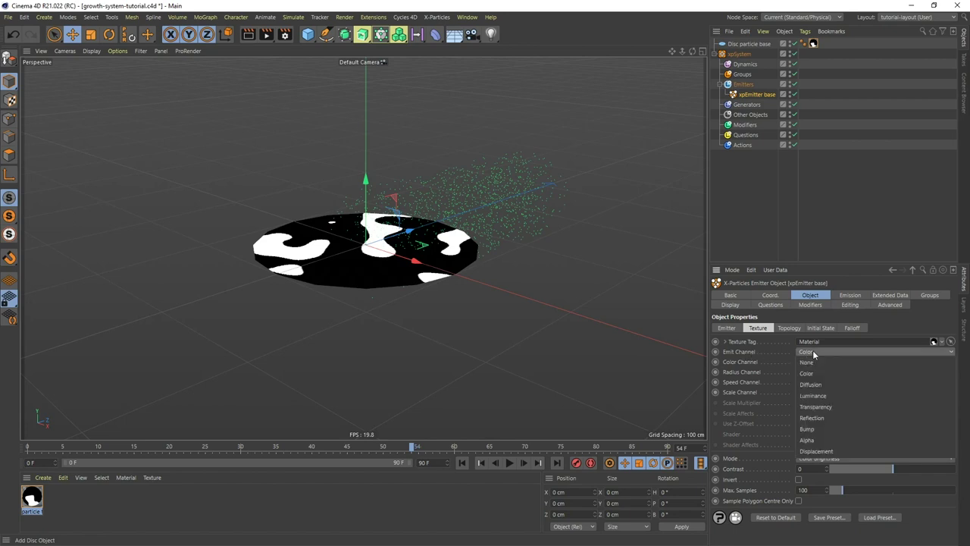
click(823, 394)
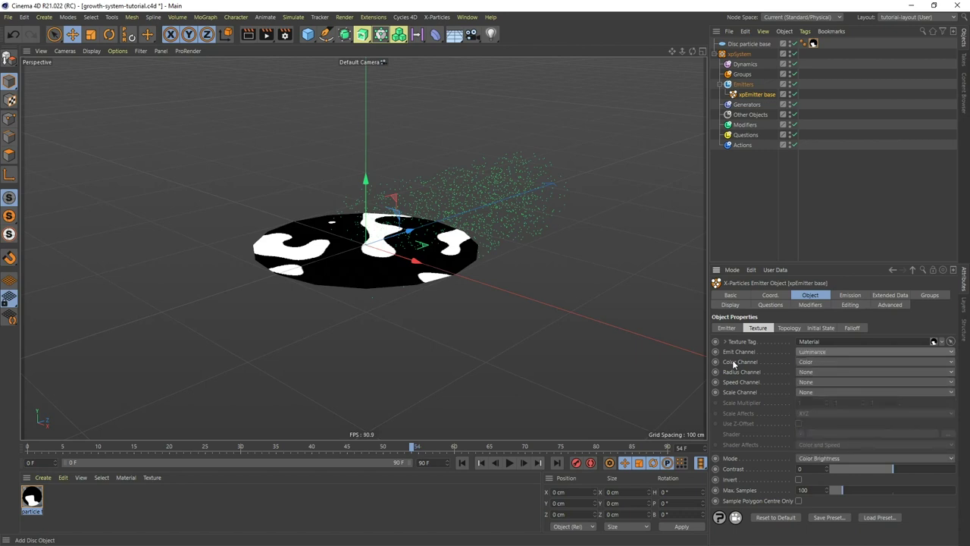
Step: Set the emitter's color channel to None and preview the simulation from the first frame
click(805, 362)
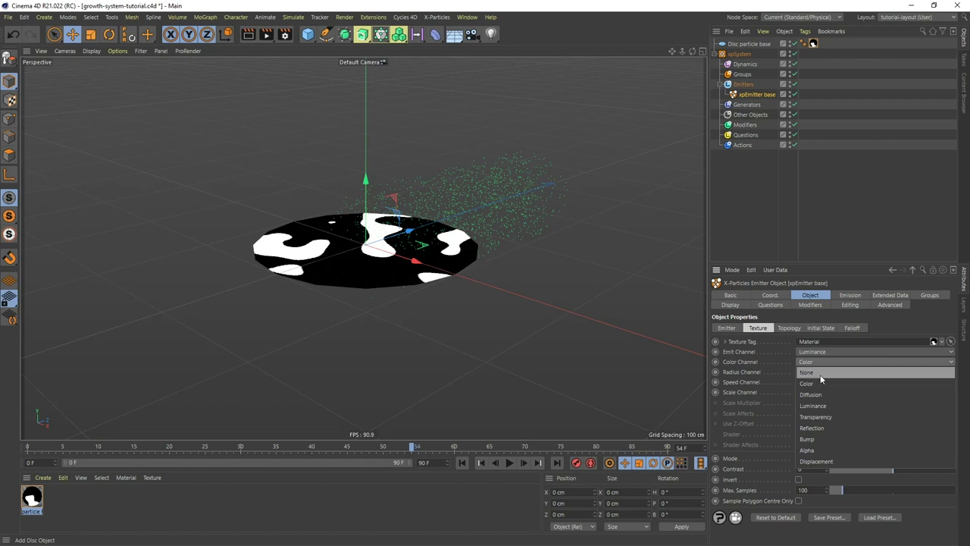
click(818, 372)
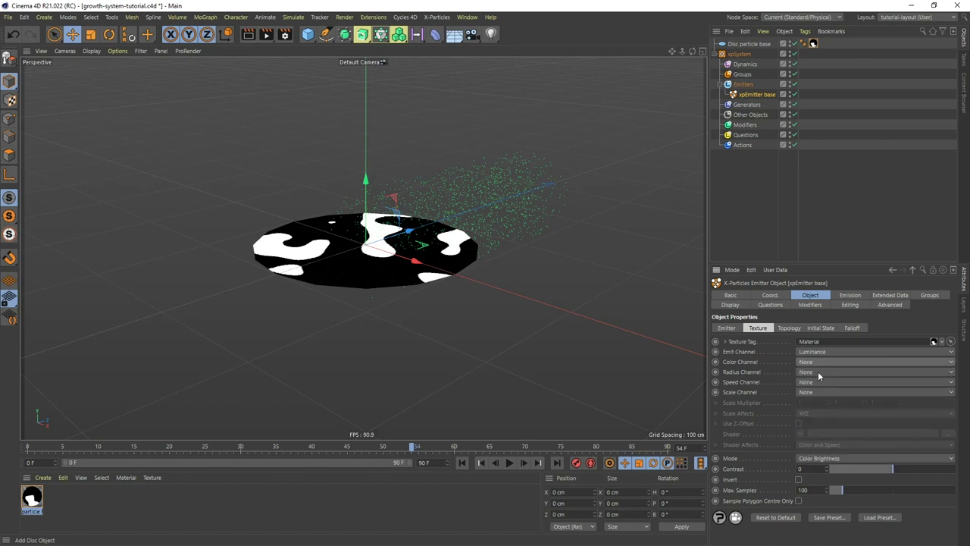
click(462, 463)
click(509, 462)
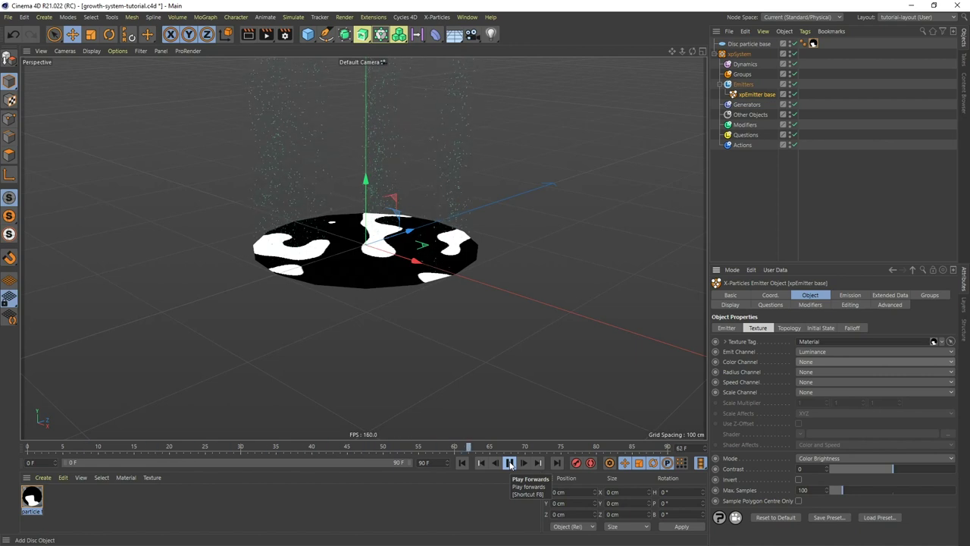
click(509, 464)
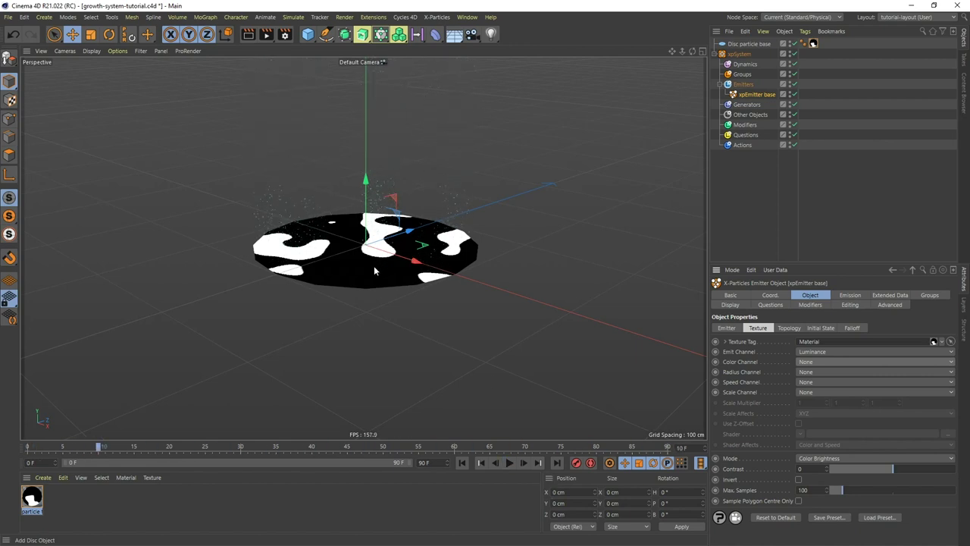
Step: Set the emitter's particle speed to 20 cm
scroll(379, 241, up, 2)
scroll(379, 241, up, 2)
alt+drag(379, 241, 382, 266)
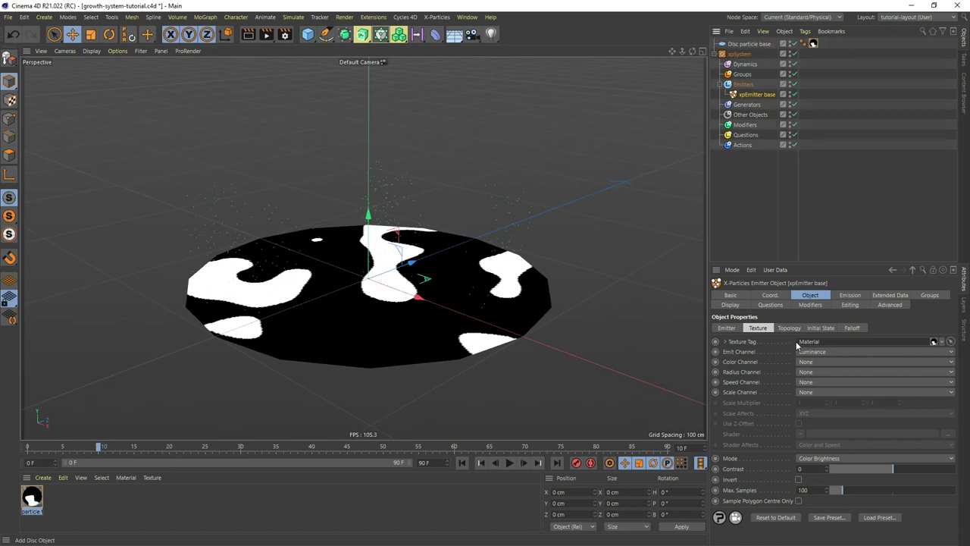
click(847, 295)
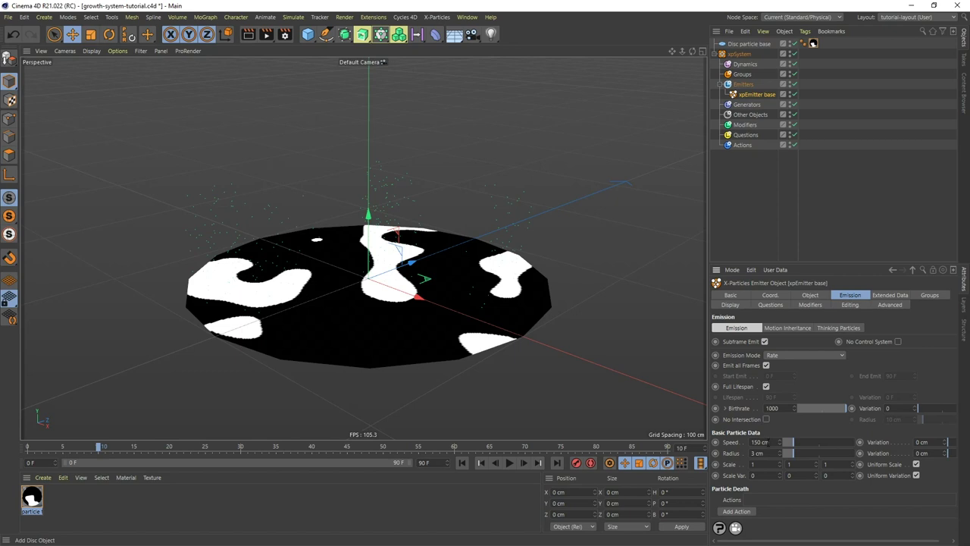
double_click(766, 442)
text(20)
key(Return)
Step: Switch the emission mode to Pulse and preview the simulation from the first frame
click(835, 356)
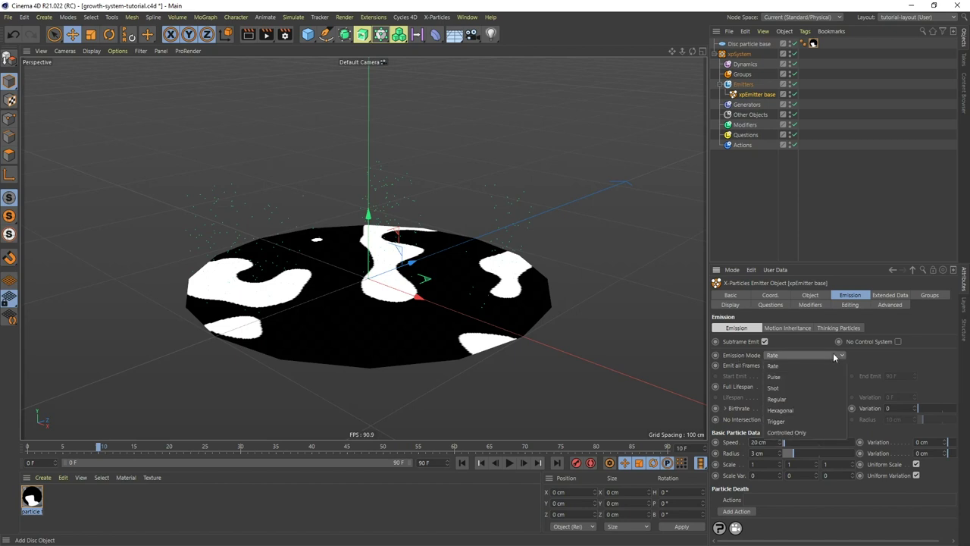
click(781, 376)
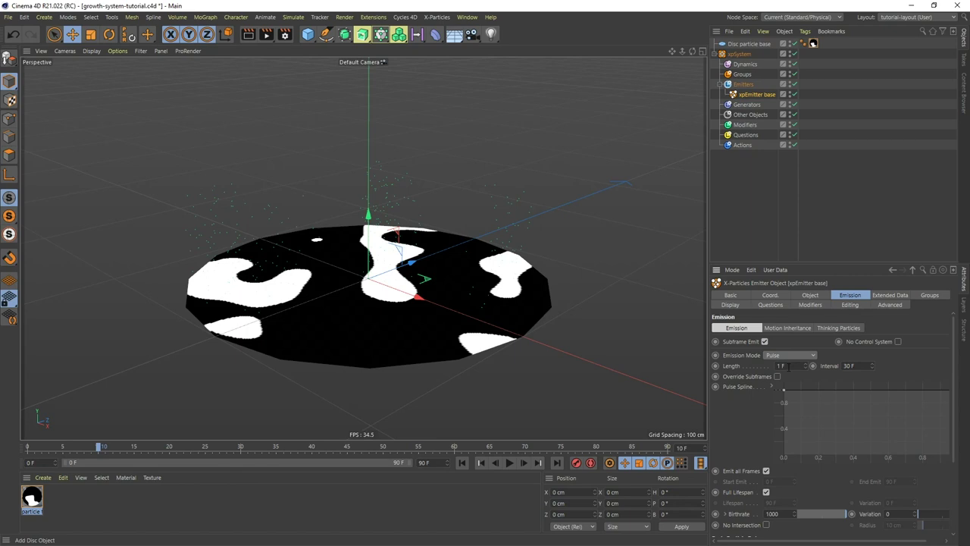
click(461, 462)
click(507, 463)
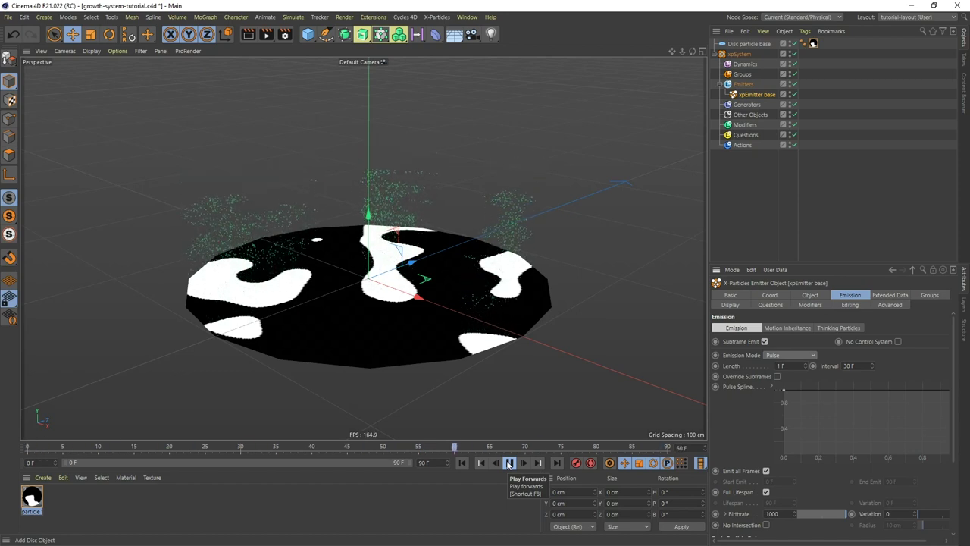
click(508, 462)
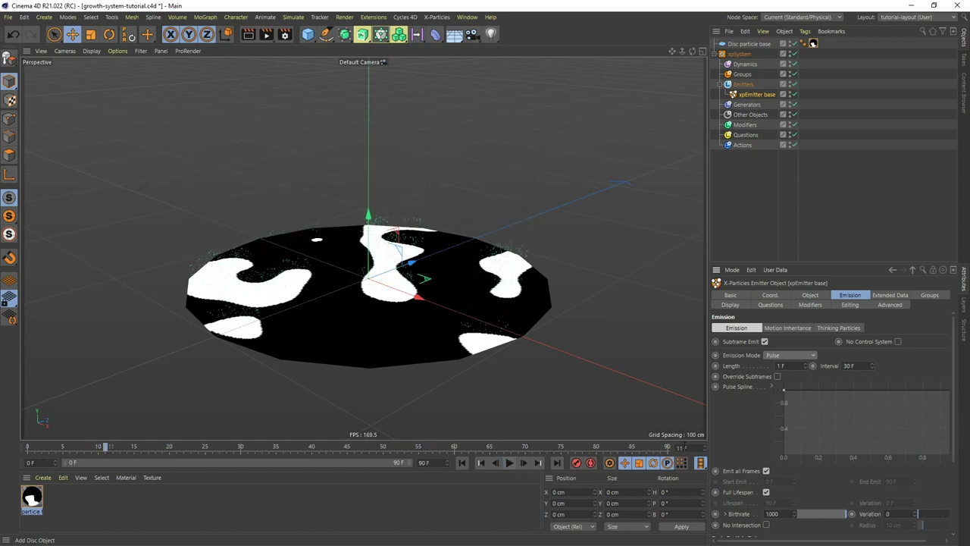
Step: Set the pulse interval of the emitter to 8 frames
click(859, 365)
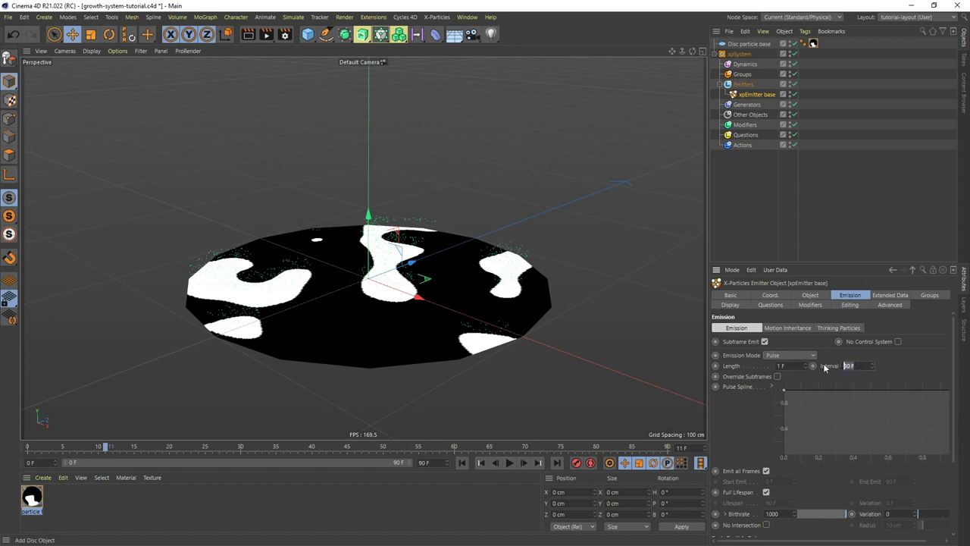
text(8)
key(Return)
Step: Set the emitter's birthrate to 1 and preview the simulation from the first frame
key(Return)
text(1)
key(Return)
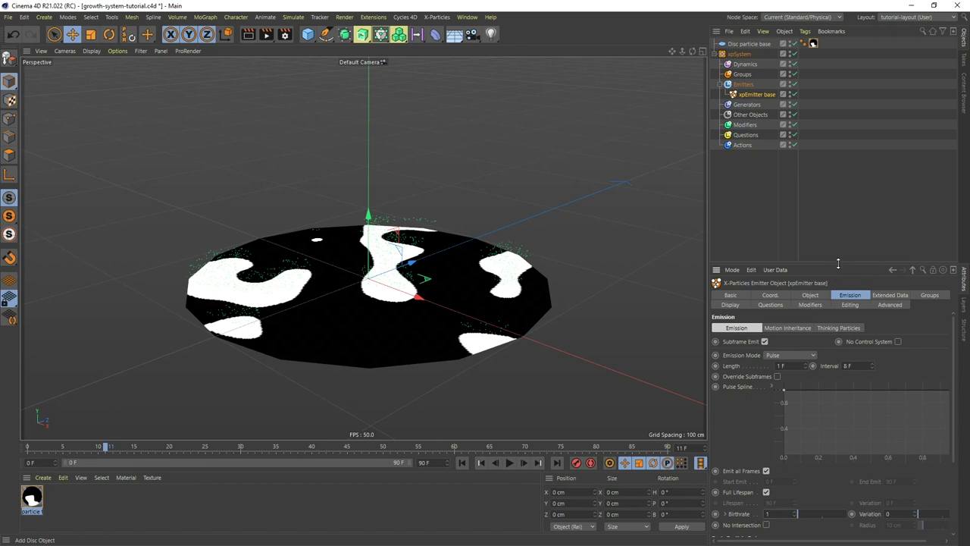
drag(838, 263, 838, 197)
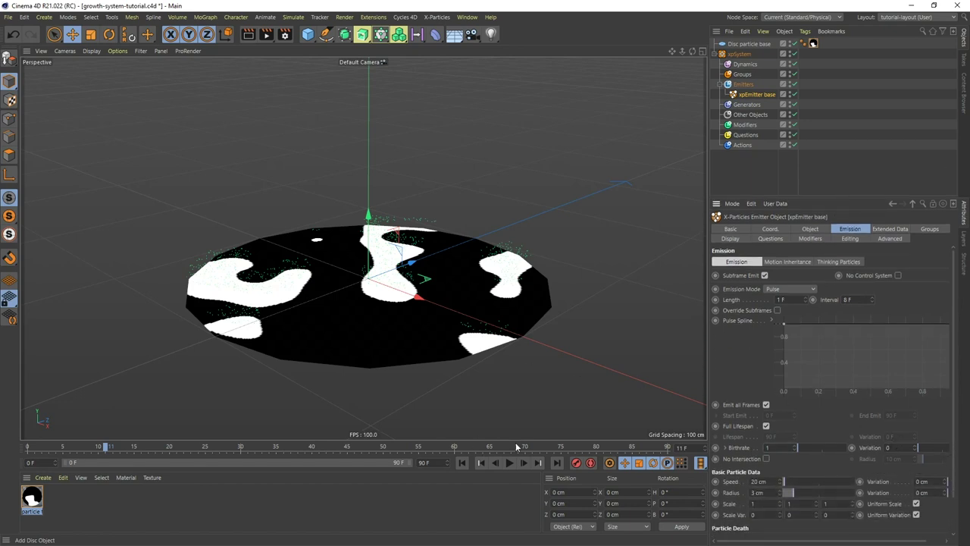
click(463, 465)
click(509, 463)
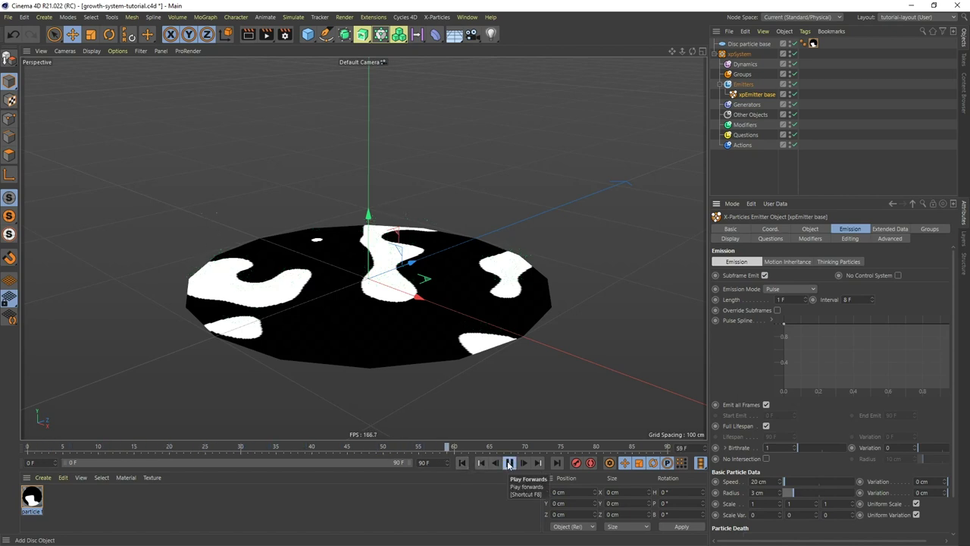
click(509, 463)
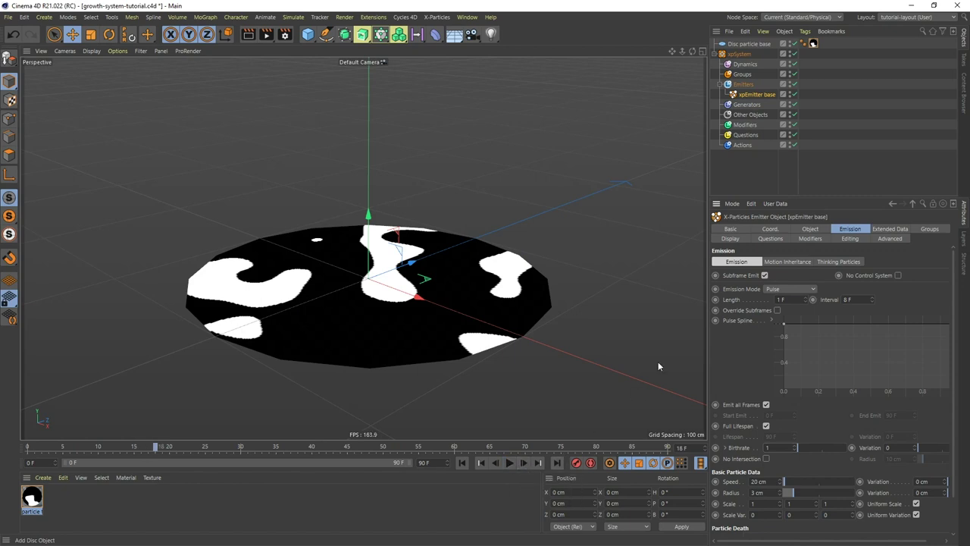
Step: Set the particles' editor display to Circle (Filled) and preview the simulation from the first frame
click(732, 239)
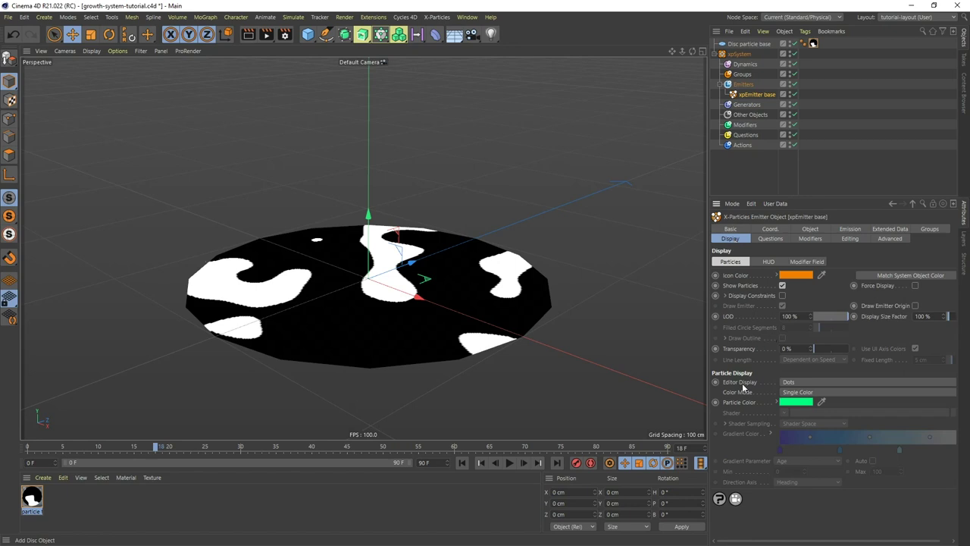
click(820, 382)
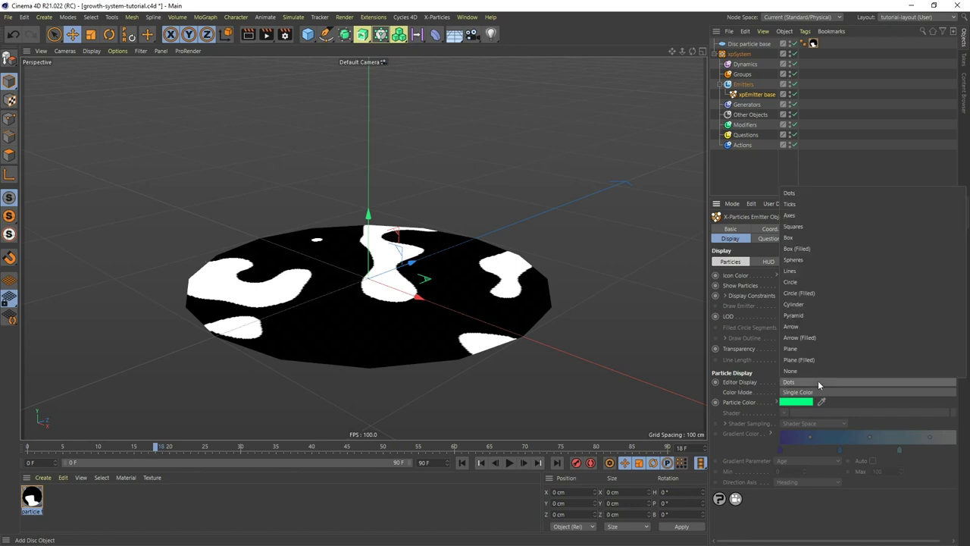
click(809, 294)
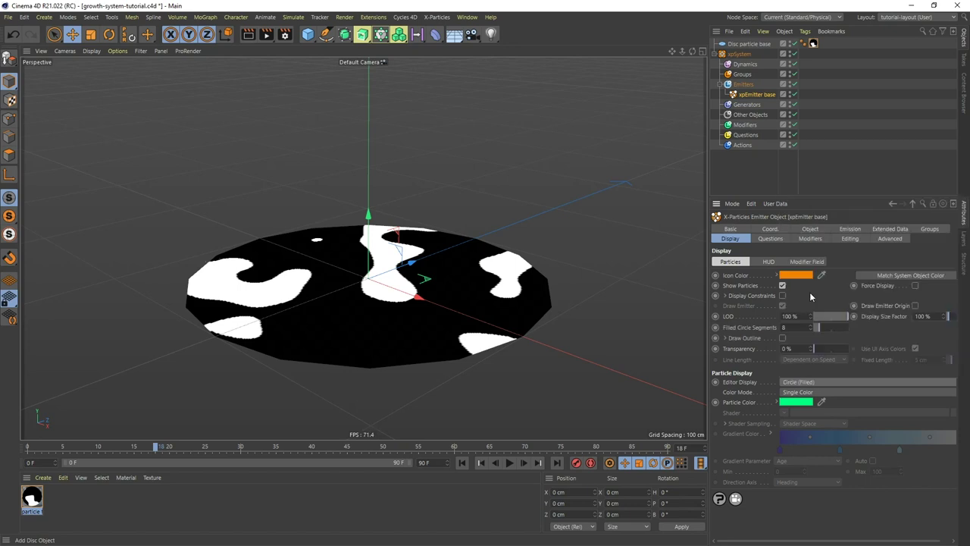
click(461, 462)
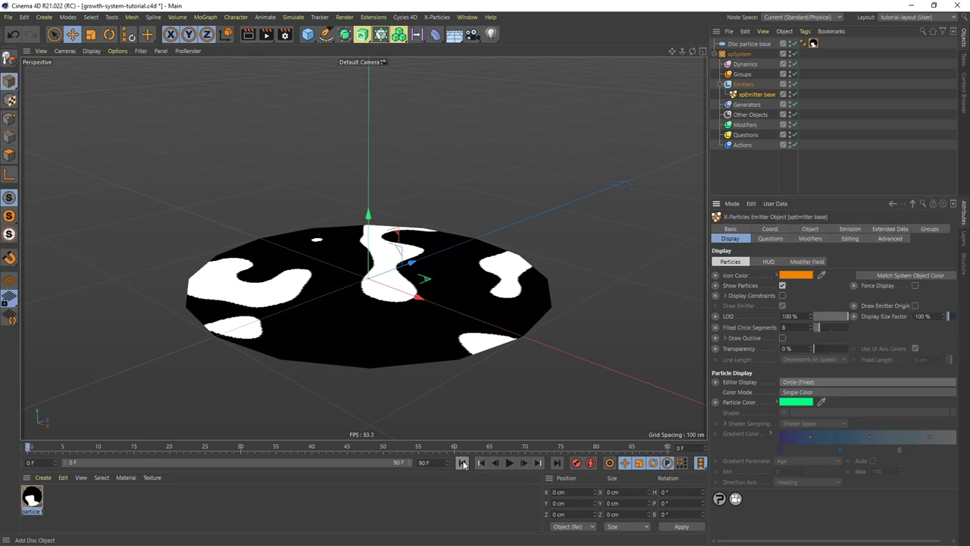
click(509, 463)
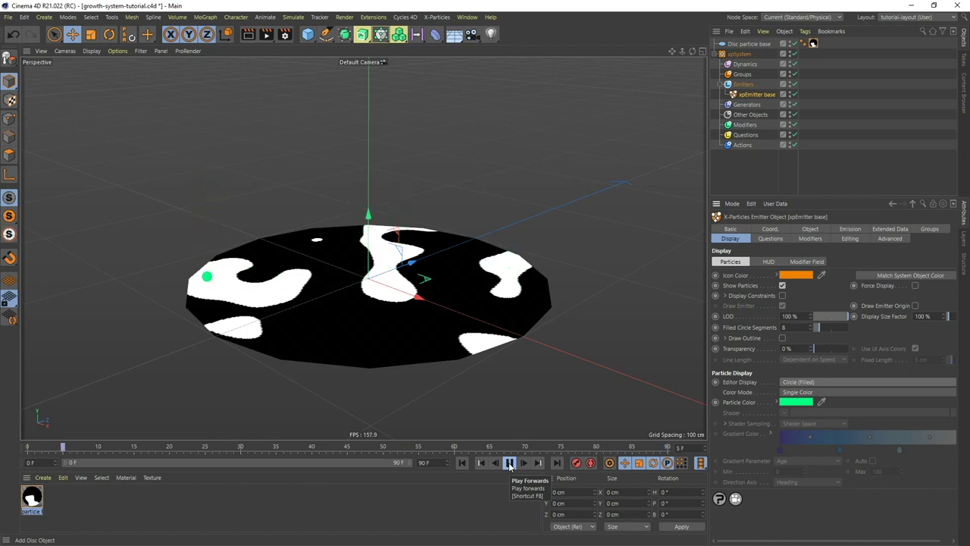
click(509, 463)
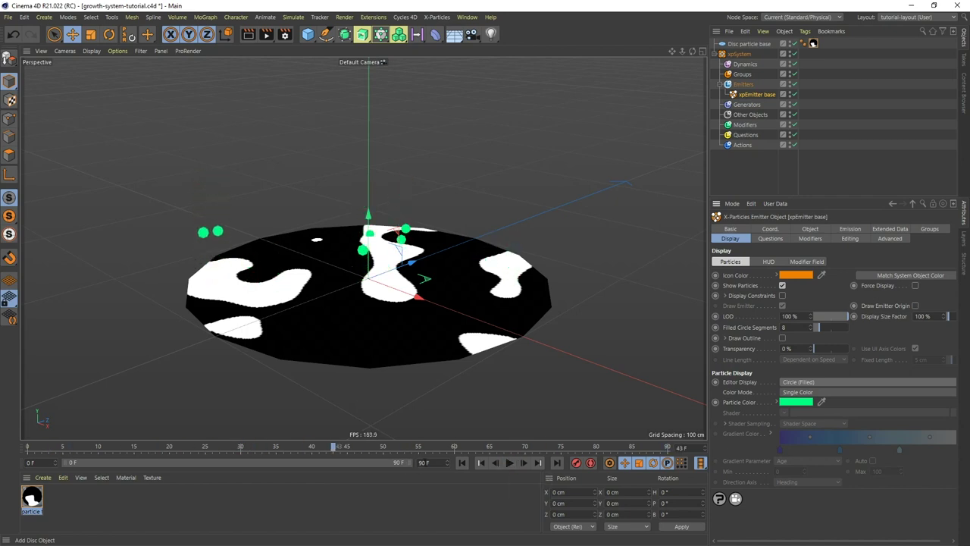
Step: Set the project end to 300 frames and extend the preview range to the full timeline
text(300)
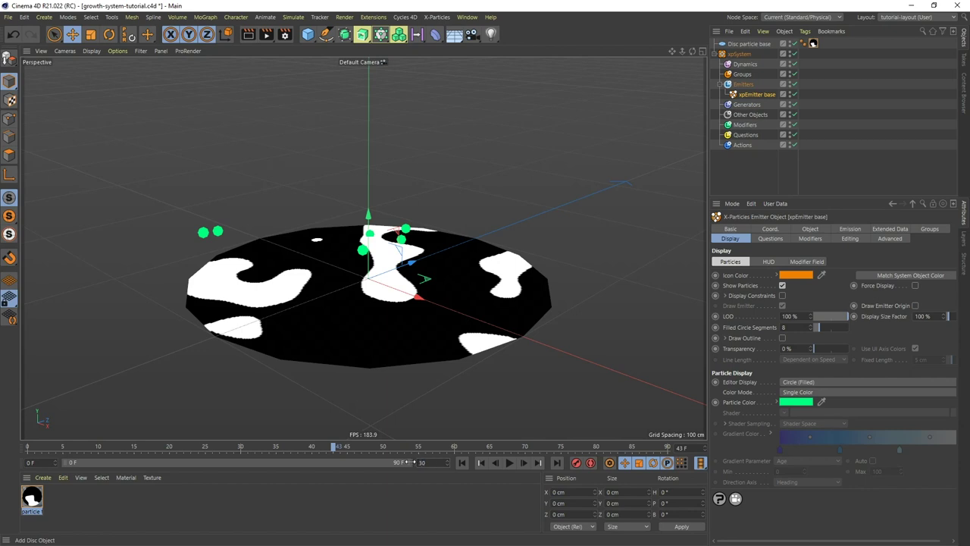
key(Return)
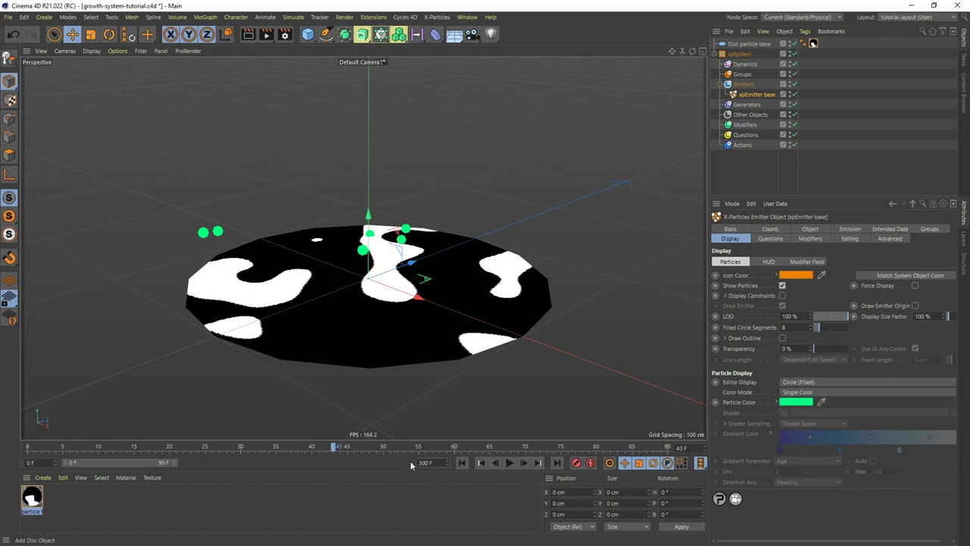
double_click(132, 463)
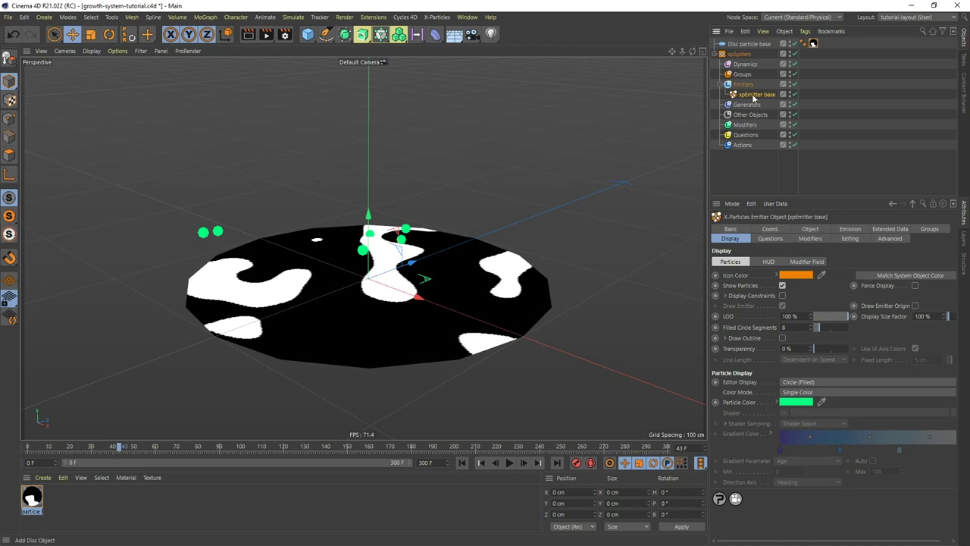
Step: Set the emitter's particle radius and radius variation to 0.5 cm each and replay the simulation from the first frame
click(820, 229)
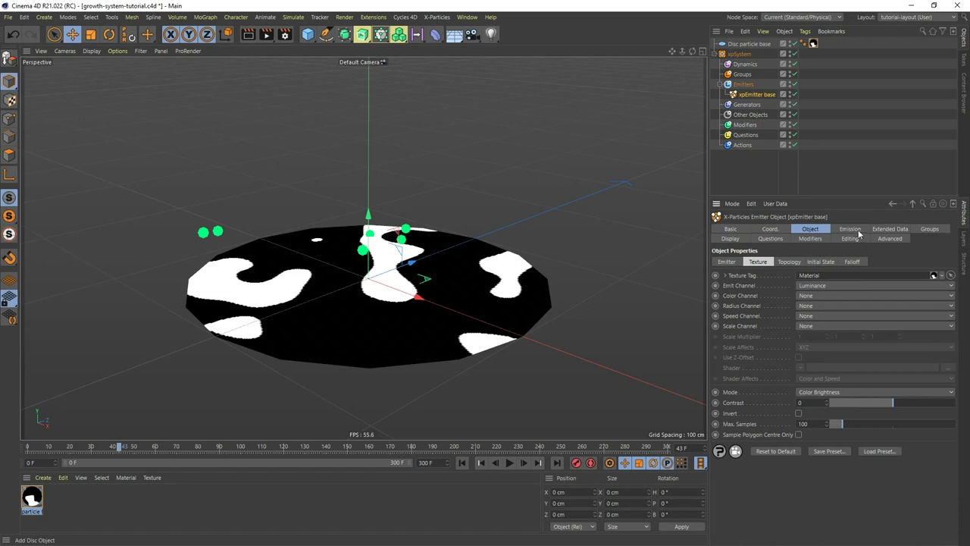
click(850, 229)
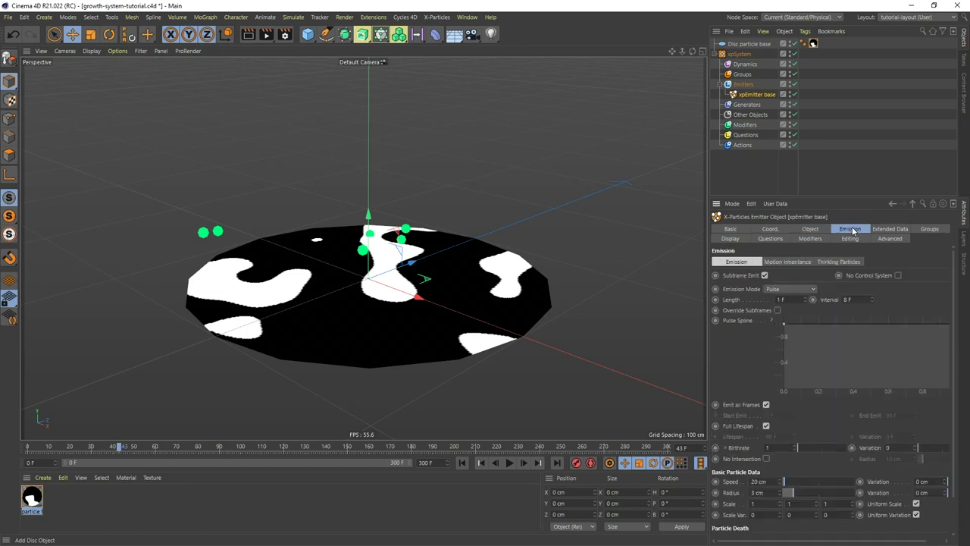
double_click(766, 492)
key(BackSpace)
key(Return)
double_click(933, 494)
key(Return)
click(462, 462)
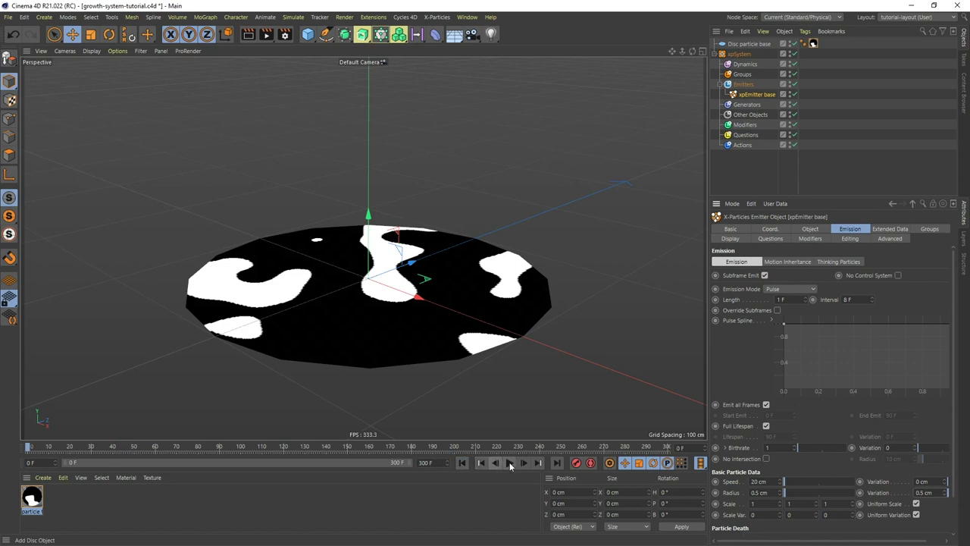
click(511, 462)
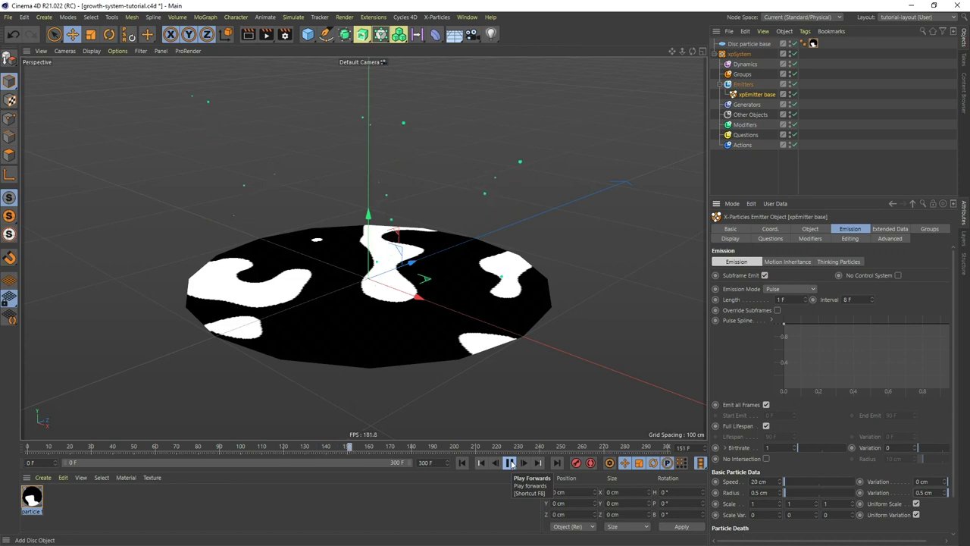
Step: Add an xpTurbulence motion modifier to the X-Particles system and preview the simulation from the first frame
click(511, 463)
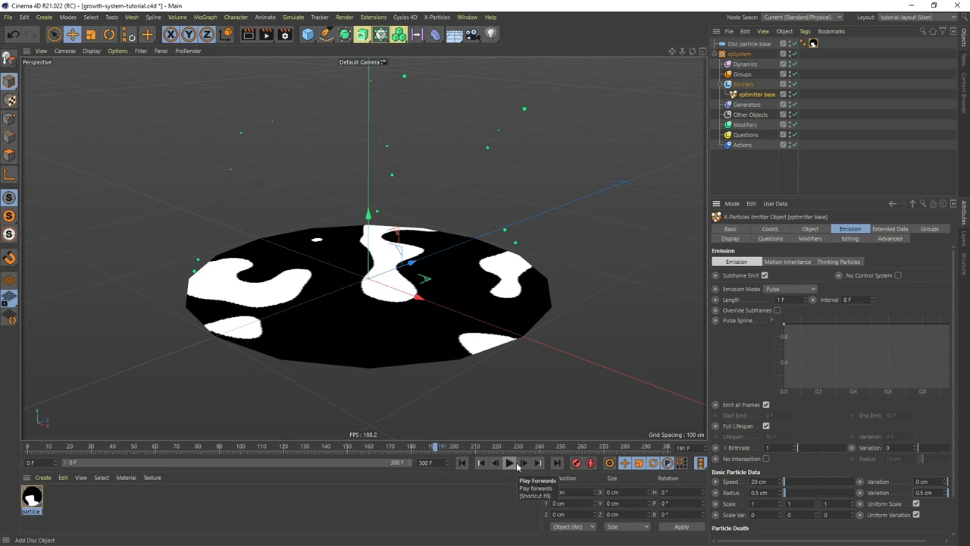
click(744, 125)
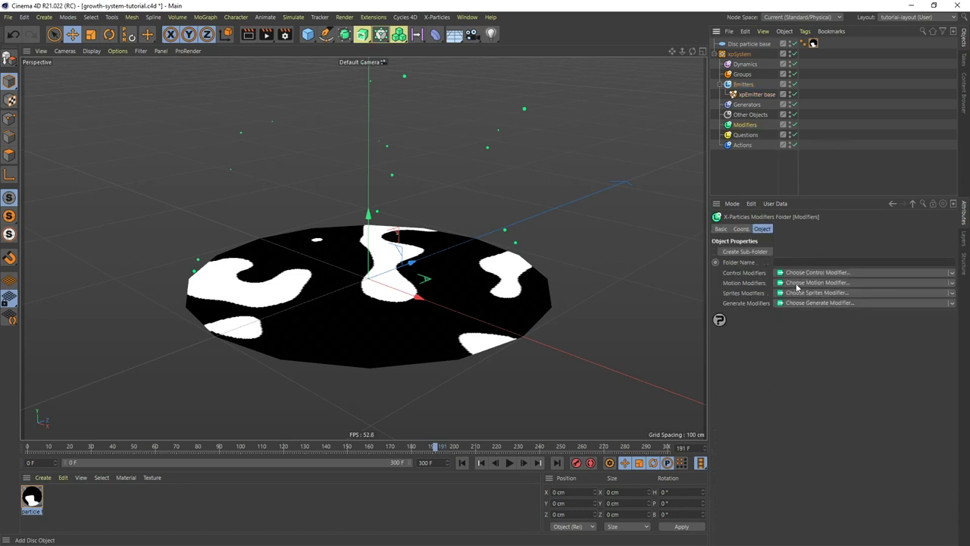
click(798, 283)
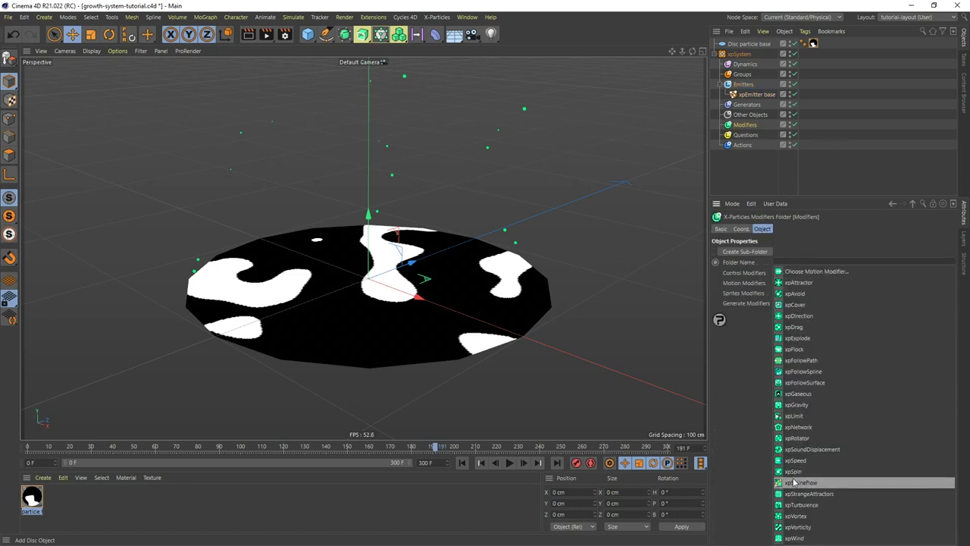
click(805, 505)
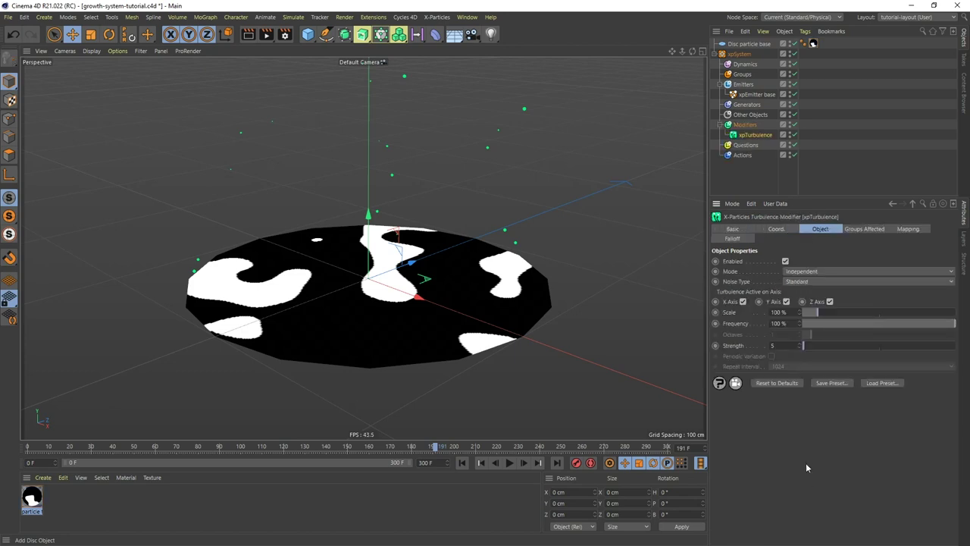
click(462, 463)
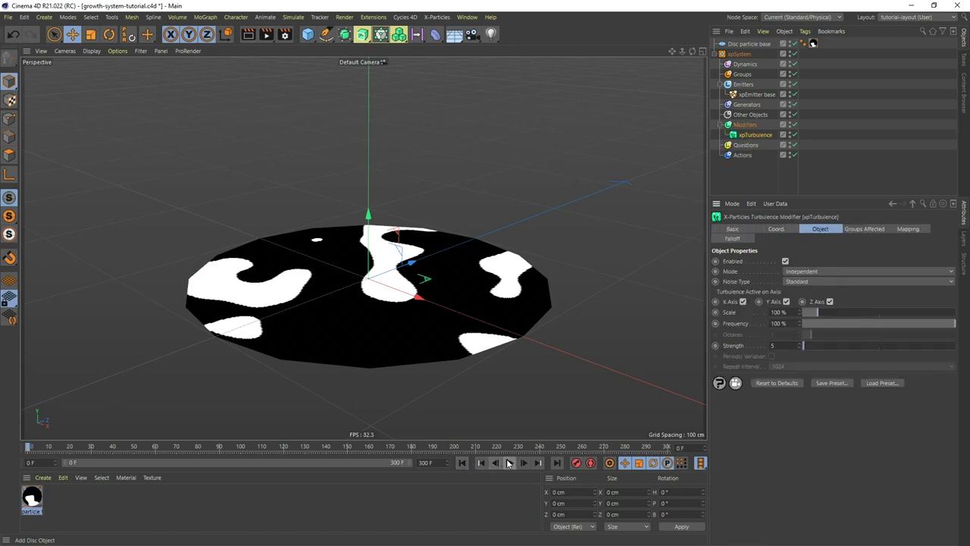
click(509, 463)
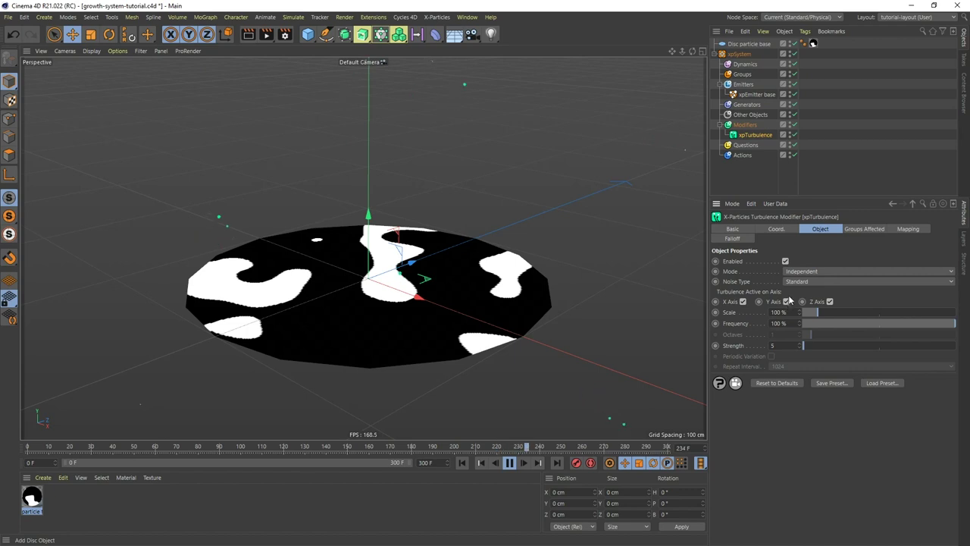
Step: Disable the turbulence on the Y axis and replay the simulation from the first frame
click(509, 462)
click(463, 463)
click(509, 462)
Step: Set the turbulence modifier's scale to 10% and its frequency to 30%
click(772, 312)
text(10)
key(Return)
click(784, 323)
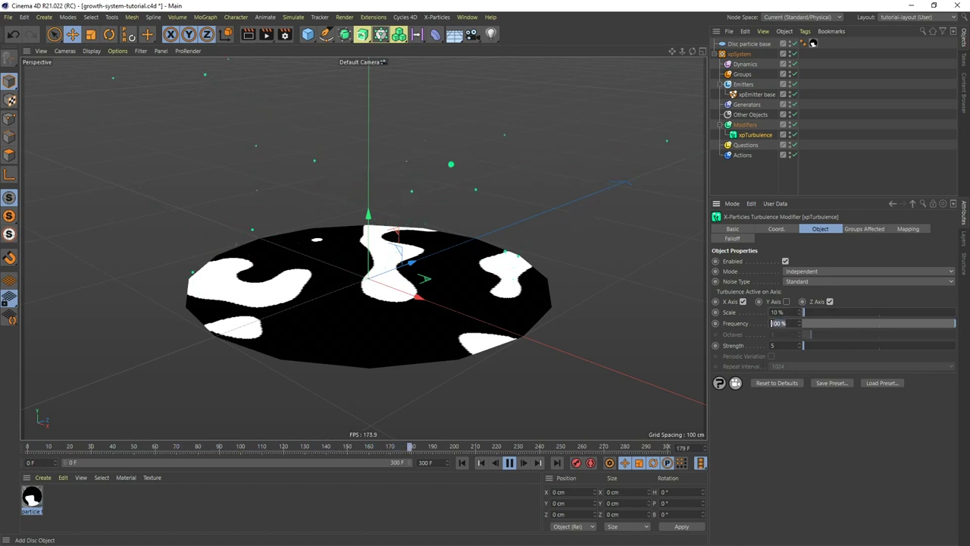
text(30)
key(Return)
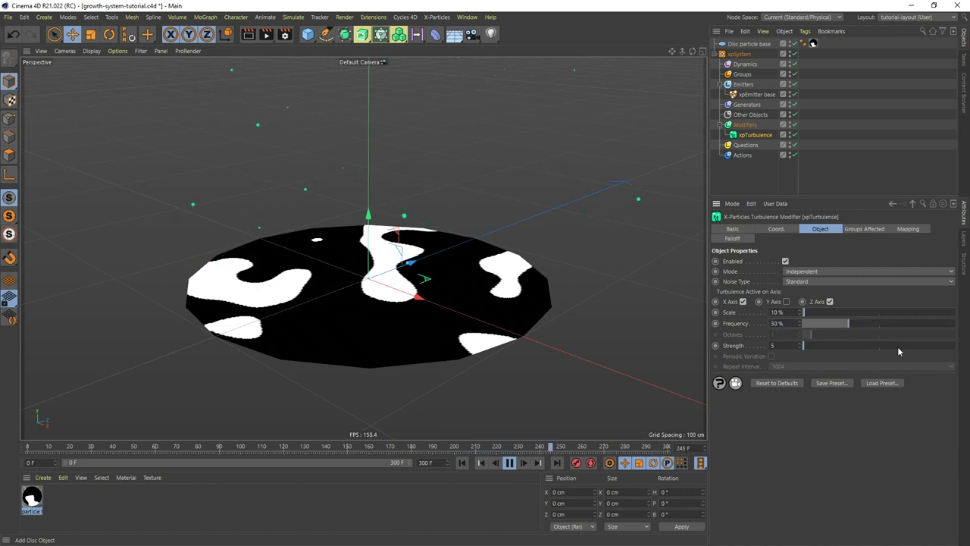
Step: Set the turbulence strength to 10 and replay the simulation from the first frame, checking the particle motion from several angles
click(462, 463)
click(509, 463)
click(509, 462)
click(462, 462)
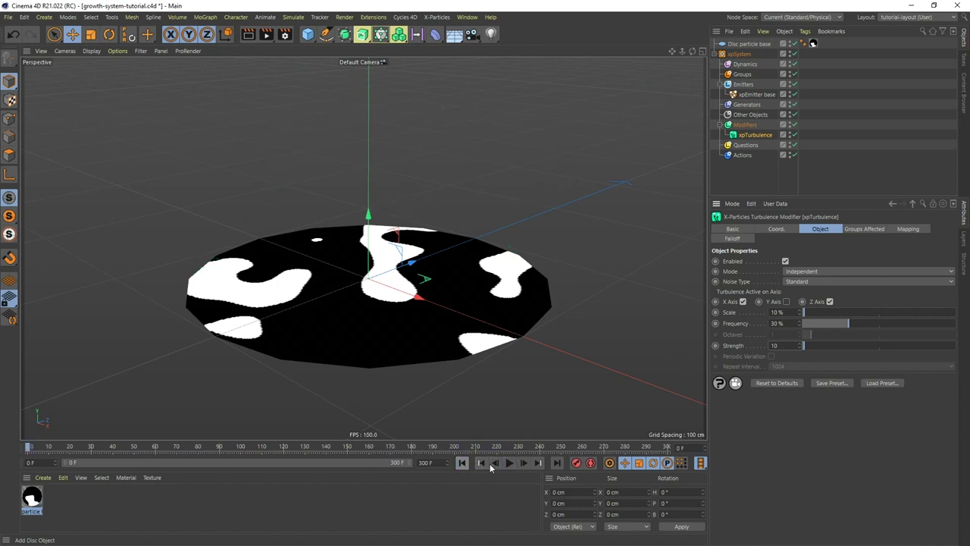
click(510, 463)
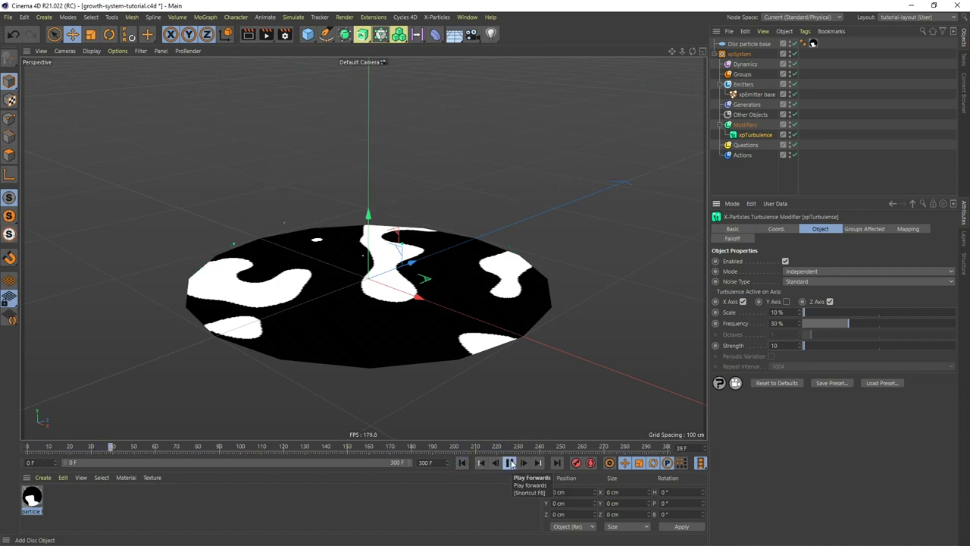
alt+drag(422, 250, 417, 242)
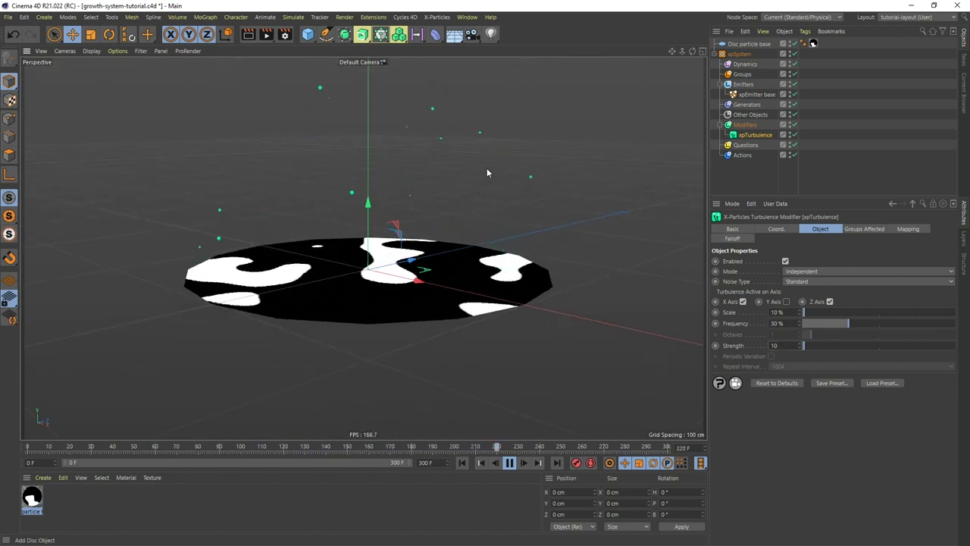
alt+drag(474, 210, 472, 239)
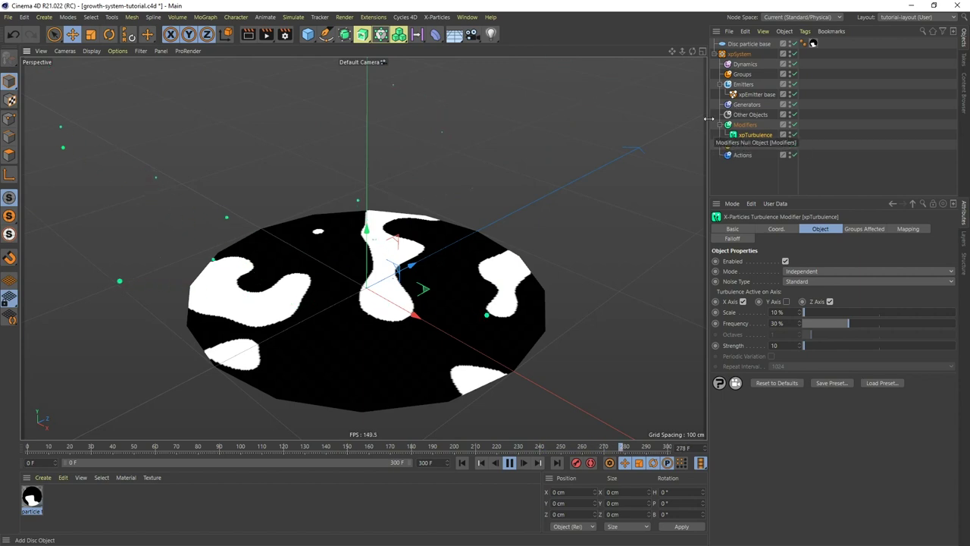
Step: Add an xpFlowField dynamics object to the X-Particles system
click(744, 64)
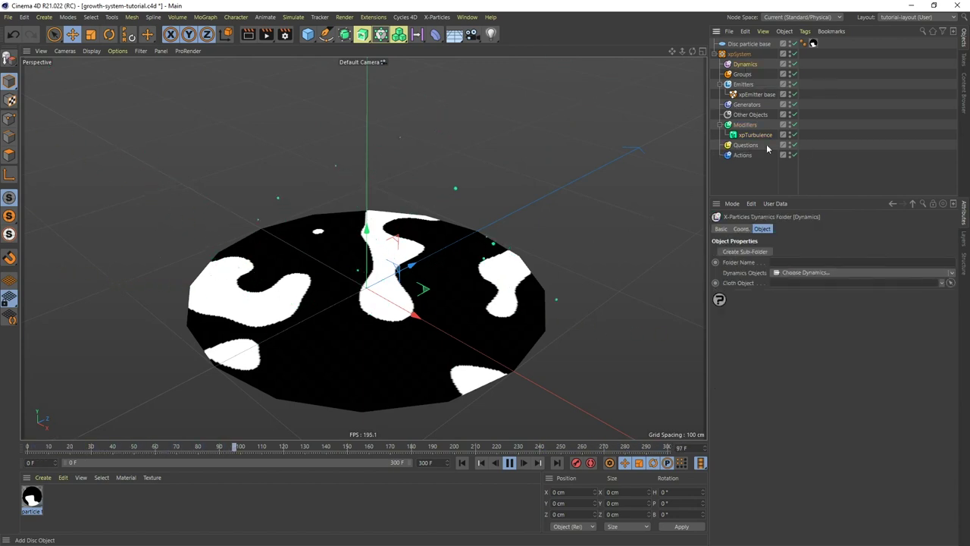
click(810, 273)
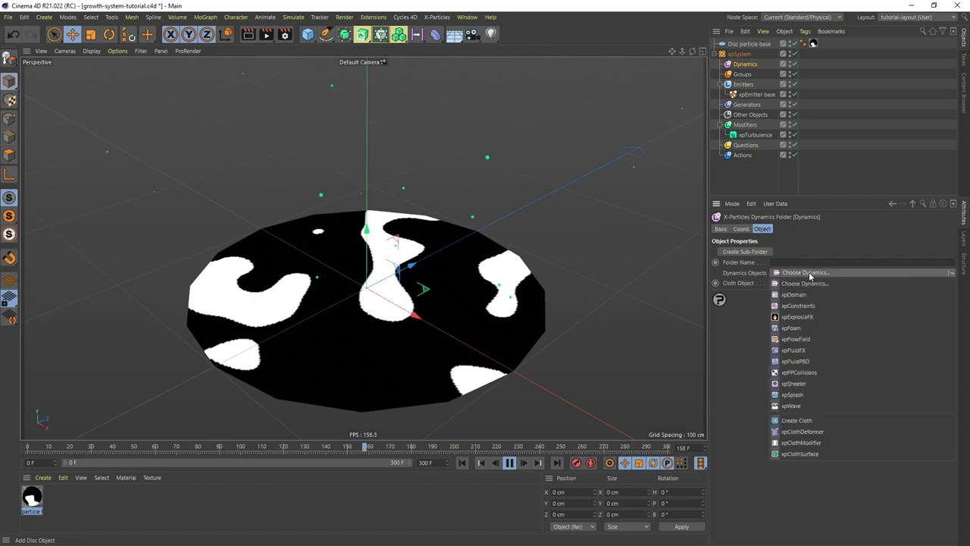
click(798, 341)
scroll(500, 265, down, 10)
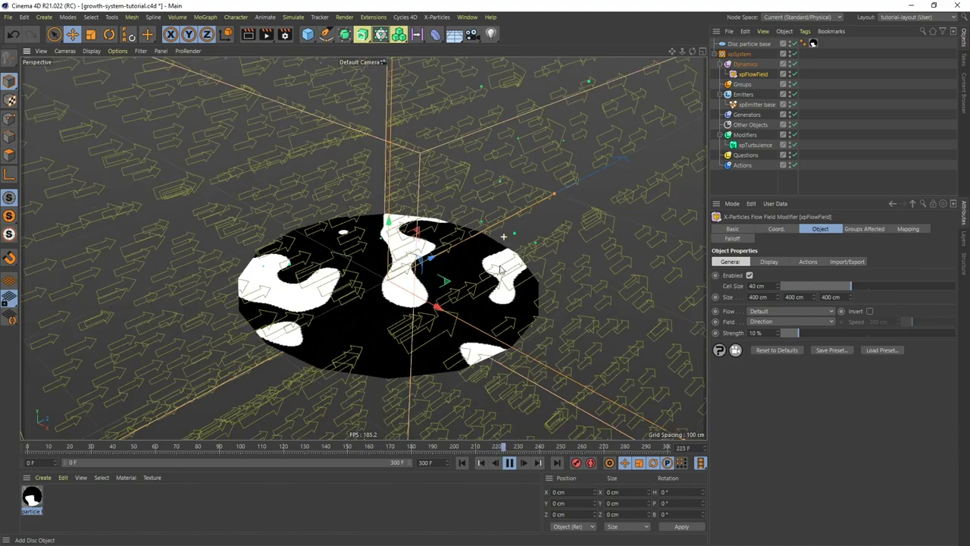
alt+drag(534, 279, 511, 256)
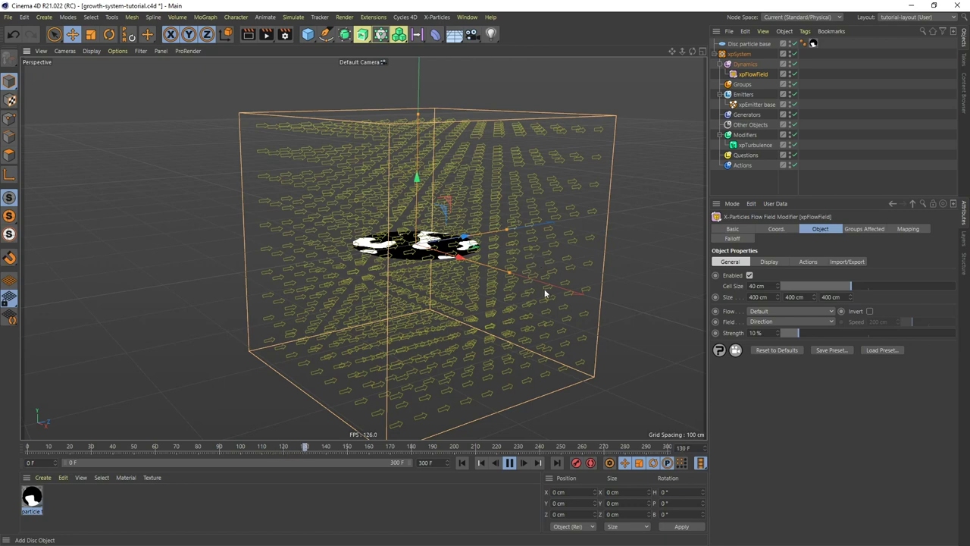
click(806, 321)
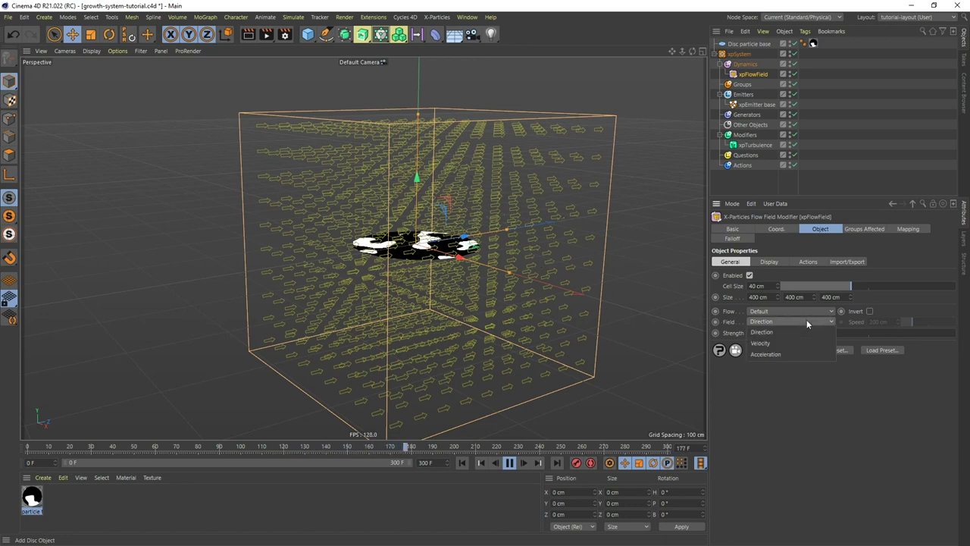
click(881, 399)
click(794, 310)
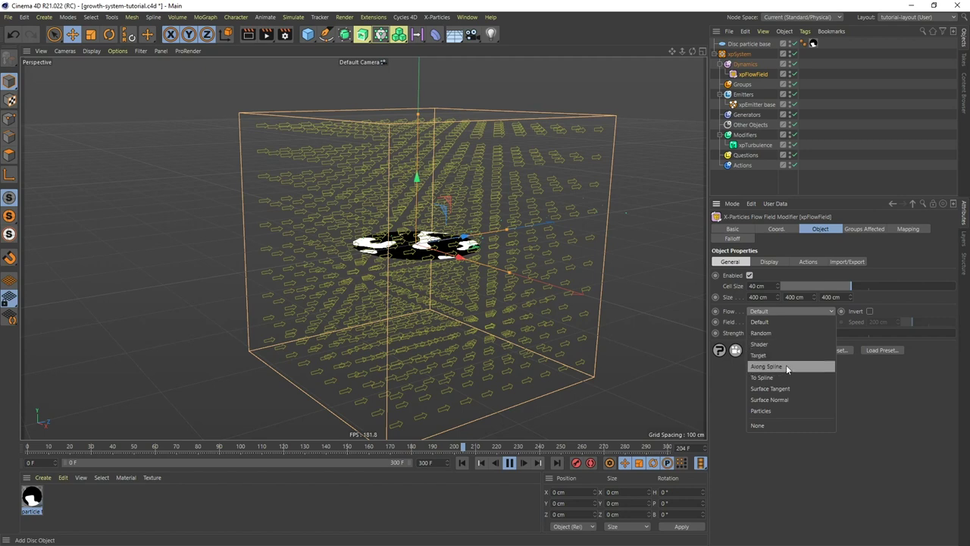
click(882, 393)
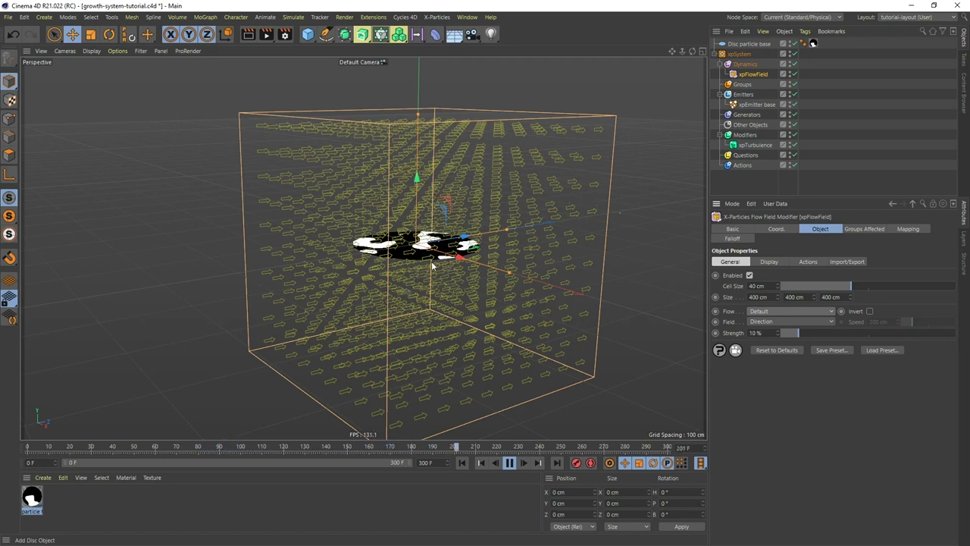
Step: Rotate the flow field to a 90° pitch so its arrows point upward, and preview the simulation from the first frame
click(109, 34)
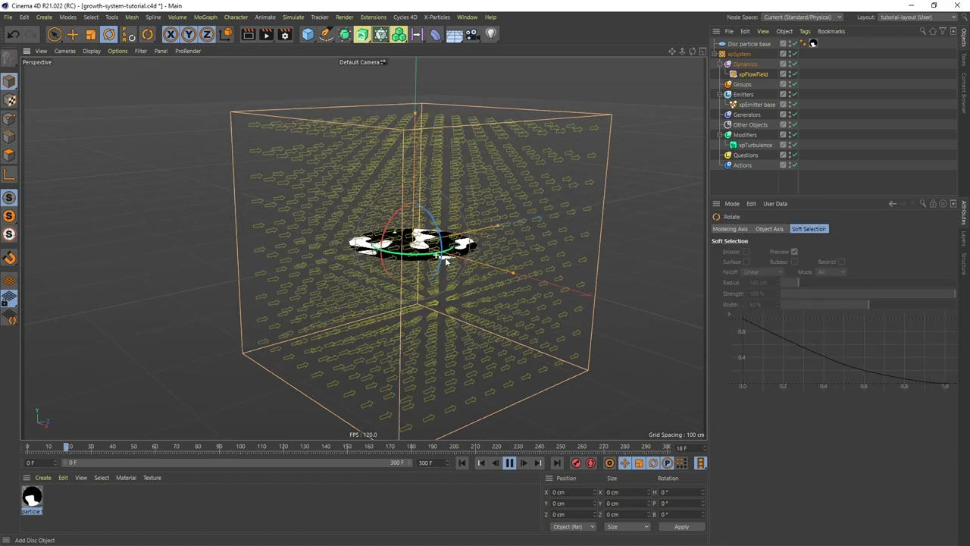
click(508, 463)
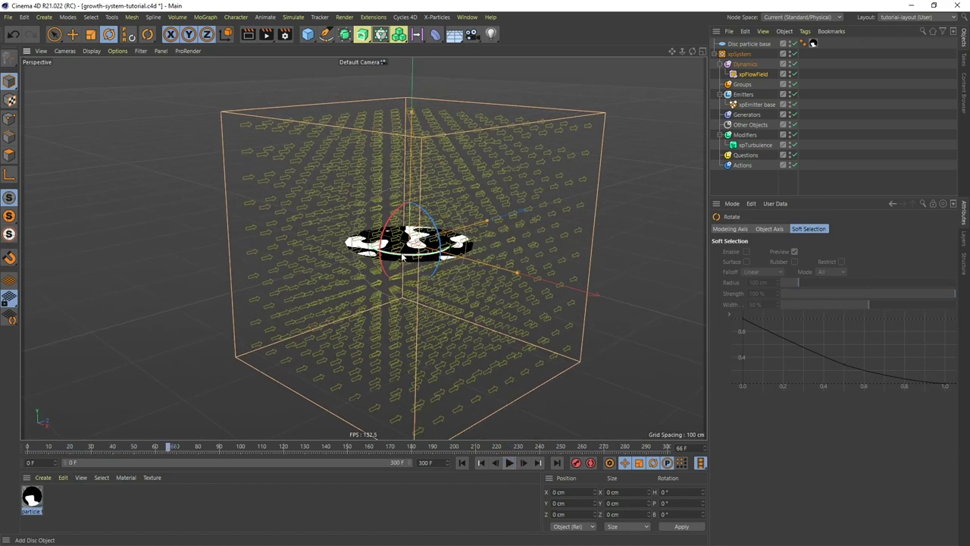
drag(391, 220, 381, 287)
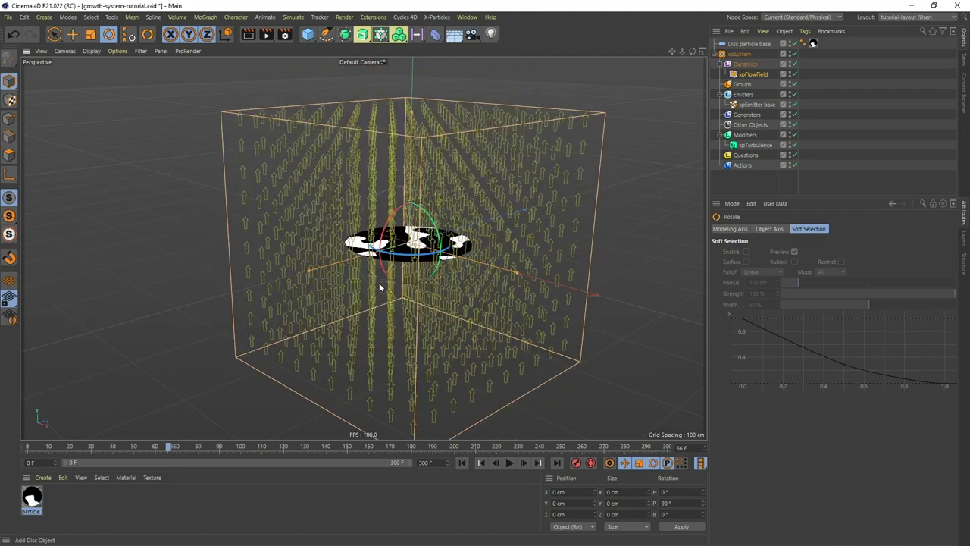
click(461, 463)
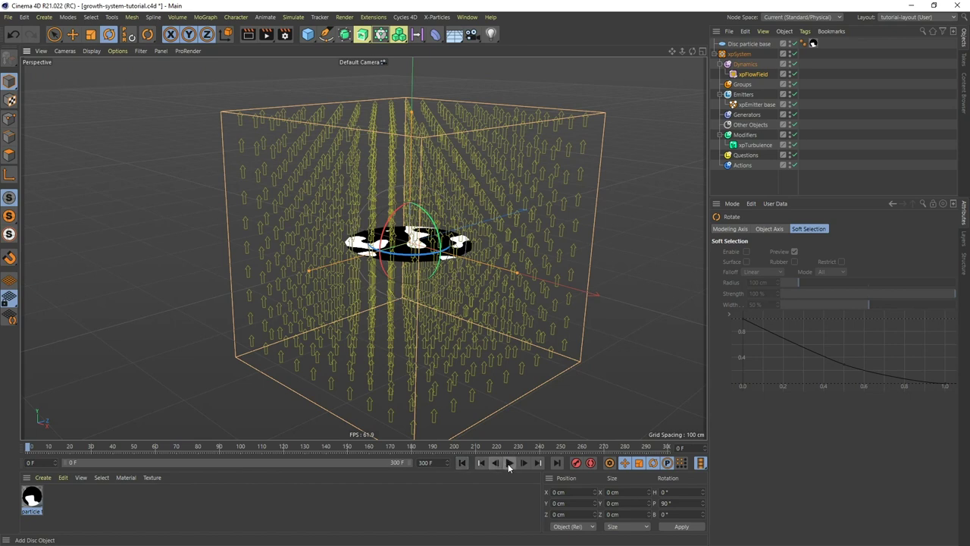
click(510, 463)
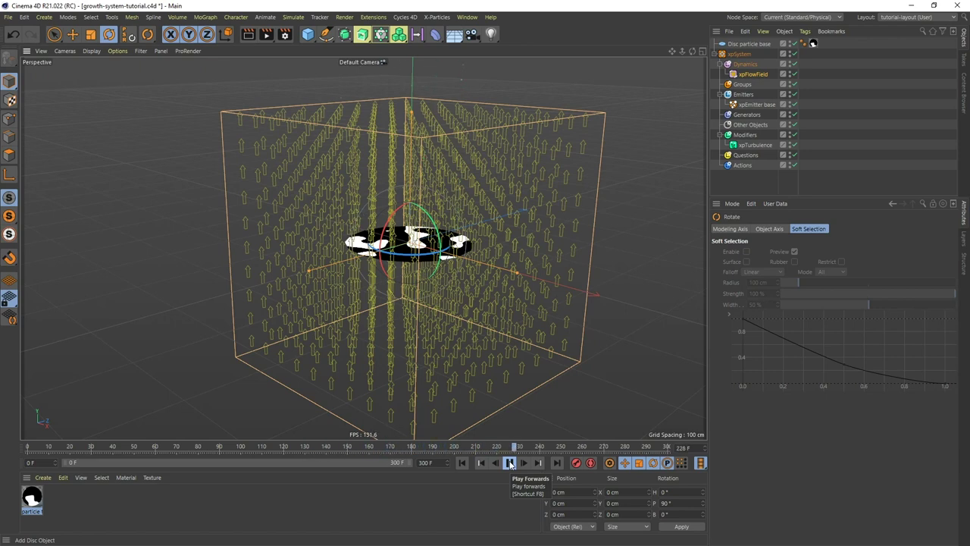
click(509, 462)
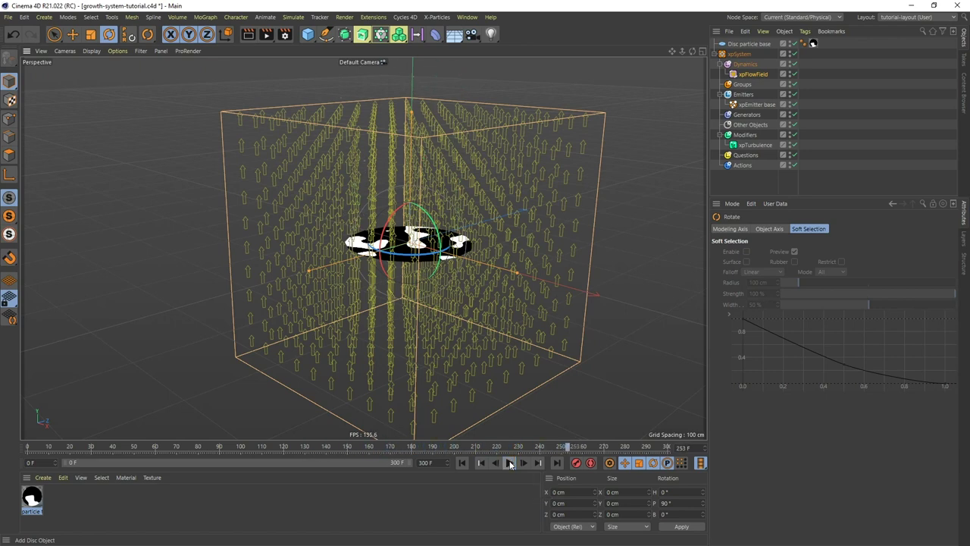
Step: Hide the flow field's display in the viewport and replay the simulation from the first frame
click(789, 72)
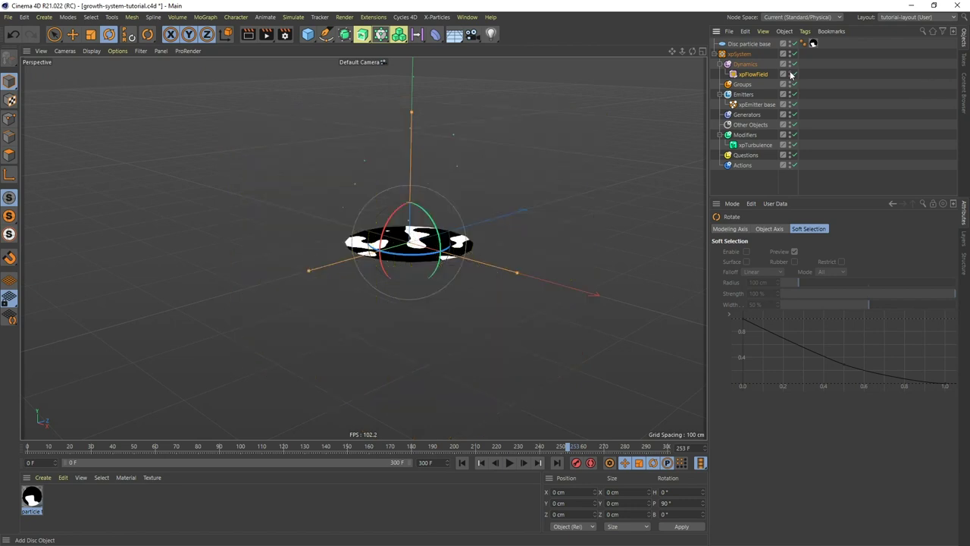
scroll(462, 197, up, 6)
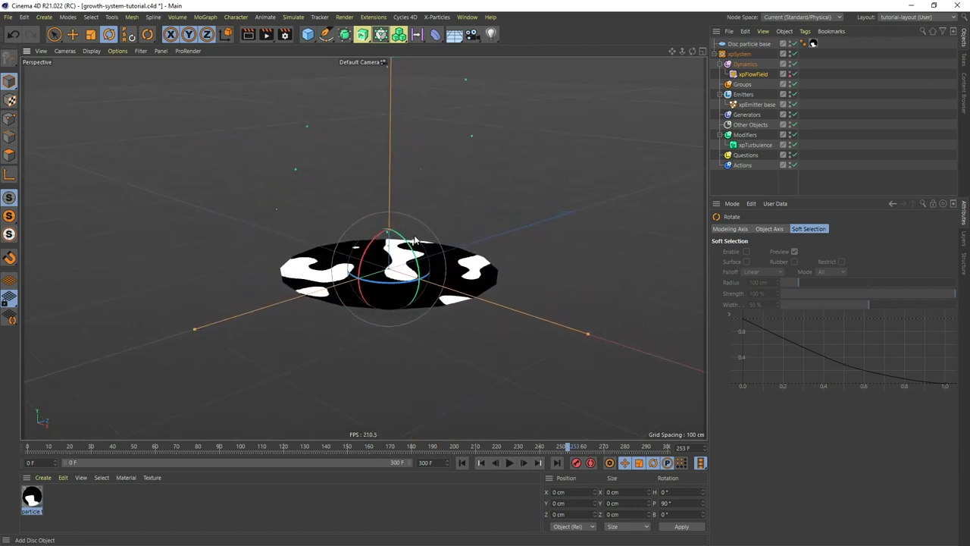
click(461, 462)
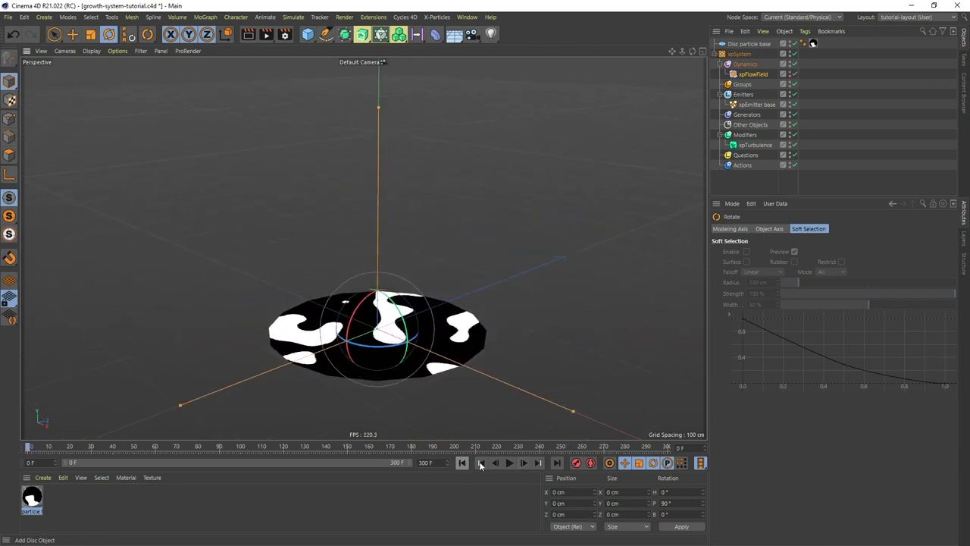
click(509, 463)
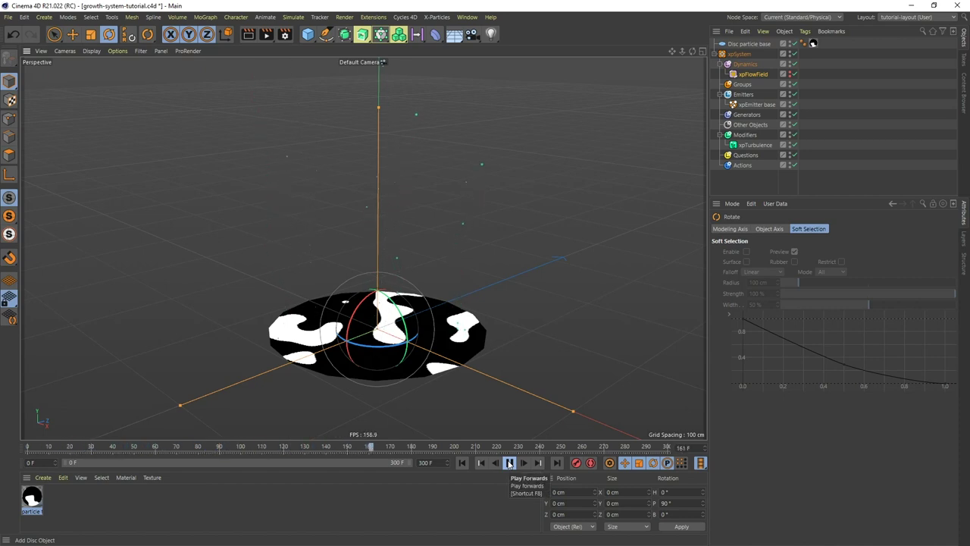
Step: Switch the flow field's field type to Velocity and set its speed to 4 cm
click(757, 74)
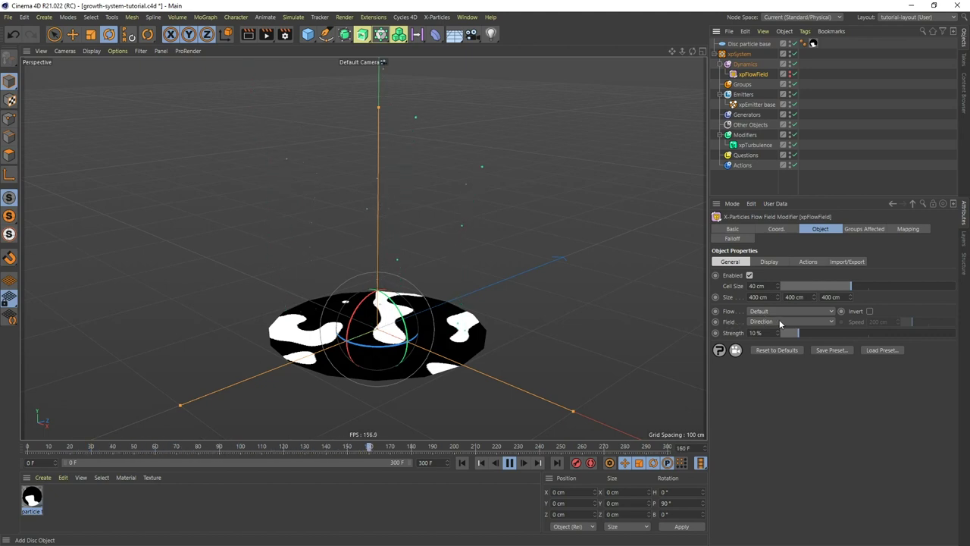
click(803, 320)
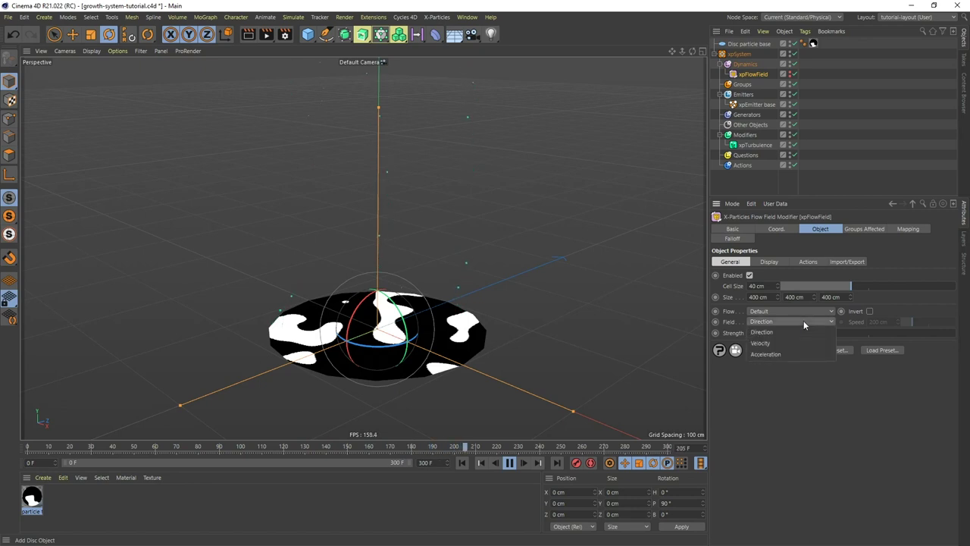
click(766, 342)
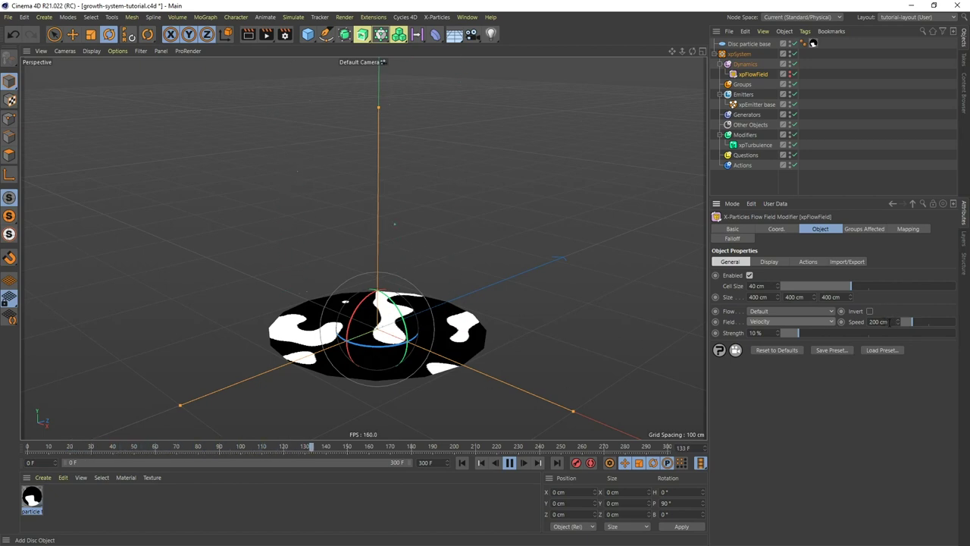
click(871, 322)
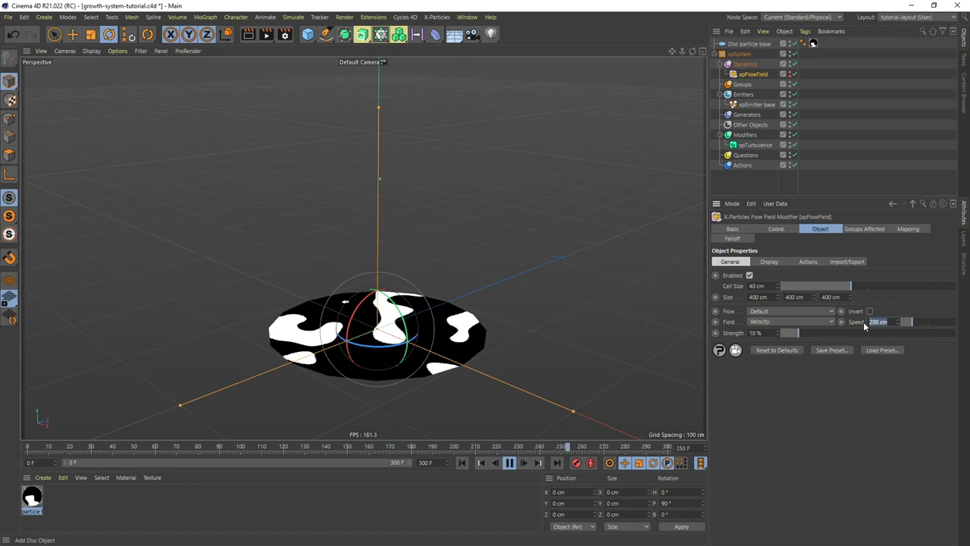
text(4)
key(Return)
Step: Raise the flow field's strength to 100%
scroll(422, 316, up, 5)
alt+drag(422, 317, 422, 275)
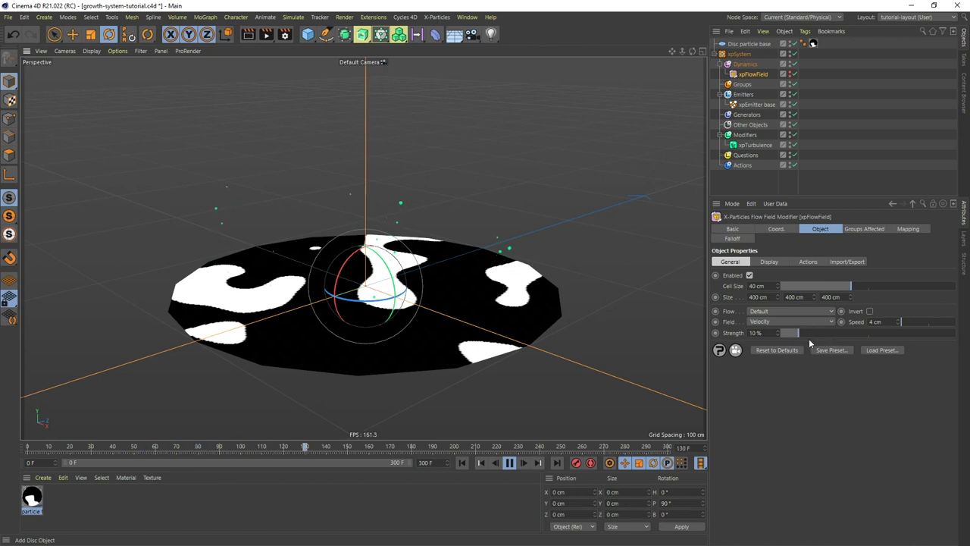
drag(804, 335, 956, 335)
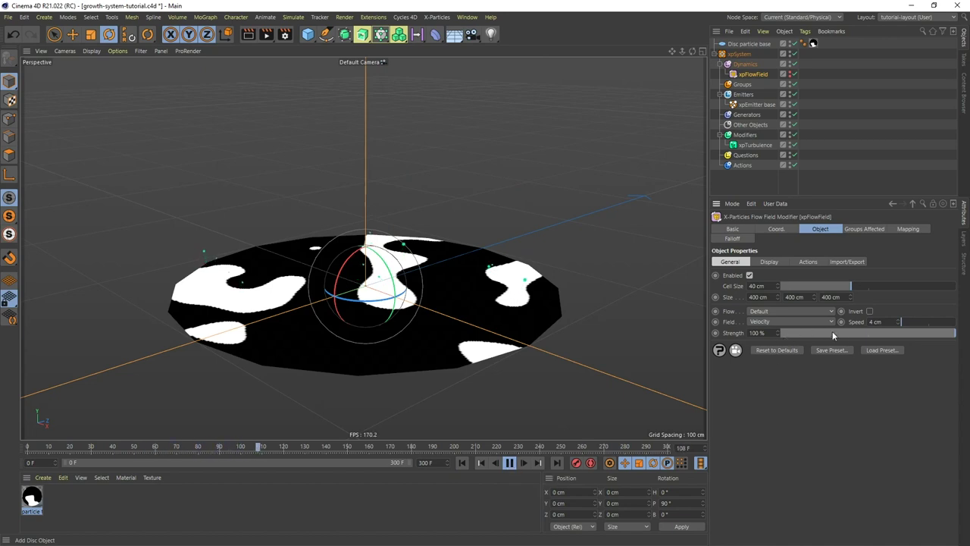
Step: Lower the flow field's strength to 10% and stop the simulation playback
drag(933, 335, 889, 339)
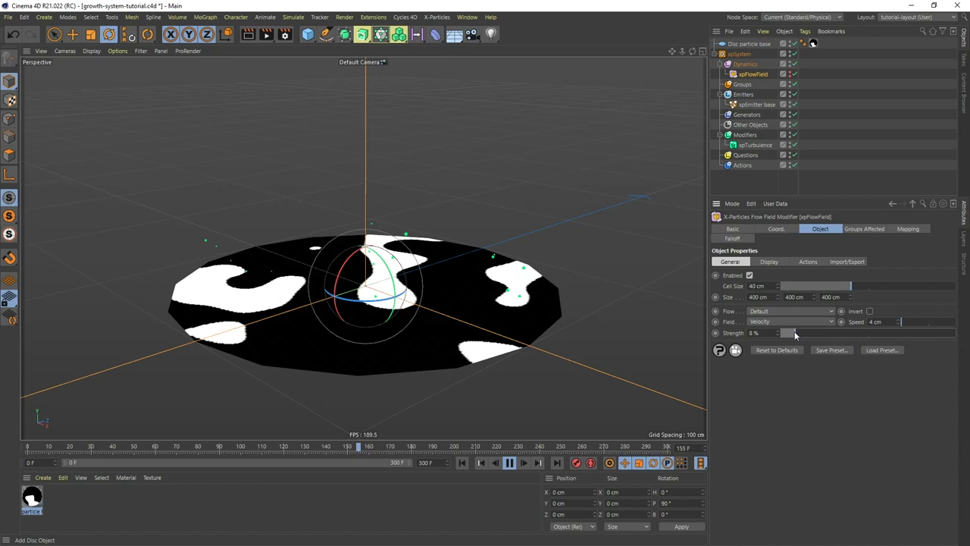
drag(794, 332, 799, 331)
click(509, 462)
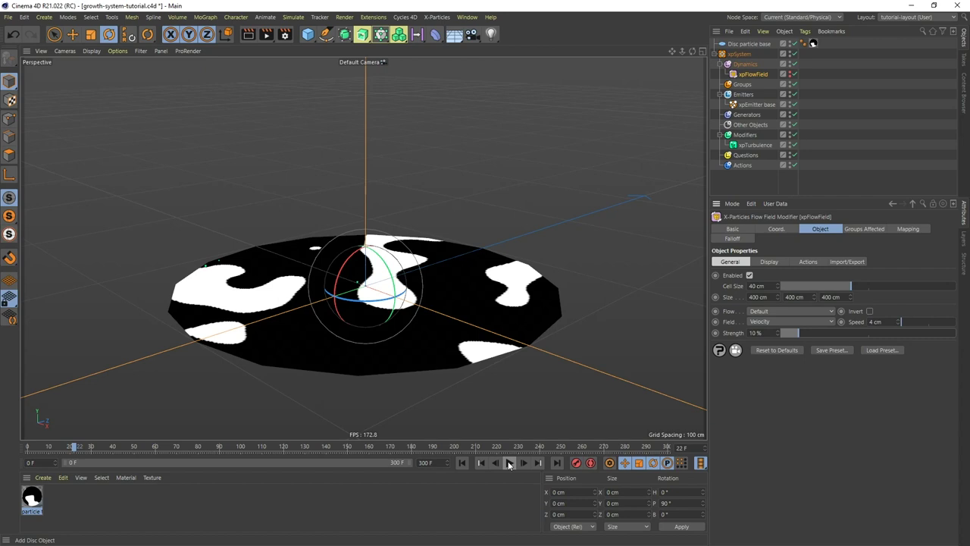
Step: Add an xpSpawn generate modifier to the X-Particles system's Modifiers folder
click(750, 136)
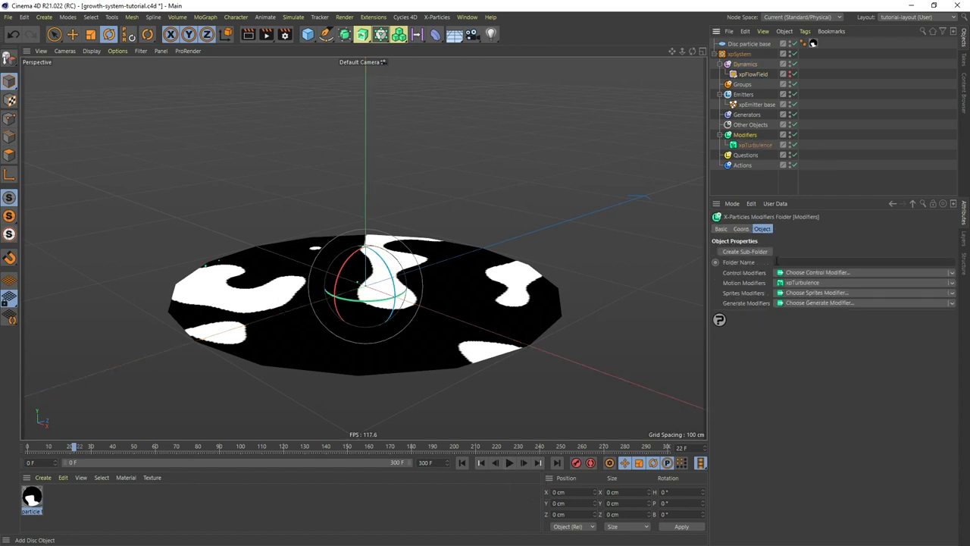
click(800, 302)
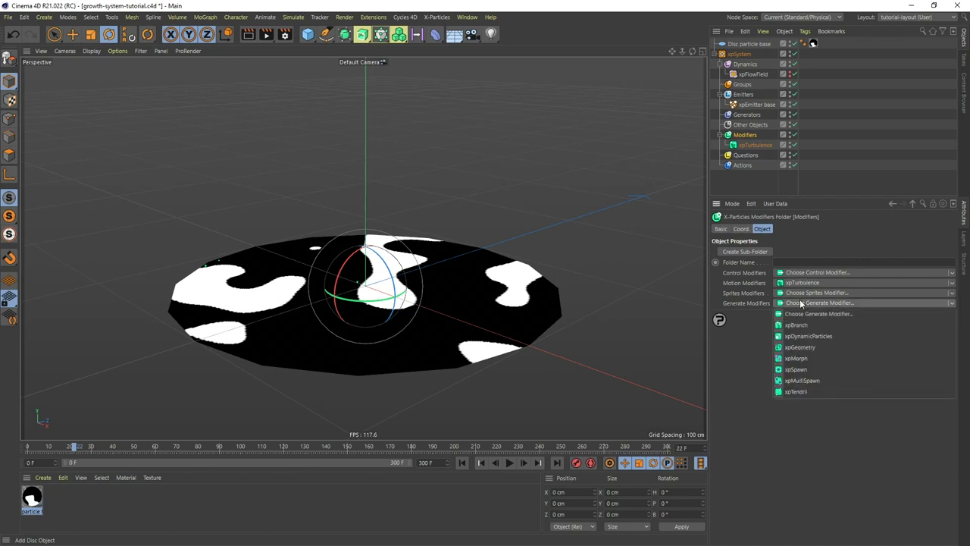
click(795, 369)
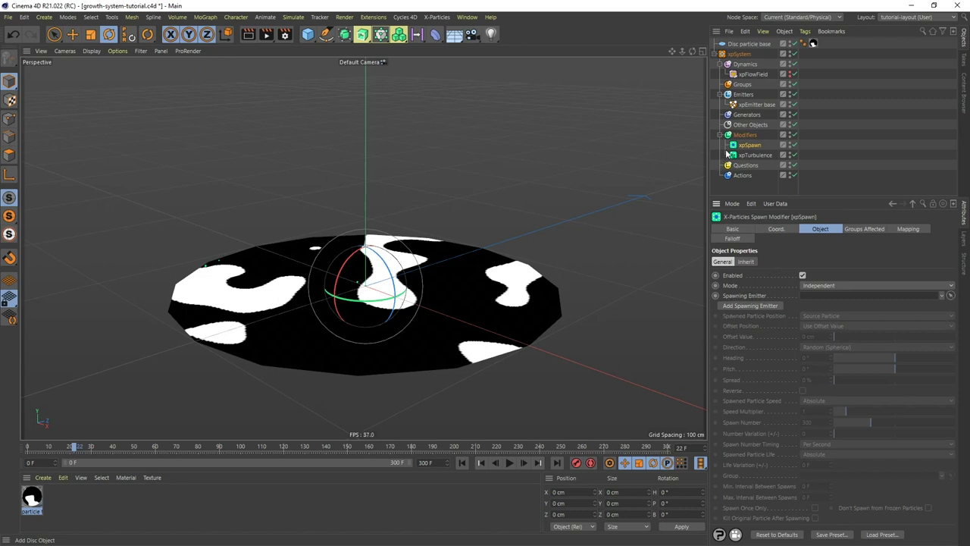
Step: Duplicate the xpEmitter base emitter and rename the copy to xpEmitter Spawn
click(747, 107)
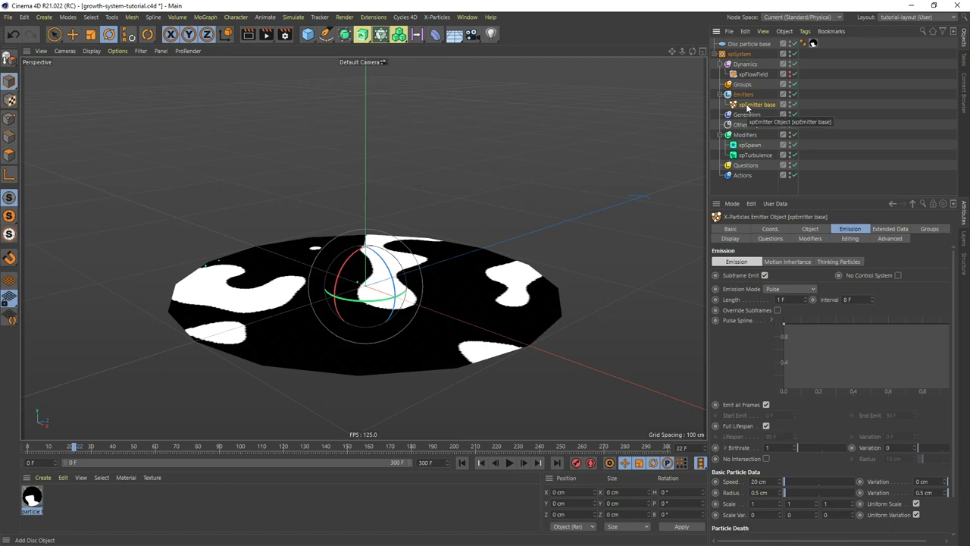
key(ctrl+c)
key(ctrl+v)
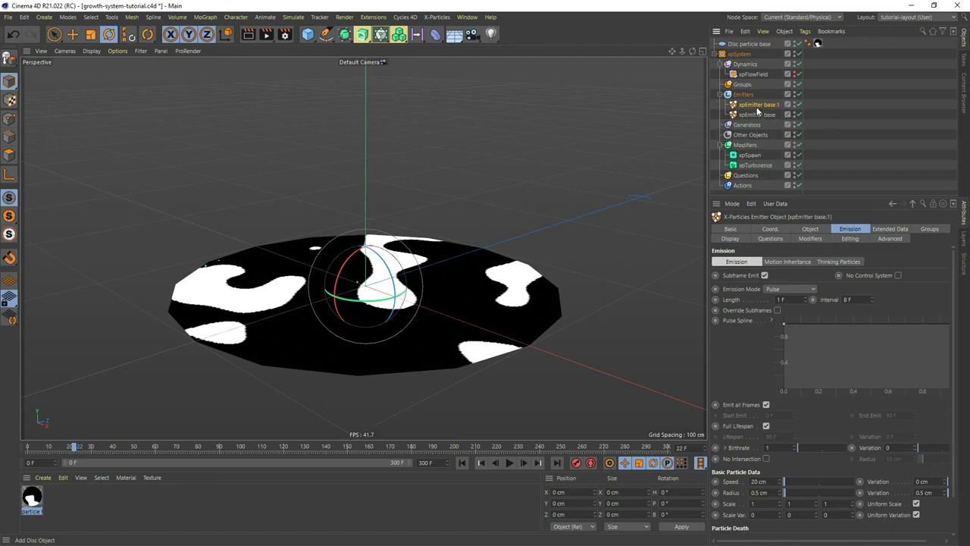
double_click(757, 108)
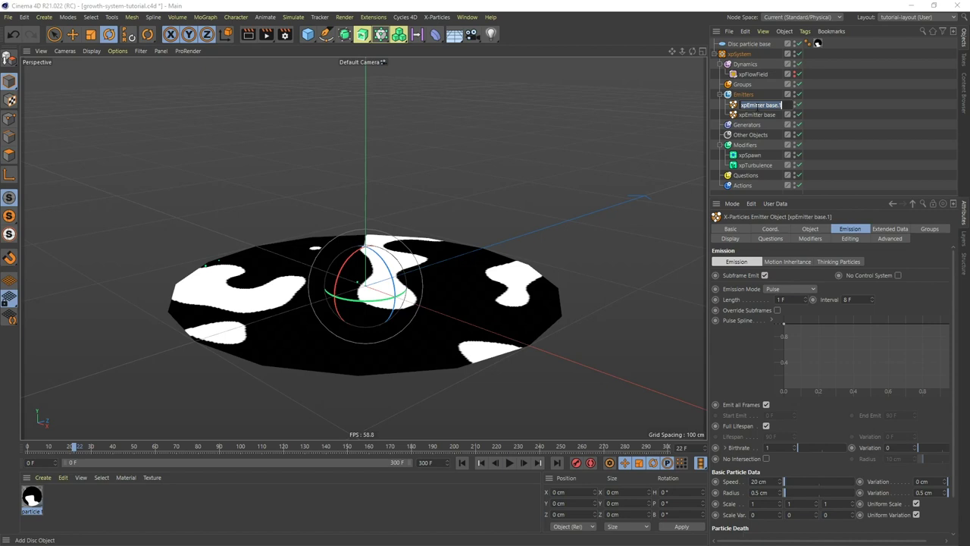
click(780, 104)
key(BackSpace)
key(BackSpace)
key(BackSpace)
key(BackSpace)
key(BackSpace)
text(Spawn)
key(Return)
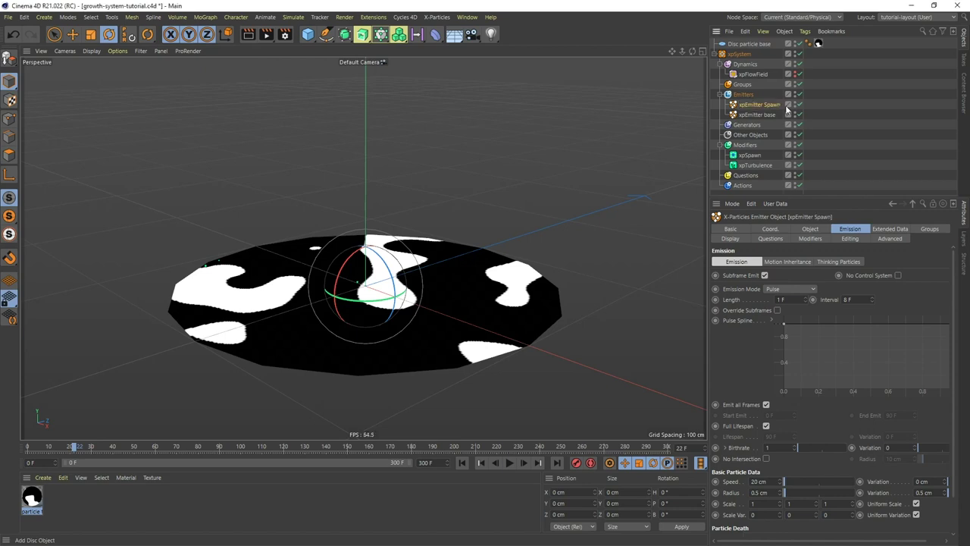
Step: Set the base emitter's icon color to the same green as its particle color by sampling it
click(747, 115)
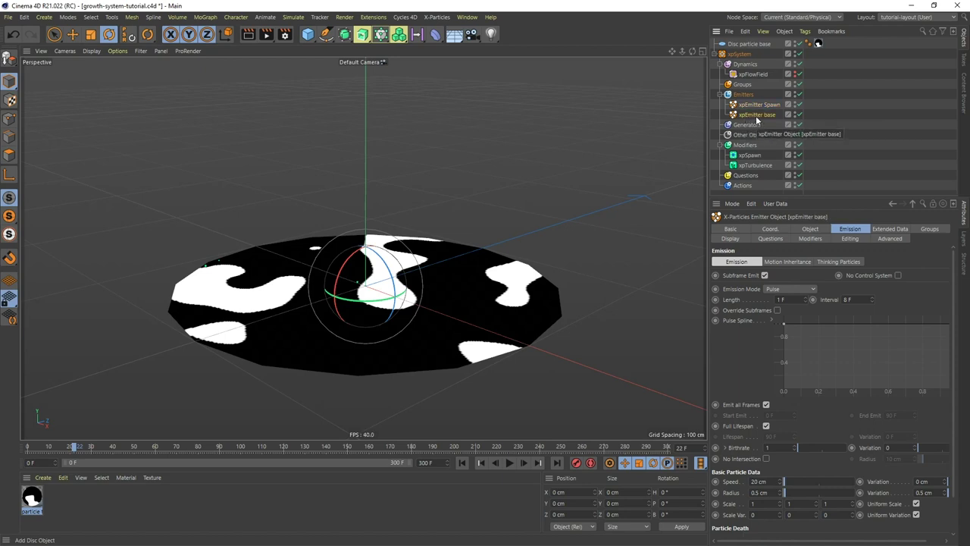
click(729, 239)
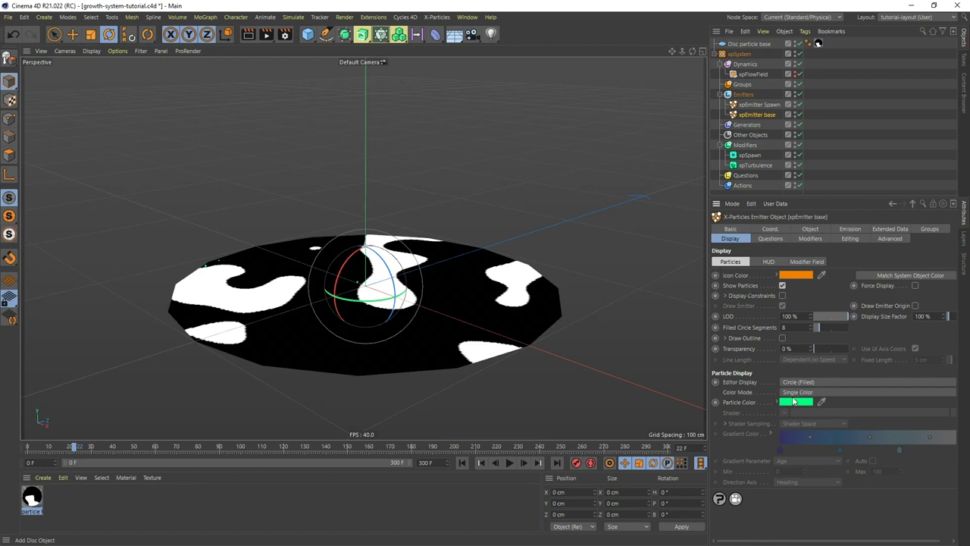
click(821, 274)
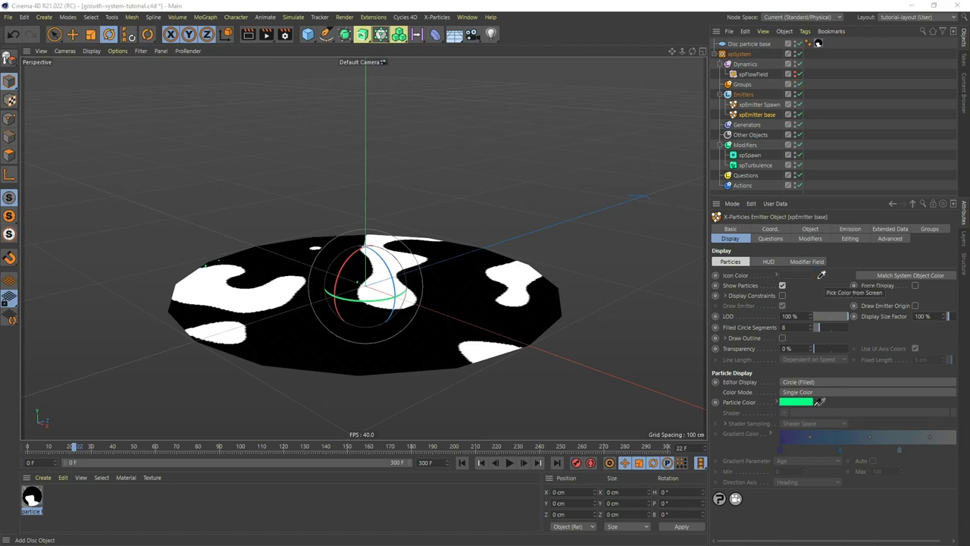
click(808, 403)
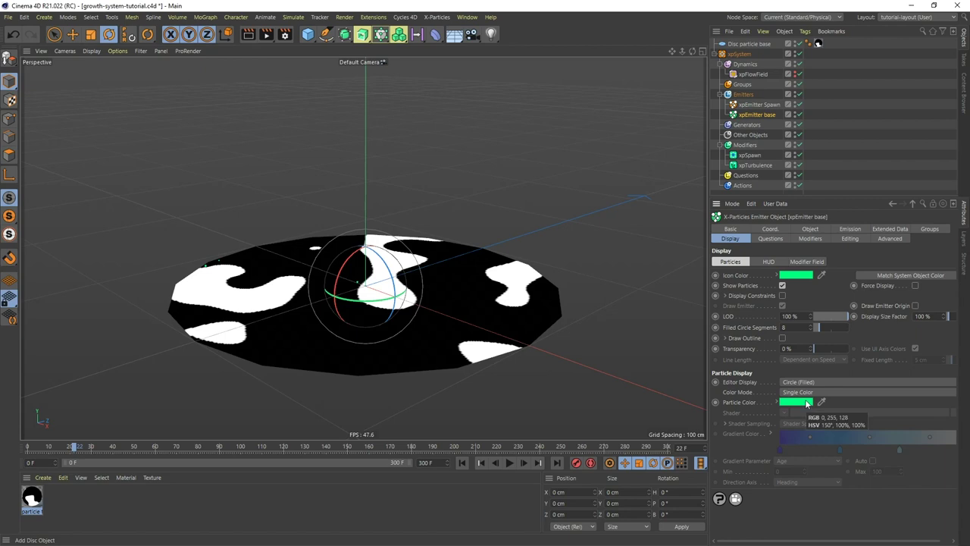
Step: Set the xpEmitter Spawn particle color to the orange of its icon color by sampling it
click(754, 104)
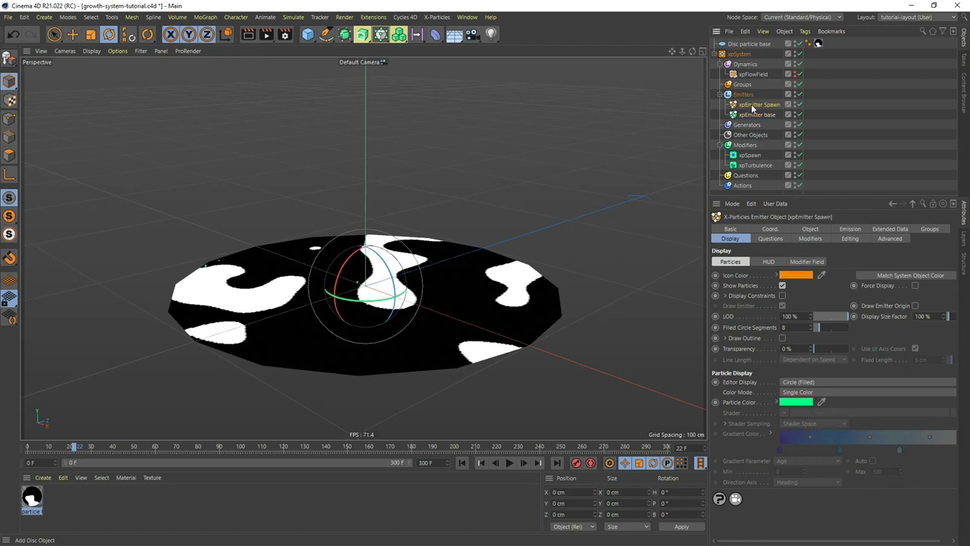
click(821, 402)
click(802, 277)
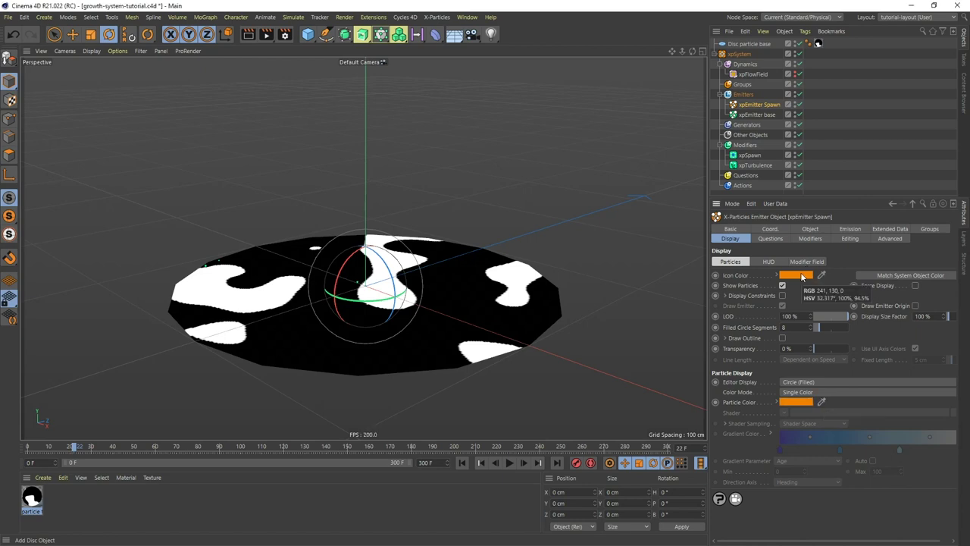
Step: Play the simulation briefly from the first frame to check which particles are emitted
click(461, 464)
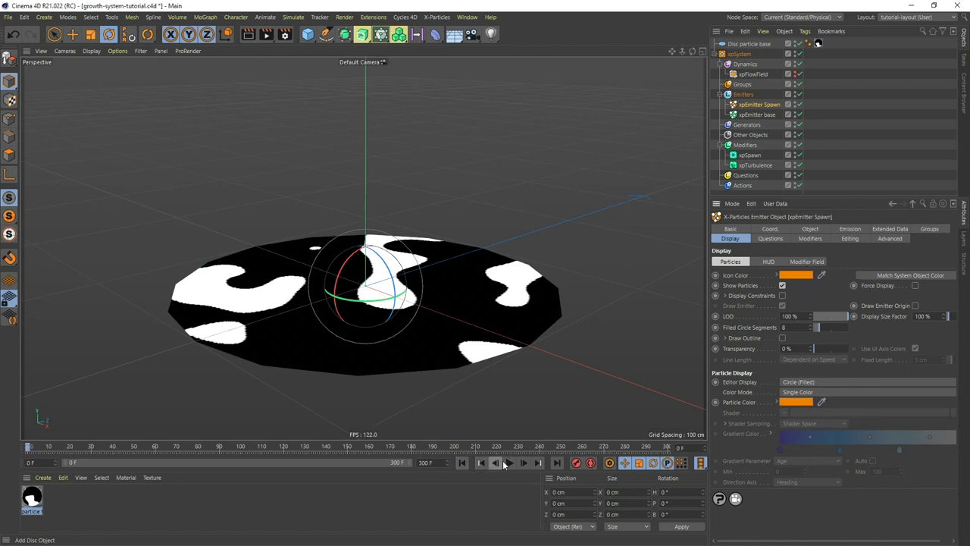
click(508, 463)
click(509, 463)
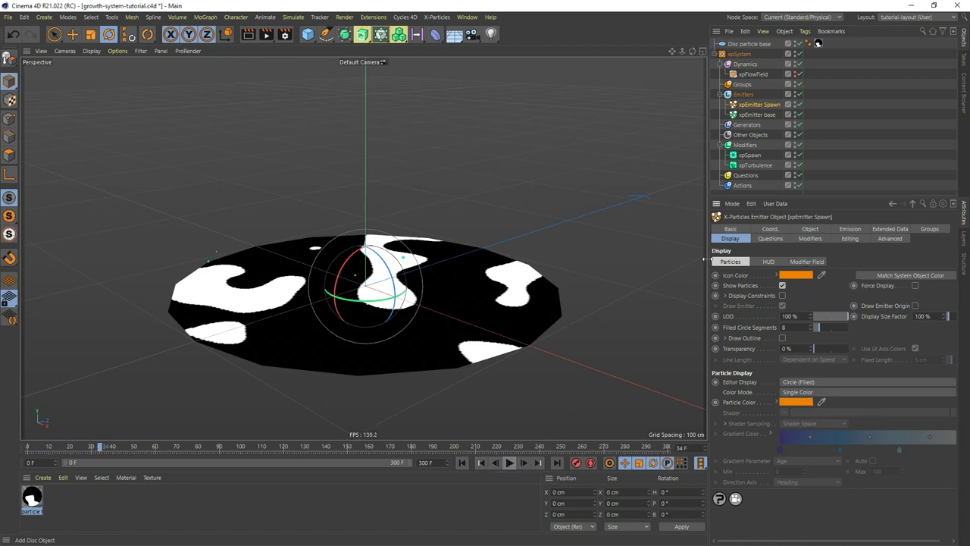
Step: Assign xpEmitter Spawn as the xpSpawn modifier's spawning emitter and preview the simulation from the first frame
click(749, 155)
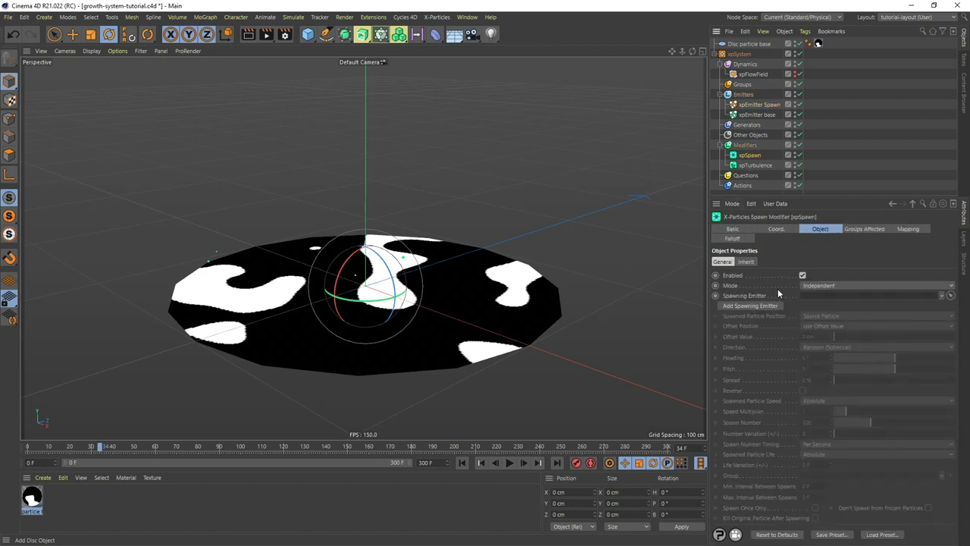
drag(752, 107, 822, 296)
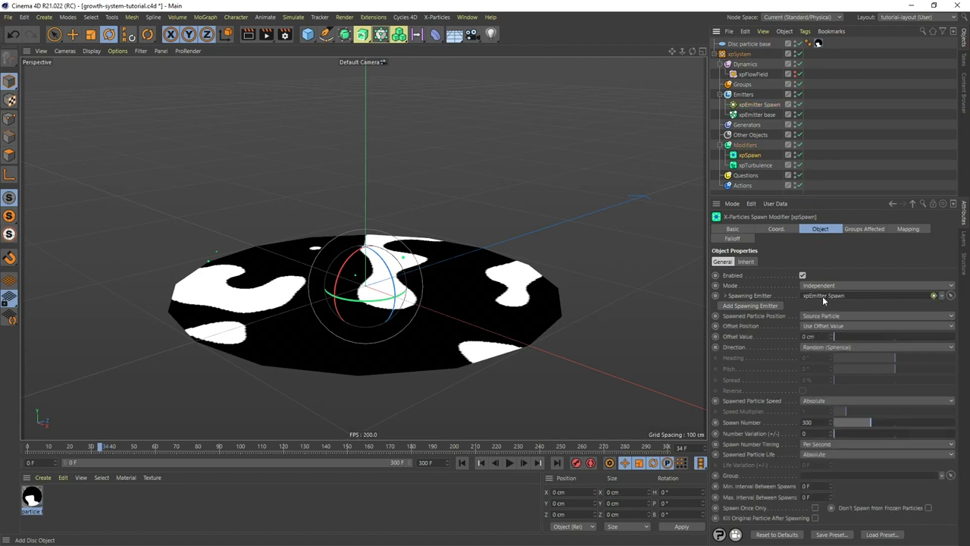
click(461, 462)
click(509, 462)
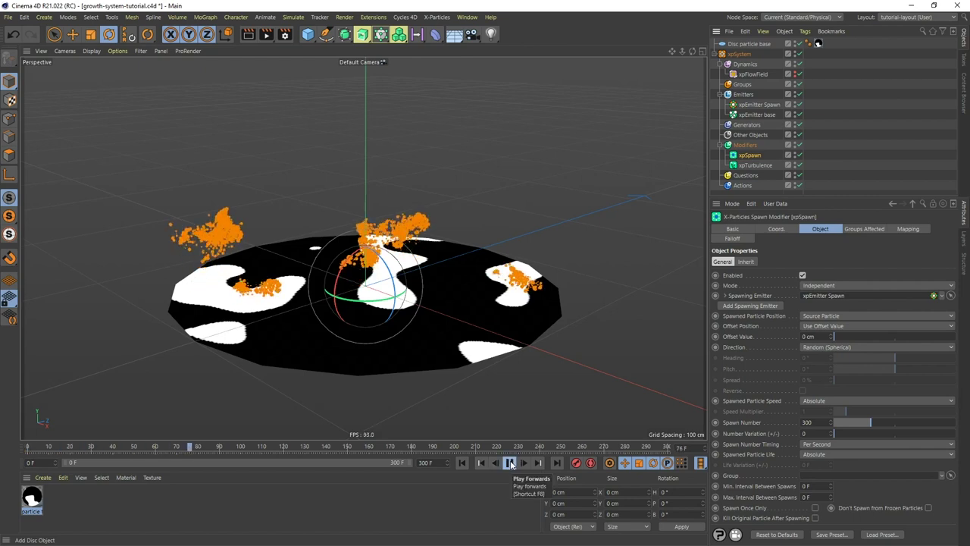
click(511, 464)
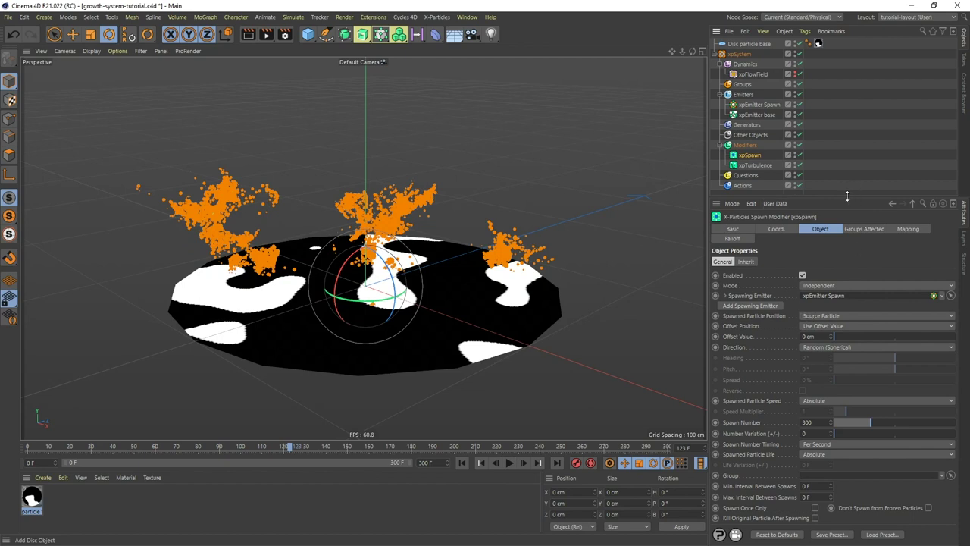
Step: Set the xpSpawn modifier's spawn number to 1 and preview the simulation from the first frame
drag(848, 196, 848, 143)
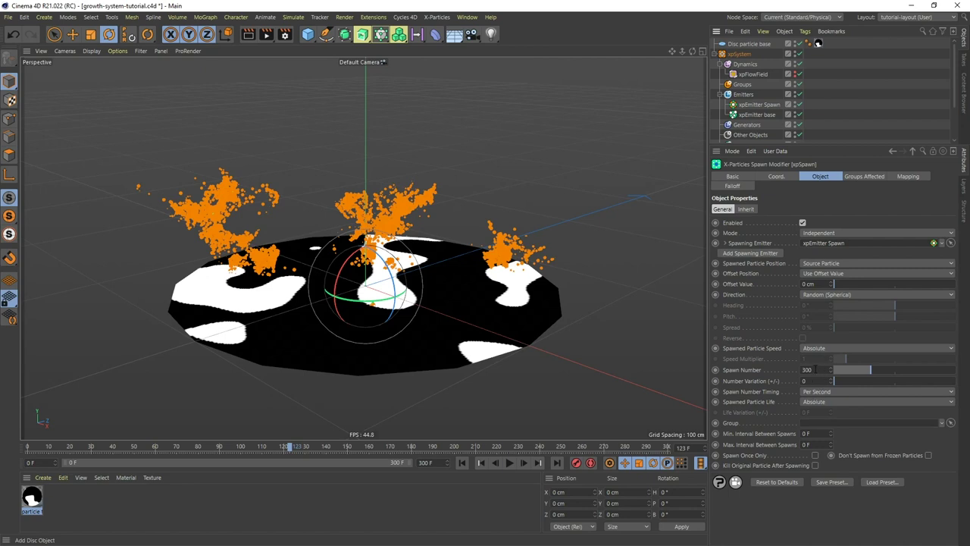
double_click(809, 369)
text(1)
key(Return)
click(461, 463)
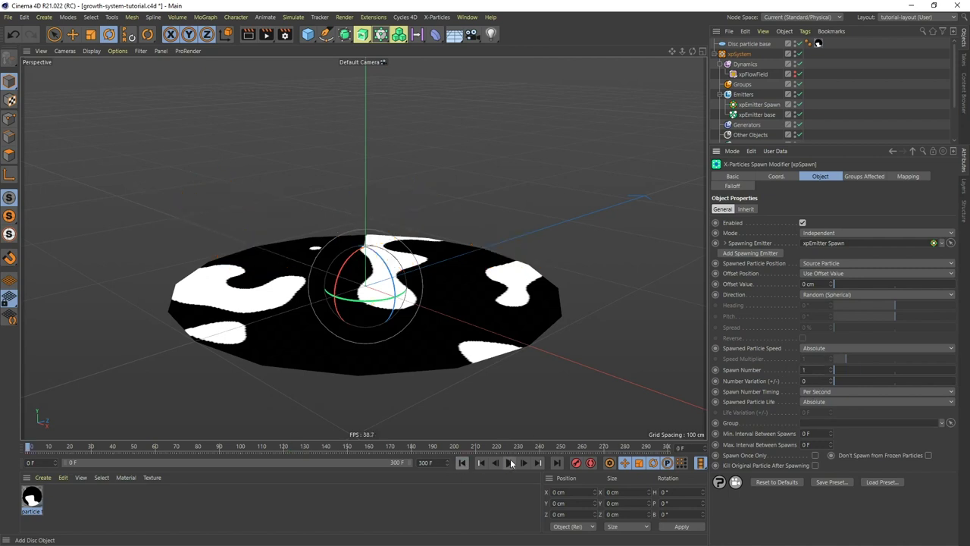
click(509, 463)
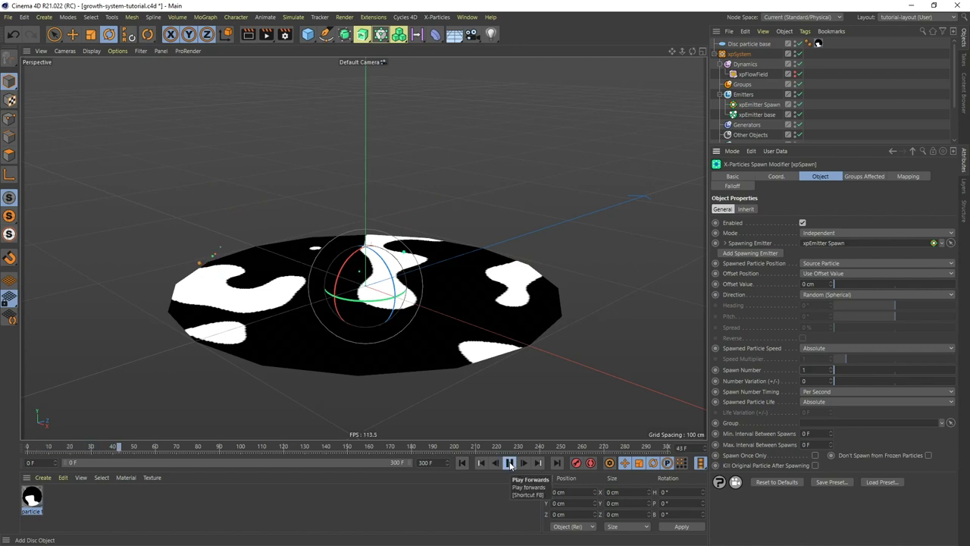
click(509, 463)
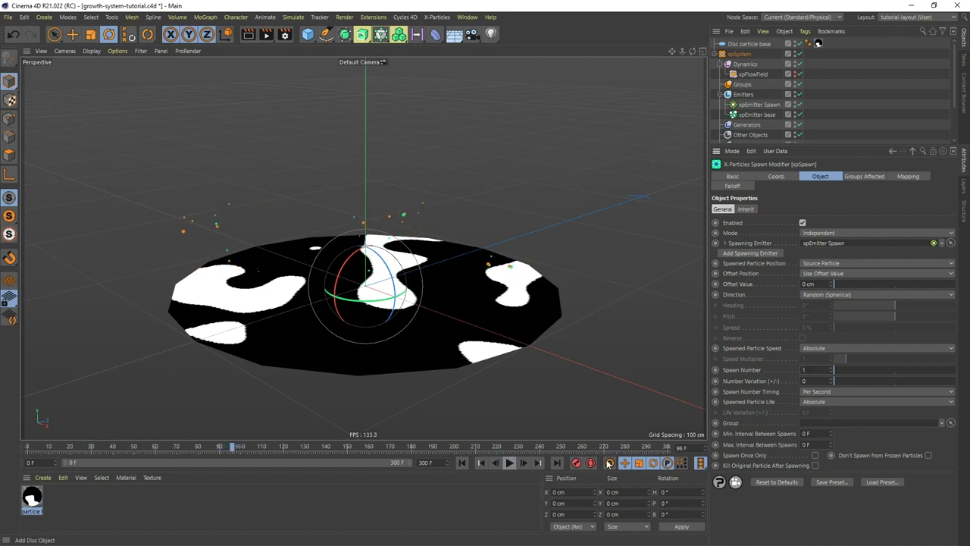
Step: Change the spawn number timing to Per Frame and replay the simulation from the first frame
click(818, 391)
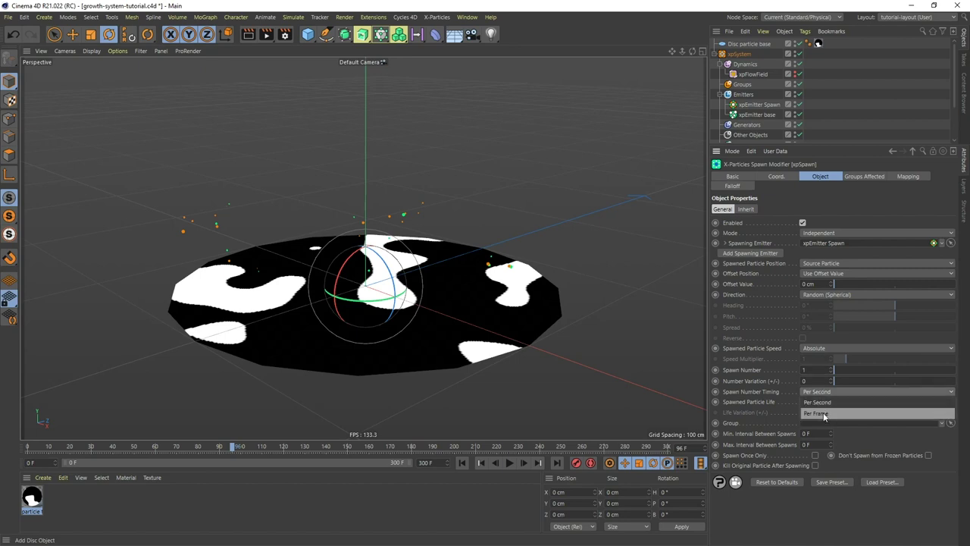
click(823, 412)
click(462, 463)
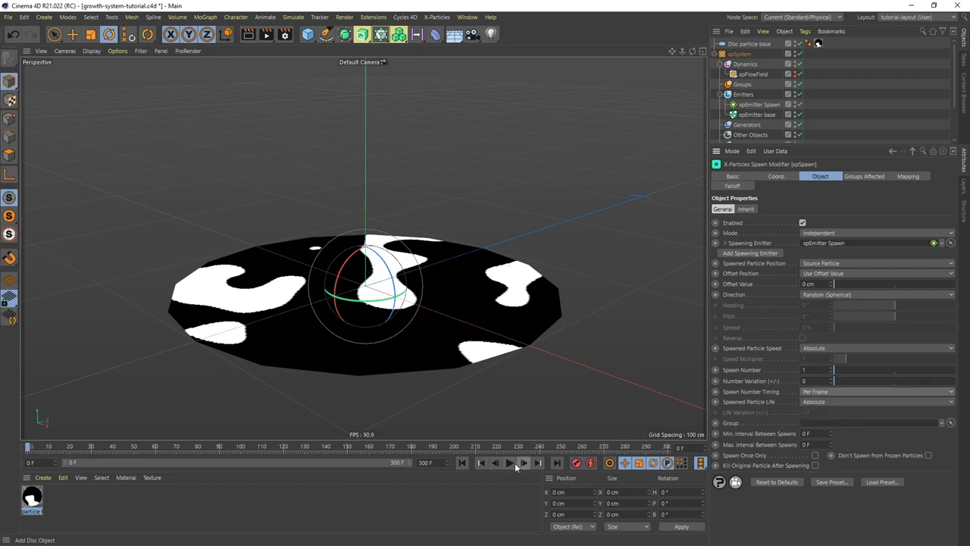
click(509, 463)
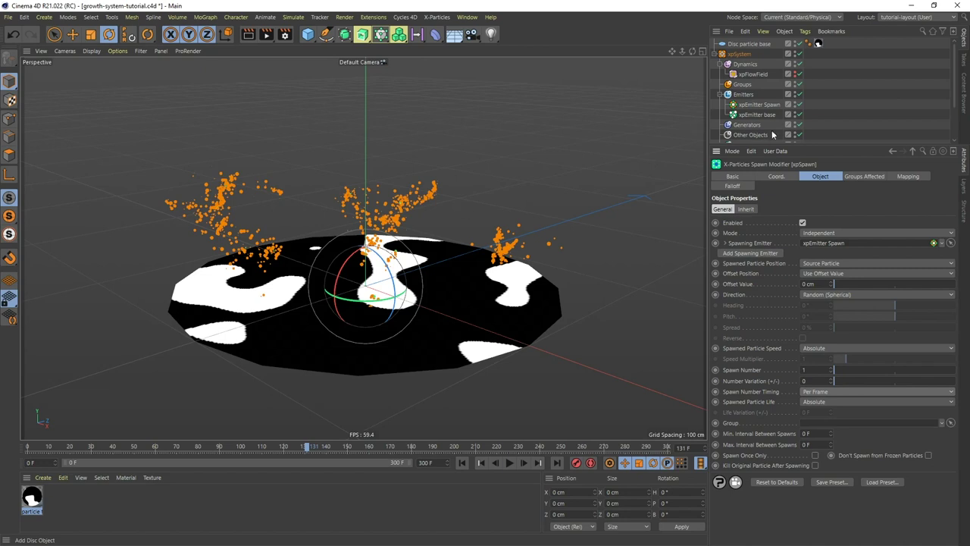
Step: Show the particle modifiers excluded for the xpEmitter Spawn emitter
click(758, 106)
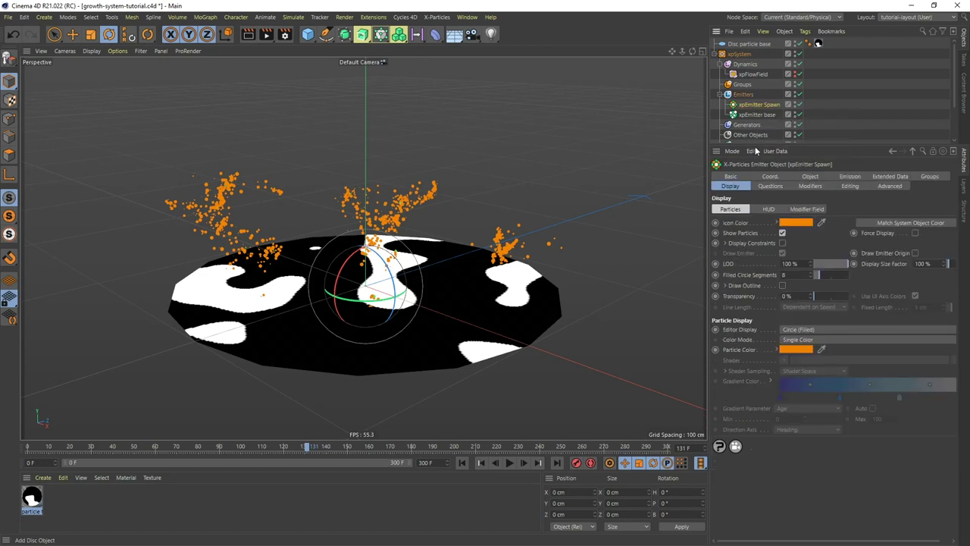
click(814, 186)
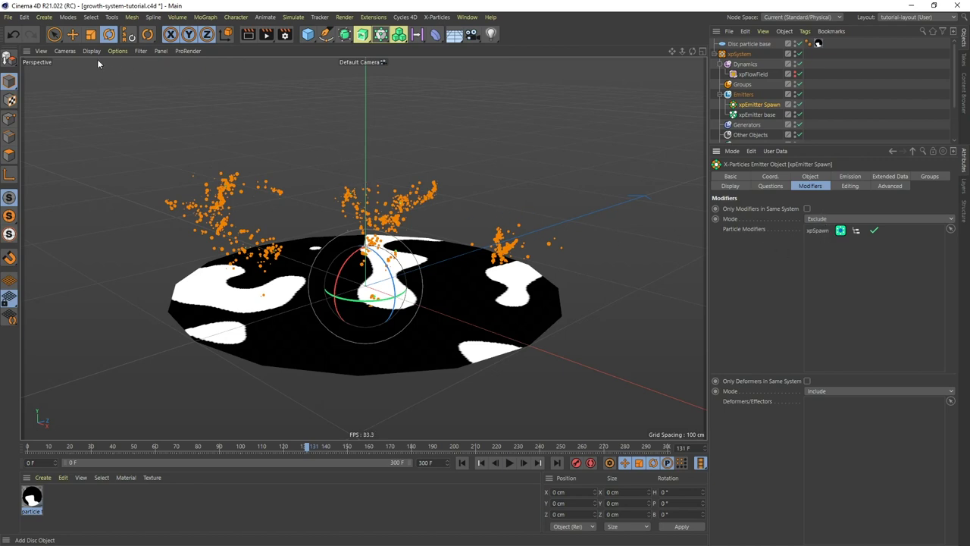
Step: Enable the X-Particles system HUD in the application preferences and close them
click(24, 17)
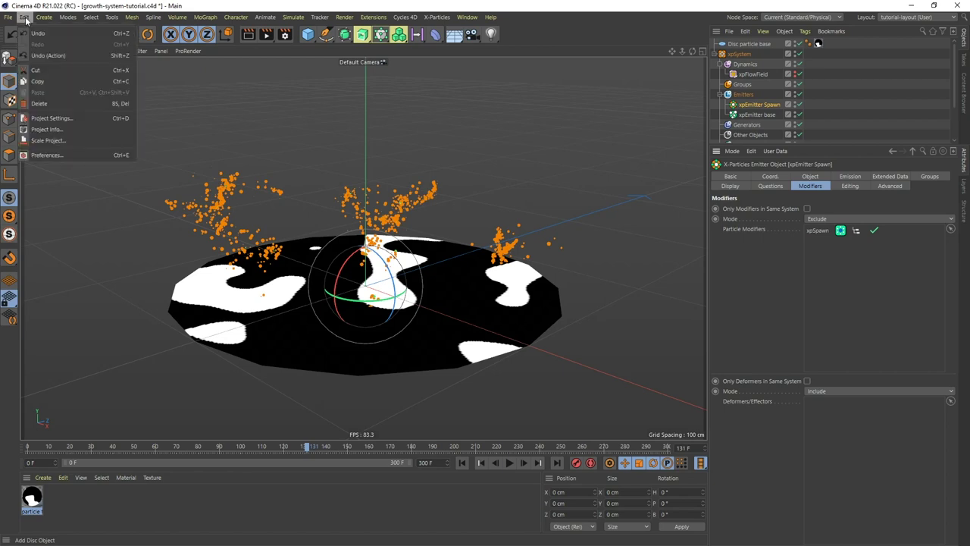
click(45, 154)
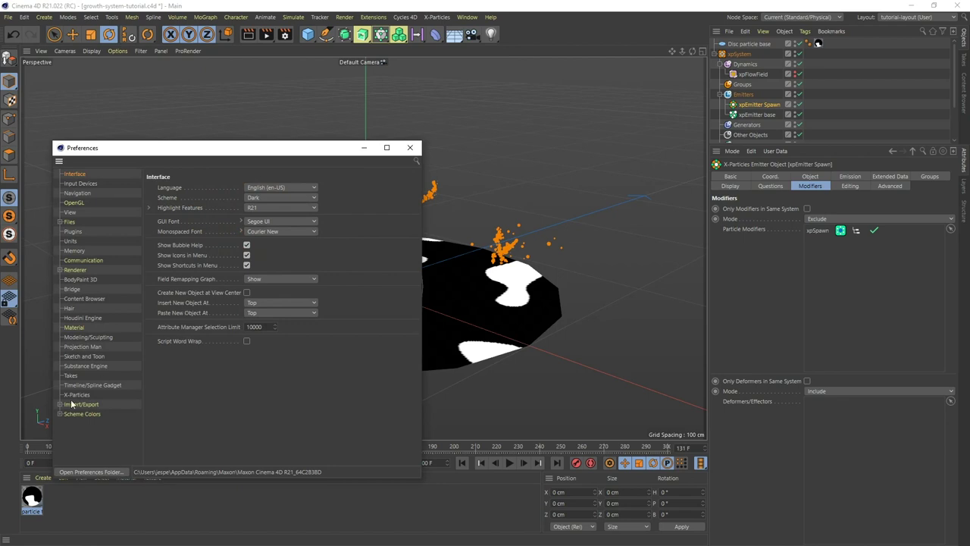
click(75, 395)
drag(188, 149, 388, 104)
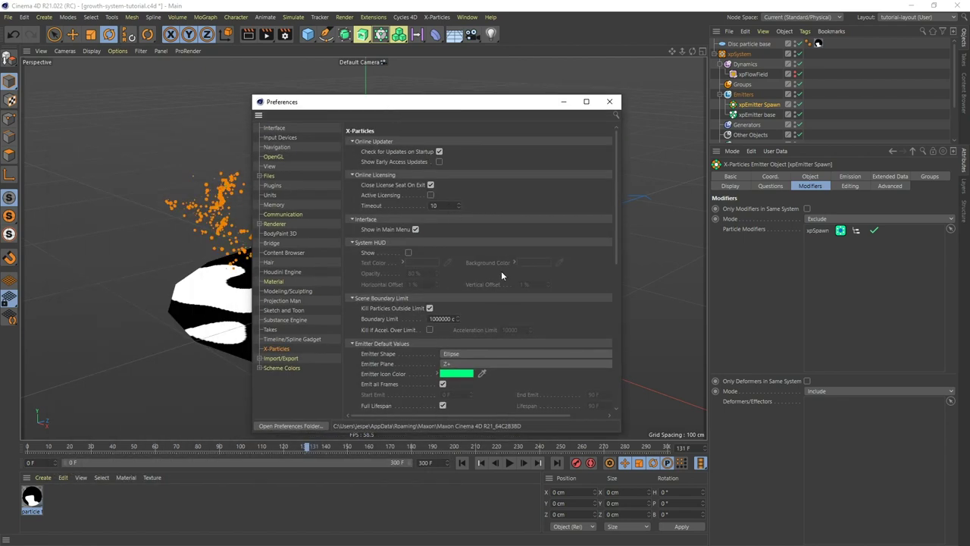
click(408, 252)
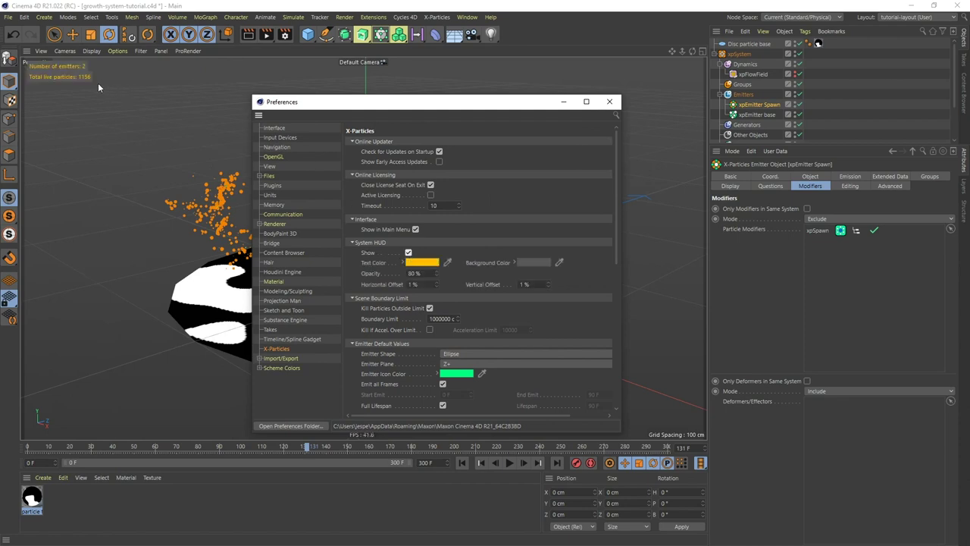
click(610, 102)
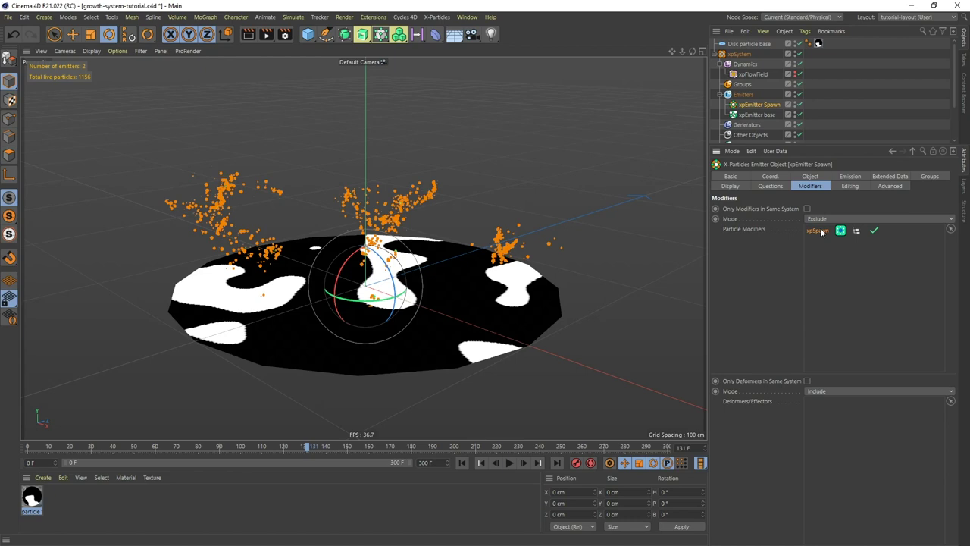
Step: Remove xpSpawn from the xpEmitter Spawn emitter's excluded modifiers and step the simulation frame by frame from the start to frame 13
key(Delete)
click(462, 463)
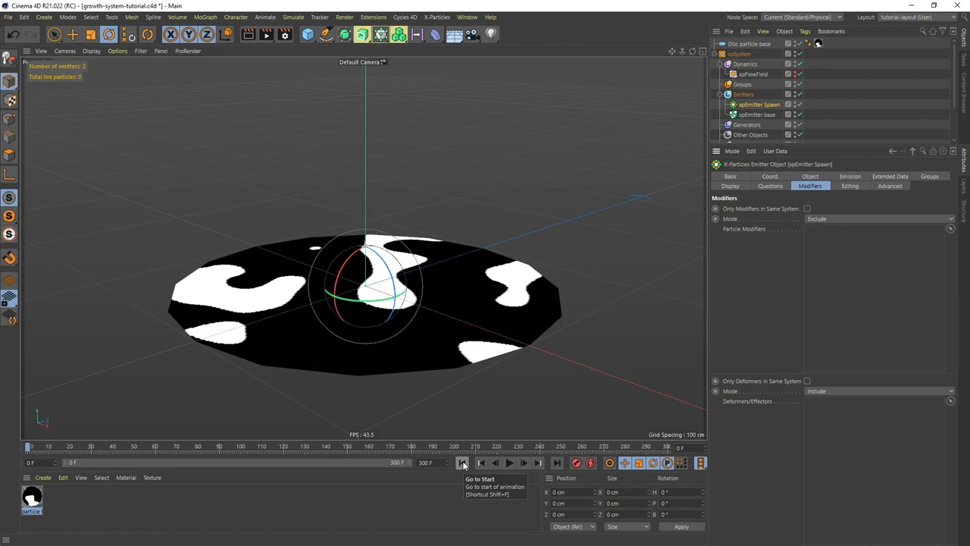
key(g)
key(g)
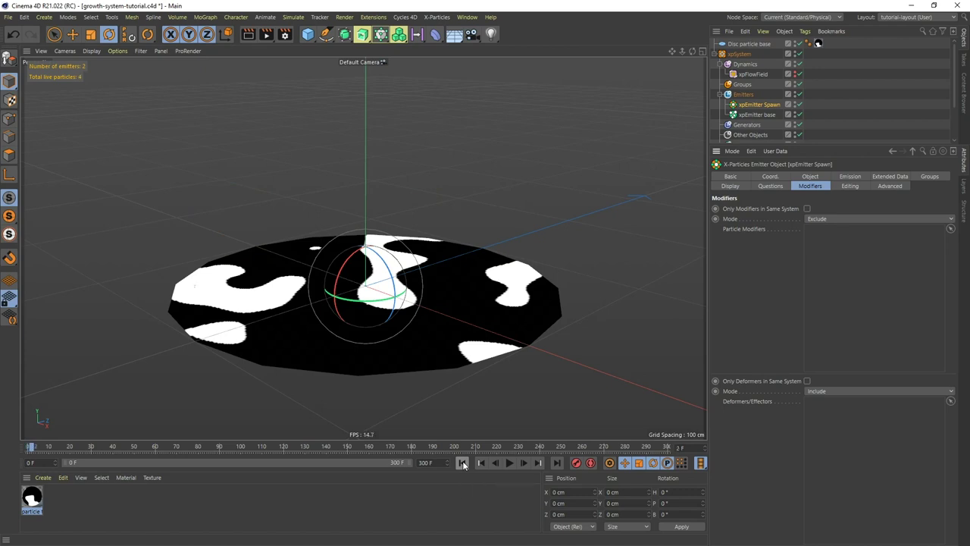
key(g)
key(g)
key(g)
key(g)
key(g)
key(g)
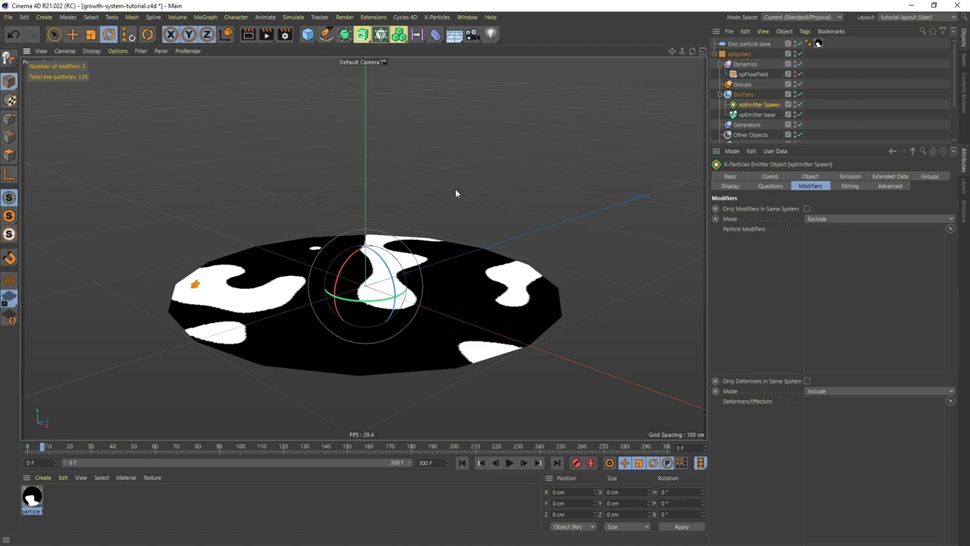
key(g)
key(g)
key(g)
key(g)
key(g)
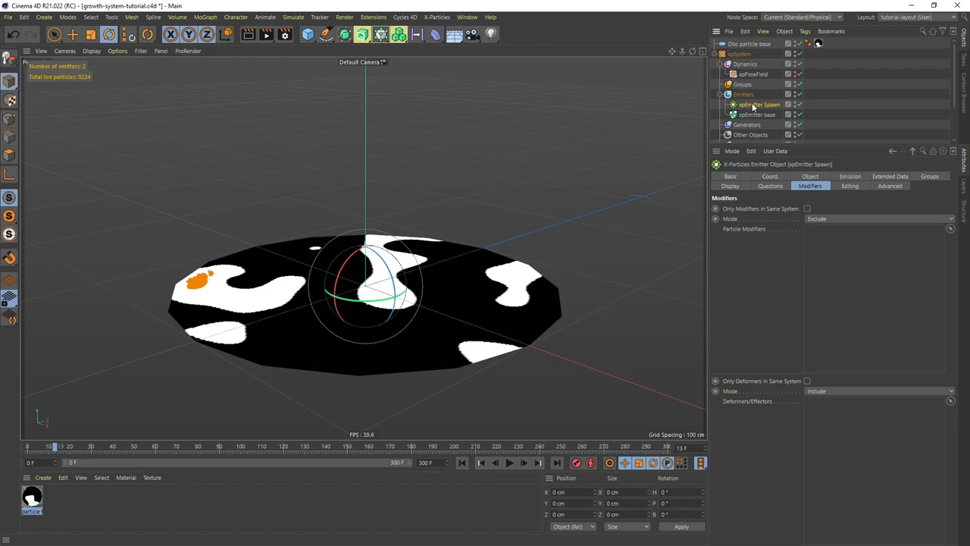
Step: Show the physical data within the xpEmitter Spawn emitter's extended data and enlarge the object list to reveal the modifiers
click(891, 176)
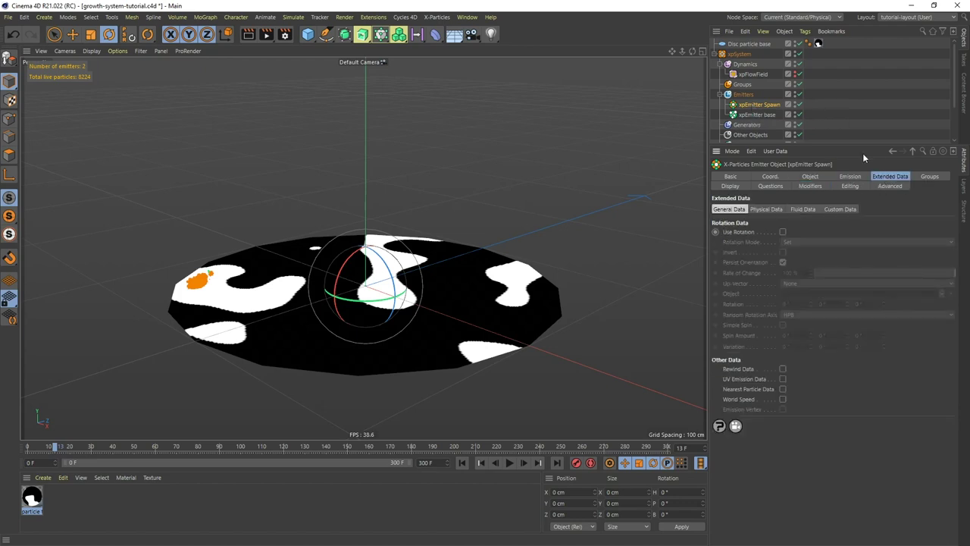
drag(859, 144, 856, 194)
click(765, 261)
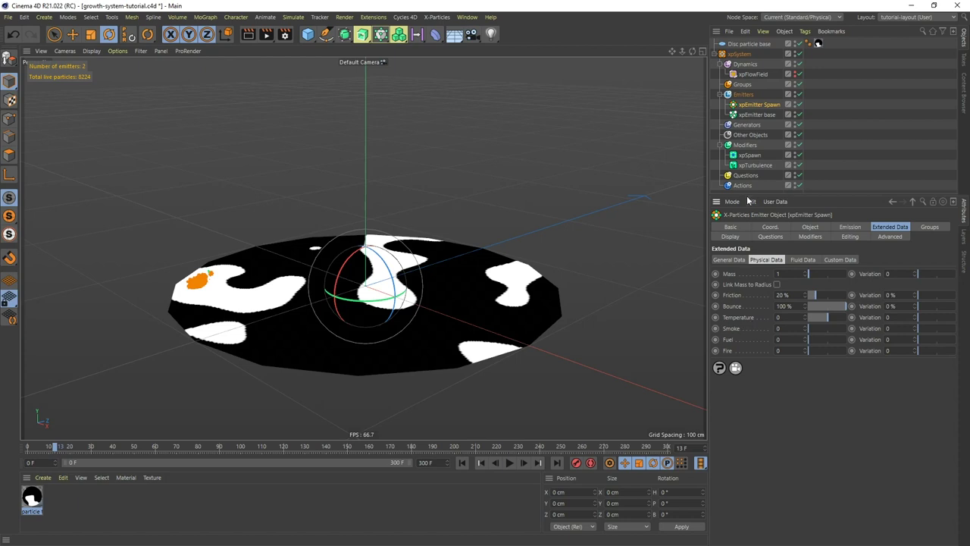
Step: Add a mapping entry to the xpSpawn modifier and review which parameters it can drive
click(750, 155)
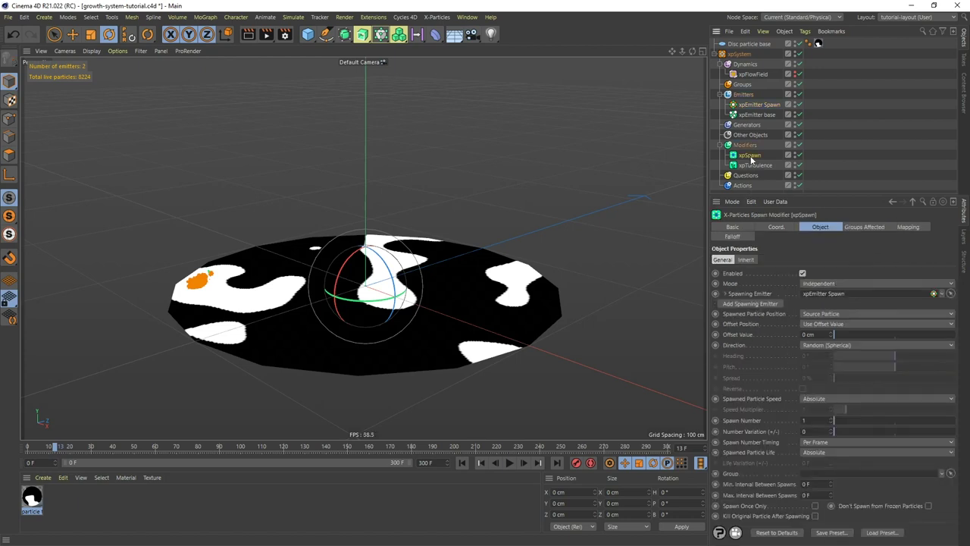
click(913, 228)
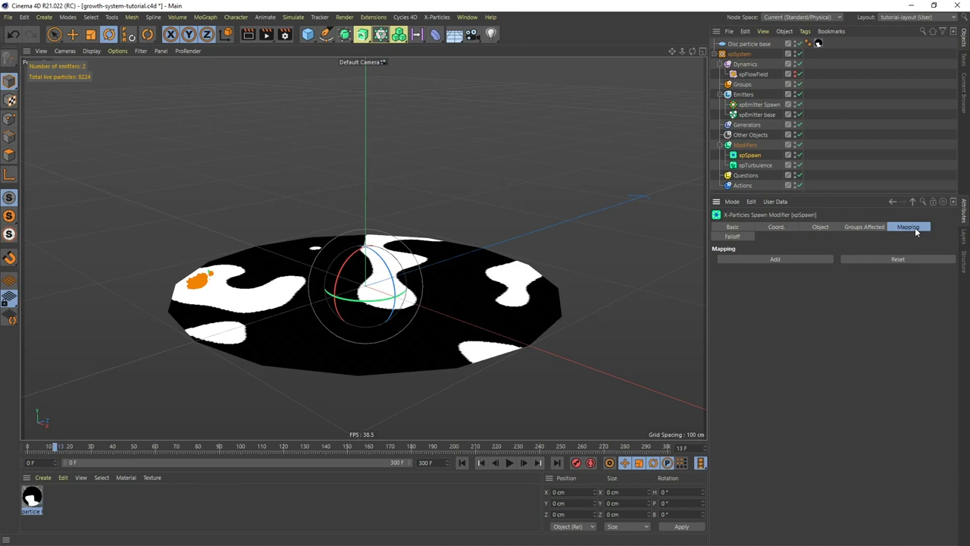
click(774, 260)
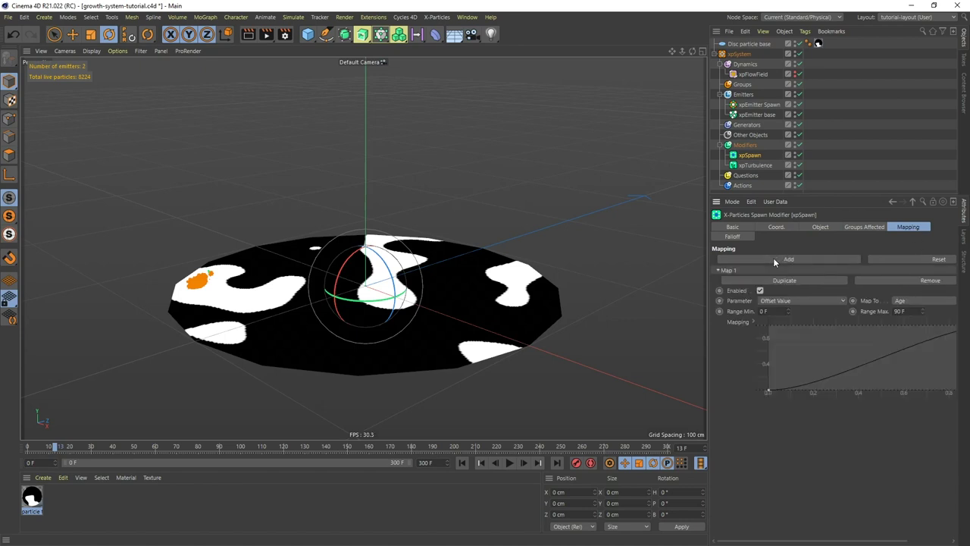
click(838, 301)
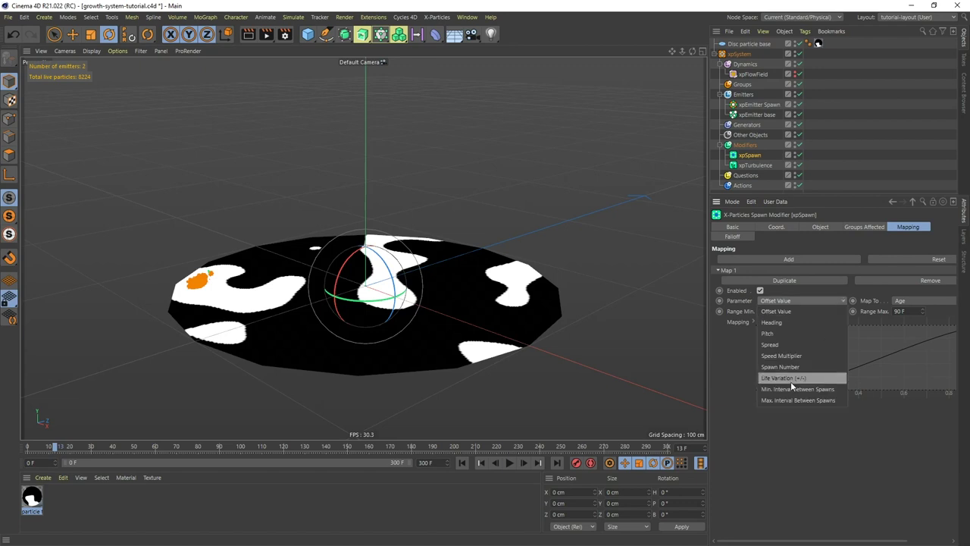
click(723, 371)
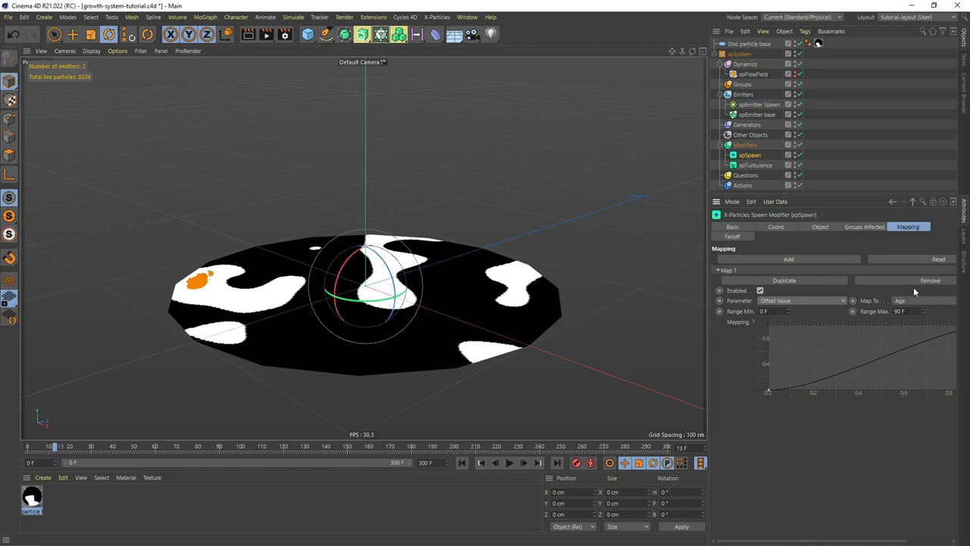
Step: Set the xpEmitter Spawn emitter's Smoke to 50 with a variation of 50 in its physical data
click(760, 104)
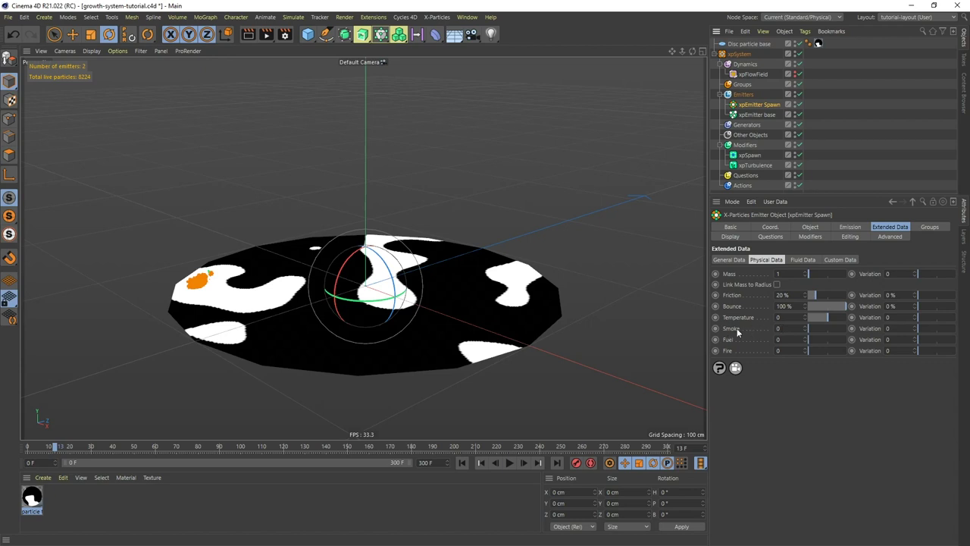
click(786, 328)
text(50)
key(Return)
click(887, 328)
text(50)
key(Return)
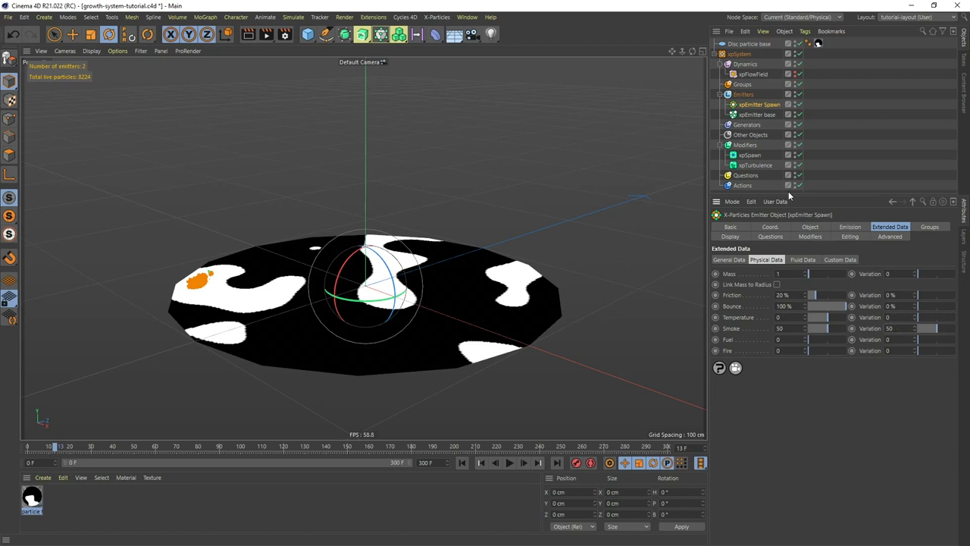
Step: Map the xpSpawn modifier's Spawn Number parameter to Smoke, widening the attribute area to reach the full mapping settings
click(750, 154)
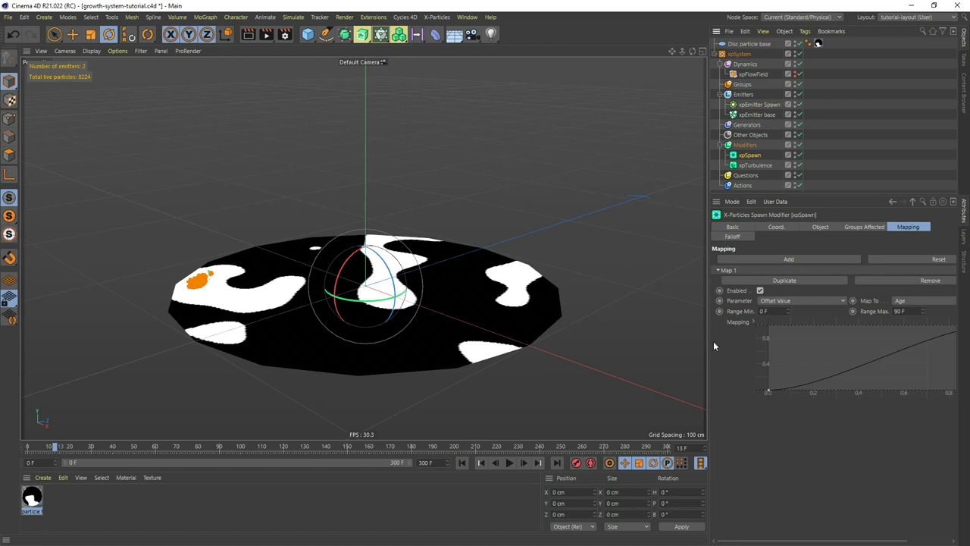
drag(709, 341, 678, 335)
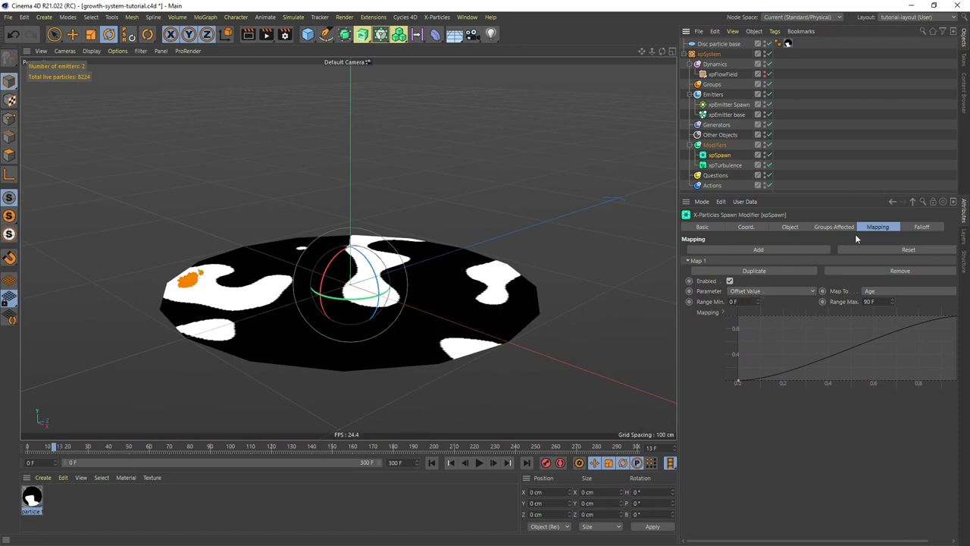
click(812, 293)
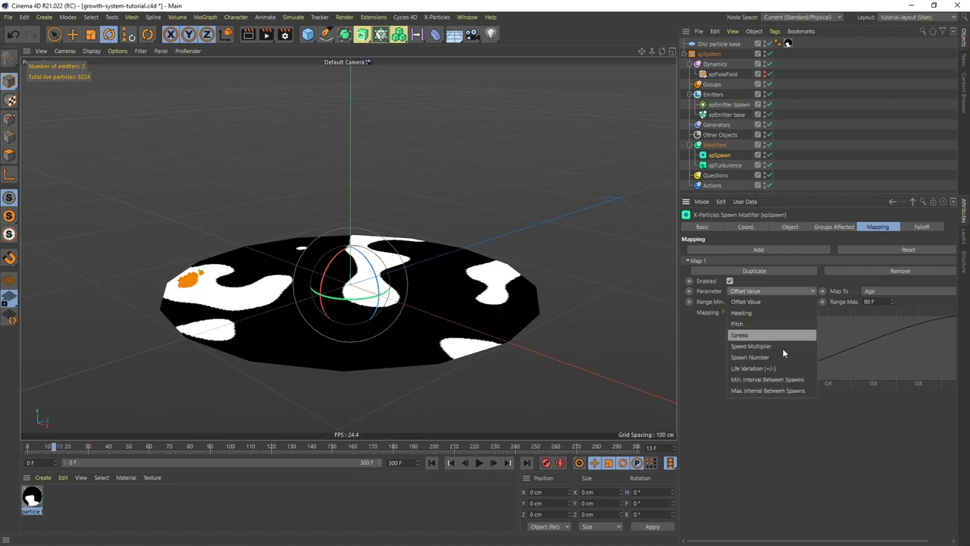
click(769, 358)
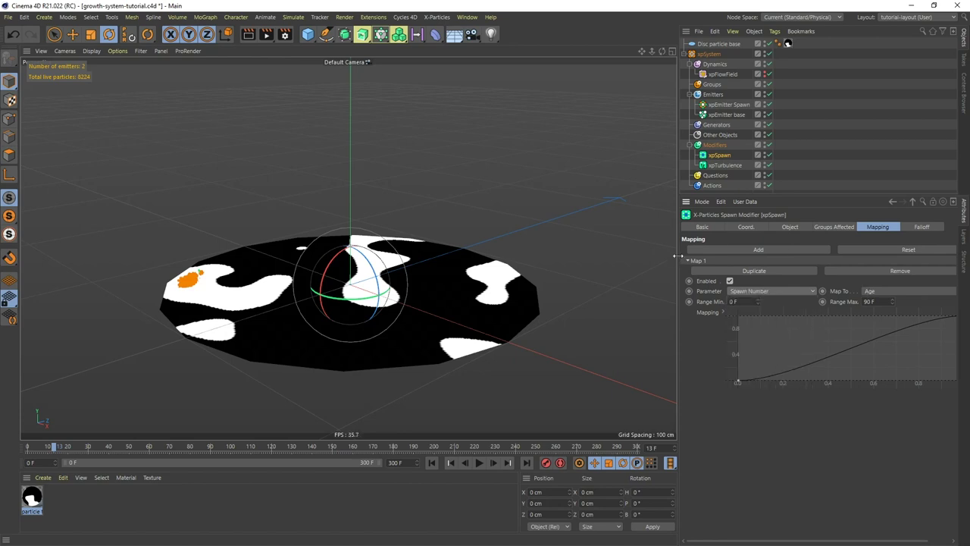
drag(676, 255, 630, 255)
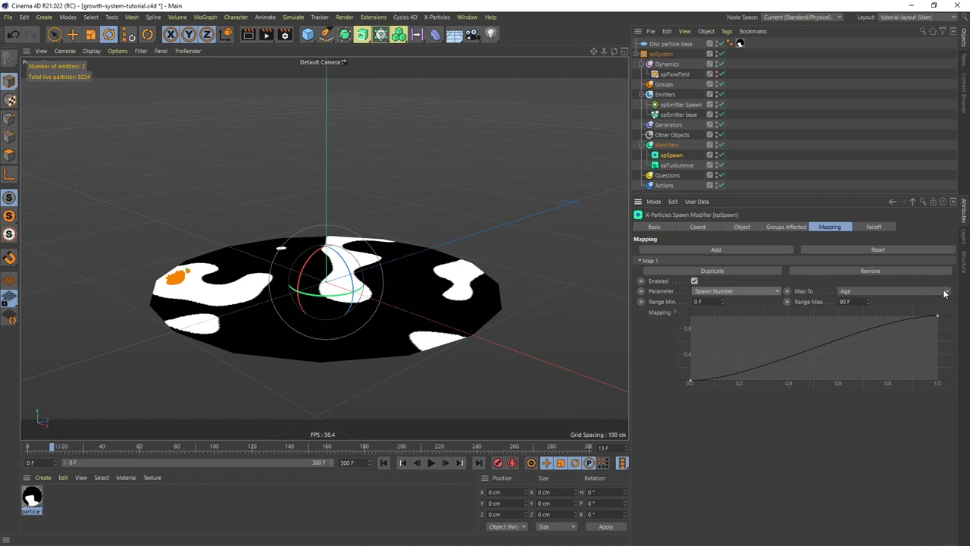
click(944, 294)
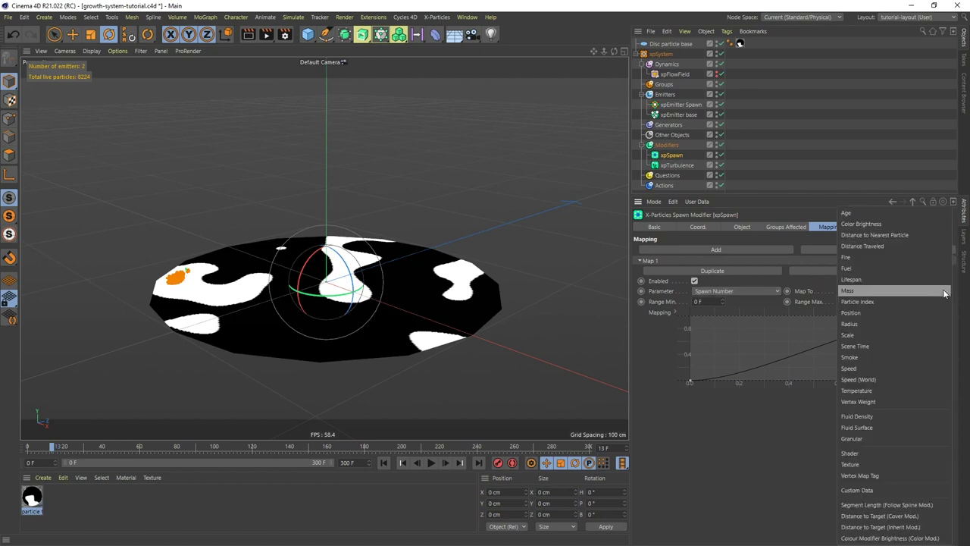
click(860, 357)
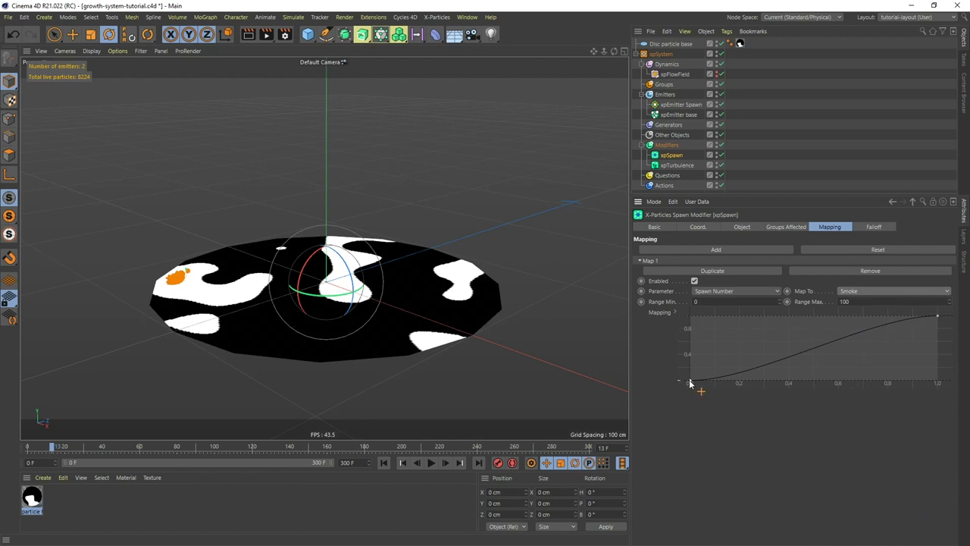
Step: Move the mapping curve's start point to about 0.8 and its end point to about 0.92, and replay the simulation from the first frame
drag(691, 383, 890, 383)
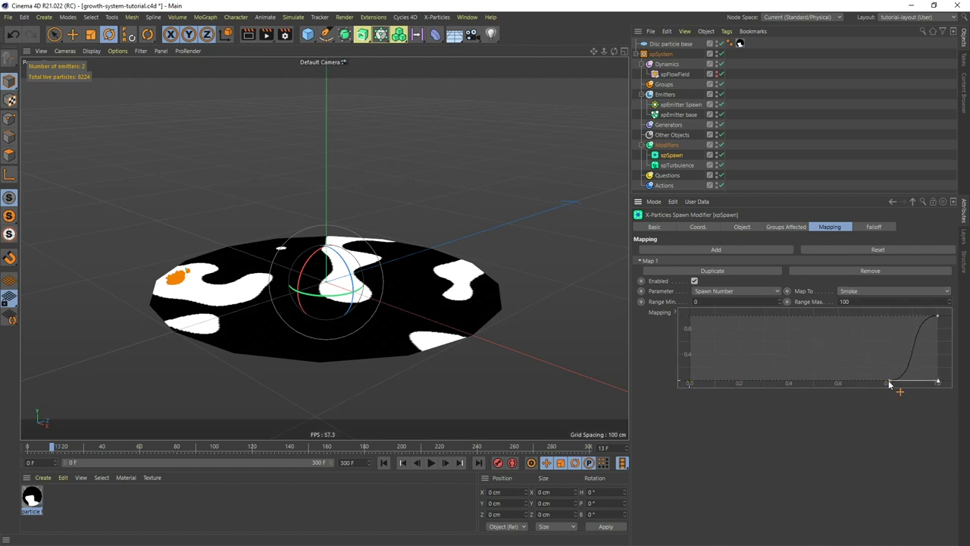
drag(938, 316, 919, 318)
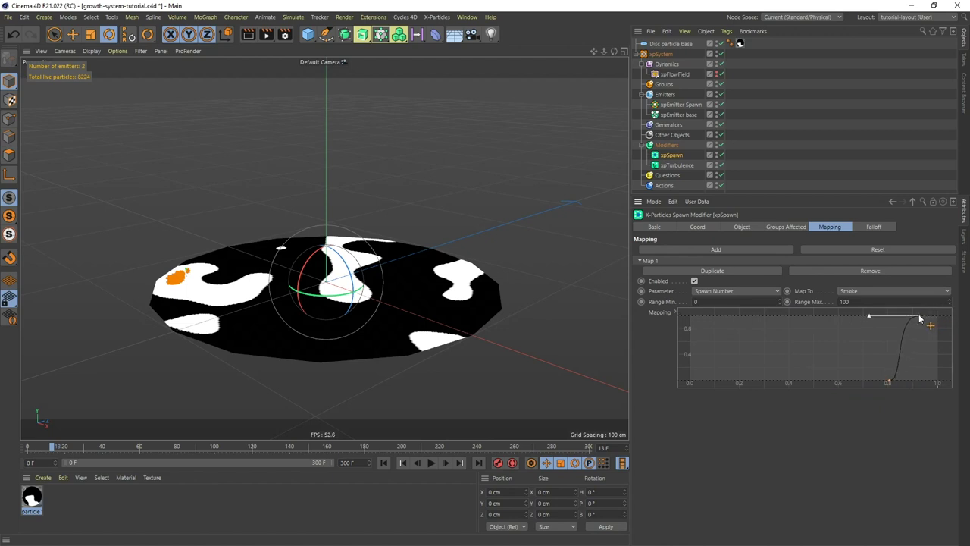
click(384, 462)
click(431, 462)
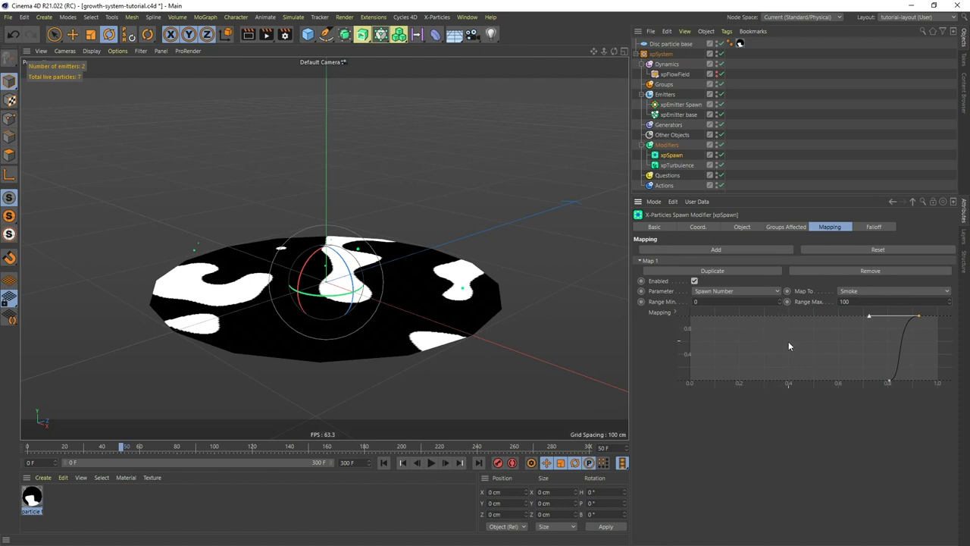
Step: Set the xpEmitter base emitter's Smoke to 100 in its physical data
click(679, 114)
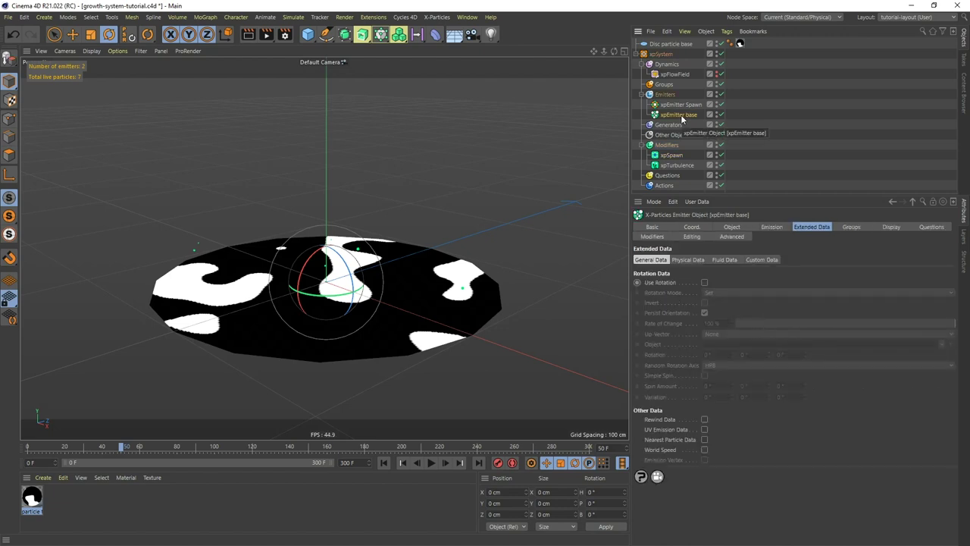
click(693, 260)
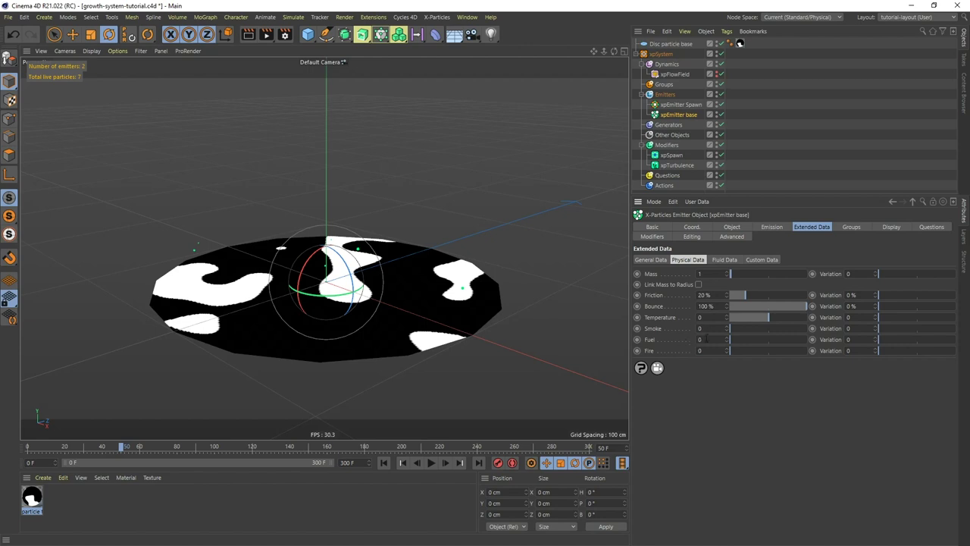
click(700, 328)
text(100)
key(Return)
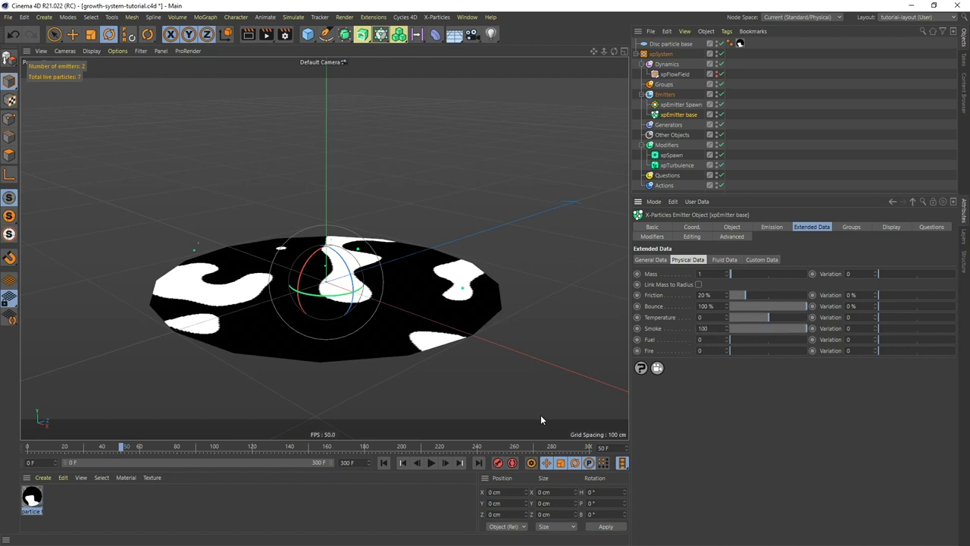
Step: Replay the simulation from the first frame with the new base smoke value and stop it near frame 129
click(384, 462)
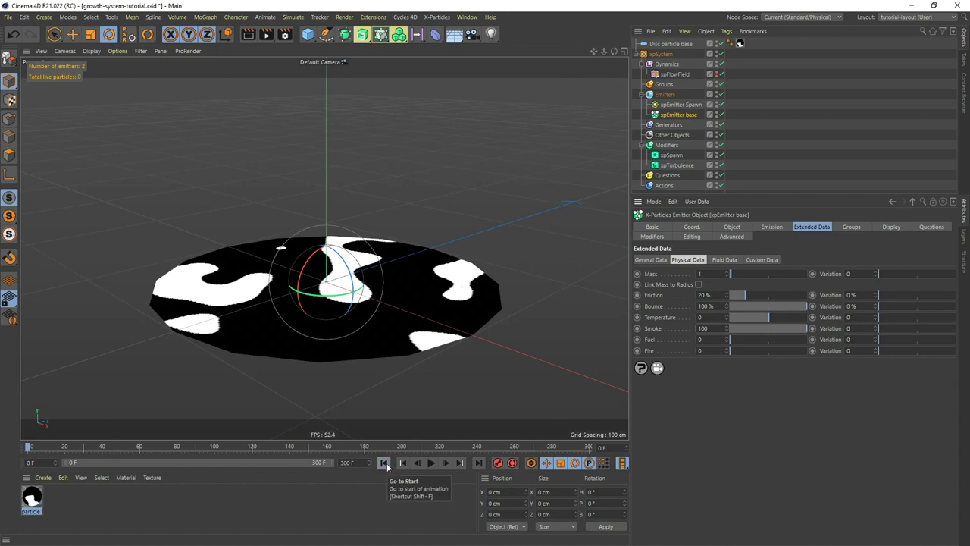
click(384, 463)
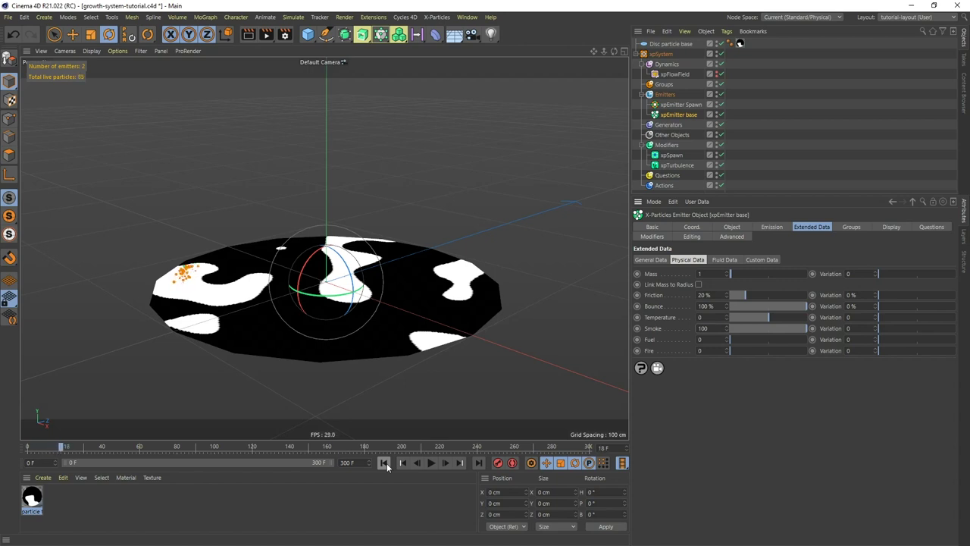
click(431, 463)
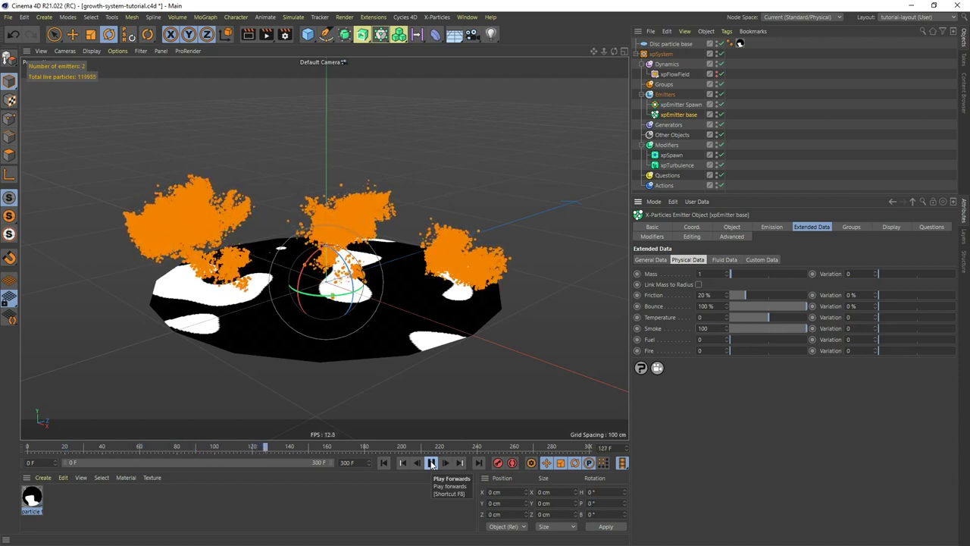
click(431, 463)
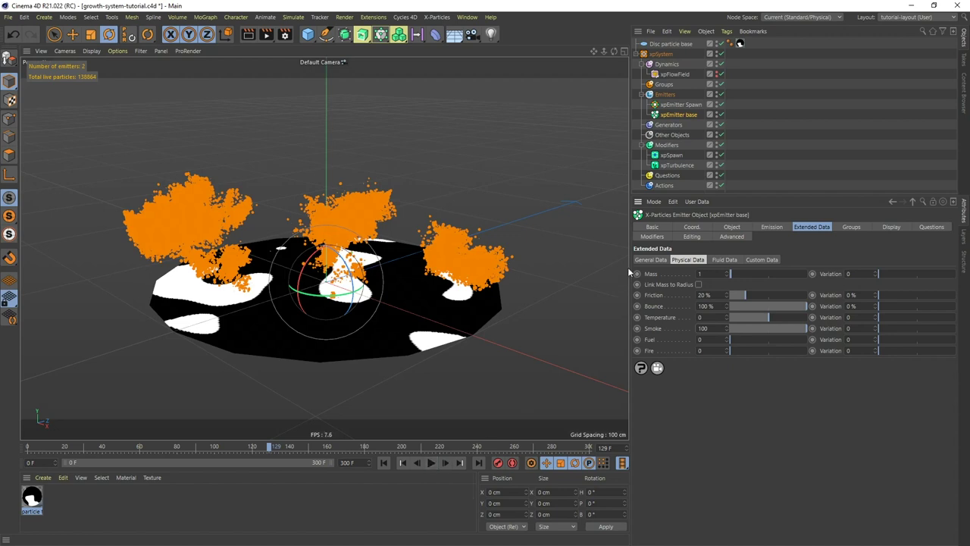
Step: Open the xpSpawn mapping curve in a separate enlarged window and move its end point to about X 0.966
click(672, 156)
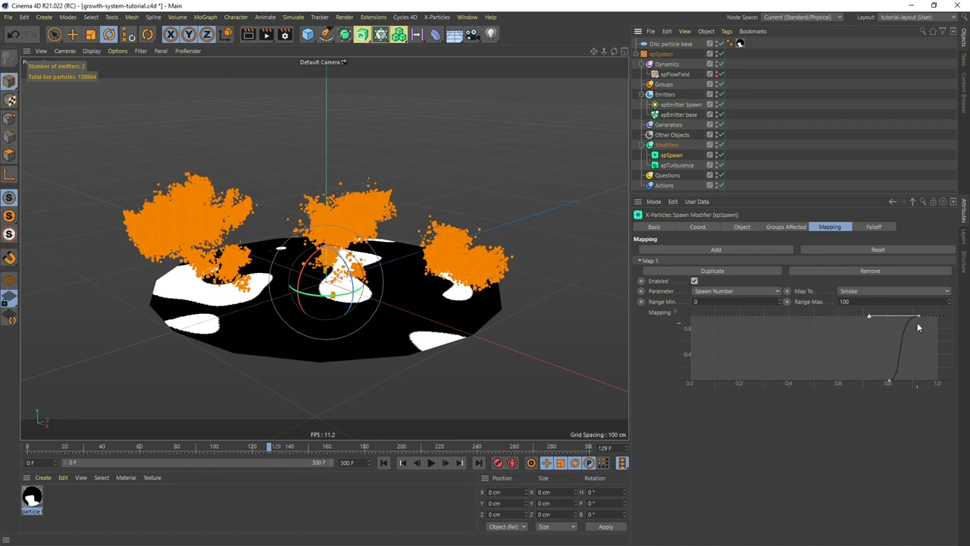
right_click(872, 345)
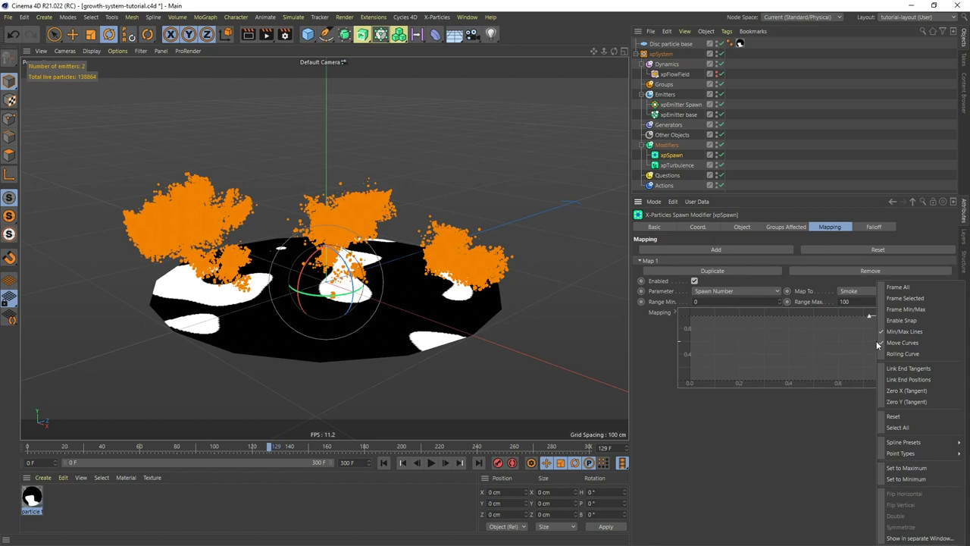
click(919, 538)
drag(758, 255, 416, 142)
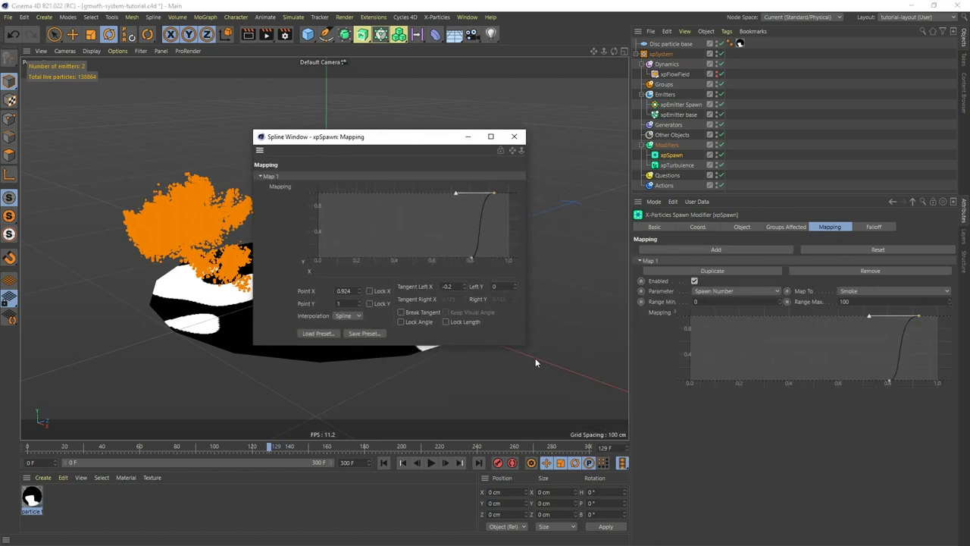
drag(527, 347, 814, 422)
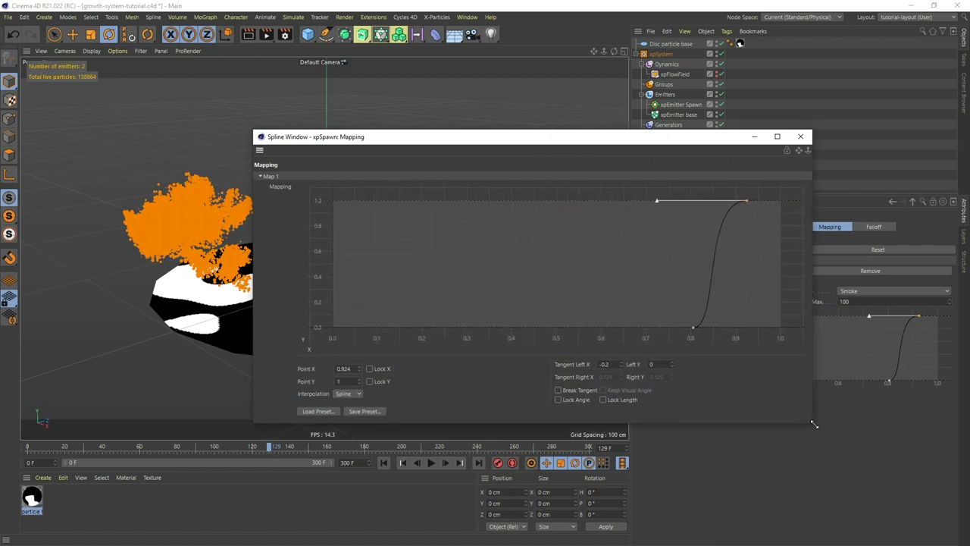
drag(746, 201, 766, 199)
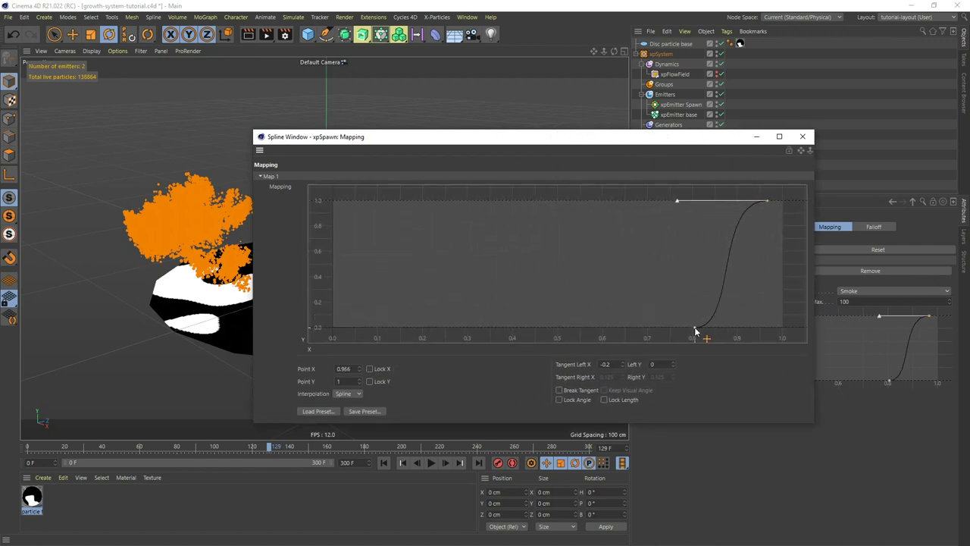
Step: Move the enlarged mapping curve's start point to X 0.95 and its end point to about X 0.987, and close the spline window
drag(694, 330, 740, 327)
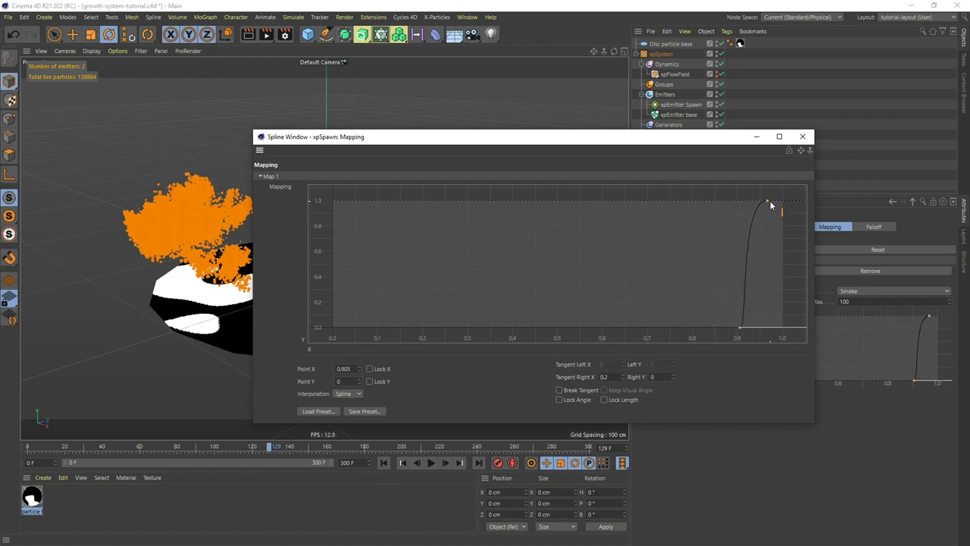
drag(768, 202, 773, 201)
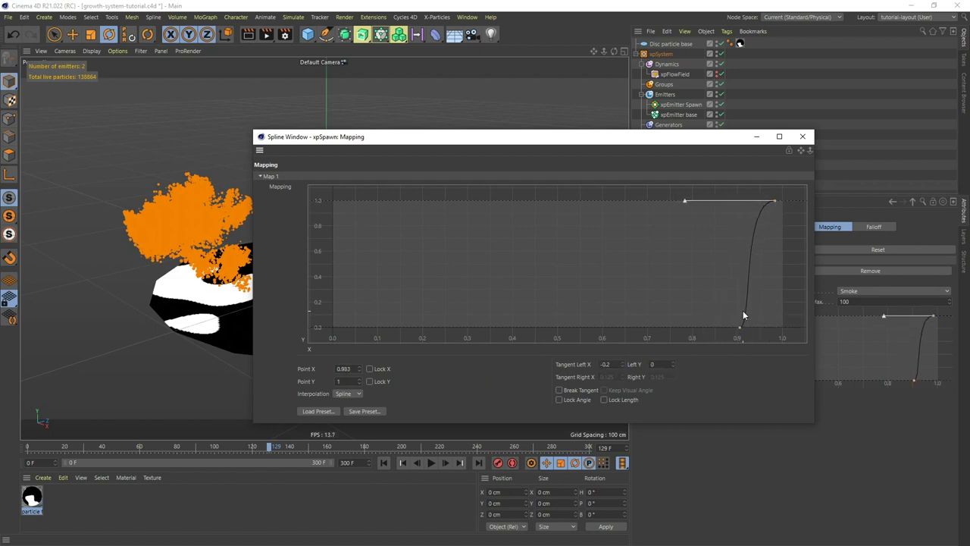
drag(740, 329, 765, 336)
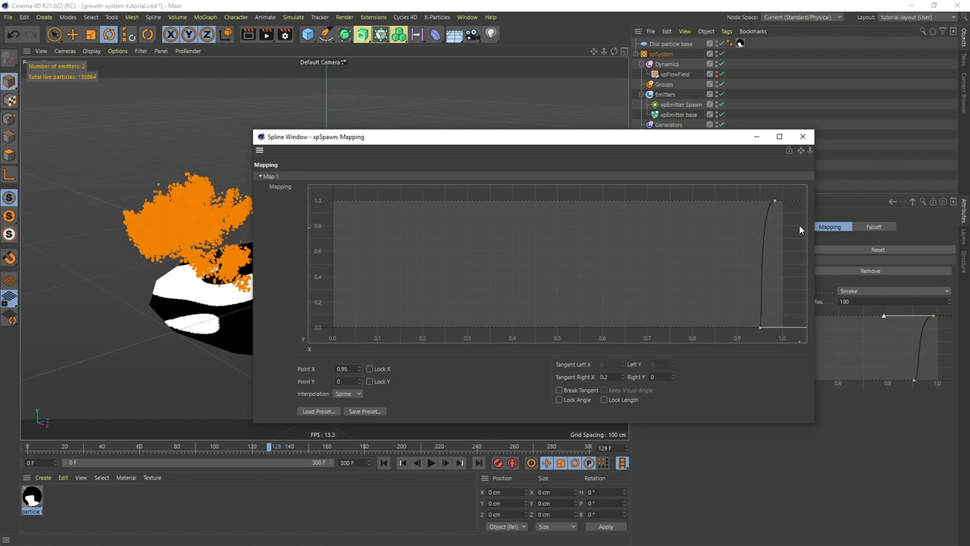
click(775, 203)
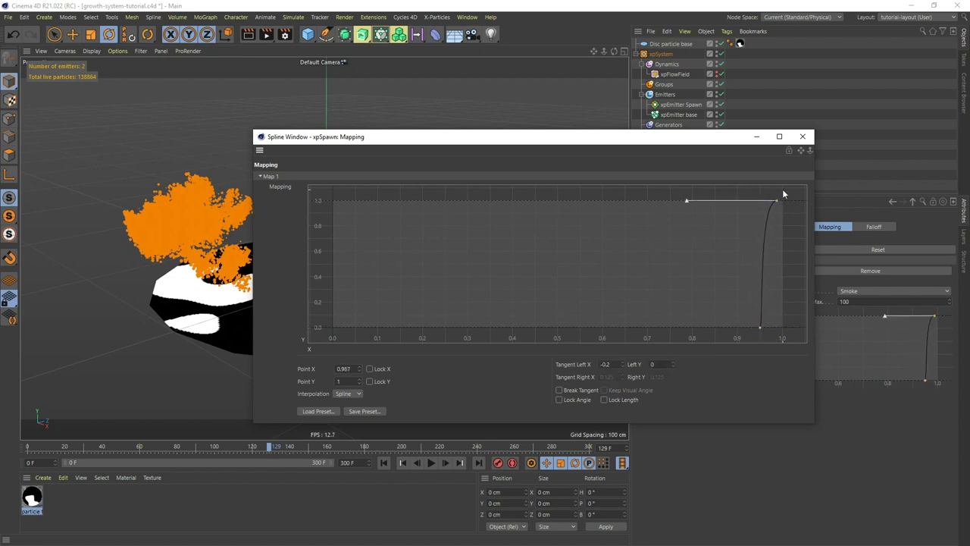
click(804, 137)
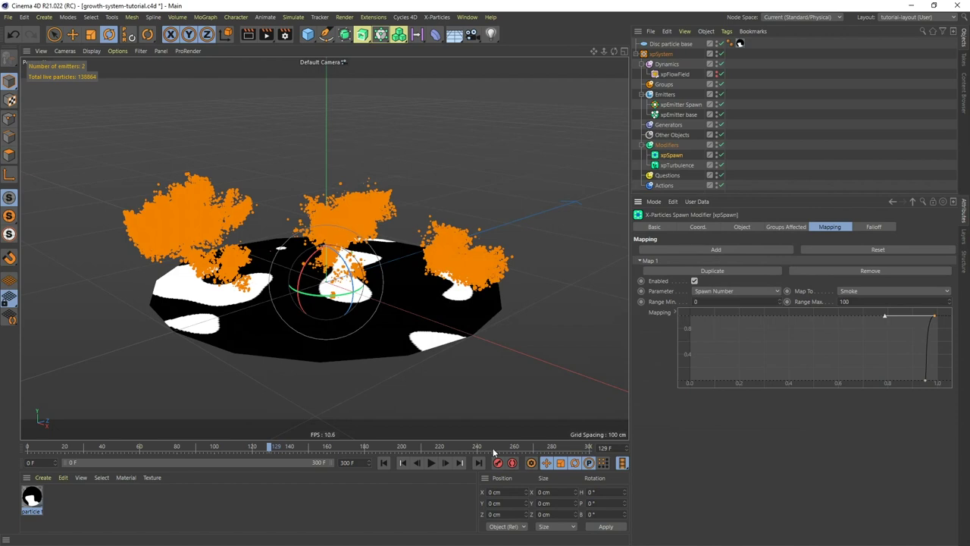
Step: Replay the simulation from the first frame with the steeper mapping curve and stop playback
click(384, 462)
click(429, 463)
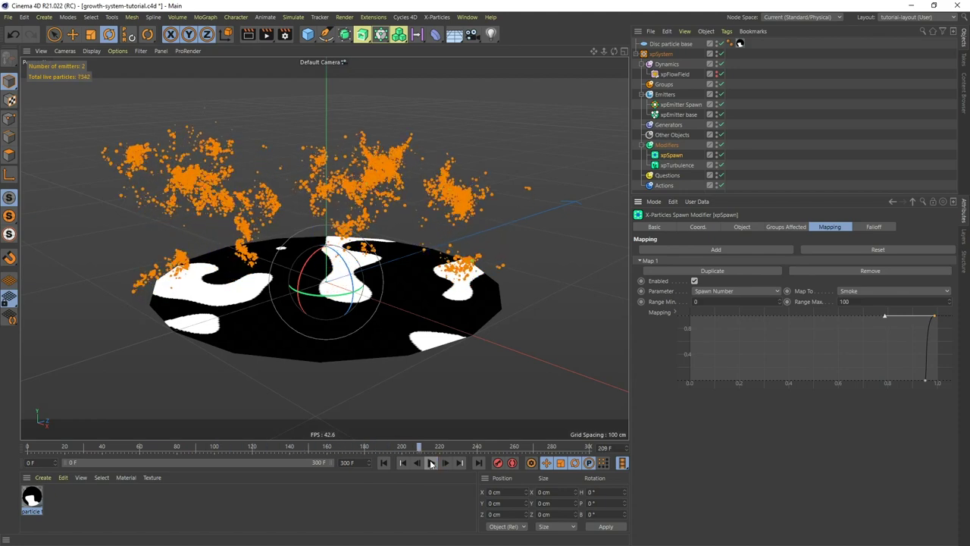
click(430, 463)
Step: Keyframe the xpEmitter base Birthrate at 1 on frame 139 and at 0 on frame 140
drag(293, 447, 288, 447)
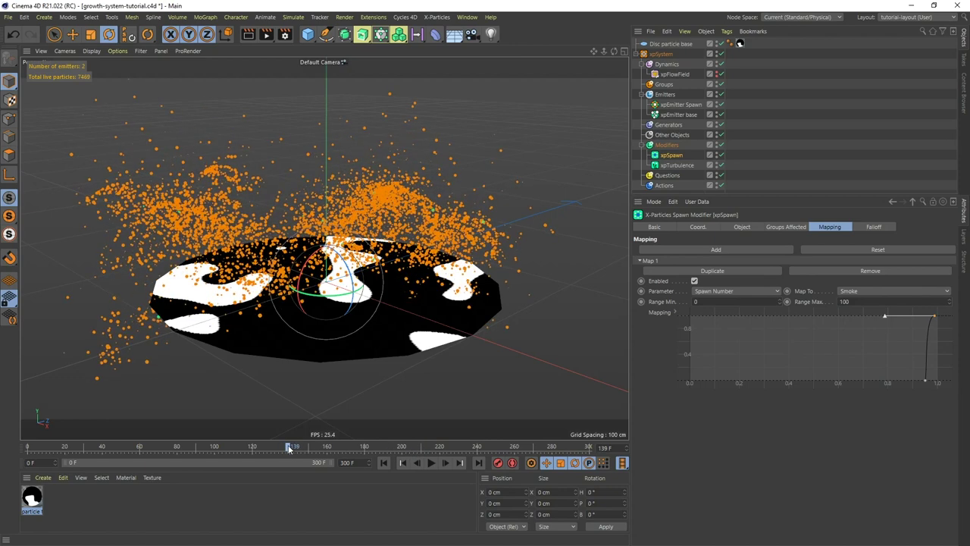
click(680, 114)
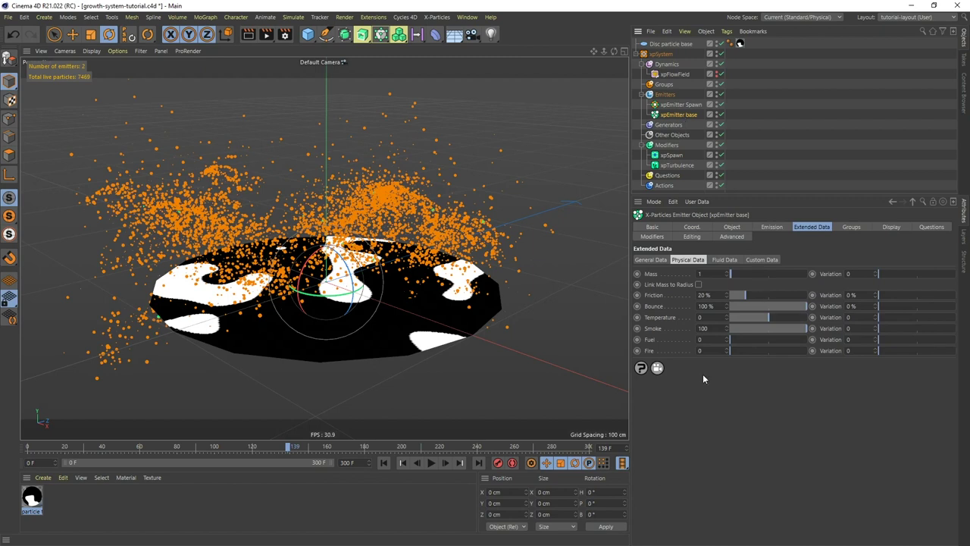
click(731, 226)
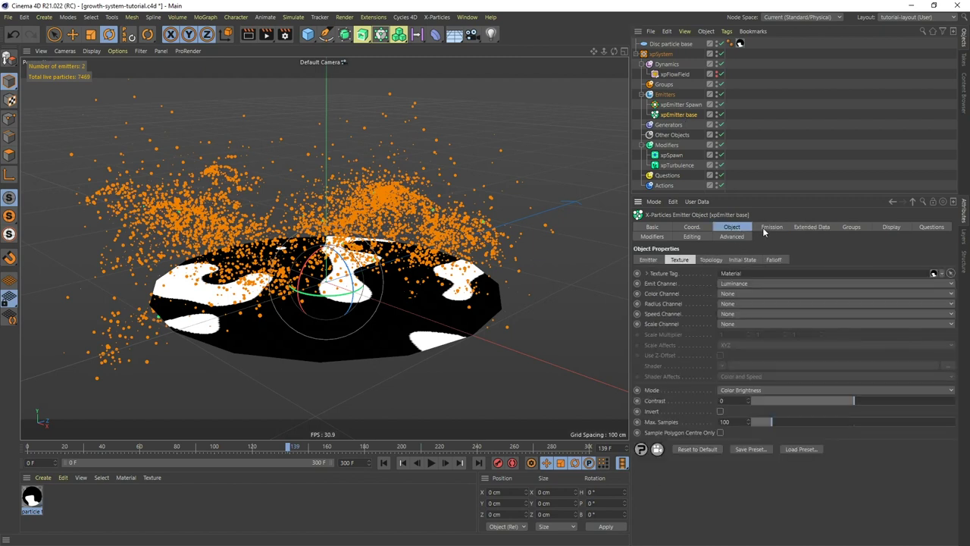
click(770, 227)
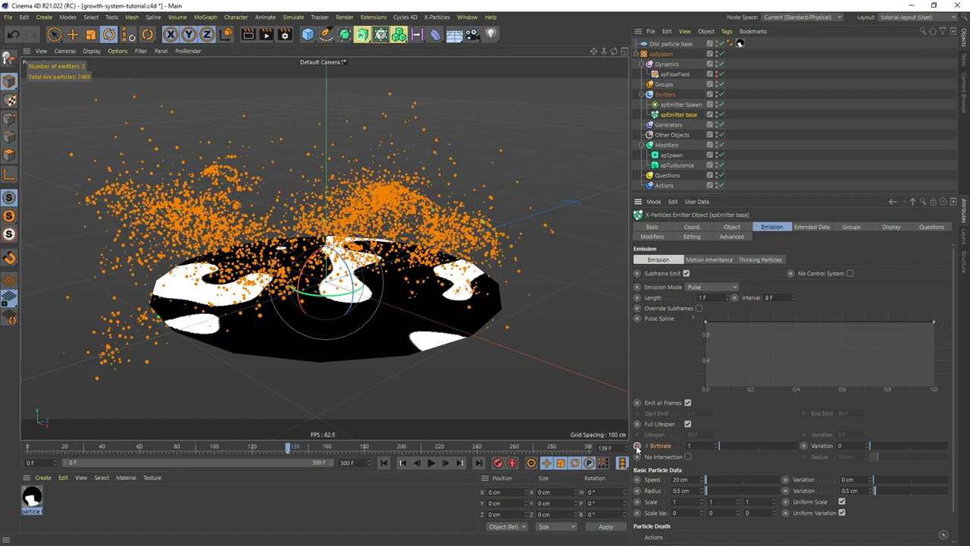
key(g)
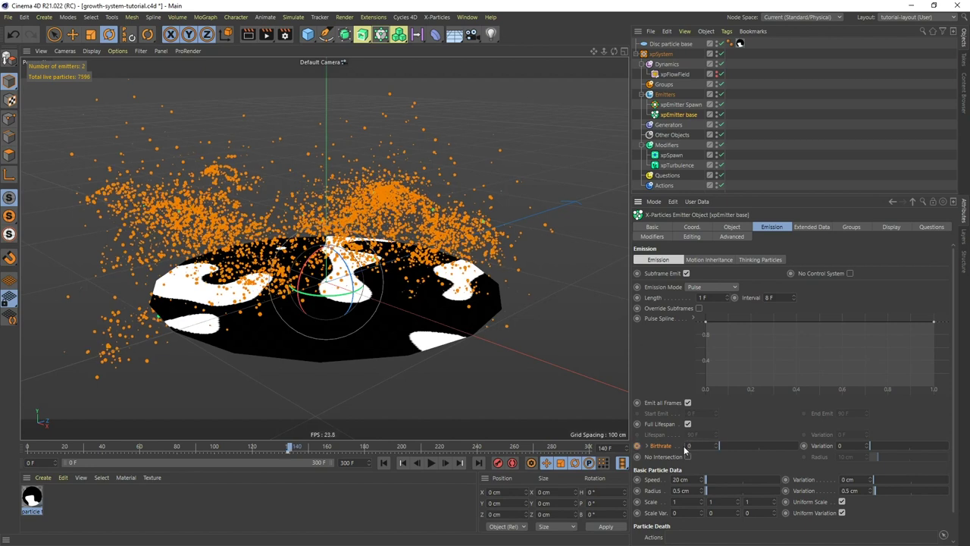
click(636, 445)
Step: Replay the simulation from the first frame, stop it near frame 270, and examine the particle branches up close
click(383, 463)
click(431, 463)
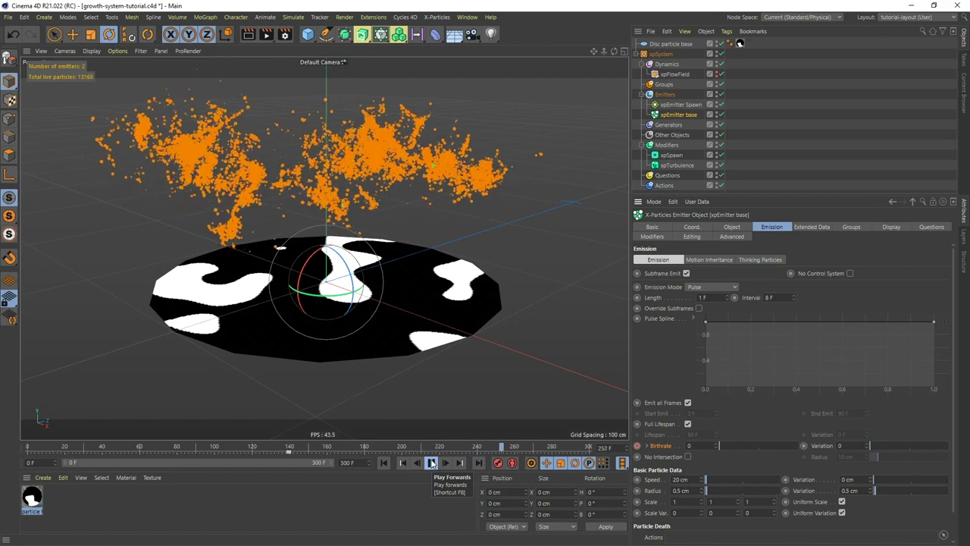
click(431, 463)
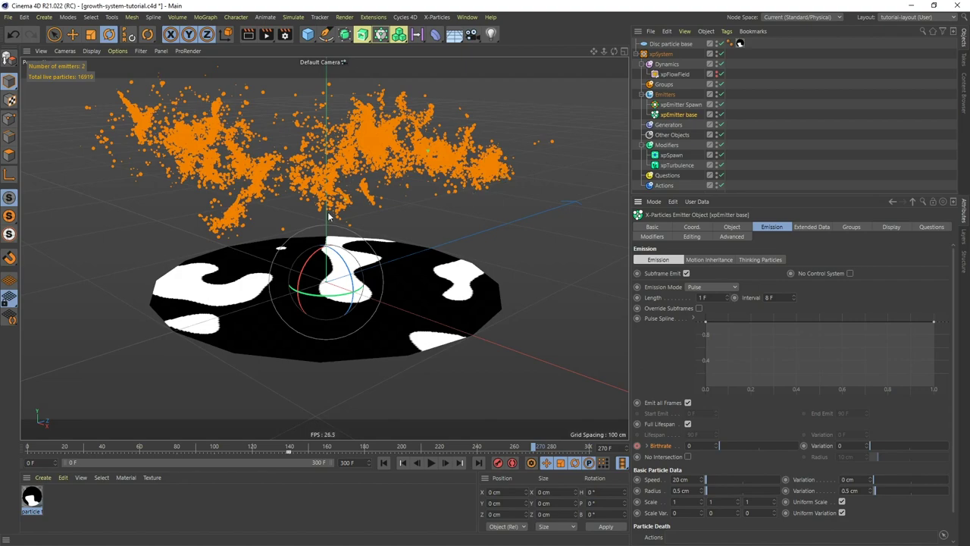
scroll(383, 199, up, 6)
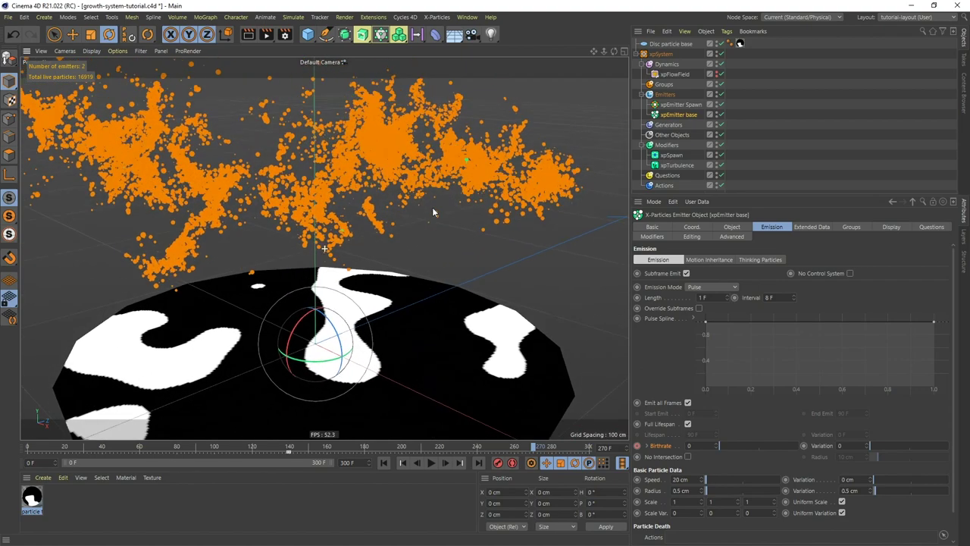
mouse_move(449, 228)
alt+mouse_down()
mouse_move(444, 211)
mouse_move(459, 226)
alt+mouse_up()
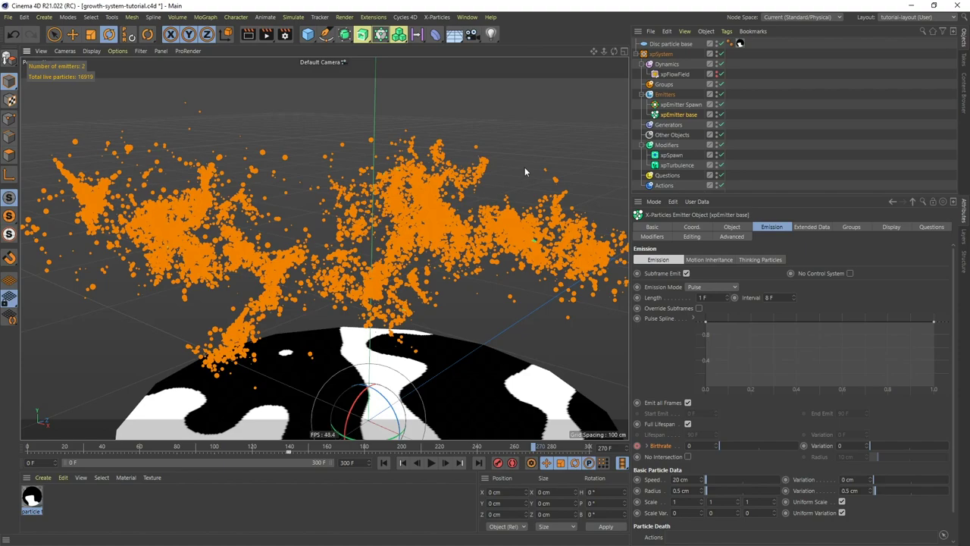
scroll(415, 241, up, 2)
scroll(394, 250, up, 2)
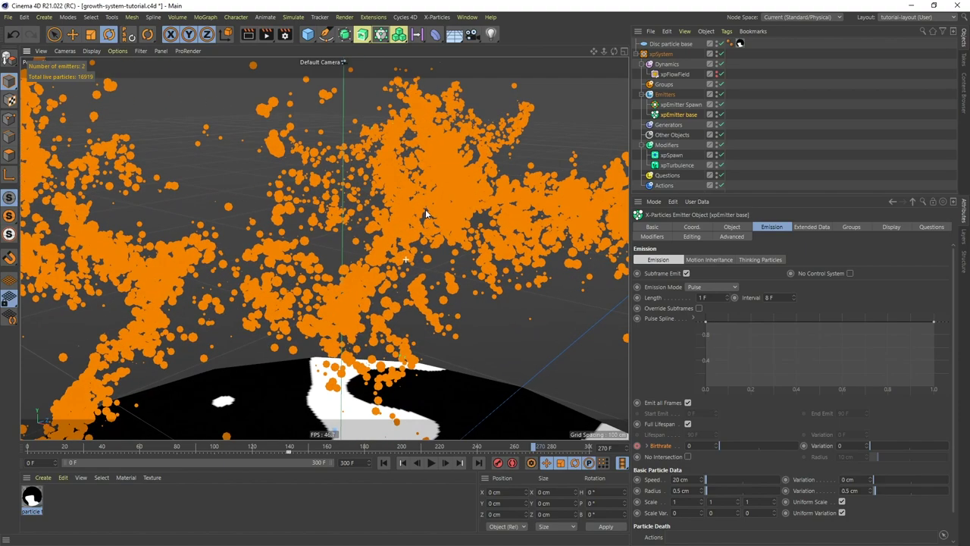
scroll(371, 259, up, 3)
alt+drag(345, 274, 373, 255)
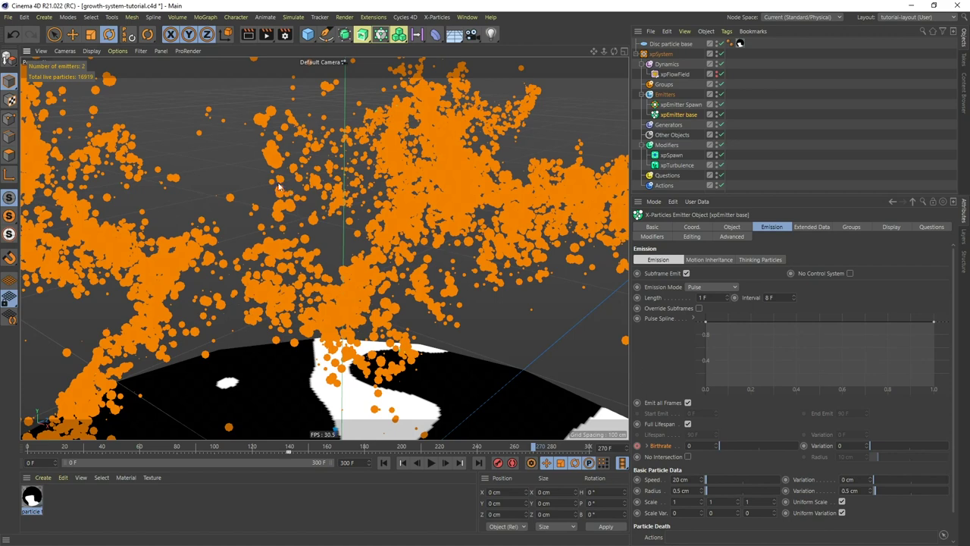
Step: Turn on SSAO shading in the viewport and examine the particle clusters from another angle
click(118, 51)
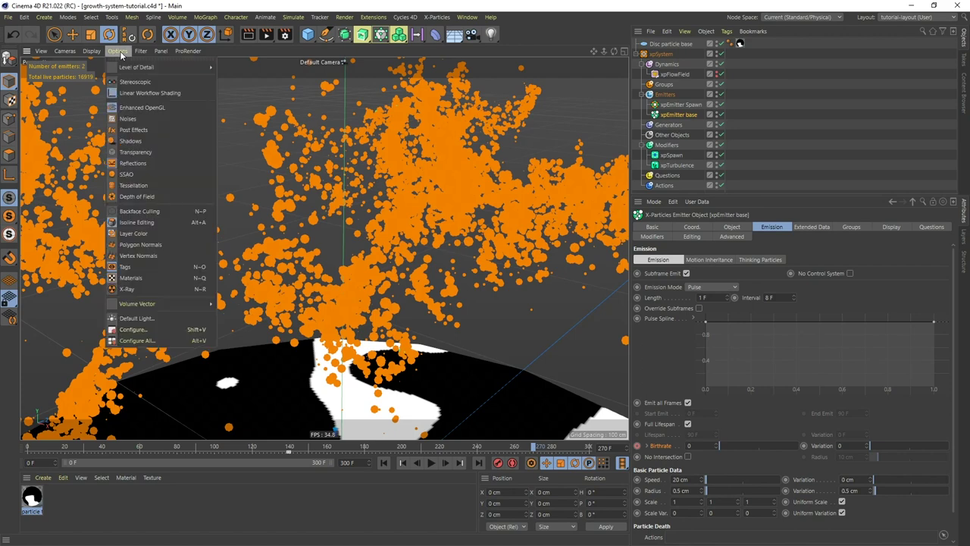
click(139, 175)
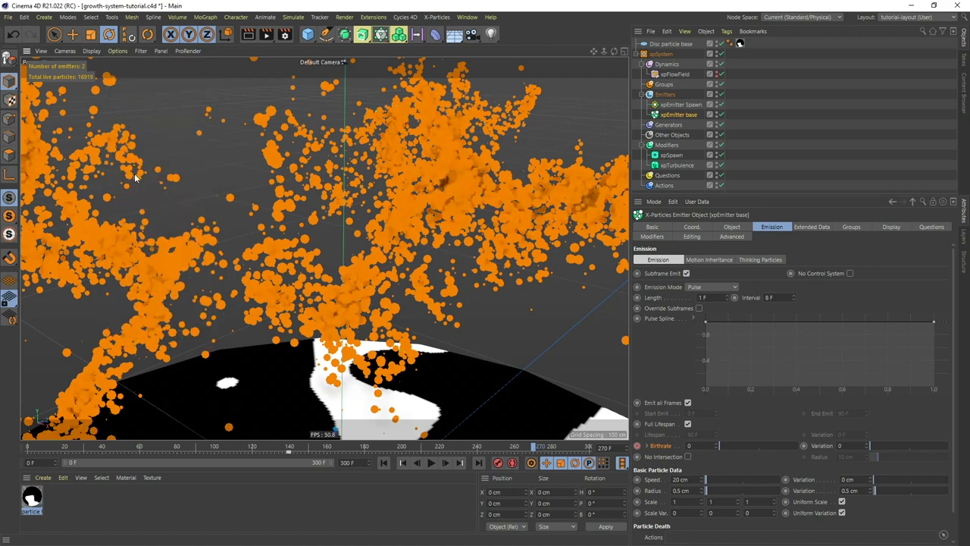
alt+drag(417, 197, 452, 195)
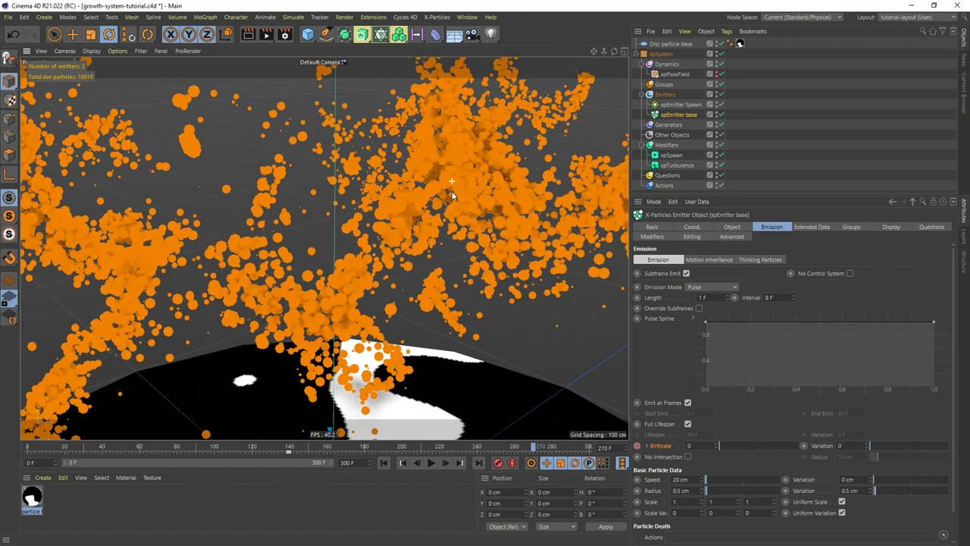
Step: Move the xpSpawn mapping curve's start point to about 0.98 and its end point to about 0.99
click(672, 156)
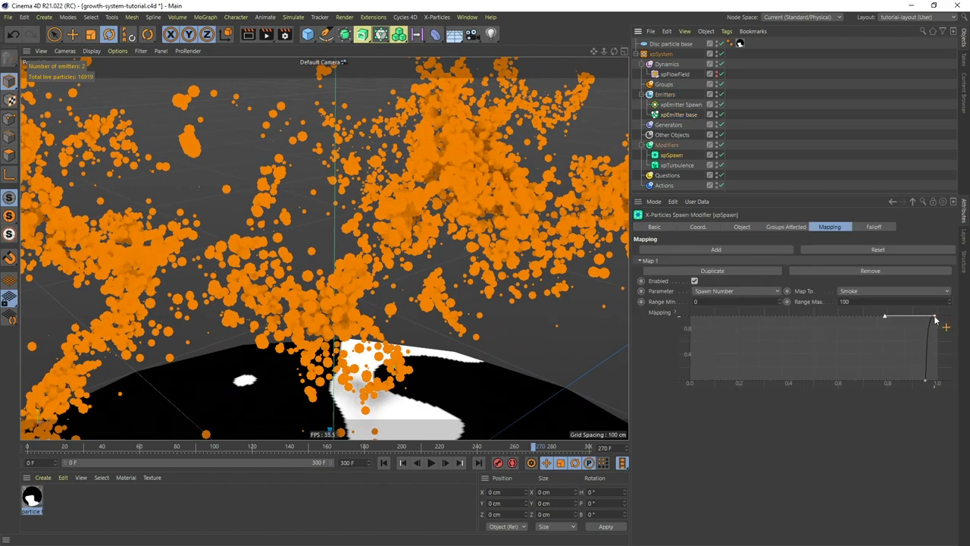
drag(926, 380, 932, 383)
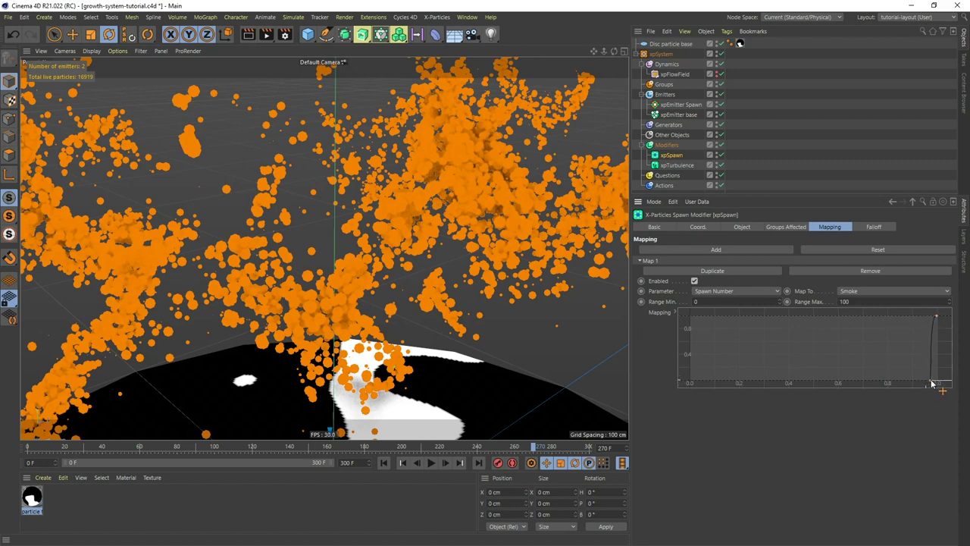
click(938, 318)
click(667, 65)
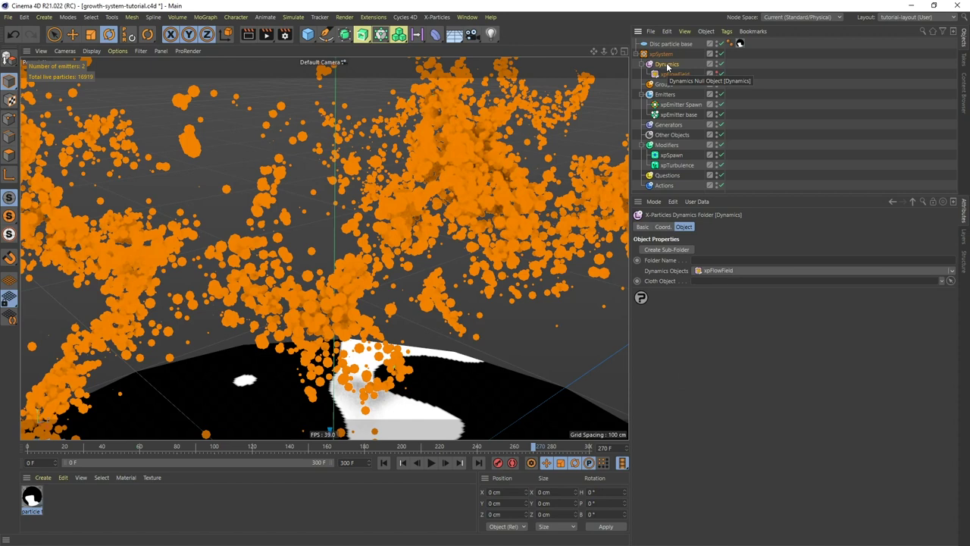
double_click(717, 270)
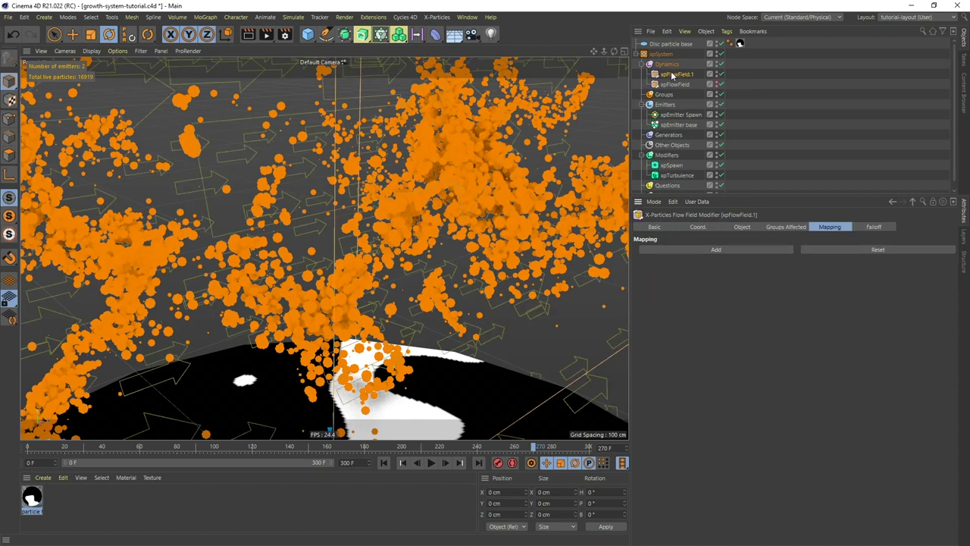
key(ctrl+z)
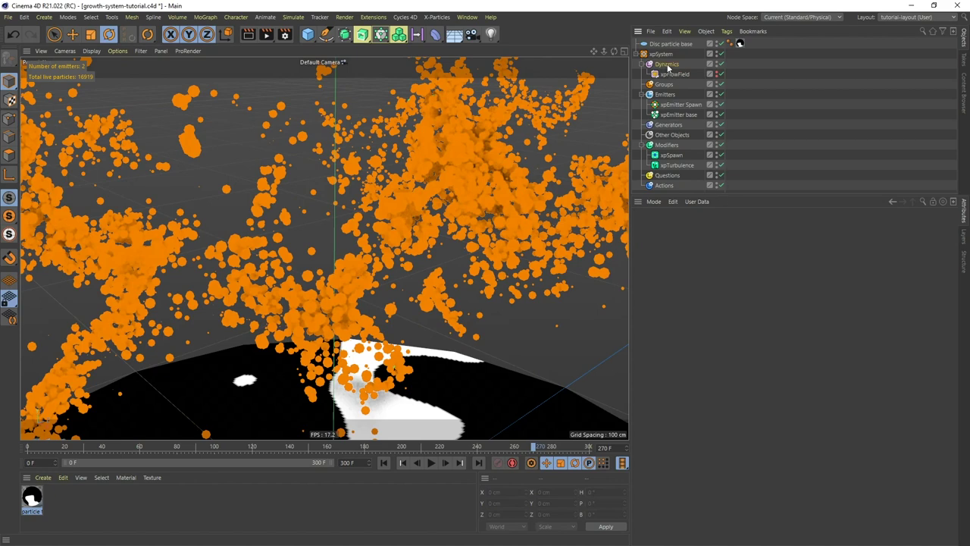
Step: Add an xpConstraints object to the Dynamics folder and replay the simulation from the first frame, stopping near frame 254
click(729, 271)
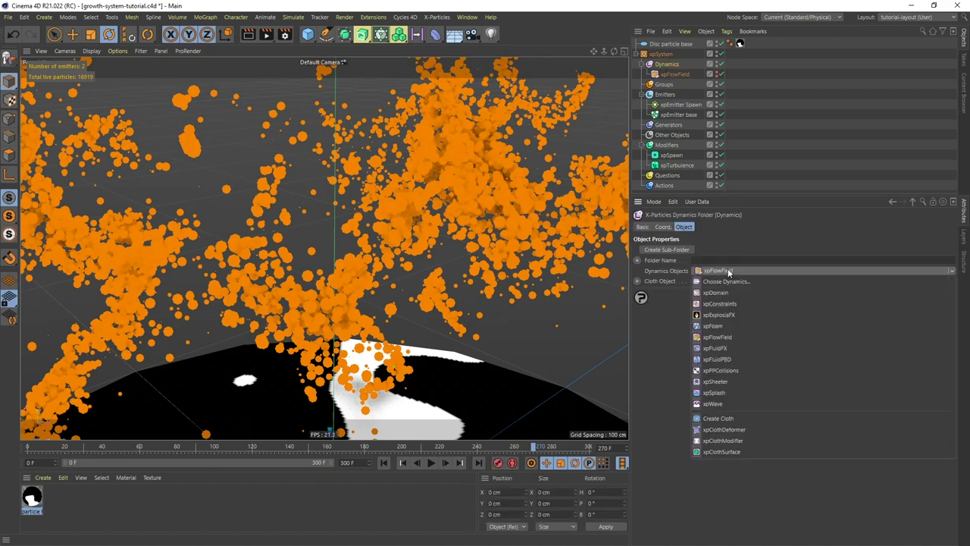
click(731, 303)
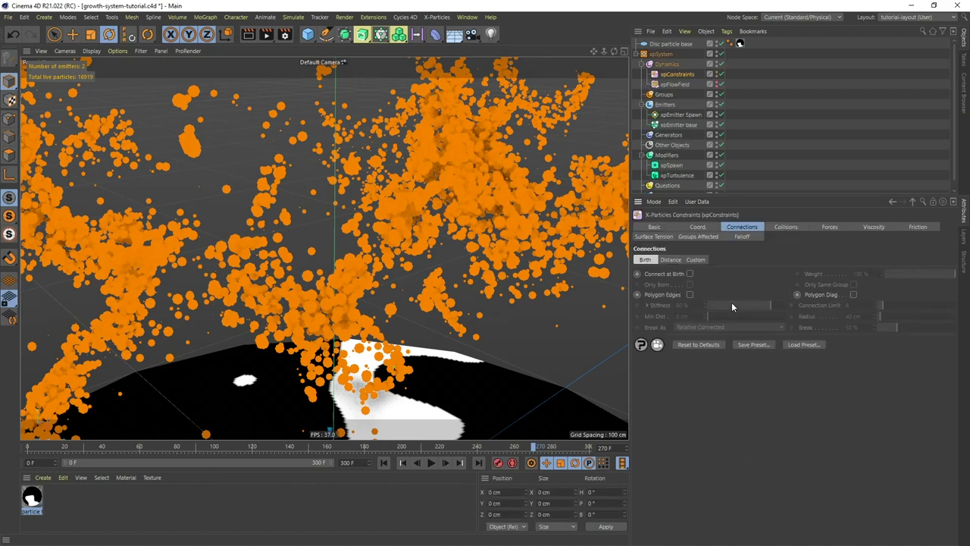
click(383, 462)
click(430, 462)
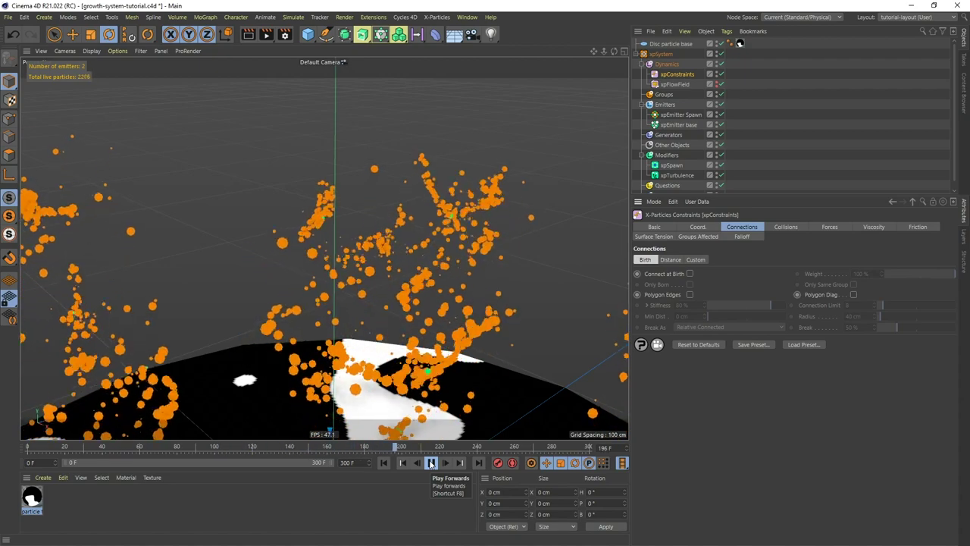
click(431, 463)
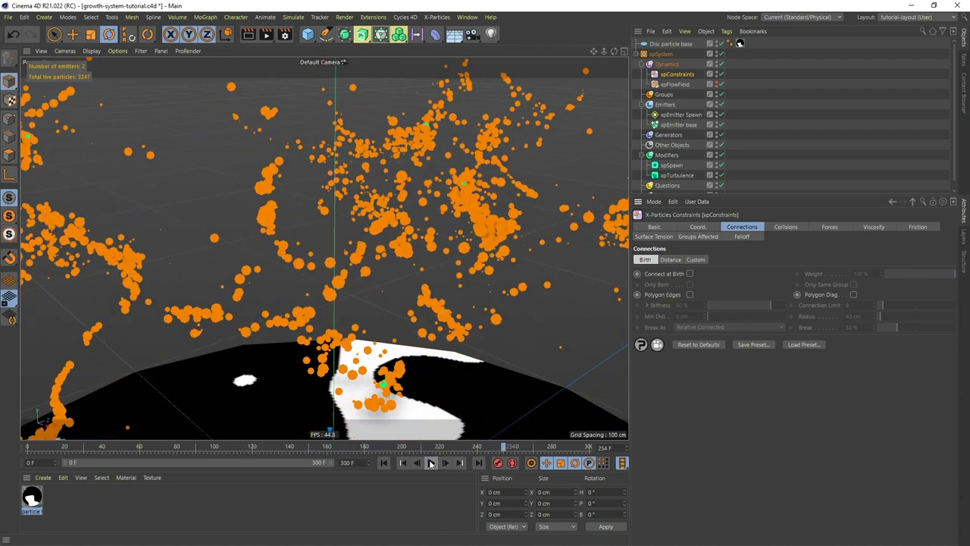
Step: Add an xpScale control modifier to the Modifiers folder and show its object properties
click(664, 155)
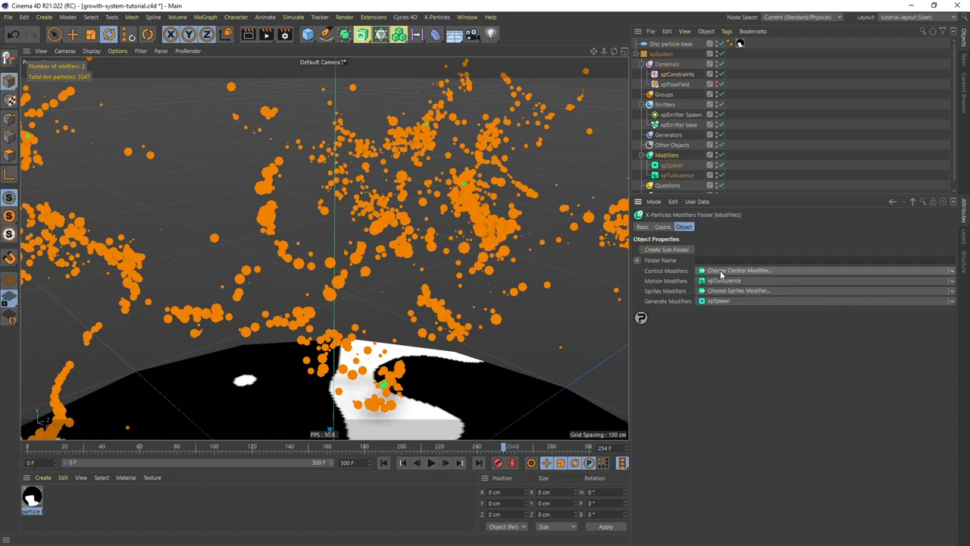
click(721, 271)
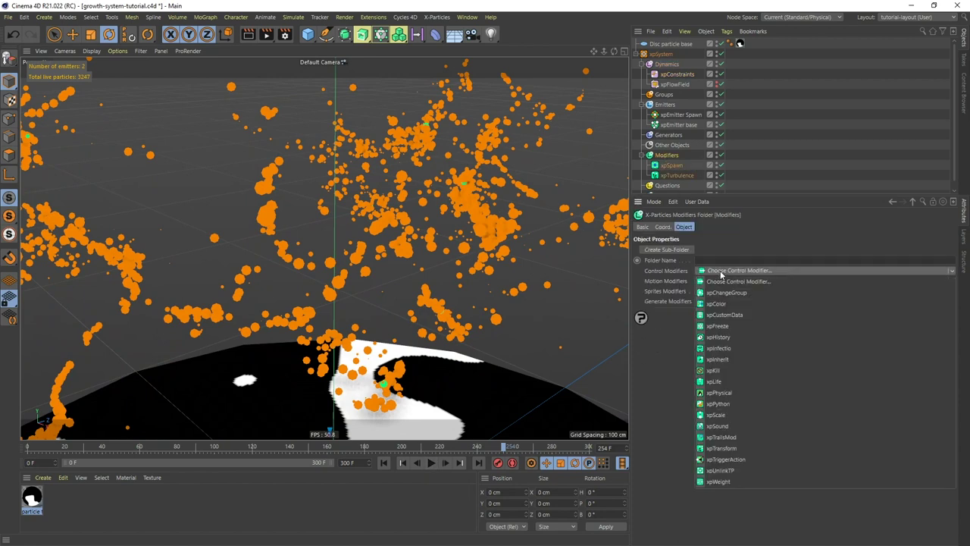
click(718, 414)
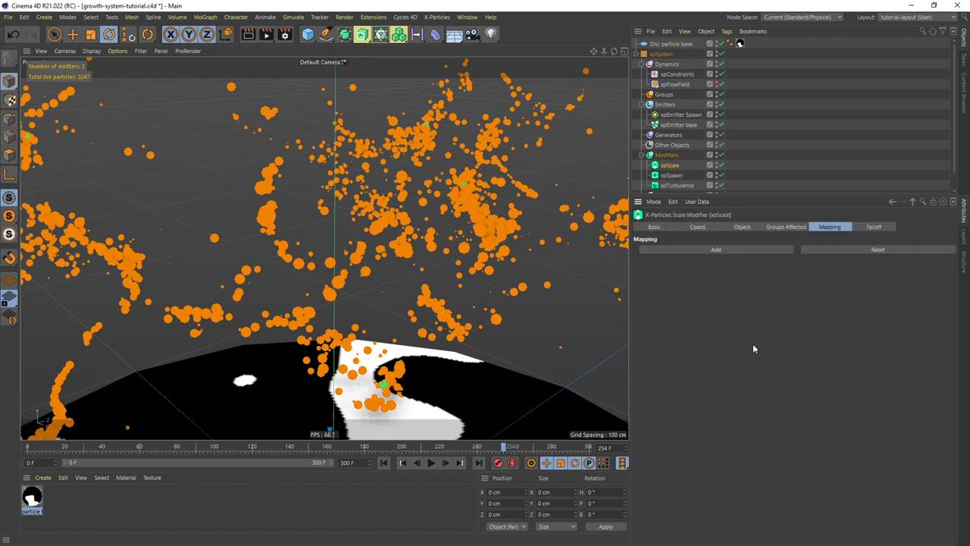
click(744, 228)
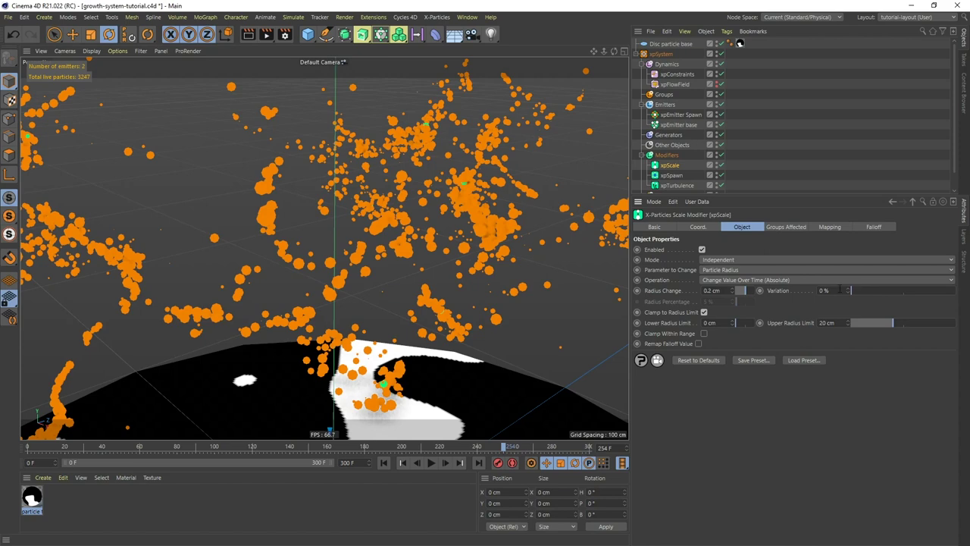
Step: Check the radius values in the xpEmitter Spawn emission settings and return to the xpScale object properties
click(680, 114)
click(763, 227)
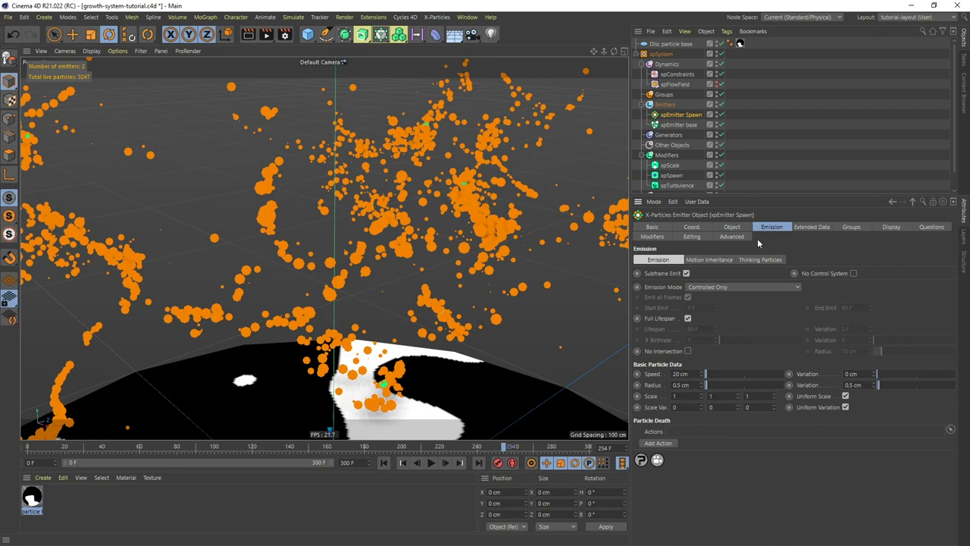
click(671, 166)
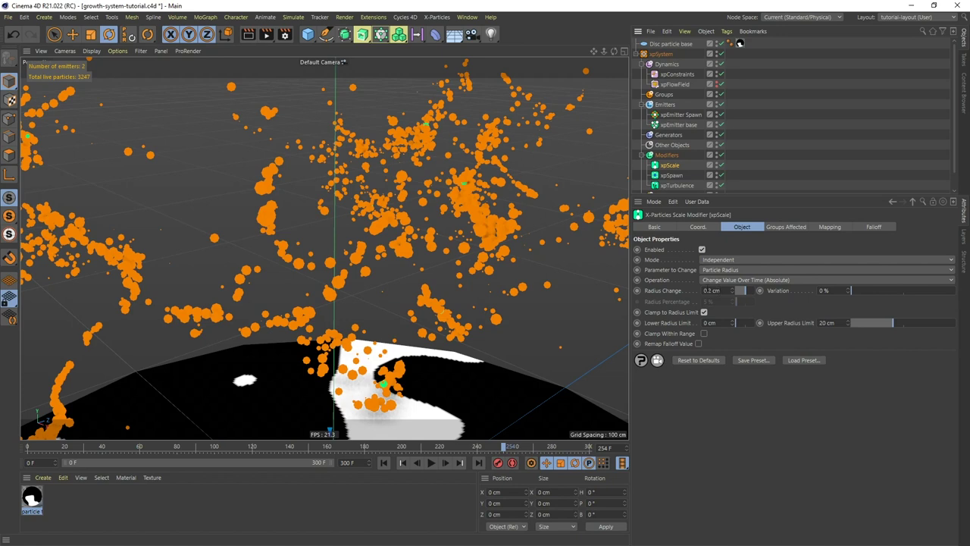
Step: Set the xpScale operation to Change Value Over Time (Relative) with a radius percentage of 40%
click(734, 280)
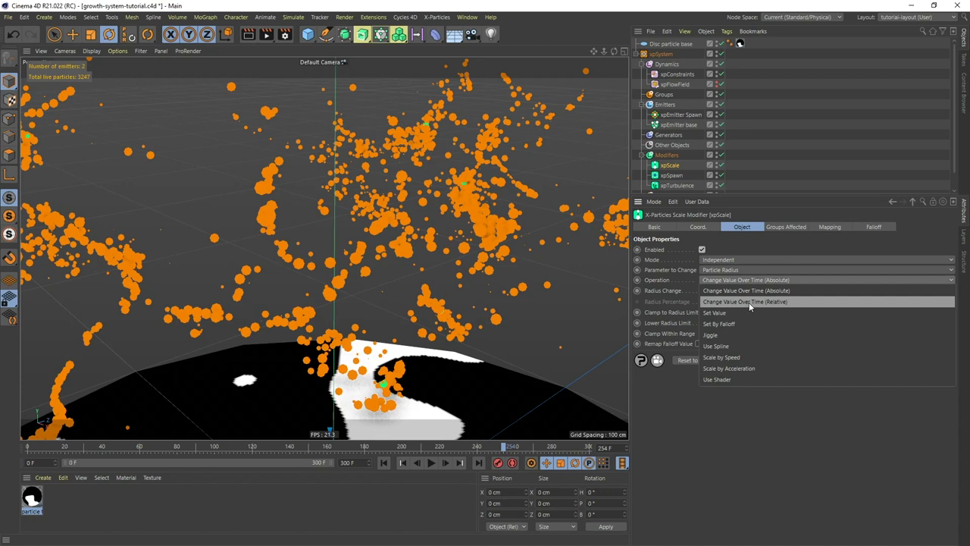
click(749, 302)
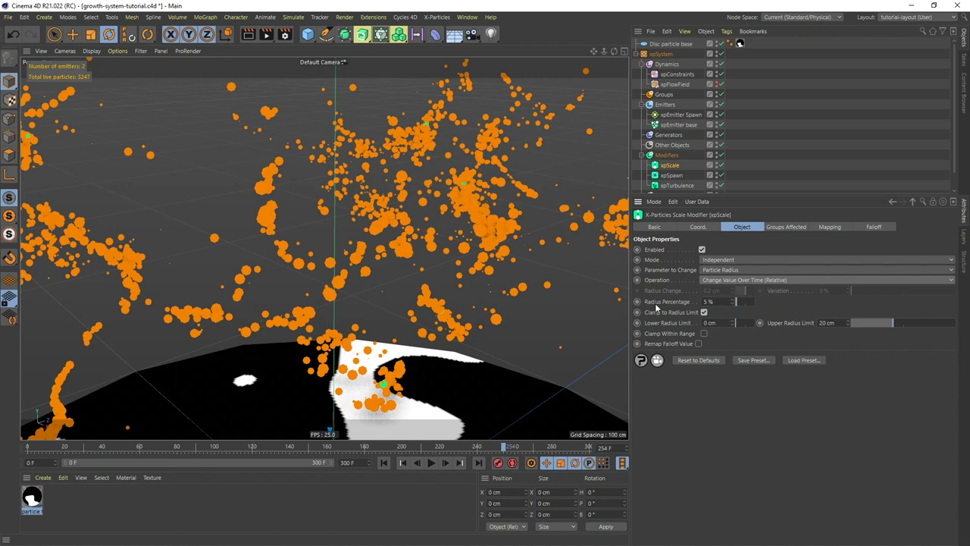
click(710, 301)
text(40)
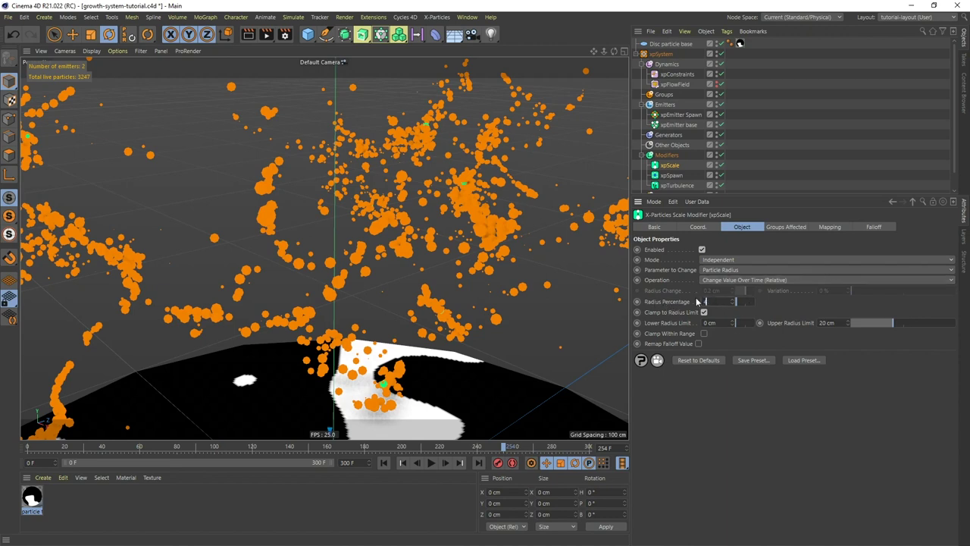
key(Return)
Step: Set xpScale's lower radius limit to 0.1 cm and upper limit to 1 cm, and enable Clamp Within Range
text(0.1)
key(Return)
double_click(834, 323)
text(1)
key(Return)
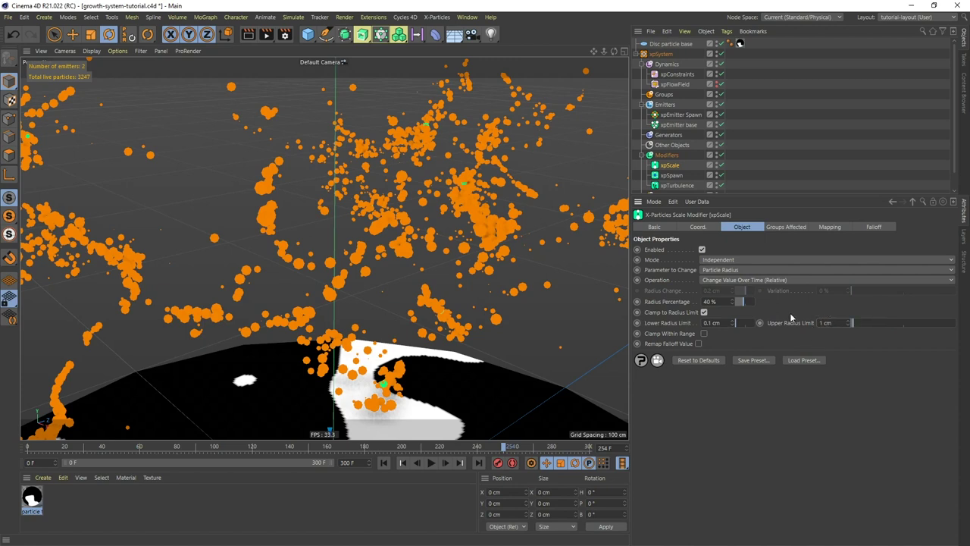
click(703, 333)
Step: Replay the simulation from the first frame to check the particle scaling, stopping near frame 214
click(384, 463)
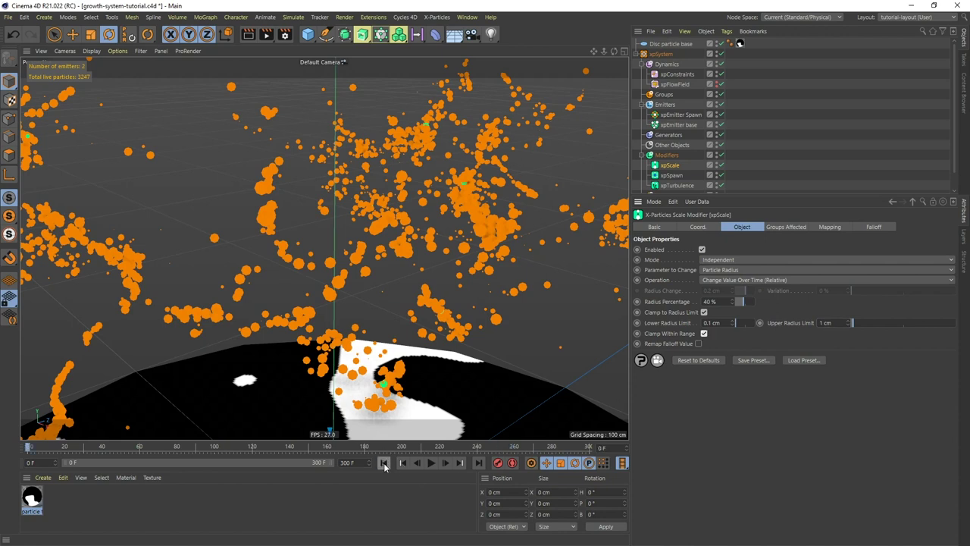
click(431, 463)
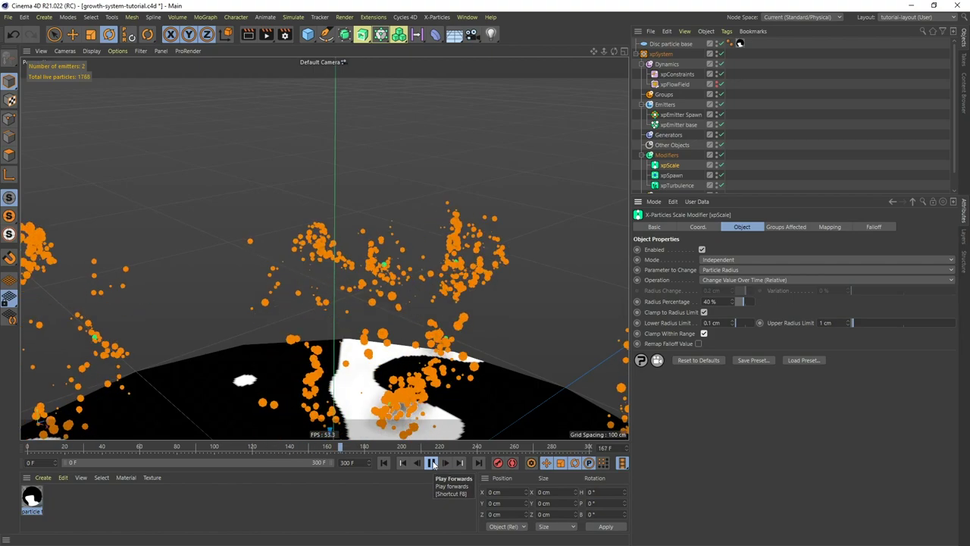
click(431, 463)
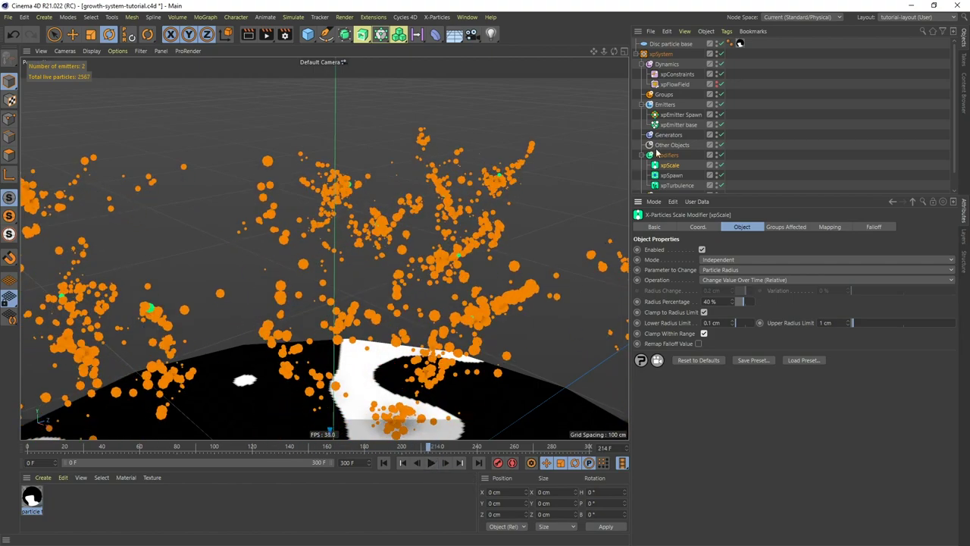
Step: Enable Collisions on the xpConstraints object and replay the simulation from the first frame, stopping near frame 185
click(677, 75)
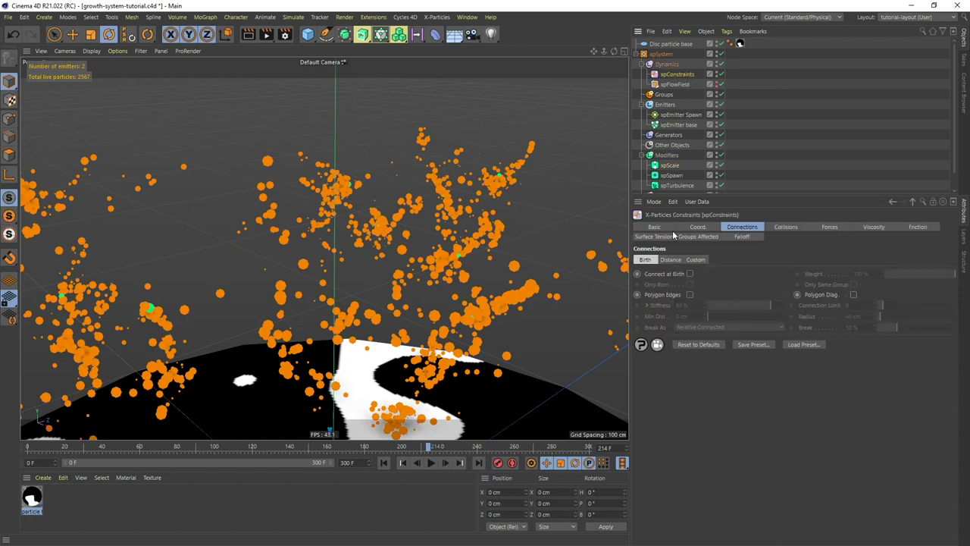
click(780, 227)
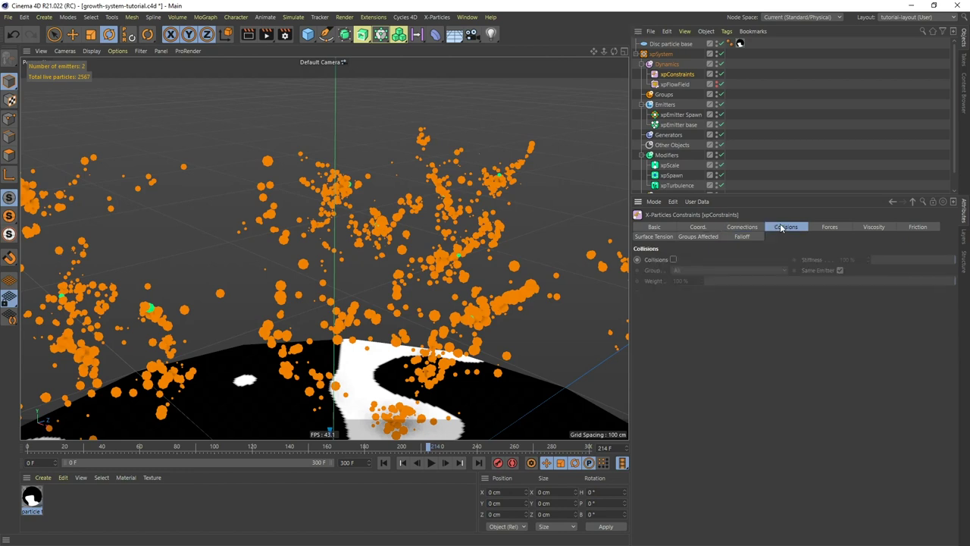
click(673, 259)
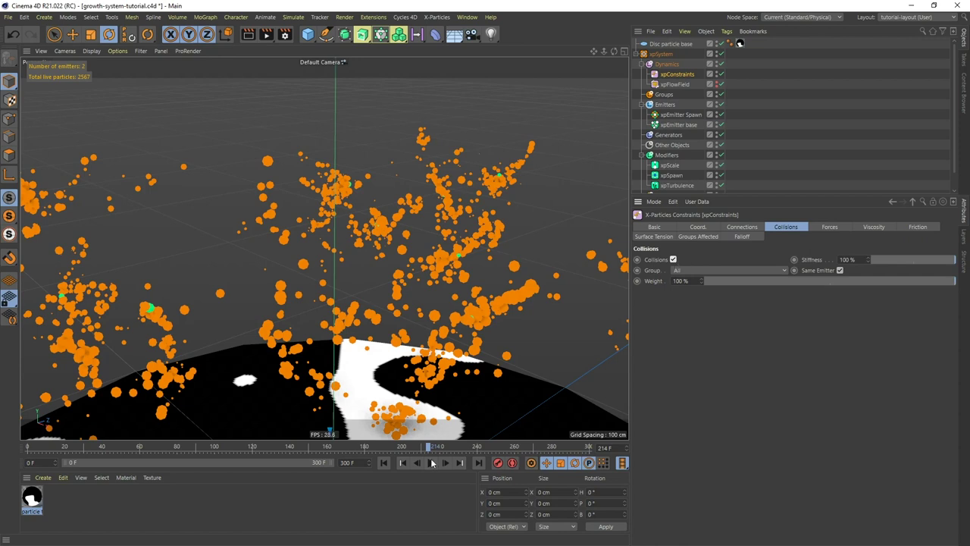
click(383, 462)
click(432, 463)
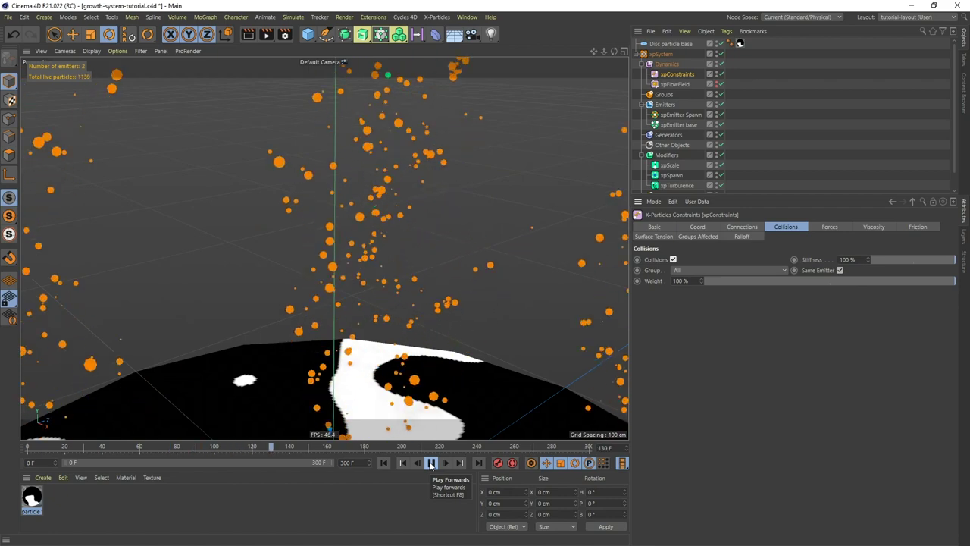
click(431, 463)
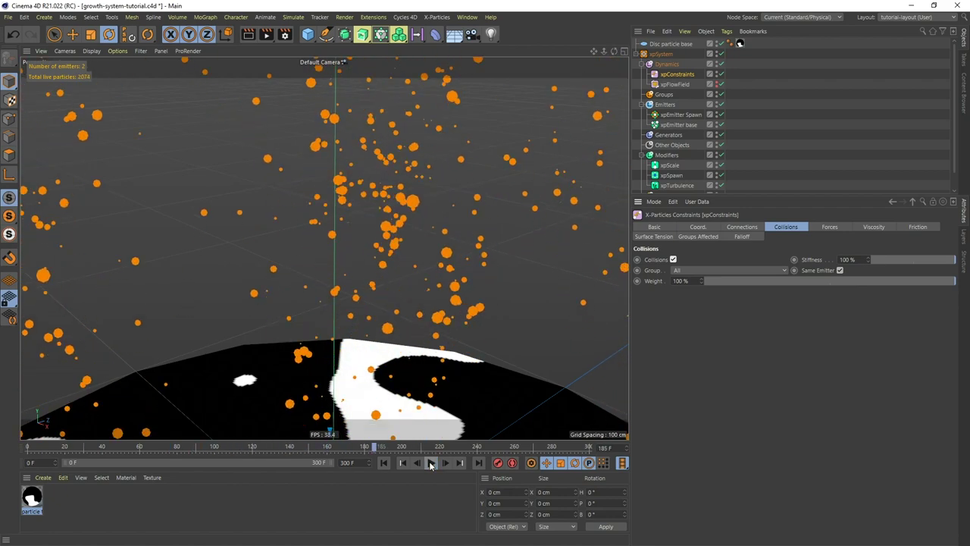
Step: Set the xpConstraints collision stiffness to 60%
double_click(847, 259)
text(60)
key(Return)
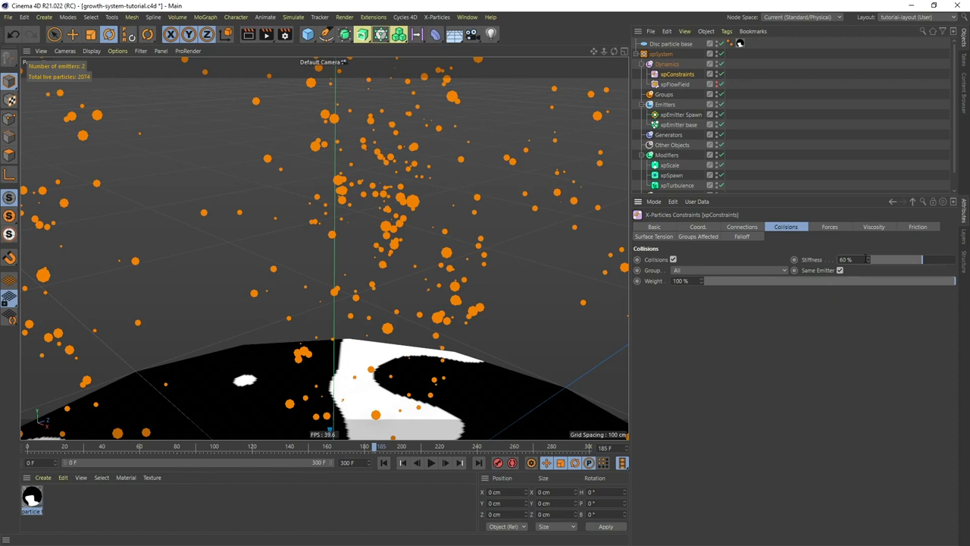
Step: Enable Custom connections on the xpConstraints object
click(735, 228)
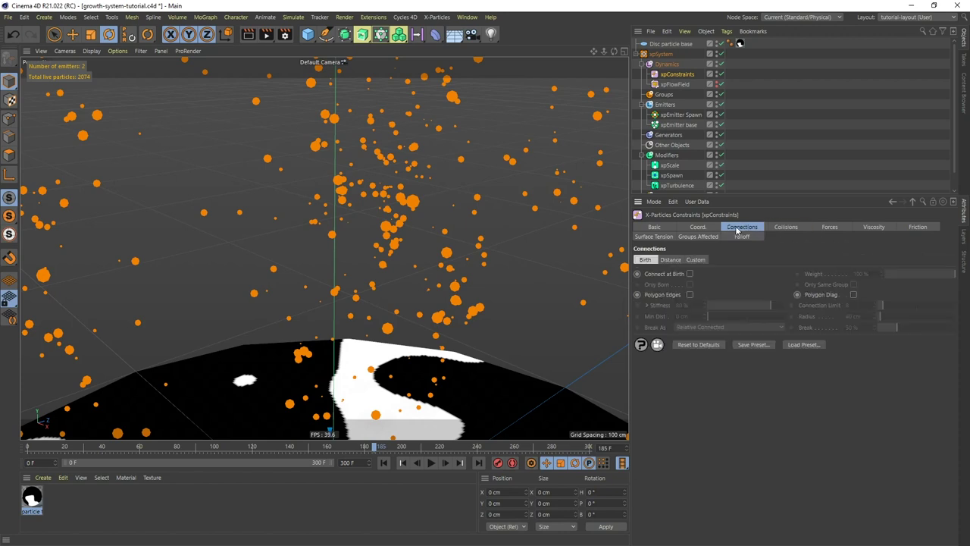
click(669, 261)
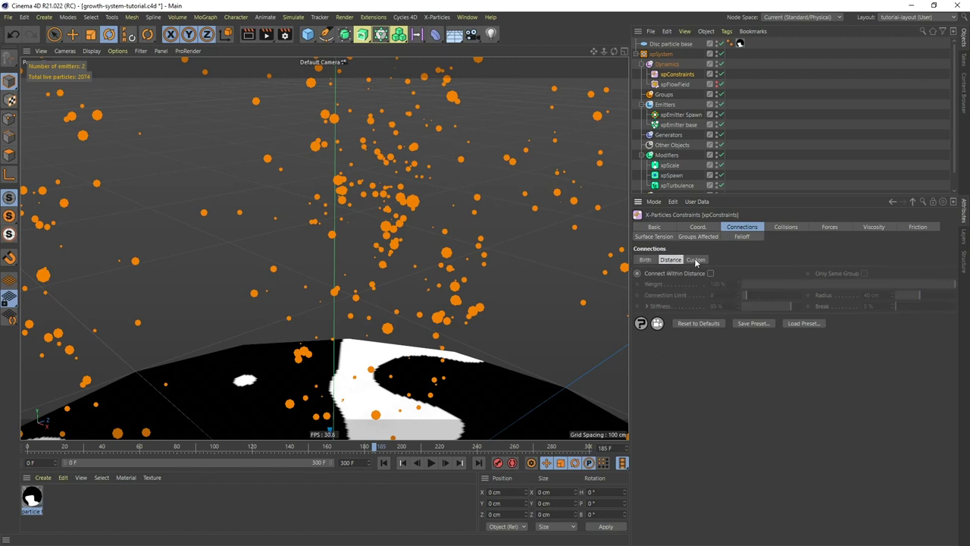
click(695, 260)
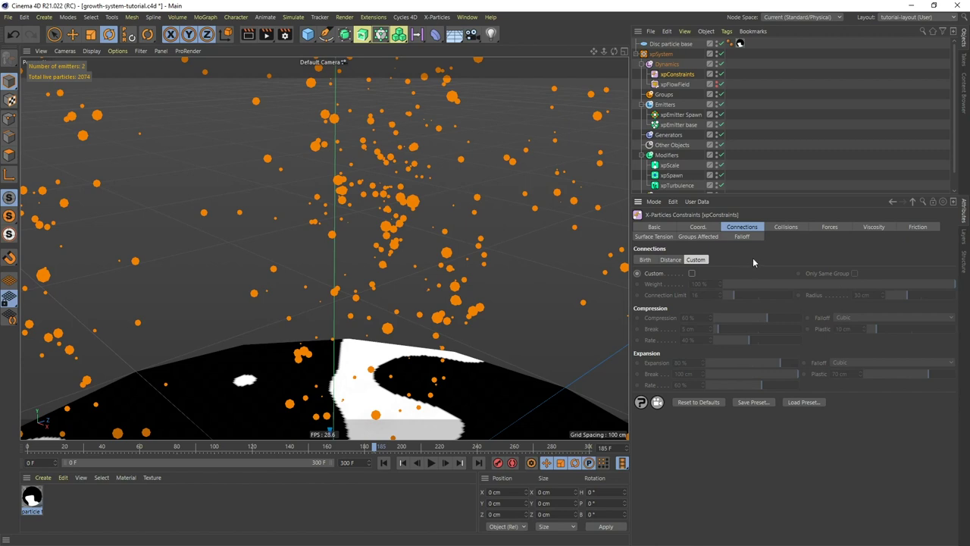
click(691, 273)
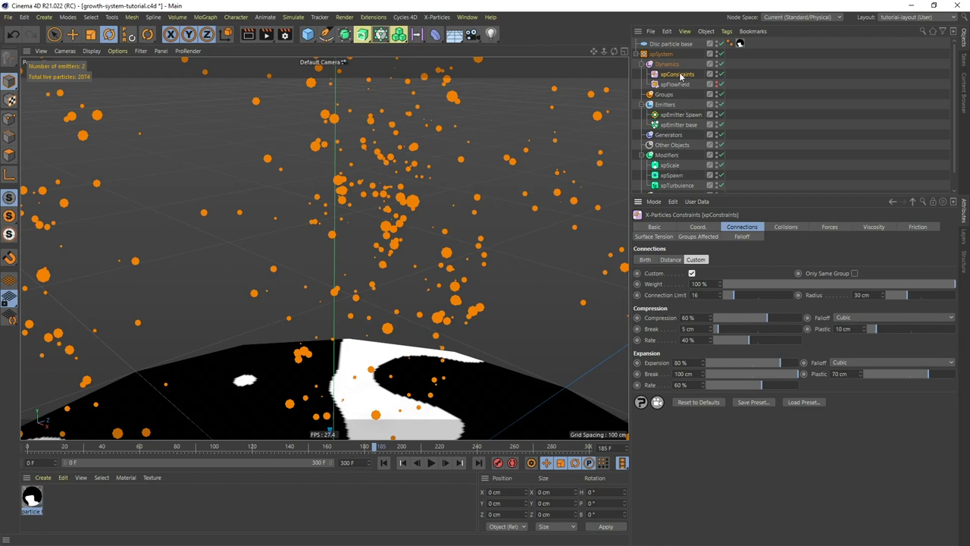
Step: Turn on Display Constraints in the xpEmitter Spawn display settings
click(675, 115)
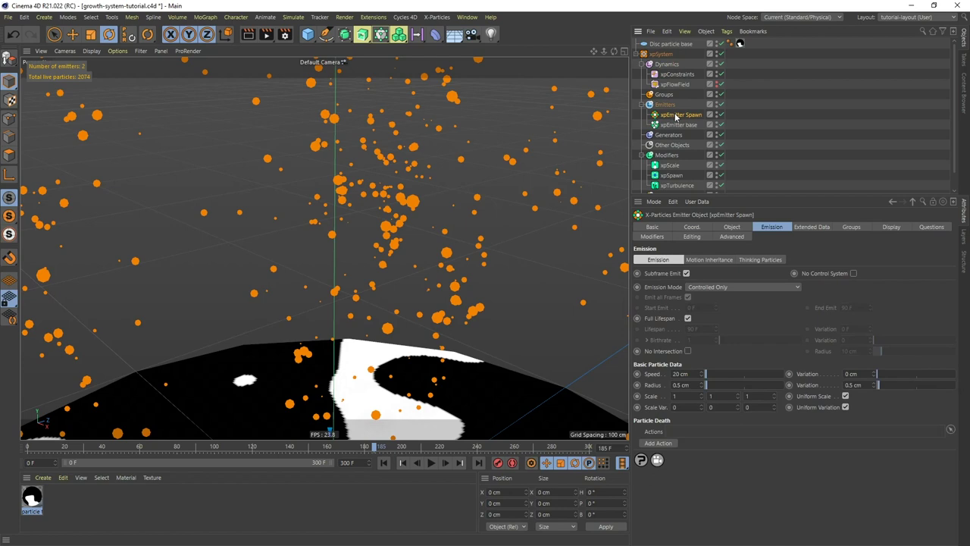
click(889, 227)
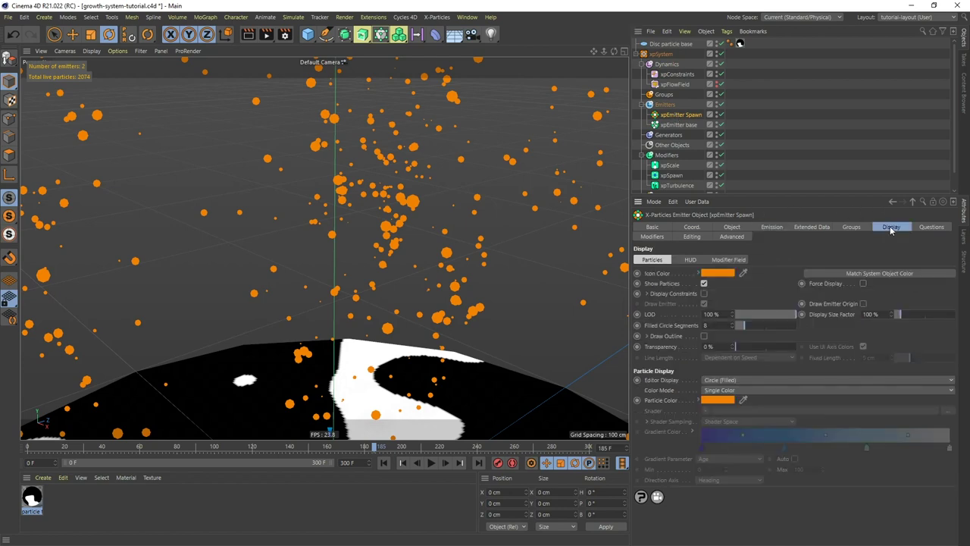
click(703, 294)
Step: Set the xpConstraints custom connection limit to 70 and the connection radius to 60 cm
click(678, 75)
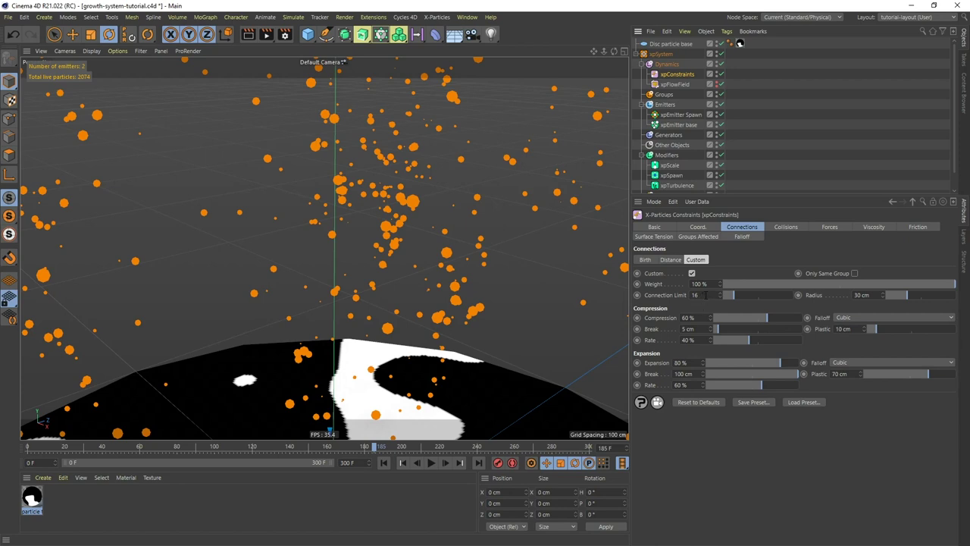
click(689, 295)
text(70)
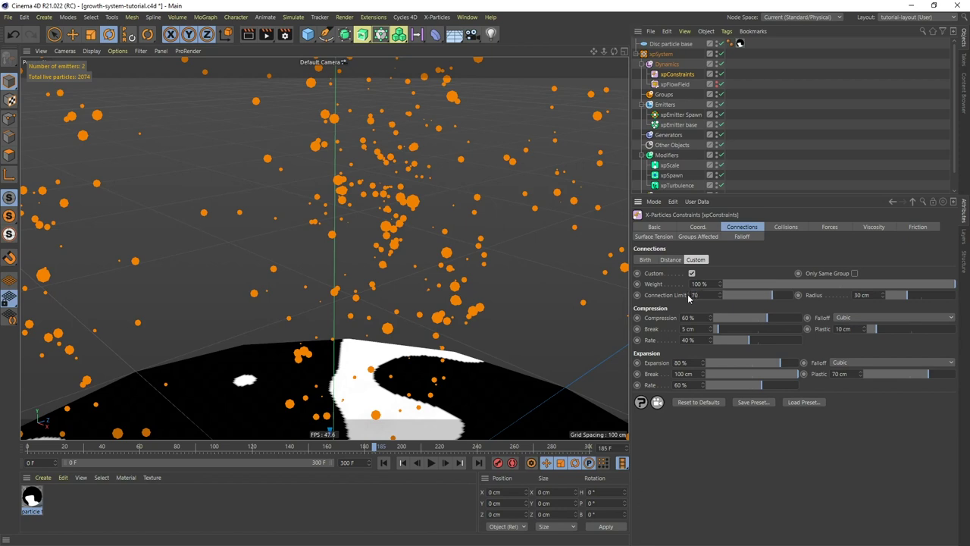
click(861, 294)
text(60)
key(Return)
Step: Replay the simulation from the first frame to inspect the particle connections, stopping near frame 177
click(383, 462)
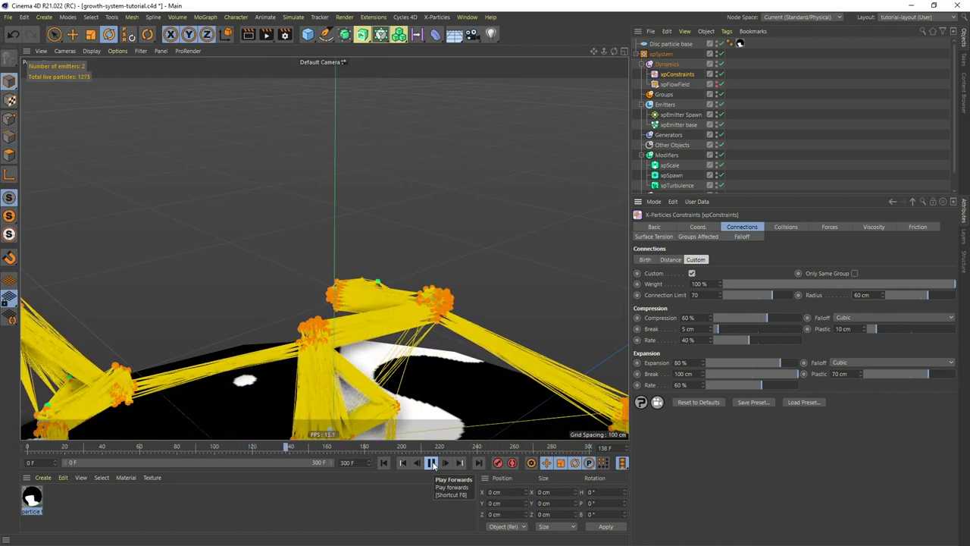
click(432, 463)
alt+drag(424, 183, 416, 269)
click(431, 463)
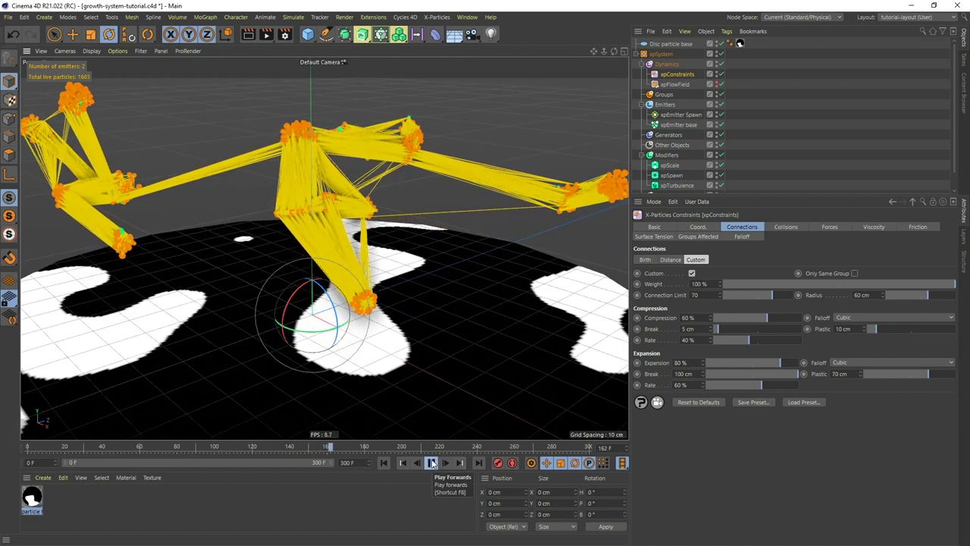
click(432, 463)
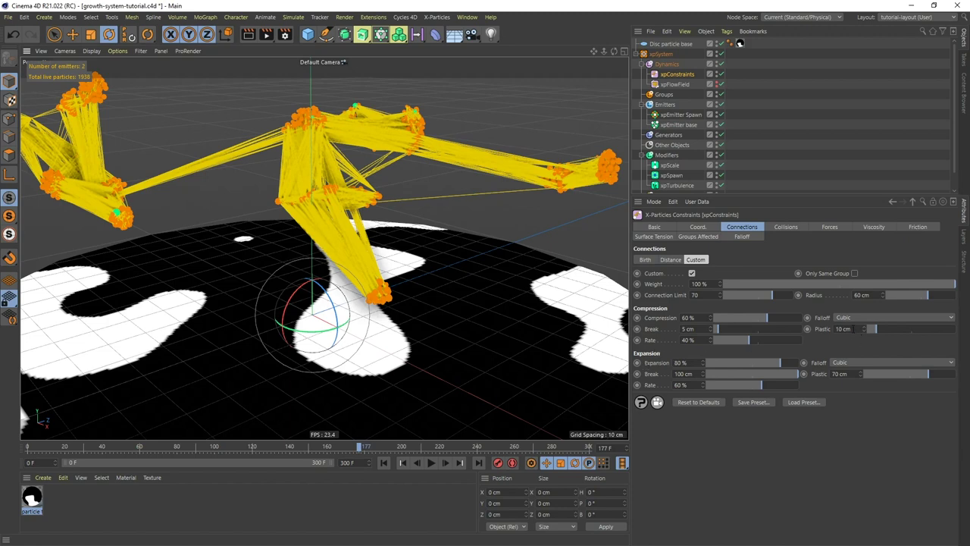
Step: Set compression Plastic to 0 cm, expansion Plastic to 1000000 cm, and both compression and expansion rates to 0%
click(838, 328)
key(Return)
click(838, 374)
text(1000000)
key(Return)
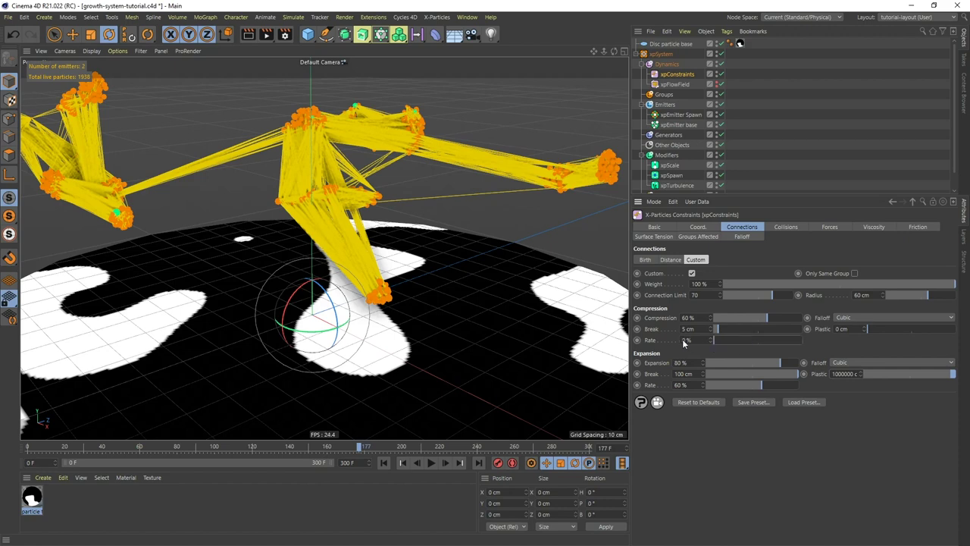
drag(759, 384, 697, 384)
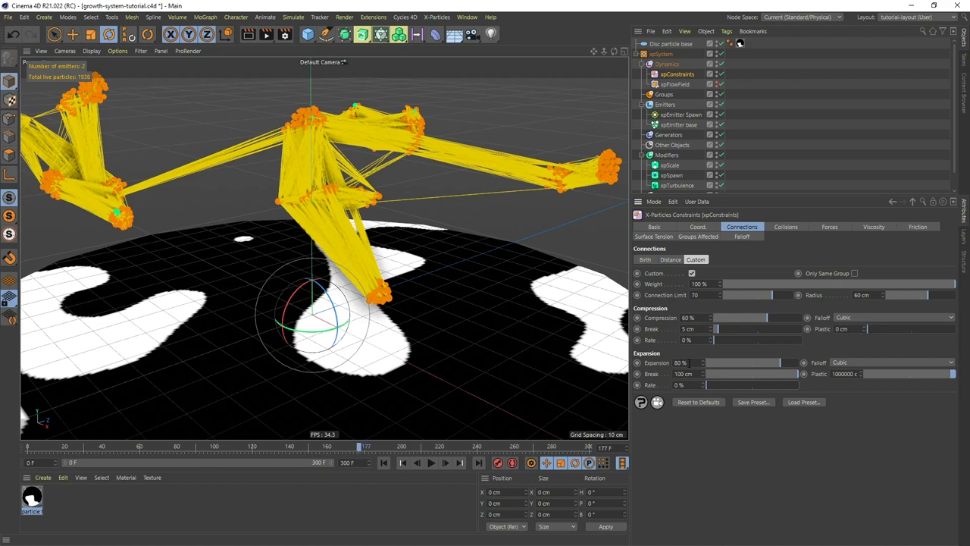
Step: Set both the compression and the expansion strength of the custom connections to 0.01%
double_click(691, 318)
text(0.01)
text(1)
key(Return)
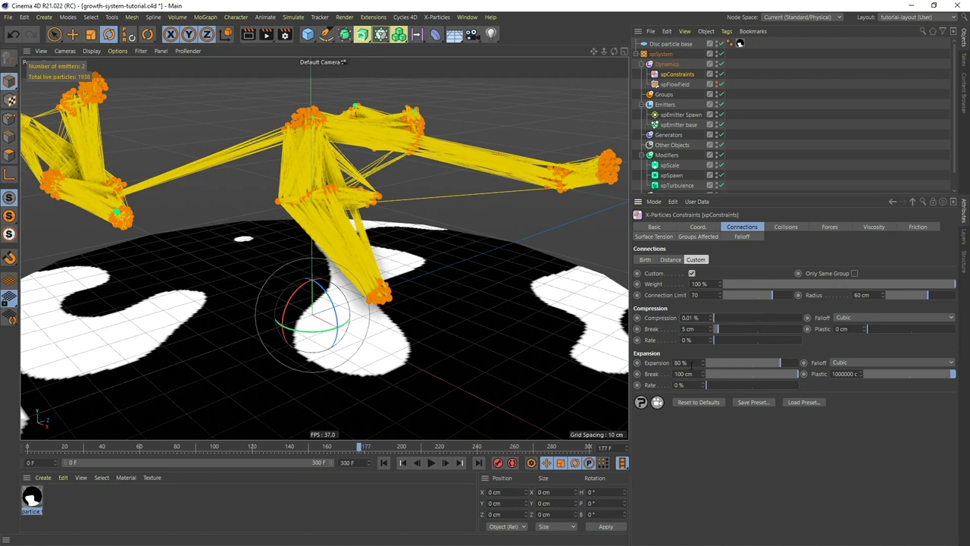
double_click(691, 362)
text(0.001)
key(Return)
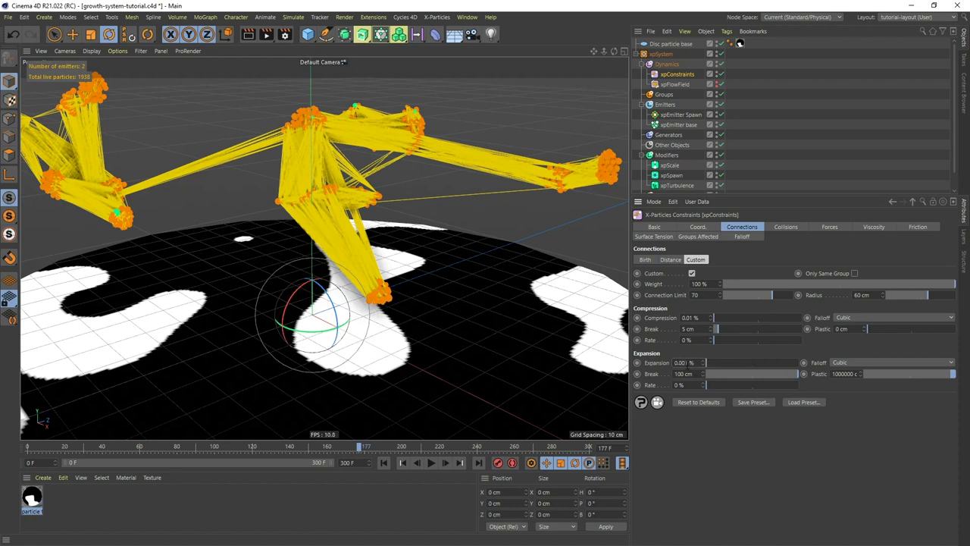
key(BackSpace)
Step: Replay the simulation from the first frame to check the weakened connections, stopping near frame 132
click(384, 463)
click(430, 463)
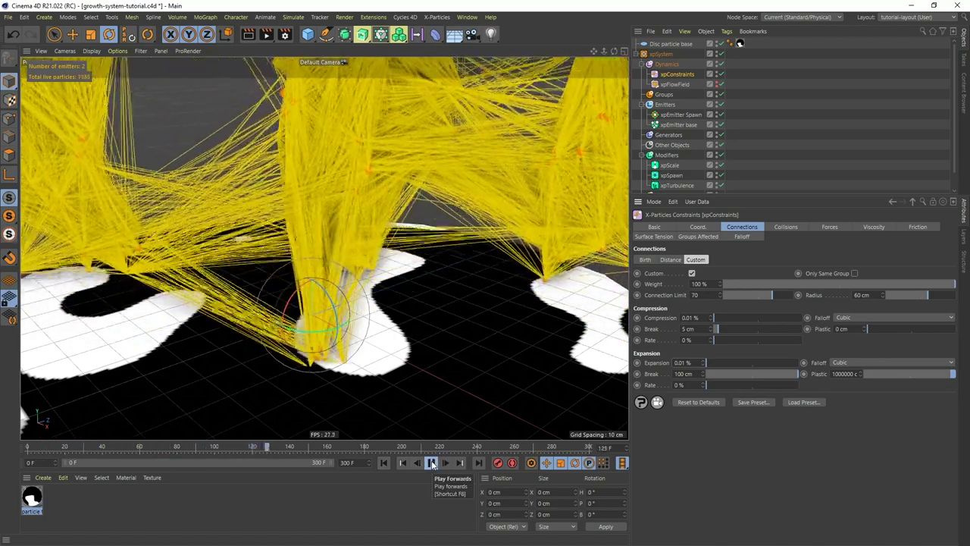
click(431, 463)
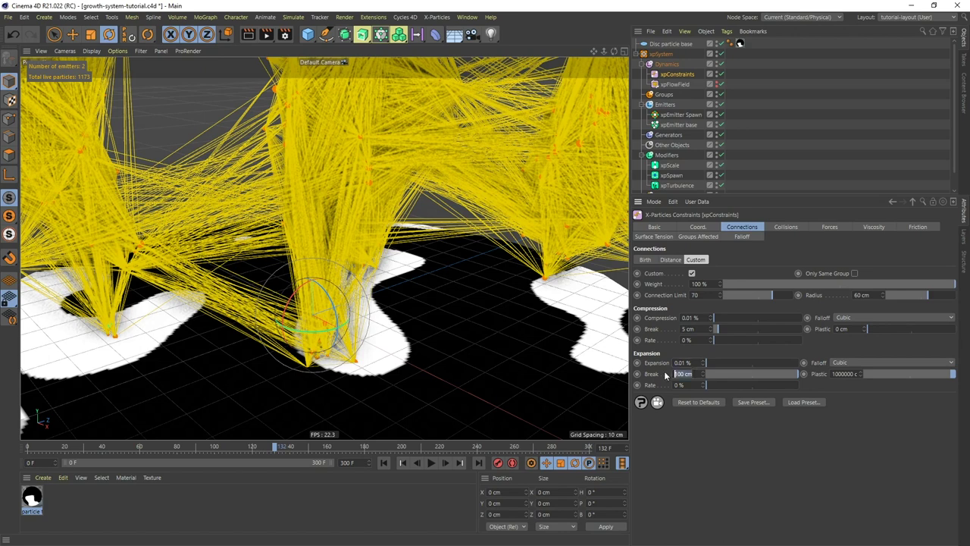
Step: Set the expansion Break distance to 11 cm and replay the simulation from the first frame, stopping near frame 210
key(Return)
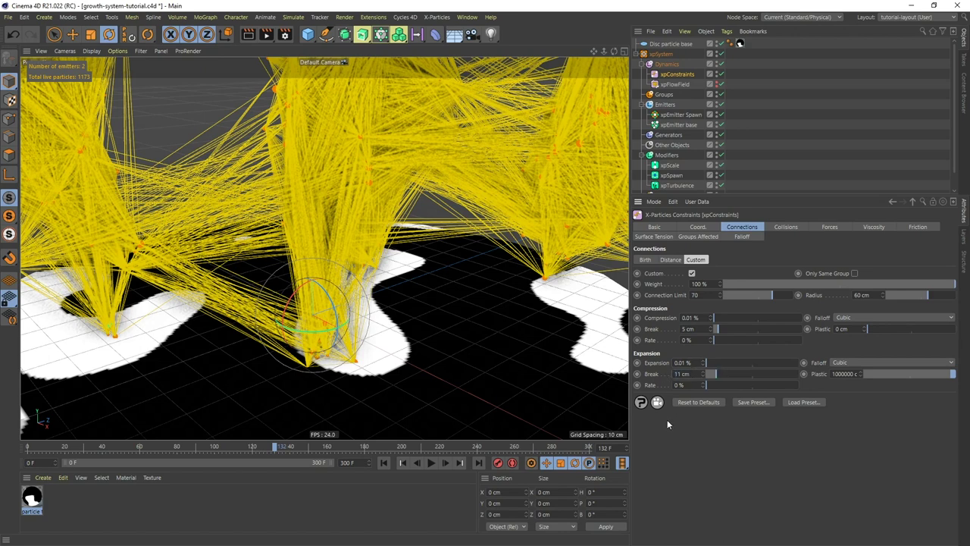
click(384, 462)
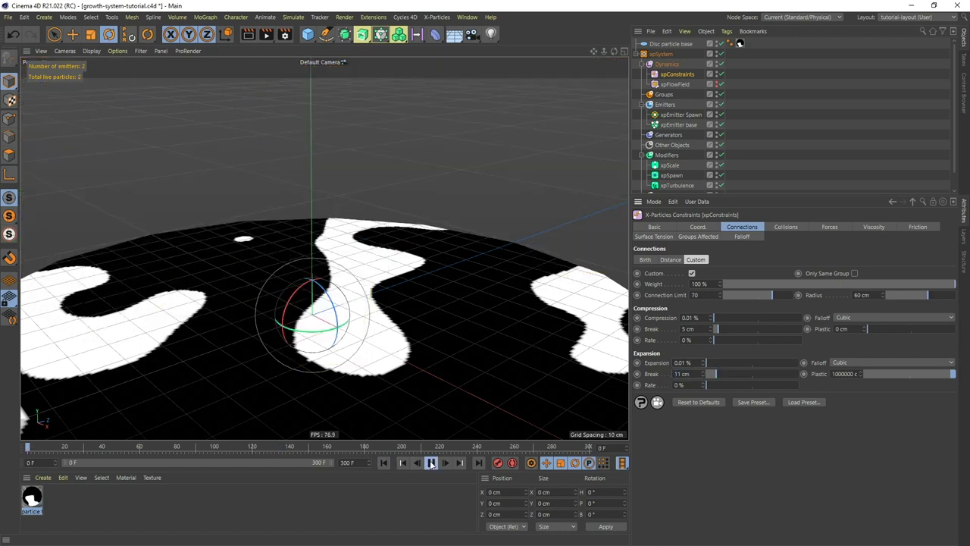
click(430, 463)
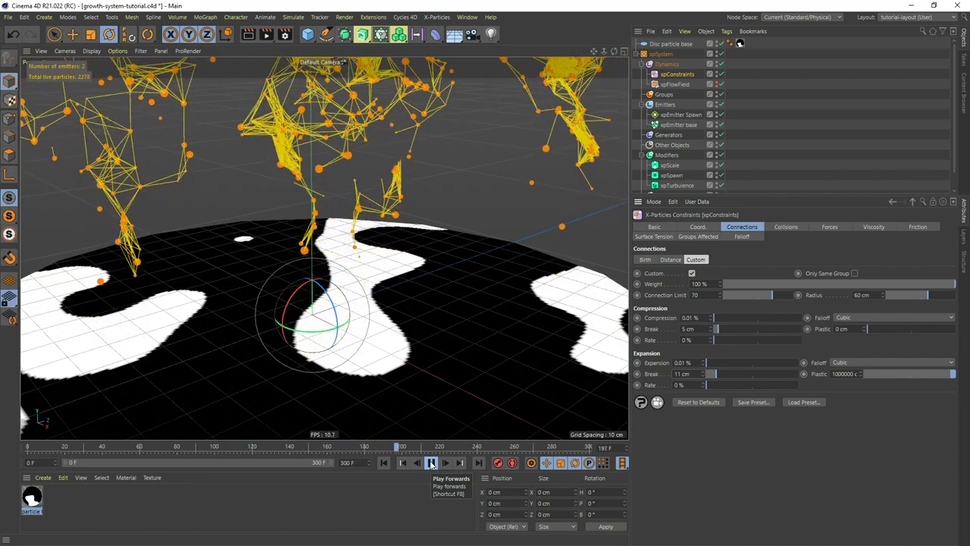
click(430, 463)
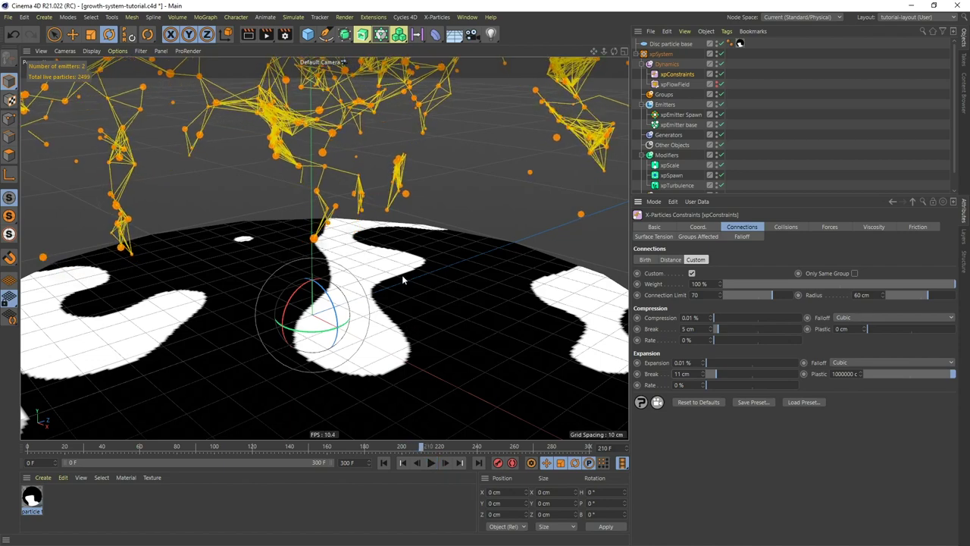
alt+drag(403, 280, 402, 238)
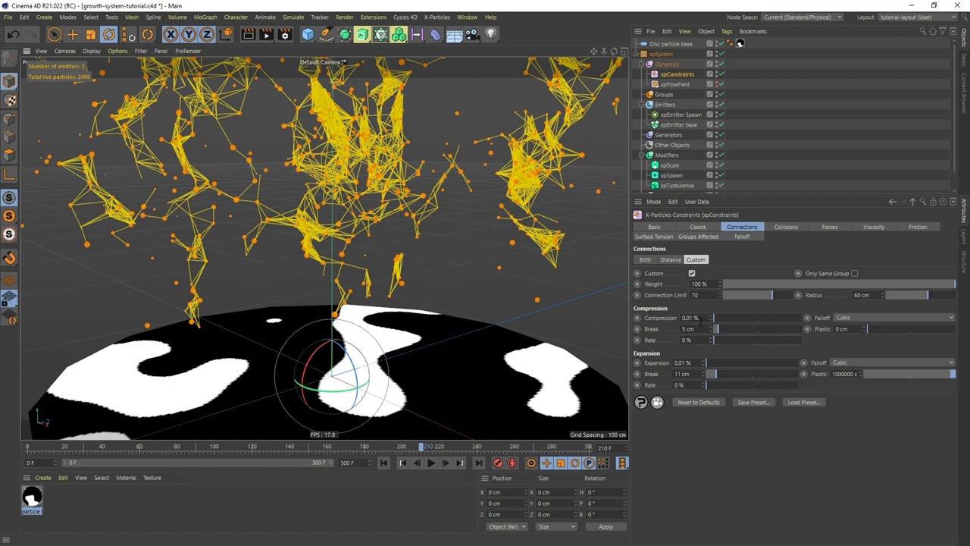
Step: Set the custom connections' compression and expansion strengths to 8% and replay the simulation from the first frame, stopping near frame 162
click(694, 318)
click(384, 461)
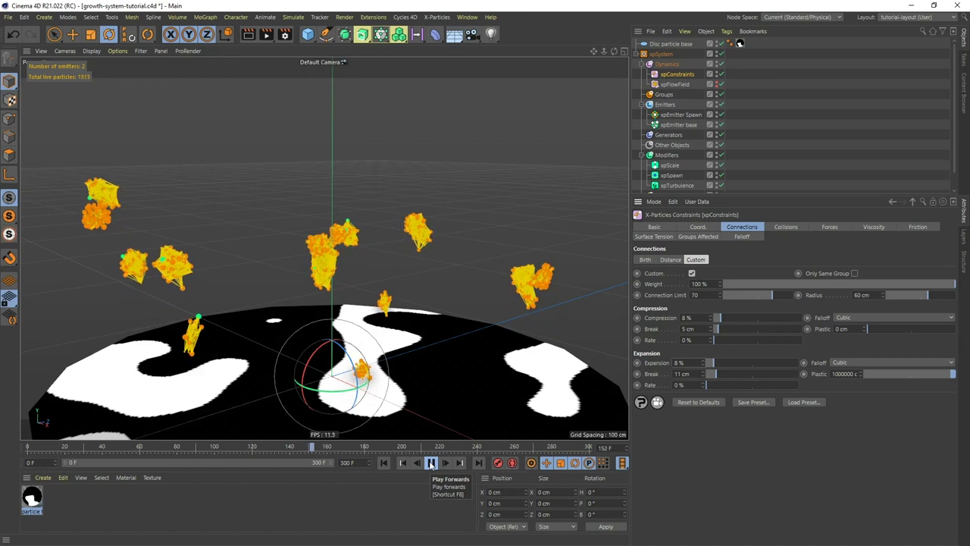
click(431, 463)
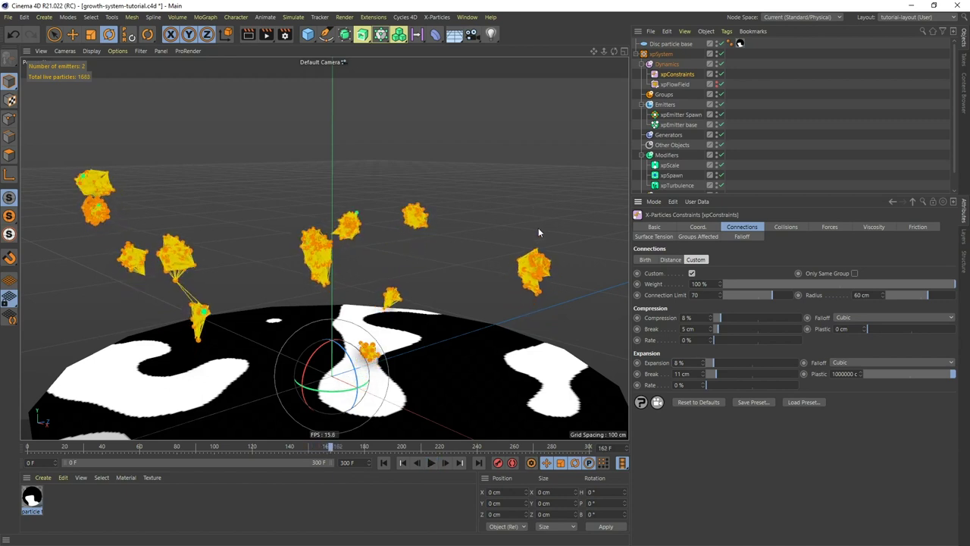
Step: Turn off Display Constraints for xpEmitter Spawn and replay the simulation from the first frame, viewing the particles closer and stopping near frame 200
click(678, 117)
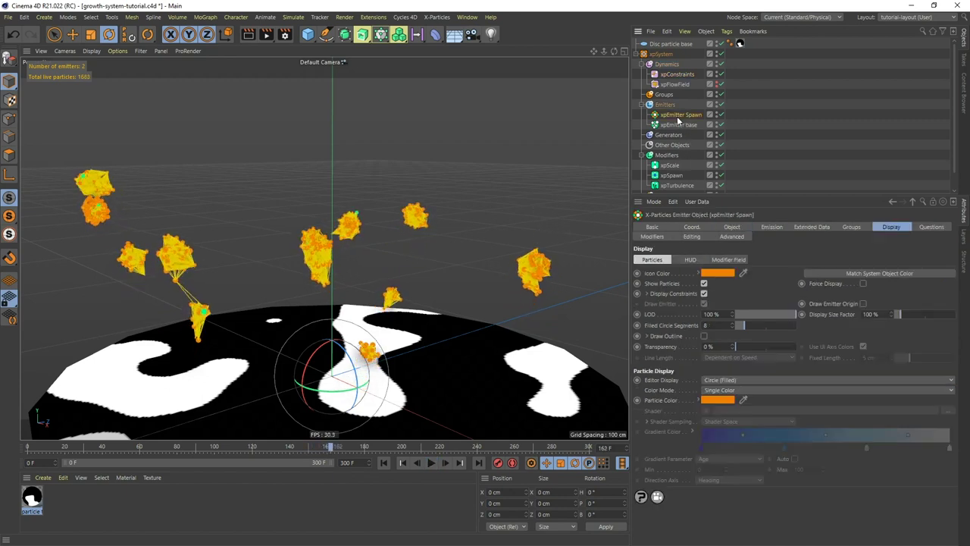
click(704, 294)
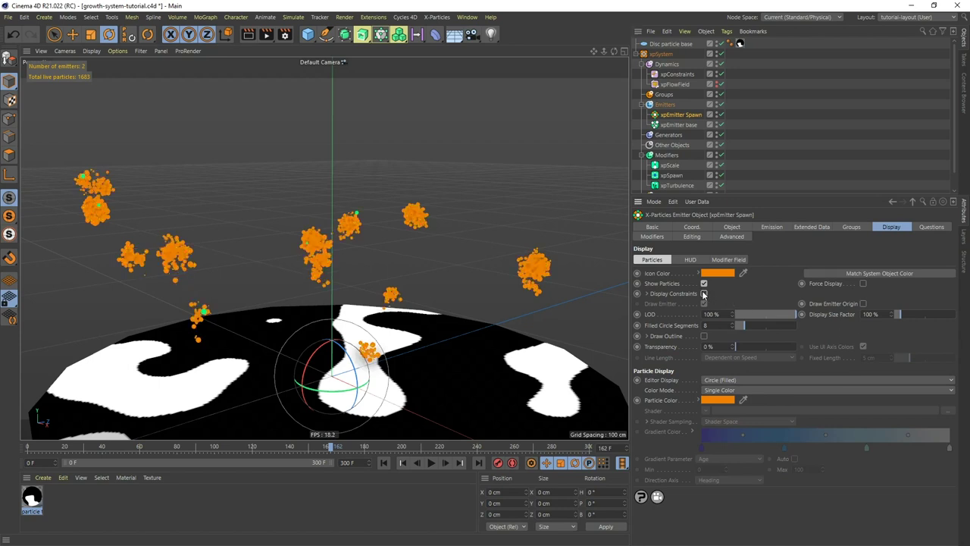
click(383, 462)
click(431, 463)
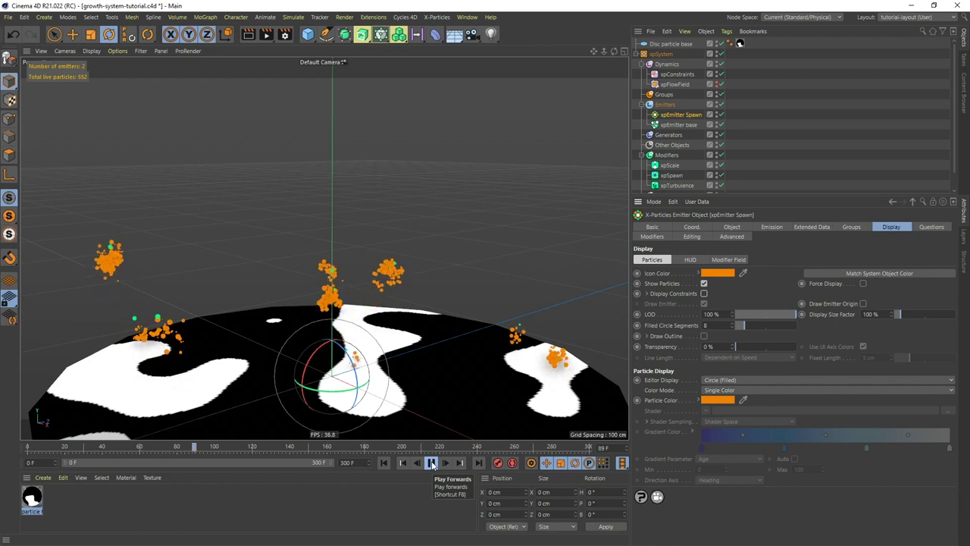
click(432, 463)
alt+drag(351, 306, 403, 258)
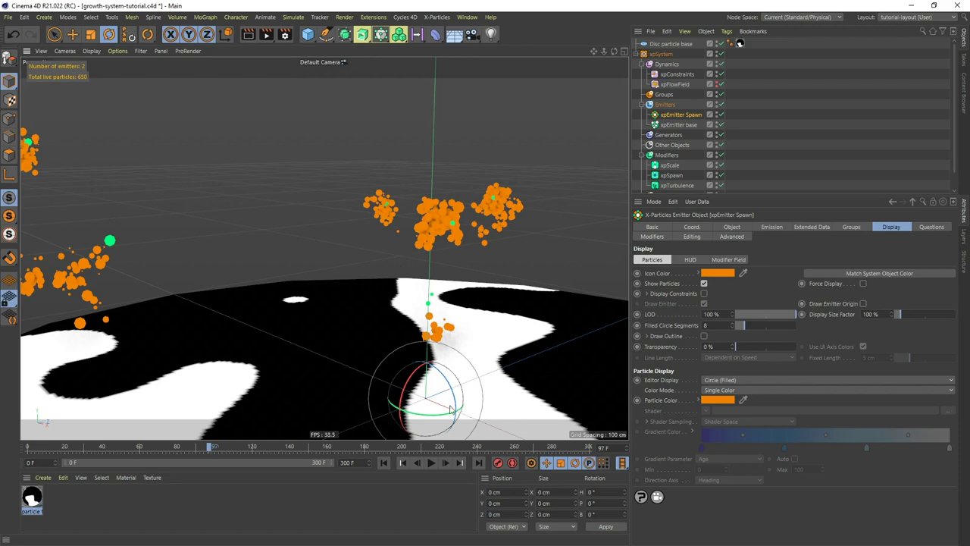
click(429, 463)
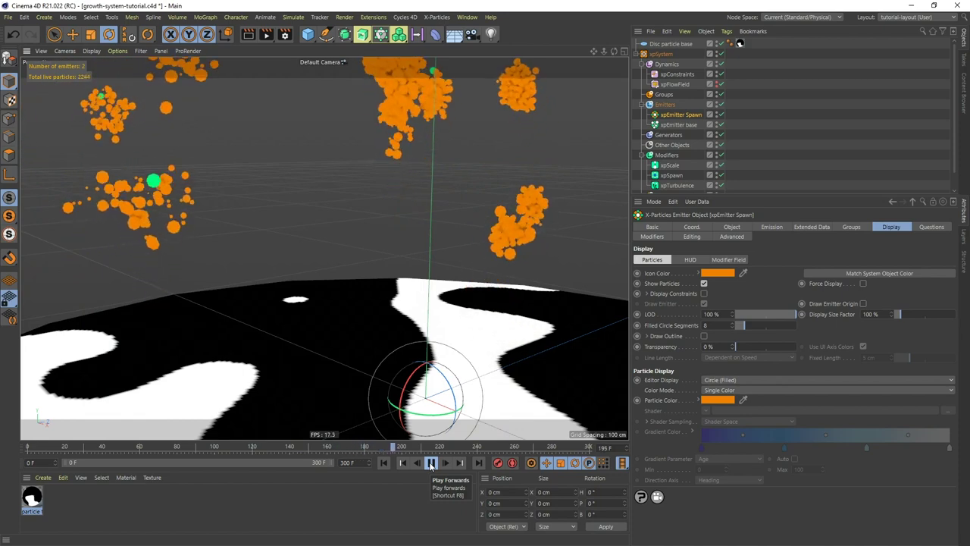
click(429, 463)
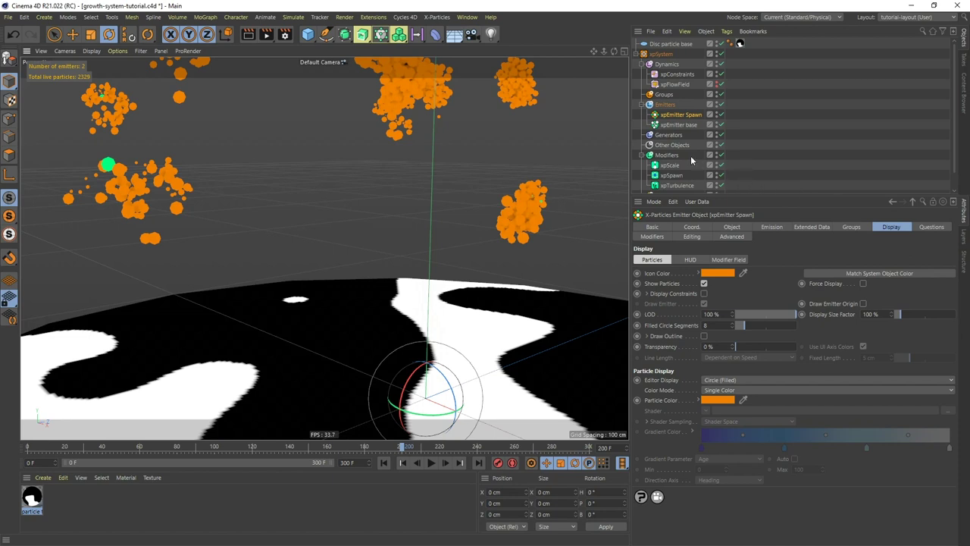
click(667, 156)
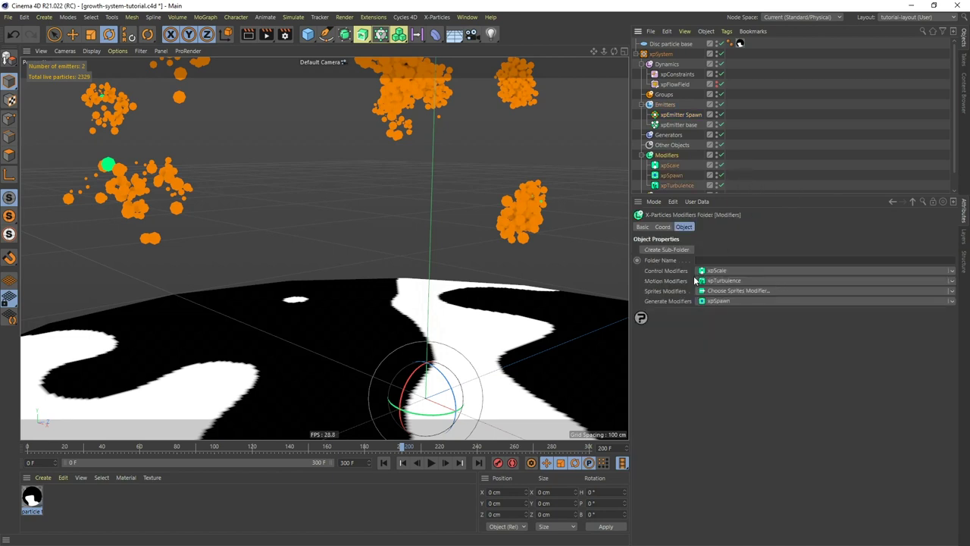
click(716, 282)
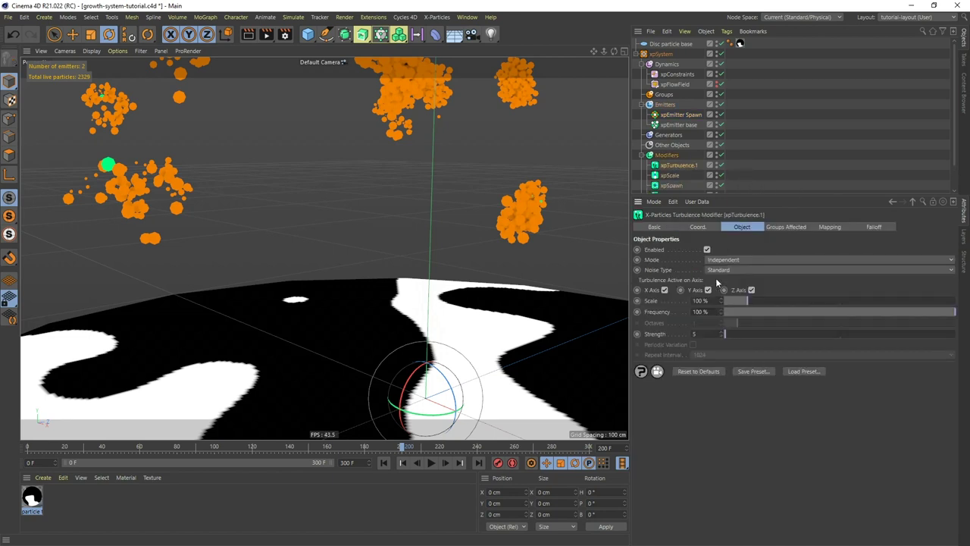
key(Delete)
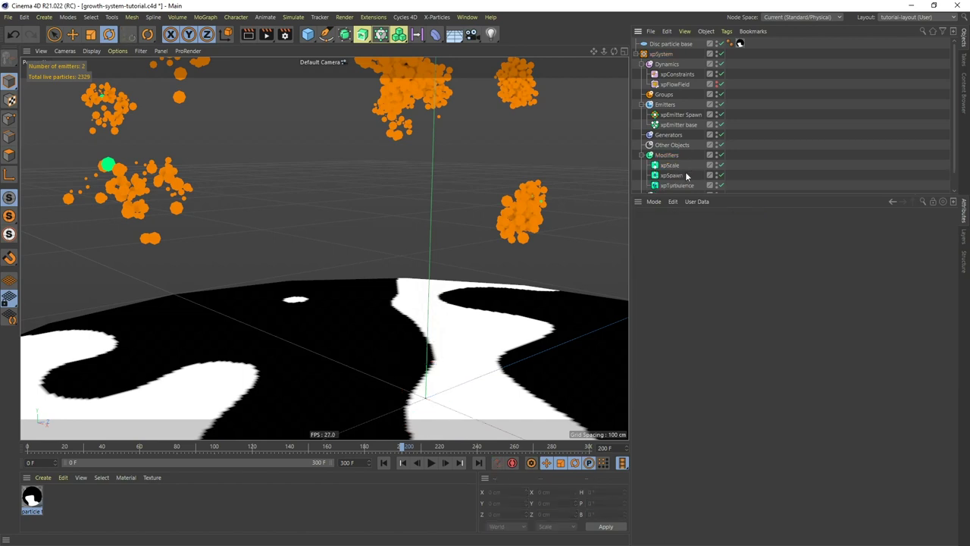
Step: Add an xpDrag motion modifier to the Modifiers folder and set its Density to Ethanol
click(667, 156)
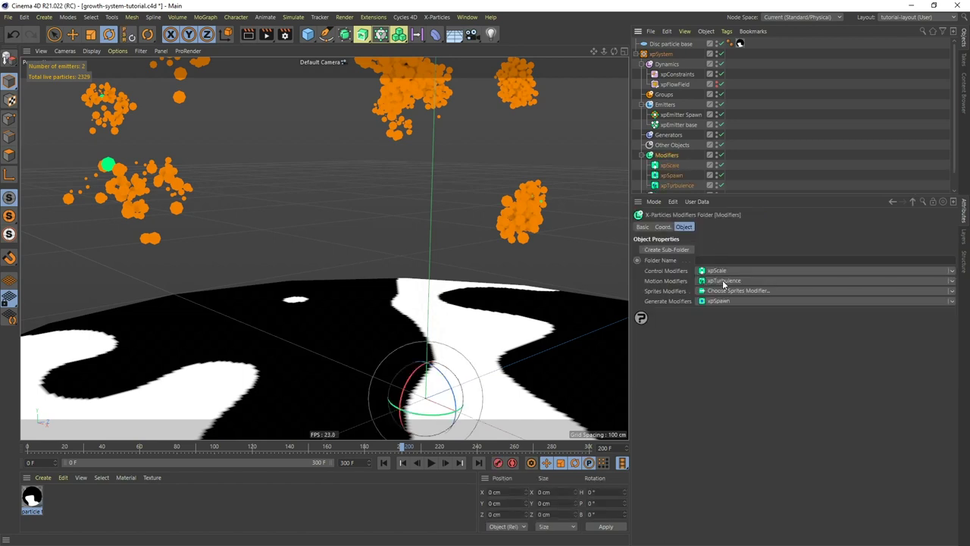
click(723, 281)
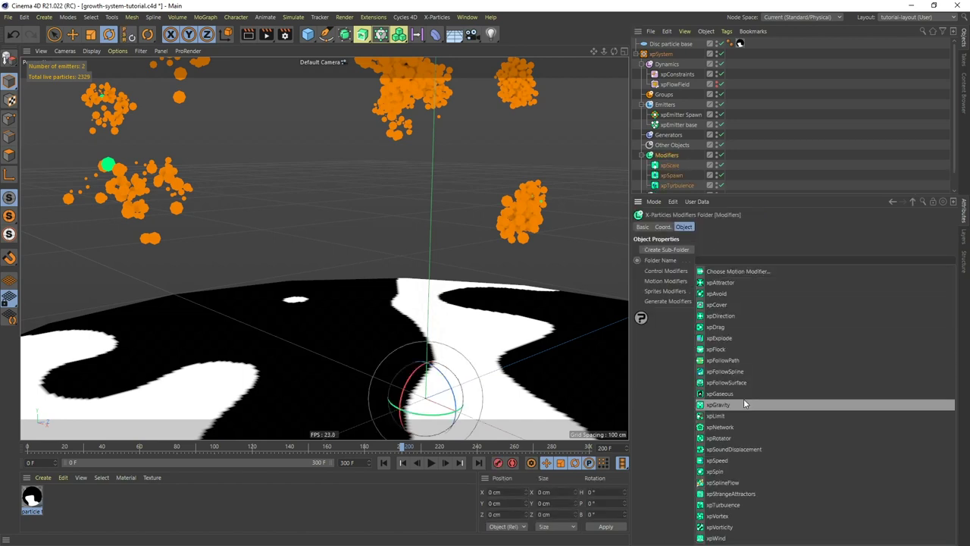
click(723, 327)
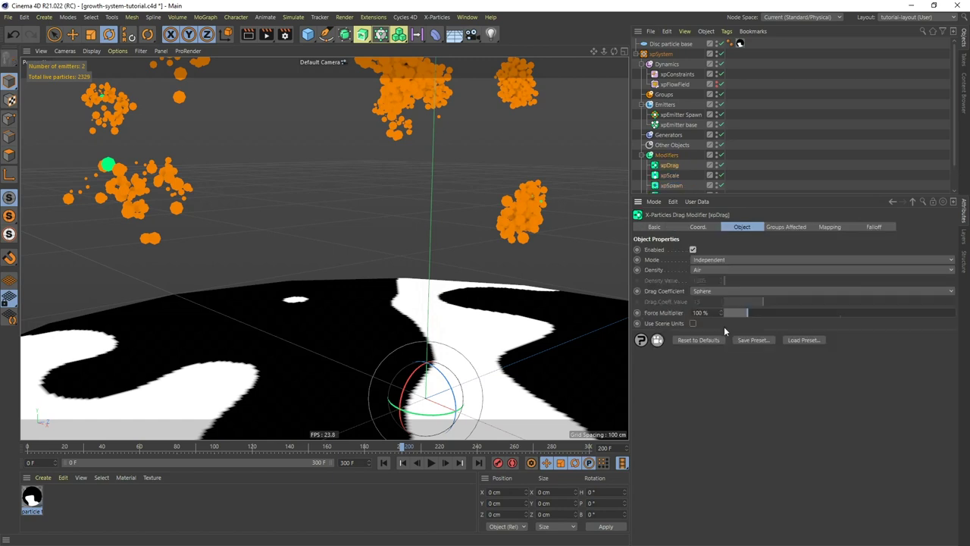
click(713, 270)
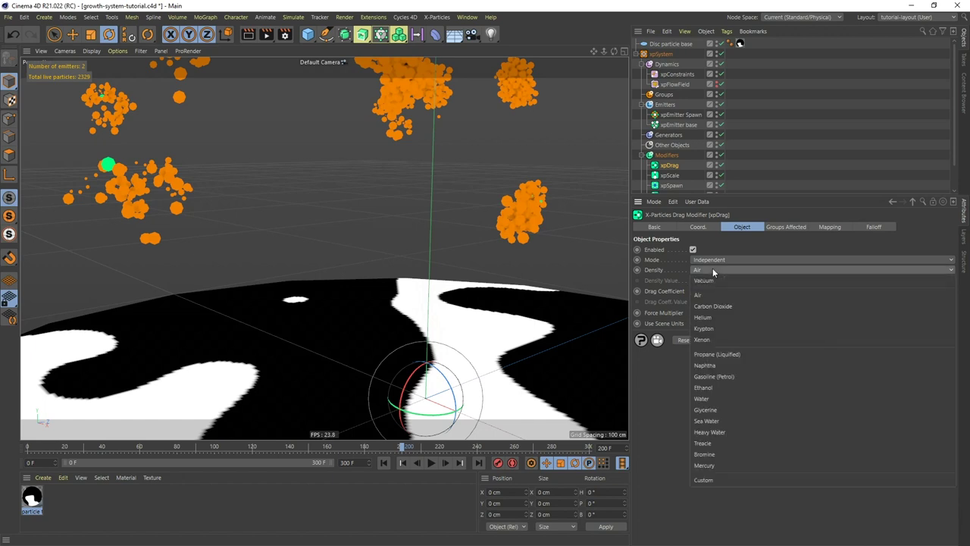
click(698, 388)
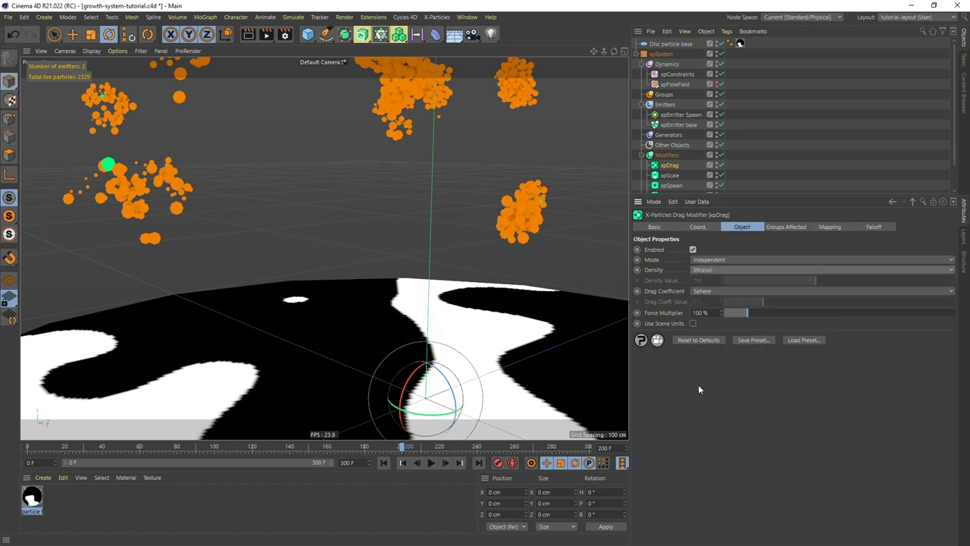
Step: Replay the simulation from the first frame and set the xpDrag Force Multiplier to 200% during playback
click(383, 464)
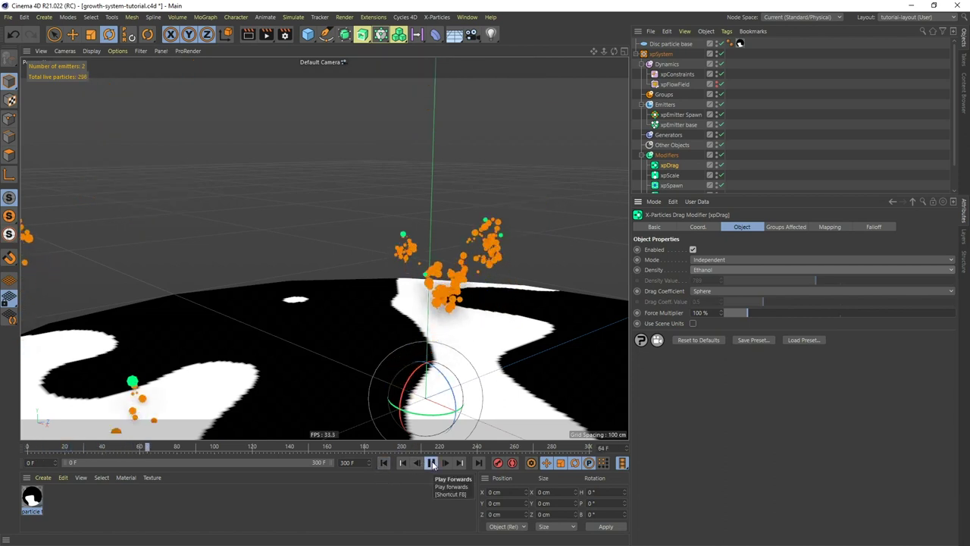
double_click(699, 312)
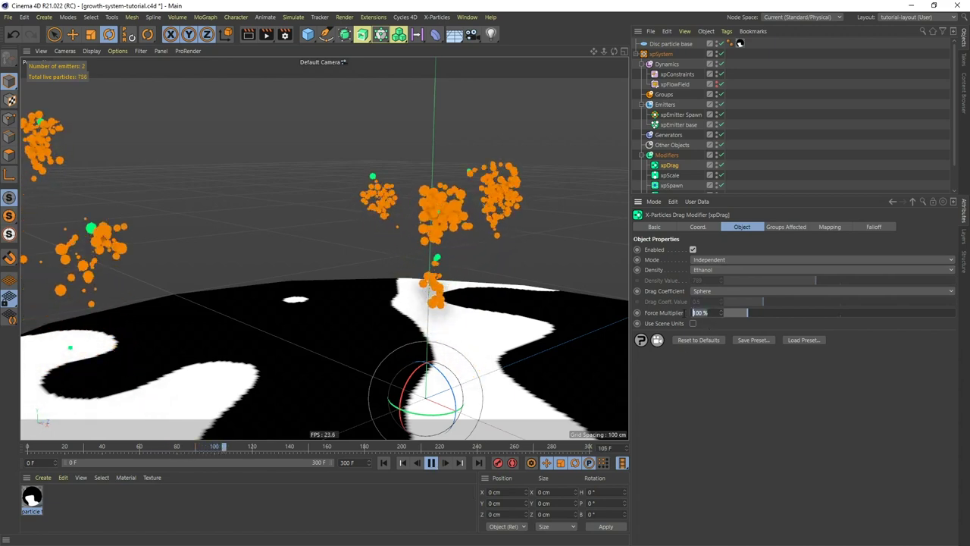
text(200)
key(Return)
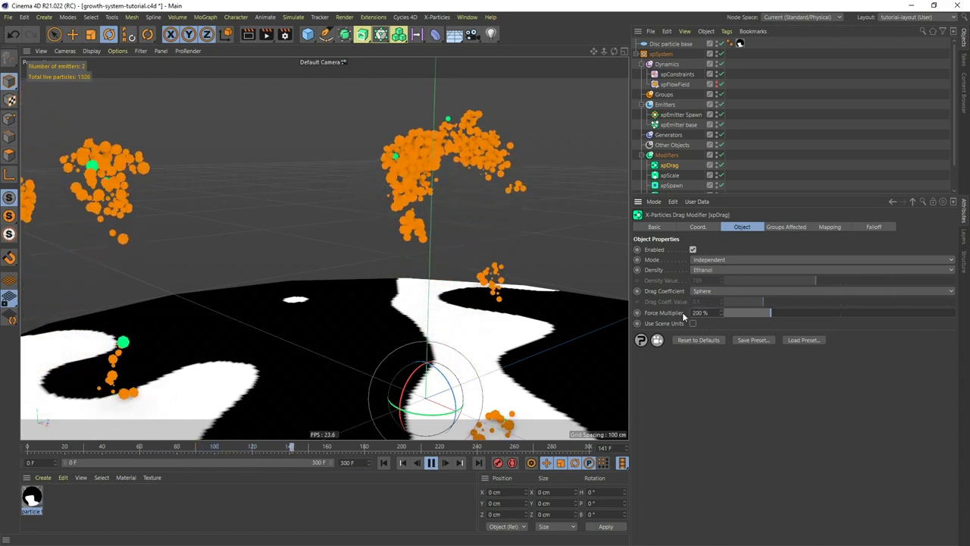
click(432, 463)
Step: Replay the simulation twice to check the stronger drag, stopping near frame 227 and then near frame 197
key(shift+f)
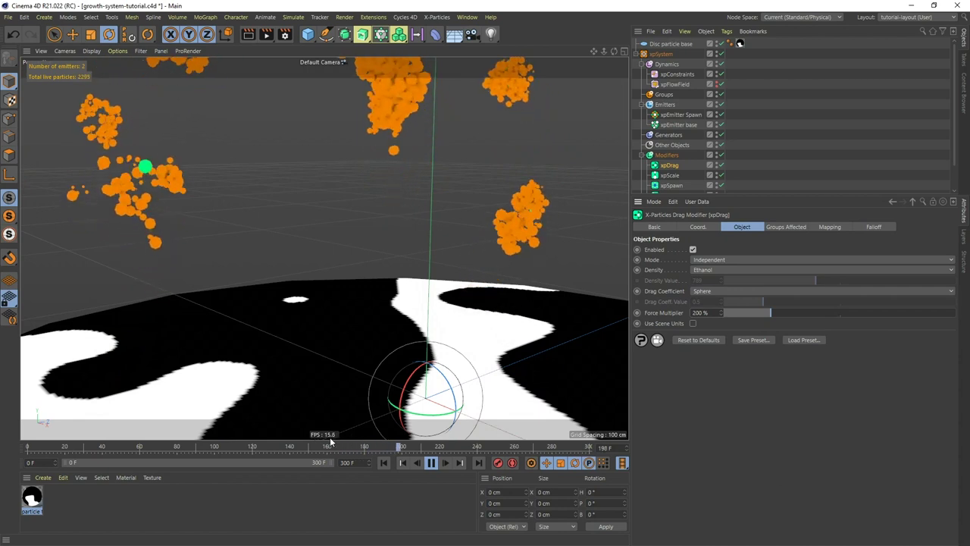
click(430, 463)
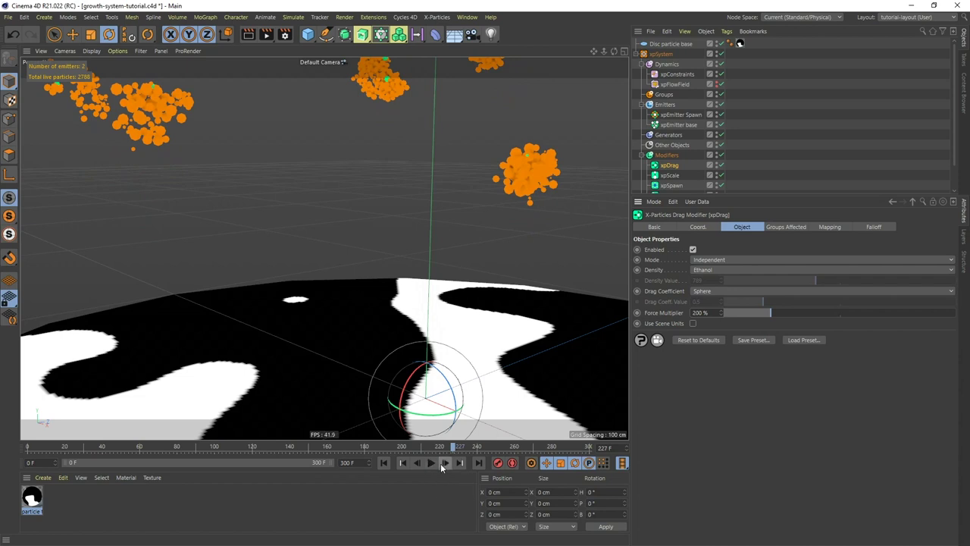
click(432, 463)
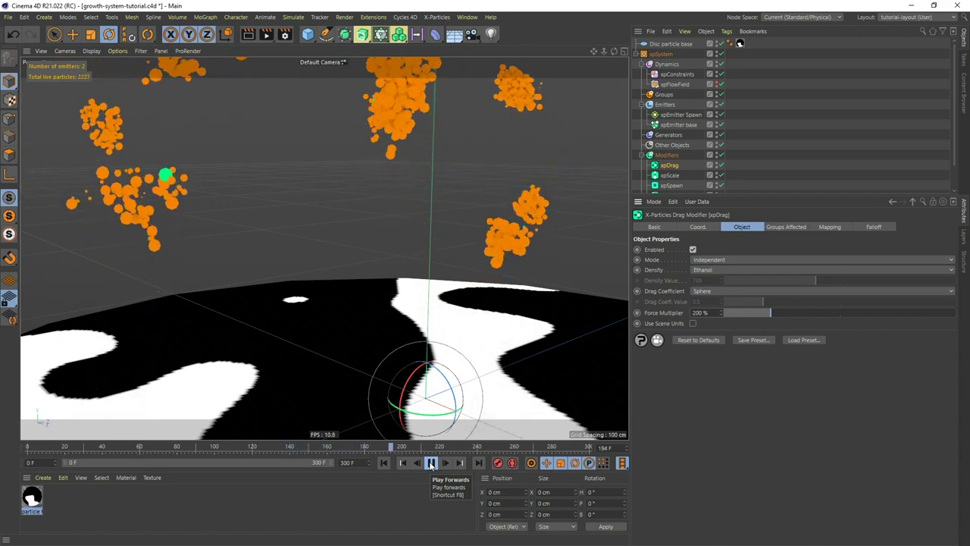
click(431, 462)
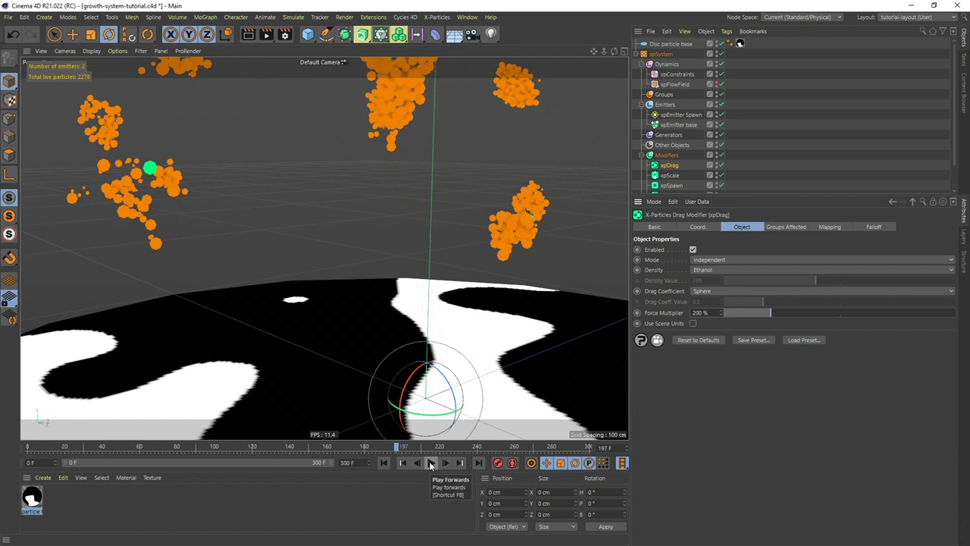
Step: Add an xpCache object to the Other Objects folder and build the external particle cache
click(674, 145)
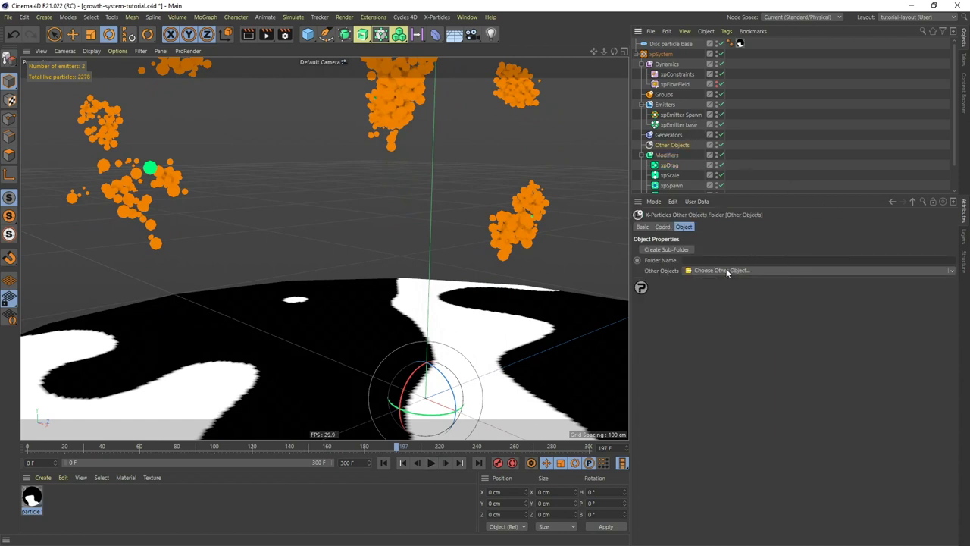
click(713, 273)
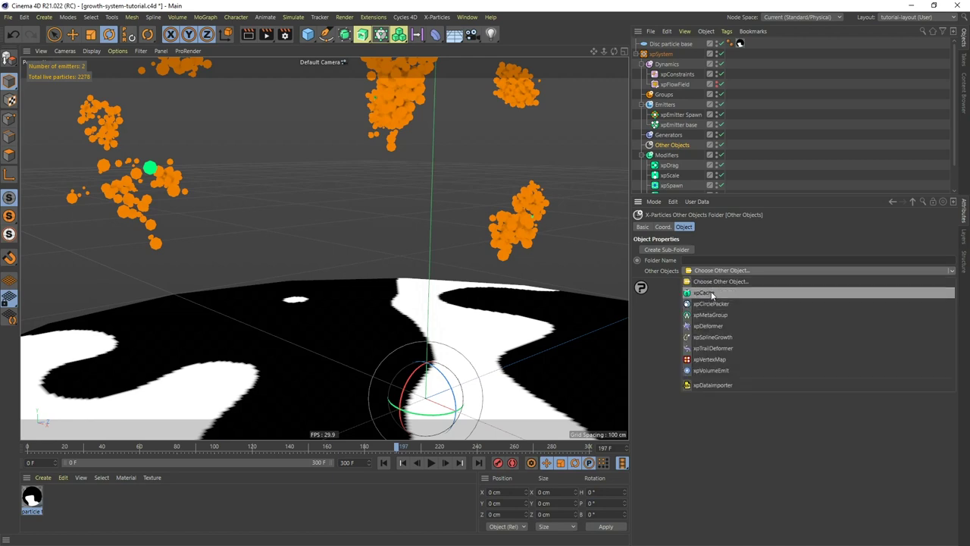
click(704, 292)
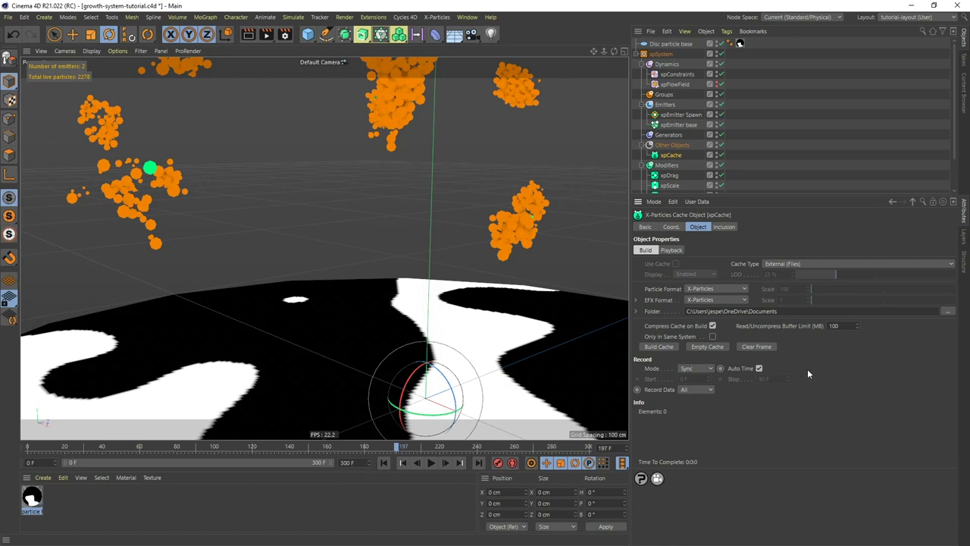
click(659, 347)
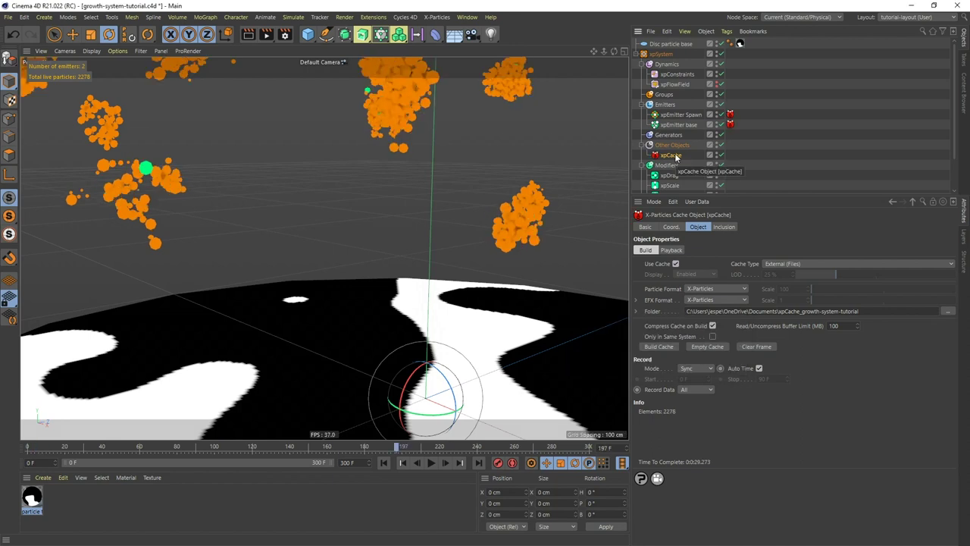
Step: Play the cached simulation from the first frame and let it loop, stopping near frame 25
click(384, 462)
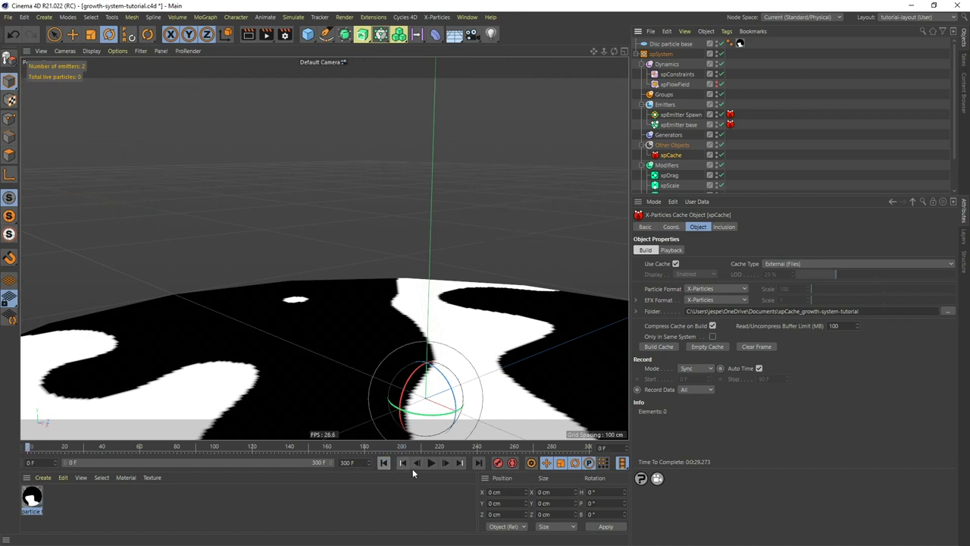
click(431, 463)
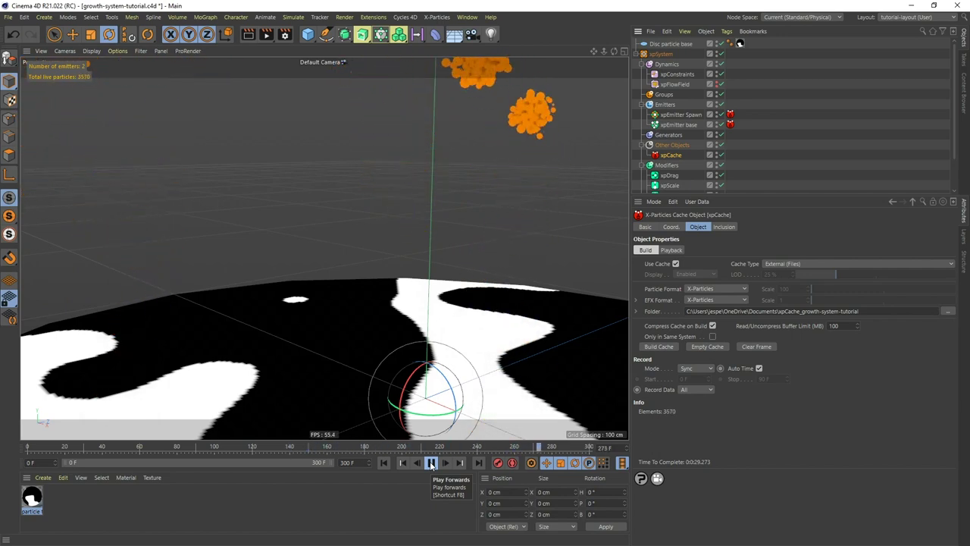
click(430, 462)
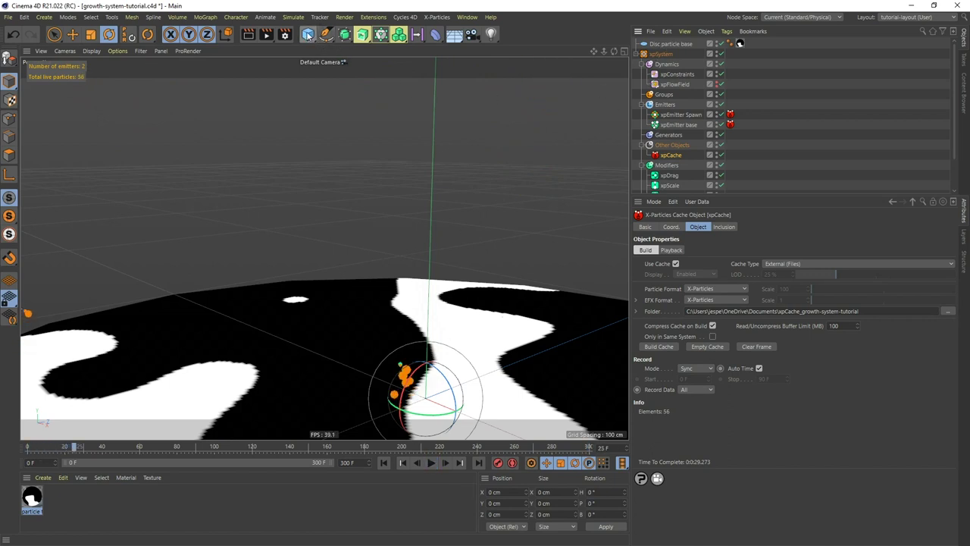
Step: Add a null object to the scene and name it scene
drag(307, 34, 343, 49)
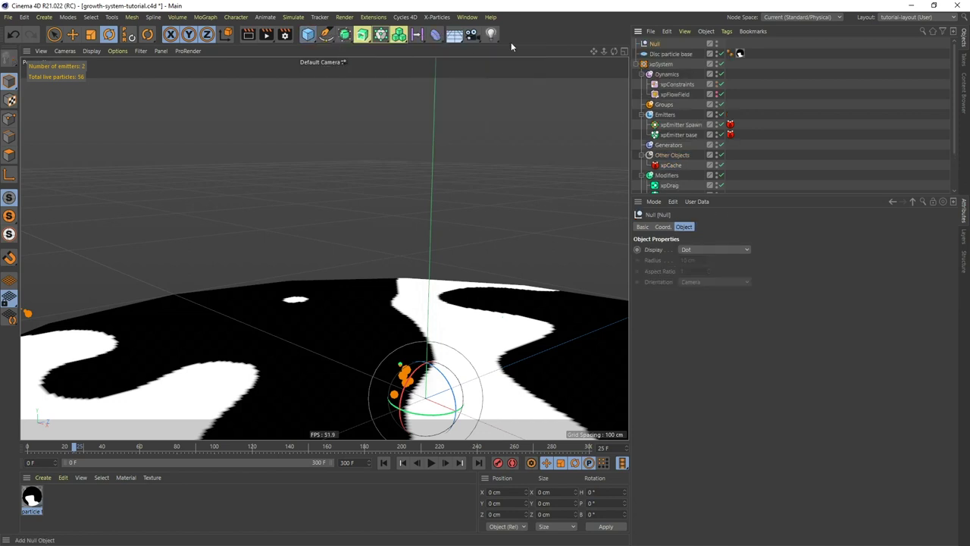
double_click(657, 44)
text(scene)
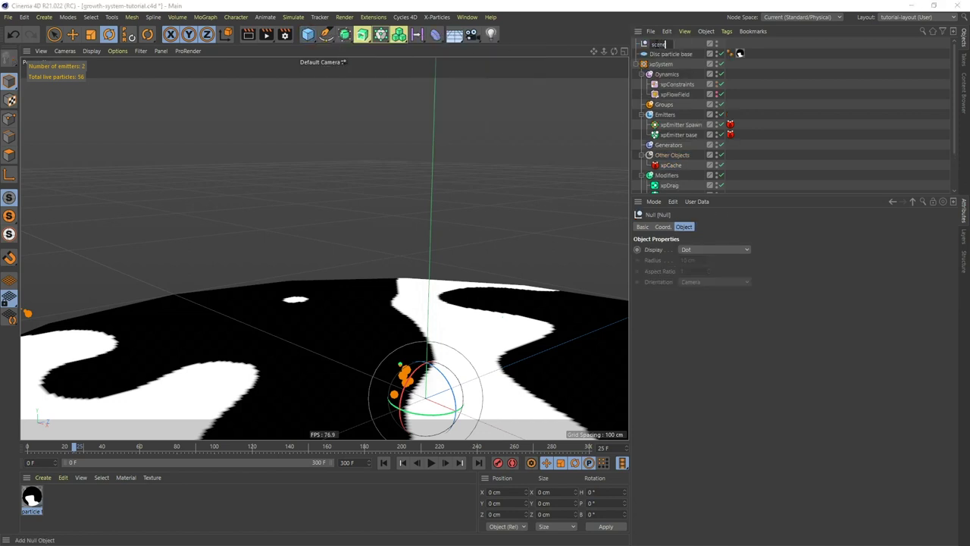
key(Return)
Step: Duplicate the scene null twice and rename the copy scene.1 as Cameras
mouse_move(657, 45)
mouse_down()
mouse_move(665, 62)
mouse_move(659, 43)
mouse_up()
double_click(660, 54)
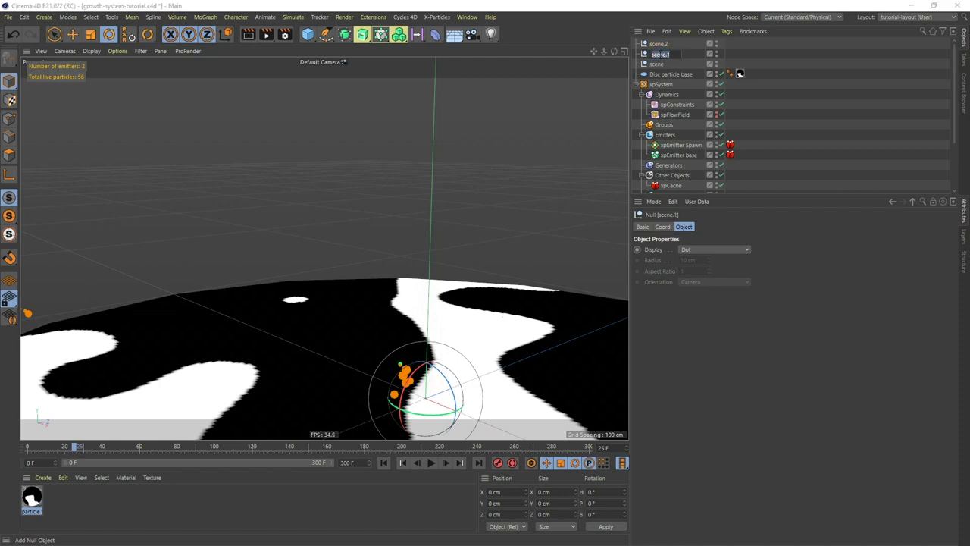
text(Carte)
text(s)
key(Return)
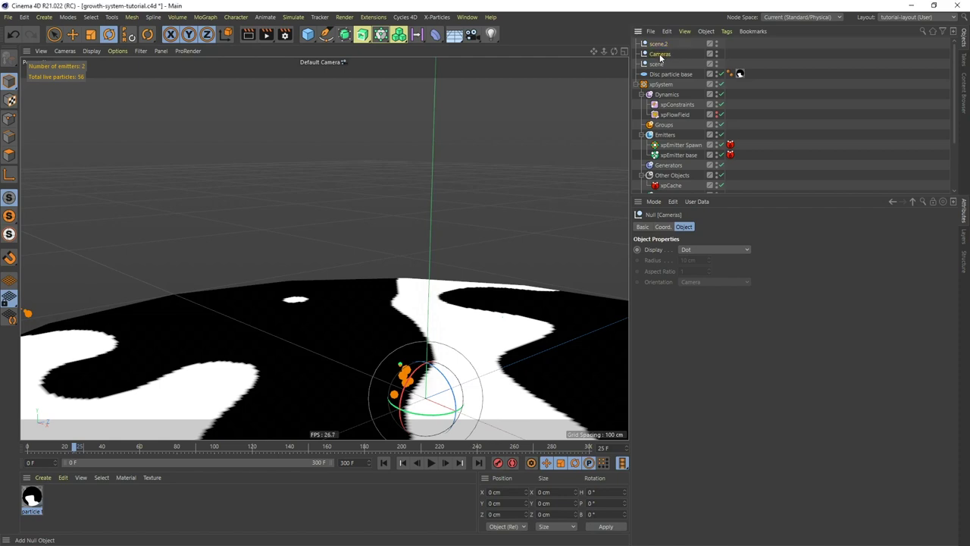
Step: Rename the scene.2 null as Light
double_click(658, 44)
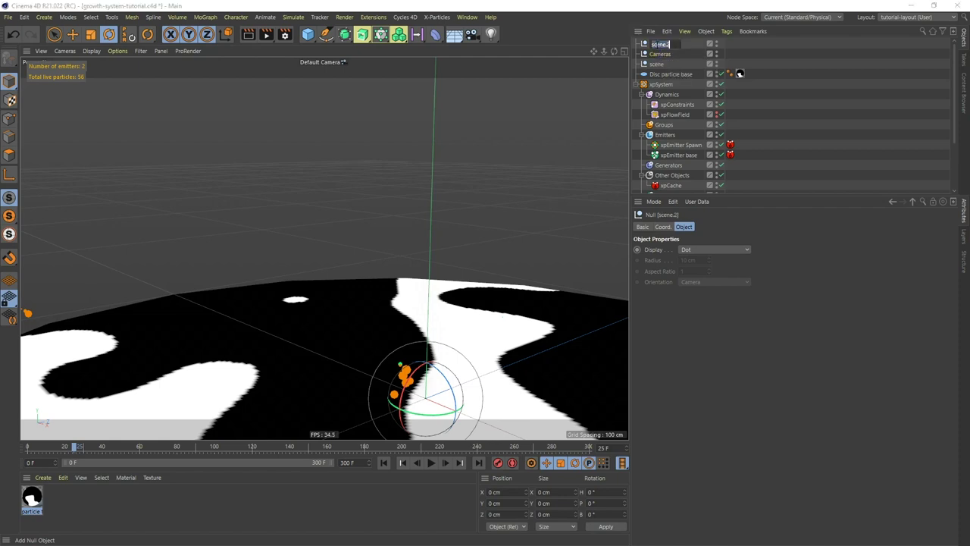
text(Light)
key(Return)
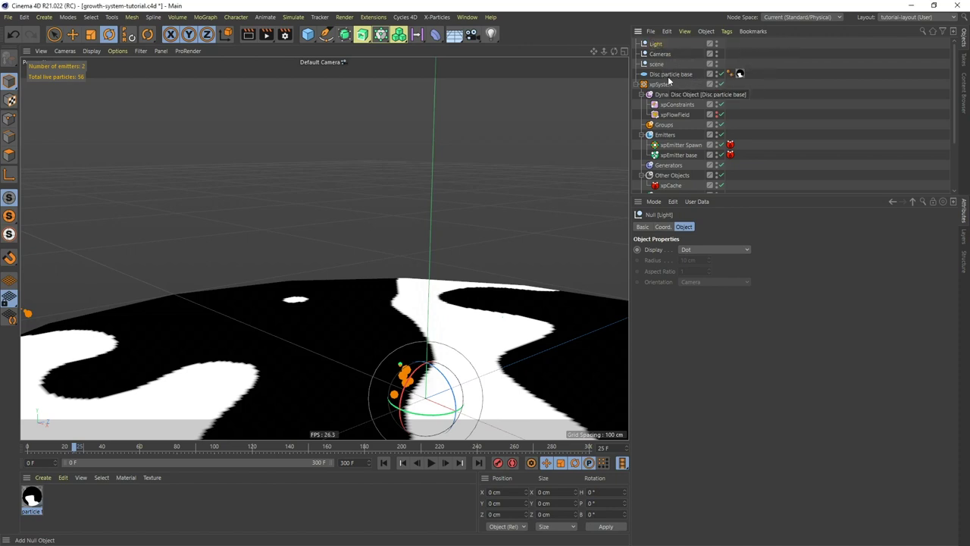
Step: Group the Disc particle base and the whole xpSystem hierarchy under the scene null
drag(758, 193, 788, 339)
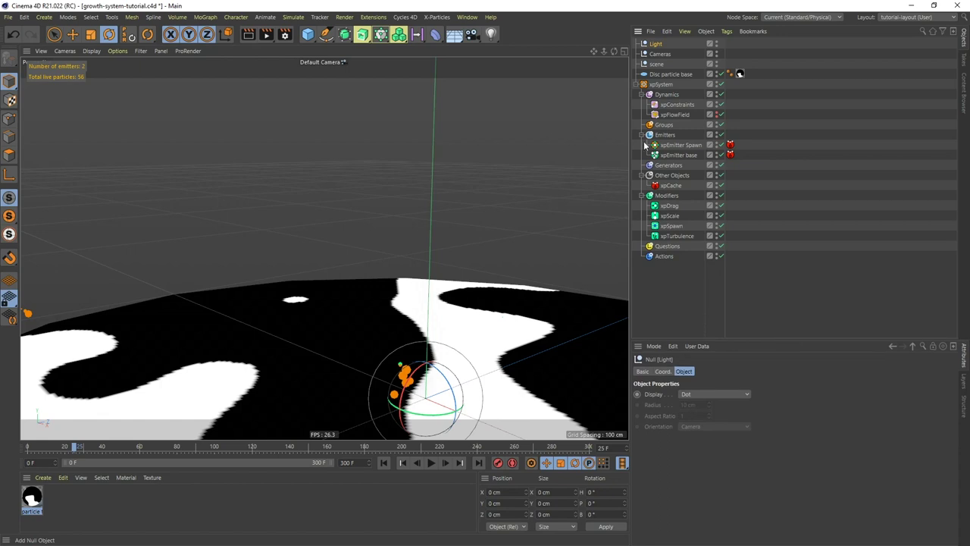
click(667, 74)
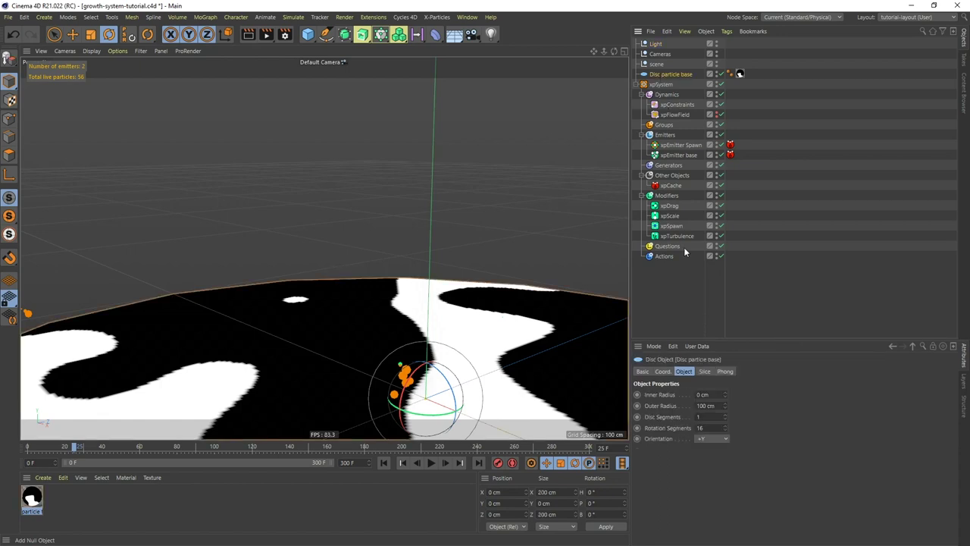
shift+click(665, 256)
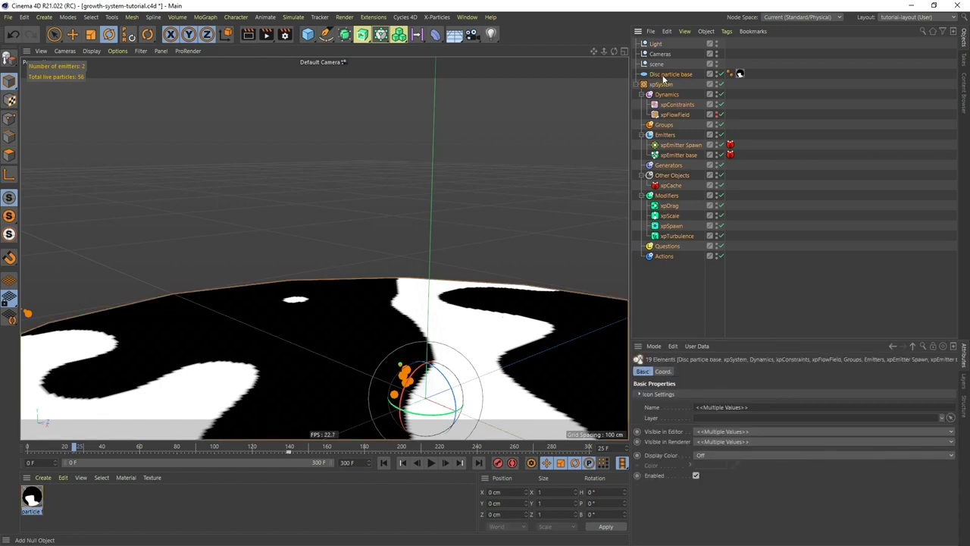
drag(653, 77, 655, 67)
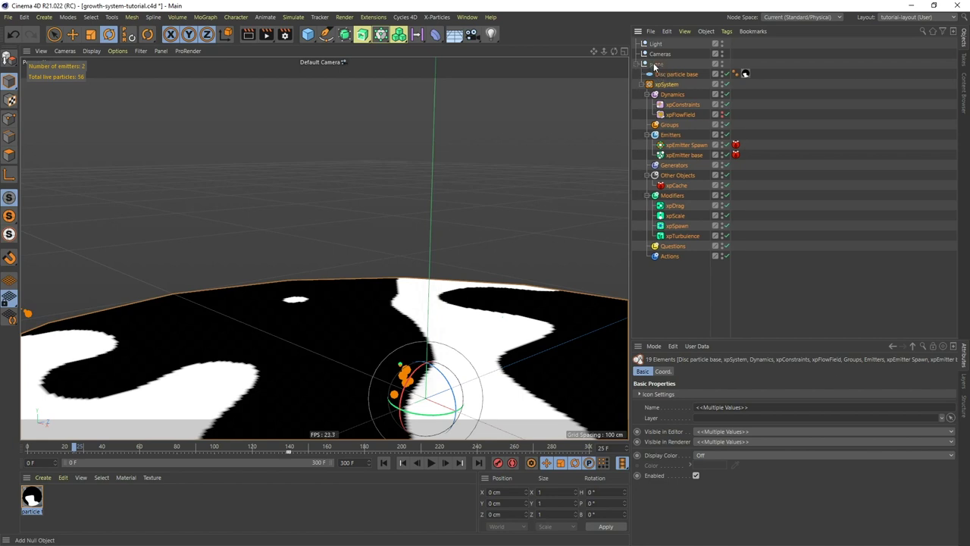
click(667, 280)
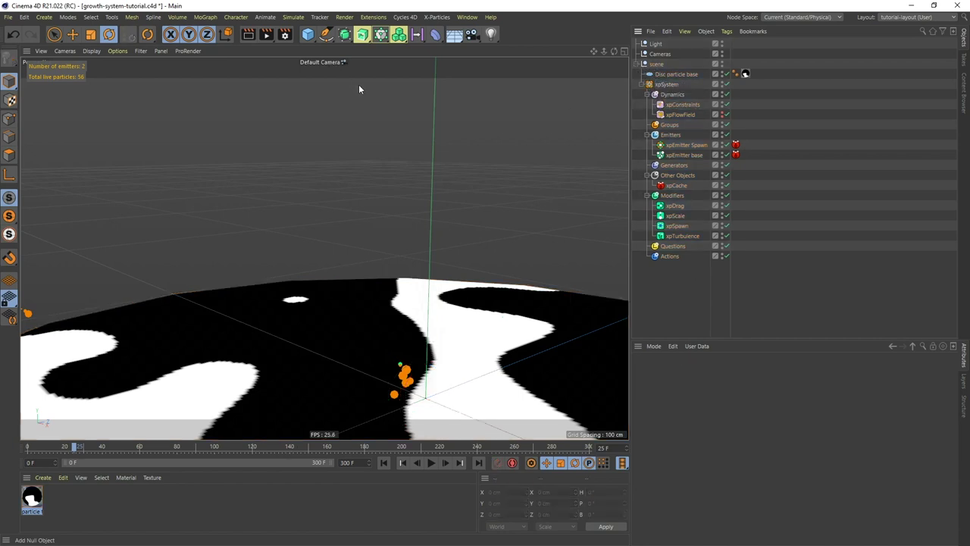
Step: Add a camera, make it a child of the Cameras null, and look through it
click(472, 35)
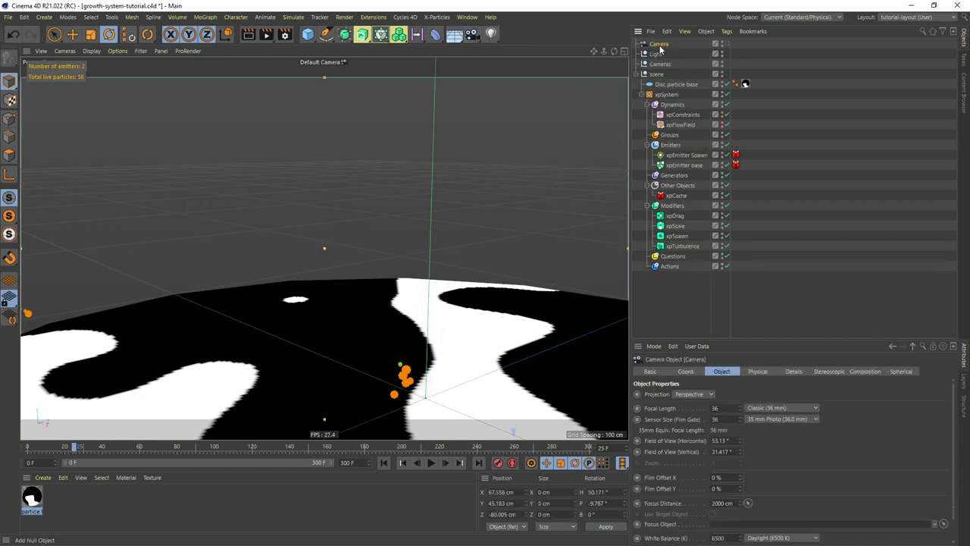
drag(661, 63, 661, 68)
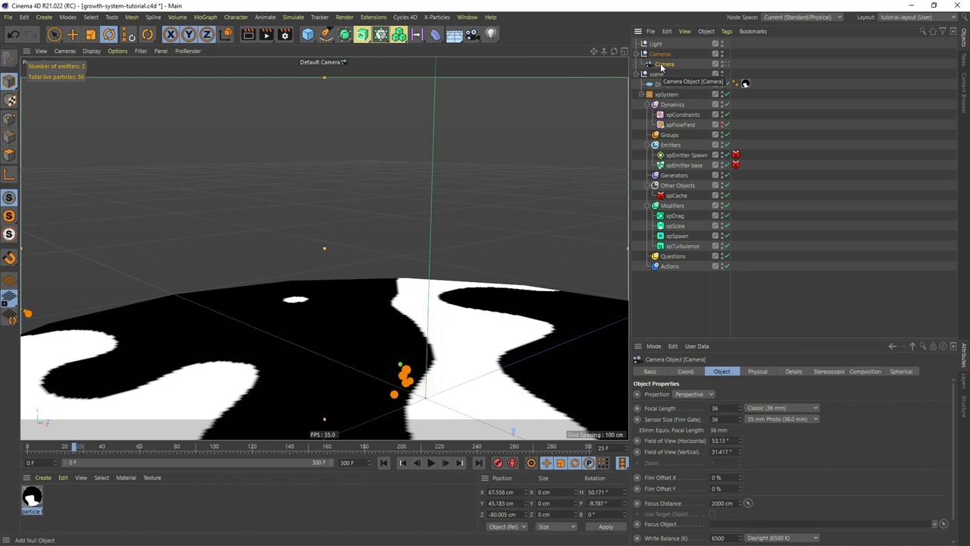
click(728, 66)
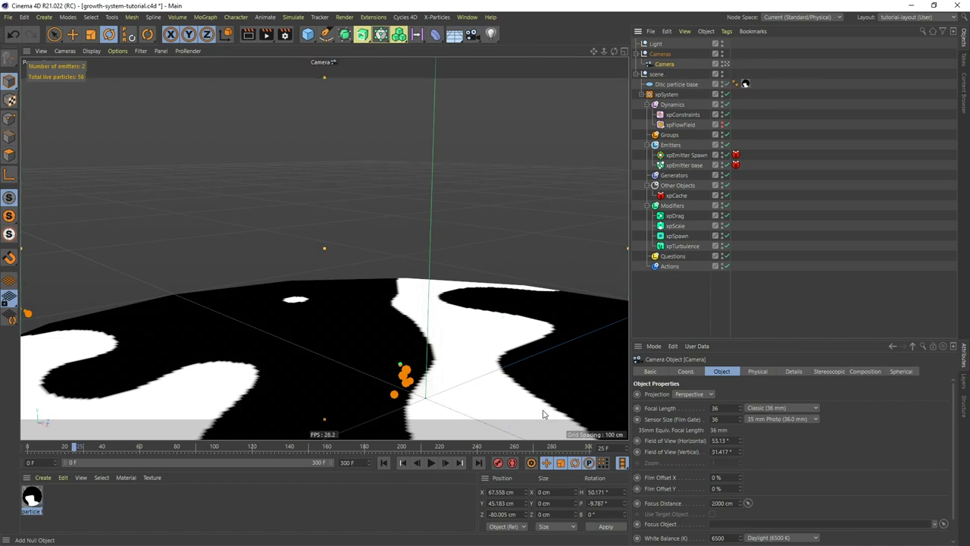
Step: Play the particle growth up to frame 159, then orbit and pull back the active camera to frame the particle clusters above the disc
click(431, 463)
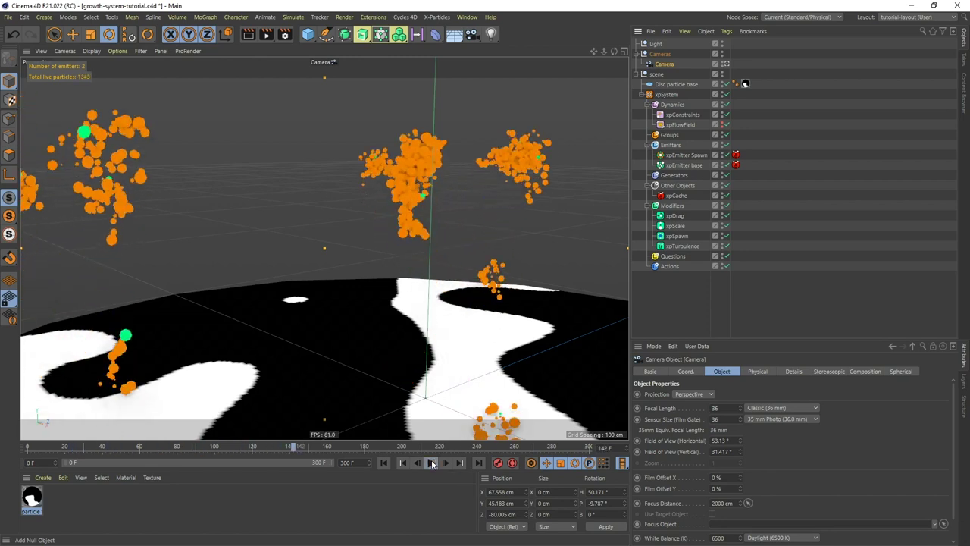
click(431, 463)
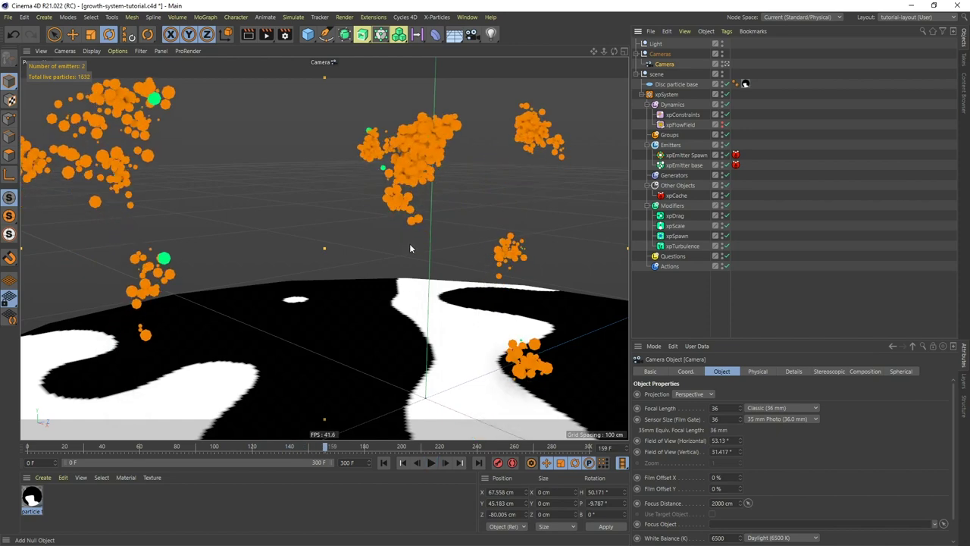
alt+drag(407, 252, 399, 206)
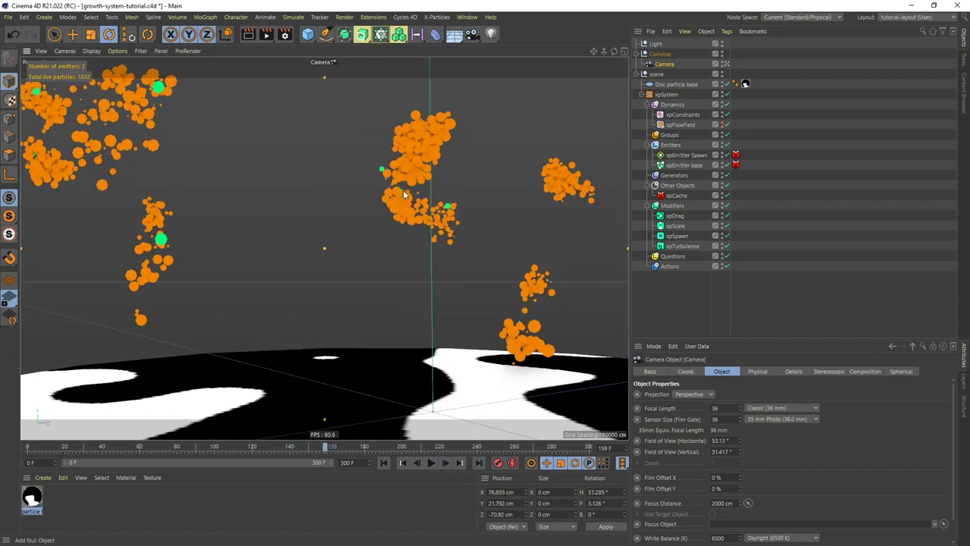
scroll(411, 197, down, 3)
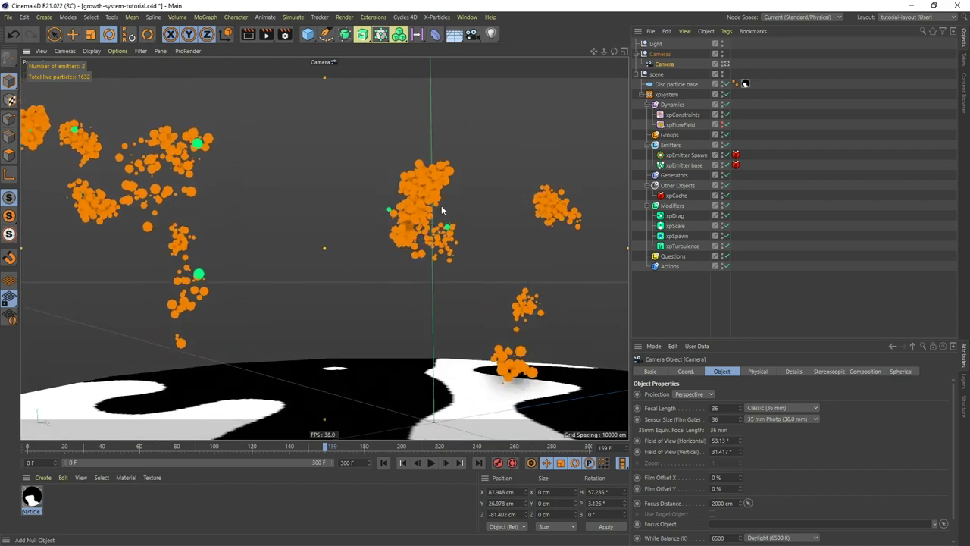
alt+drag(441, 206, 418, 206)
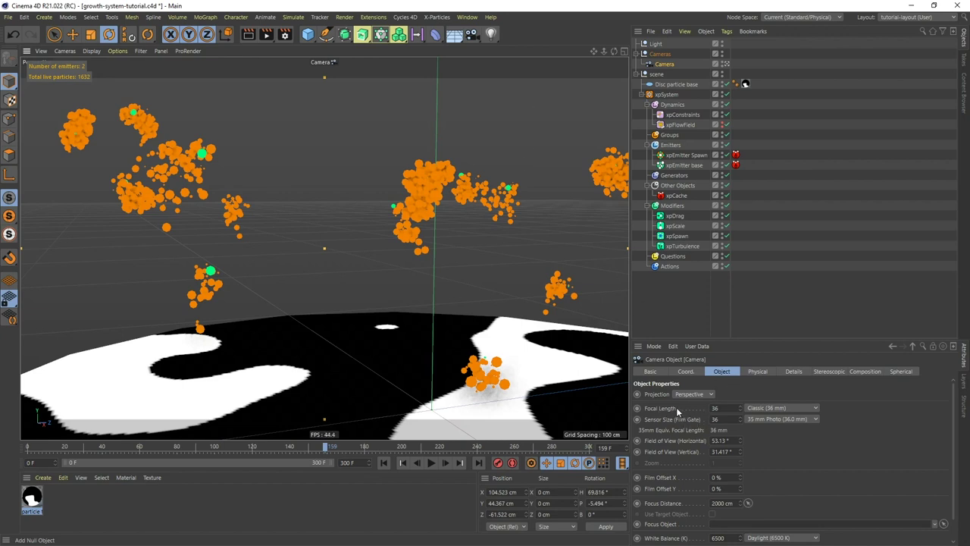
Step: Set the camera's focal length to the Super Tele (300 mm) preset
click(814, 408)
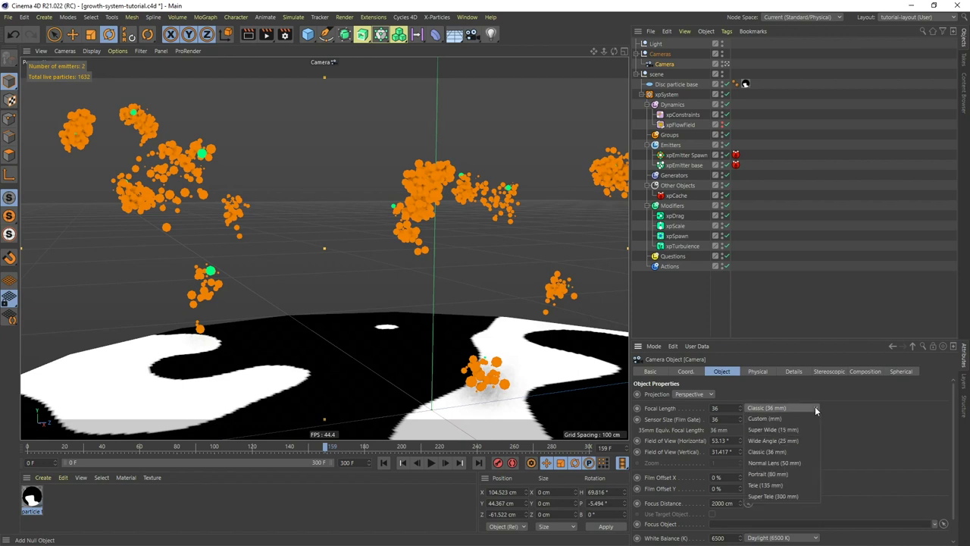
click(797, 496)
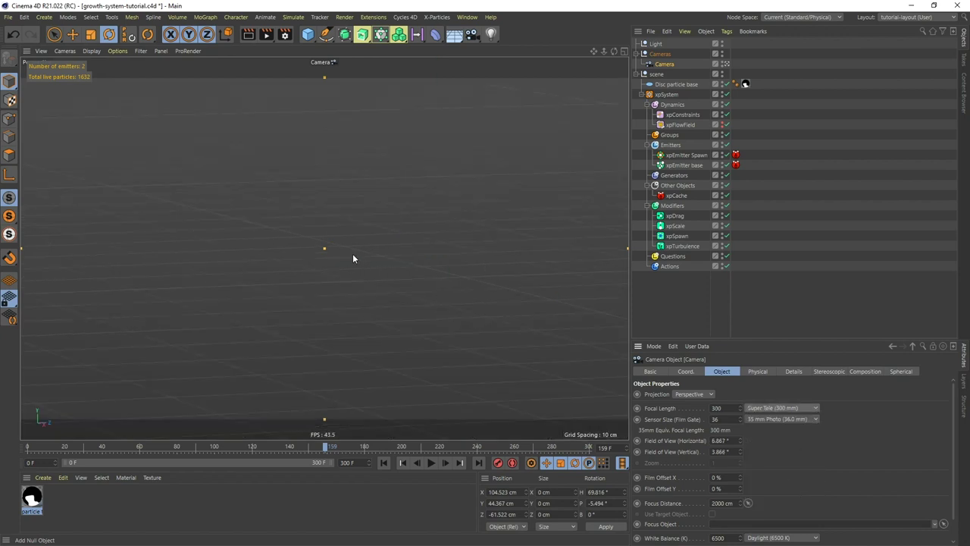
Step: Pull the camera back to take in the whole particle system and hide the Disc particle base object
scroll(326, 212, down, 5)
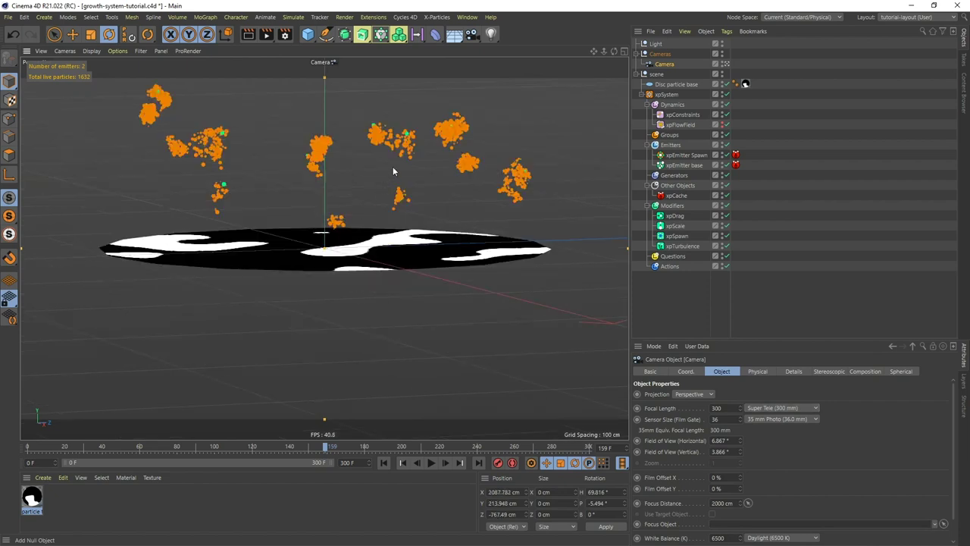
scroll(443, 176, up, 2)
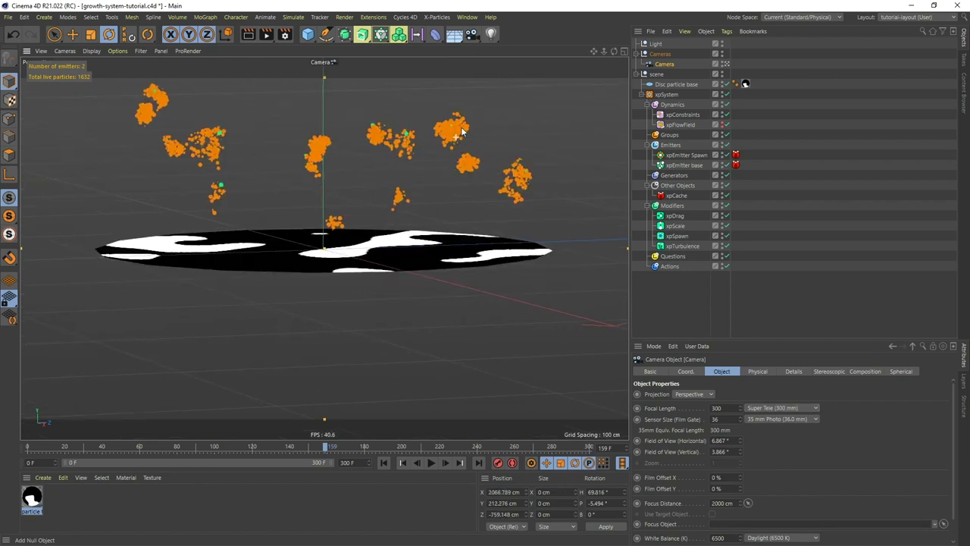
scroll(435, 136, up, 3)
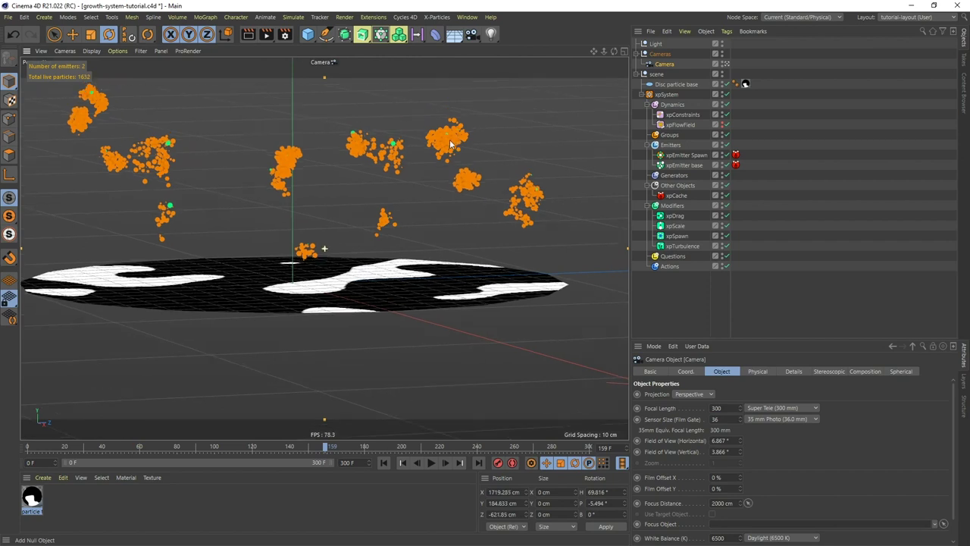
scroll(437, 183, up, 1)
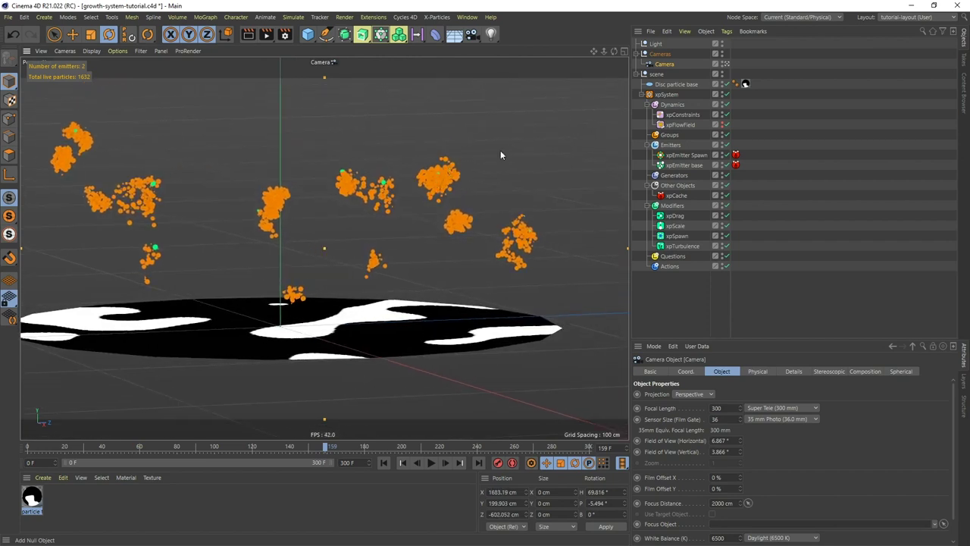
click(722, 83)
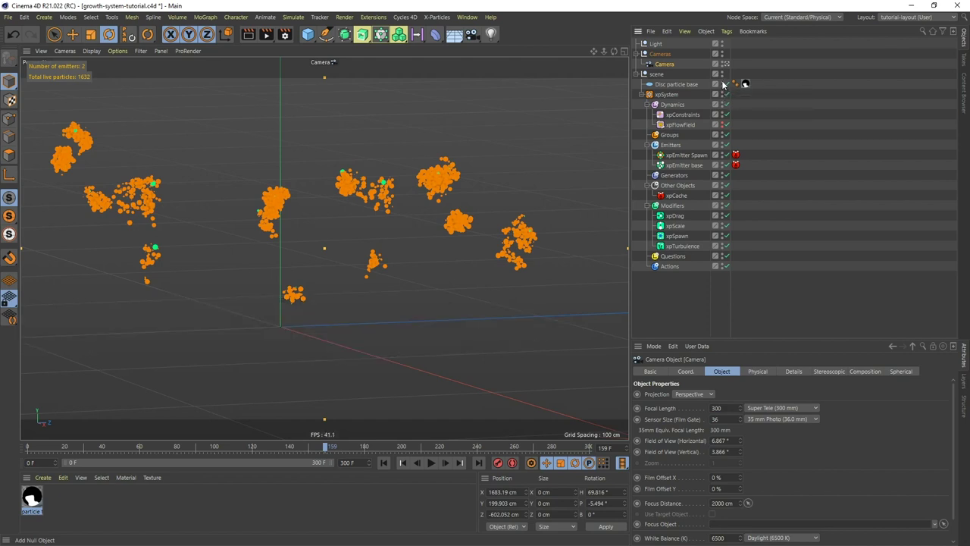
Step: Move the camera in close on the floating particle clusters and orbit to a lower, near-horizontal angle
scroll(335, 219, up, 5)
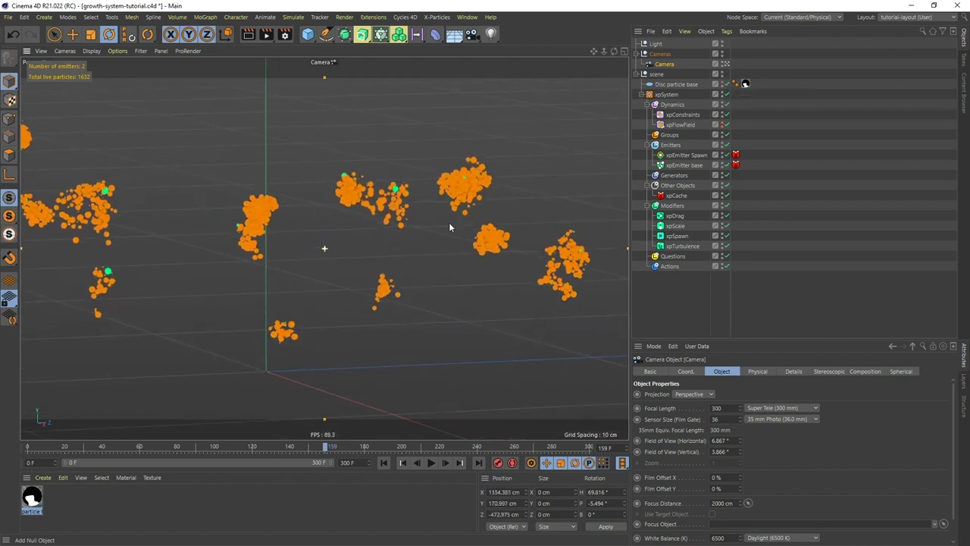
scroll(397, 213, up, 4)
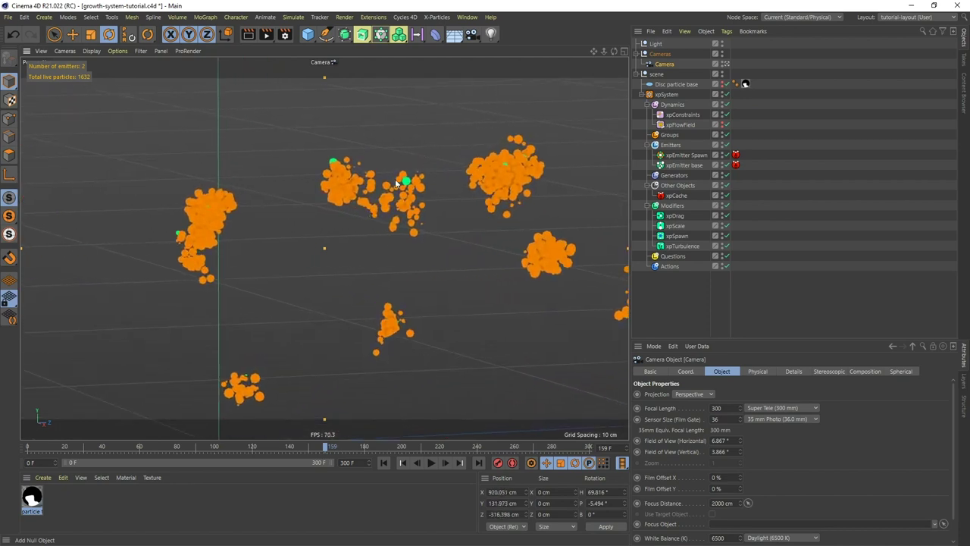
alt+drag(386, 183, 360, 188)
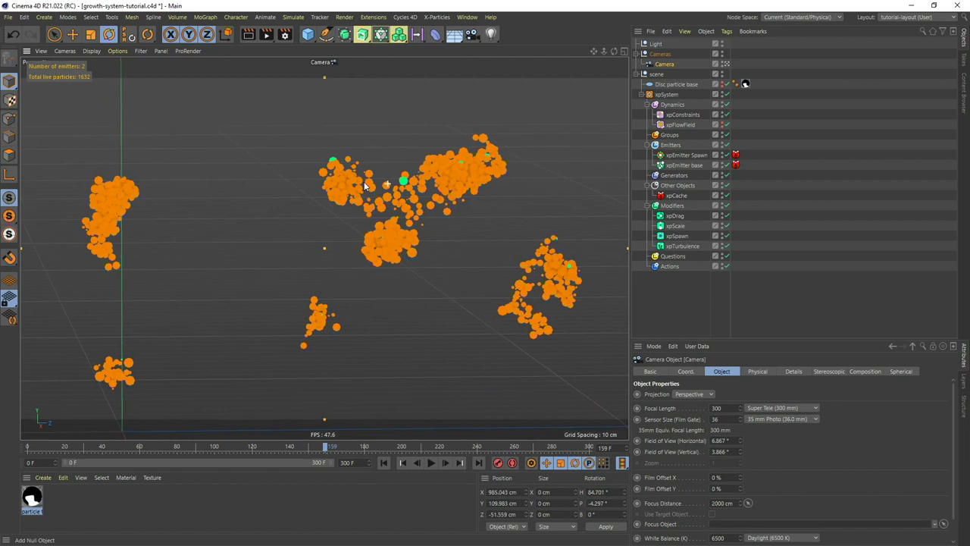
scroll(461, 169, up, 5)
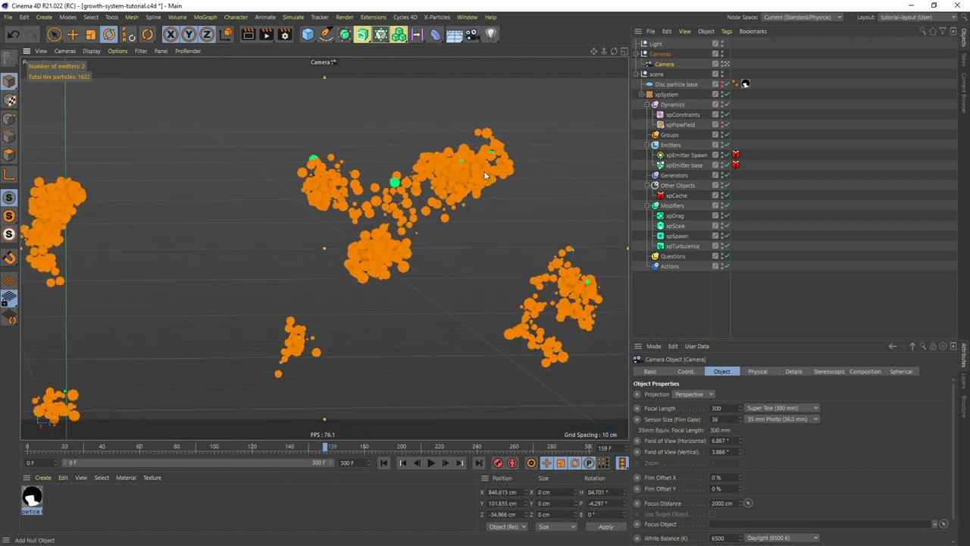
scroll(469, 178, up, 3)
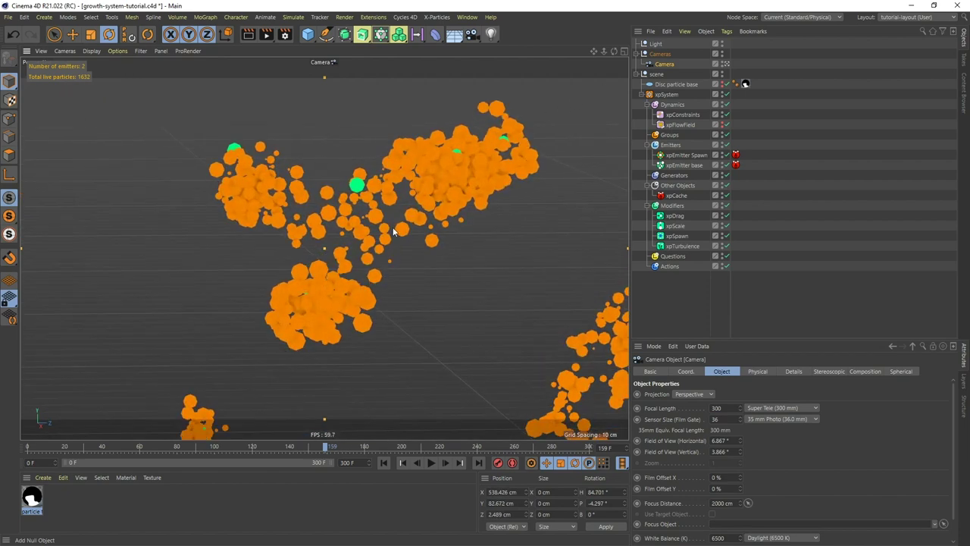
alt+middle_drag(412, 233, 301, 220)
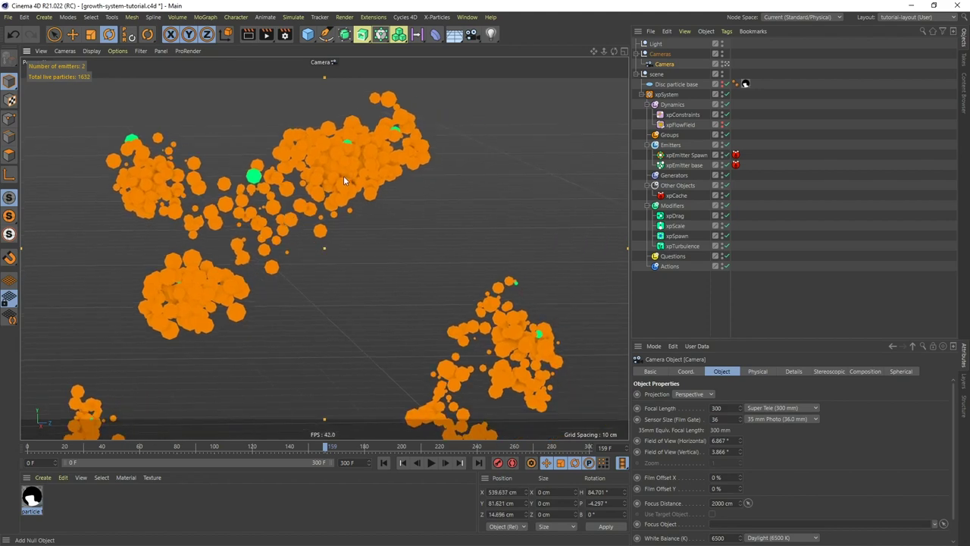
alt+drag(343, 175, 478, 199)
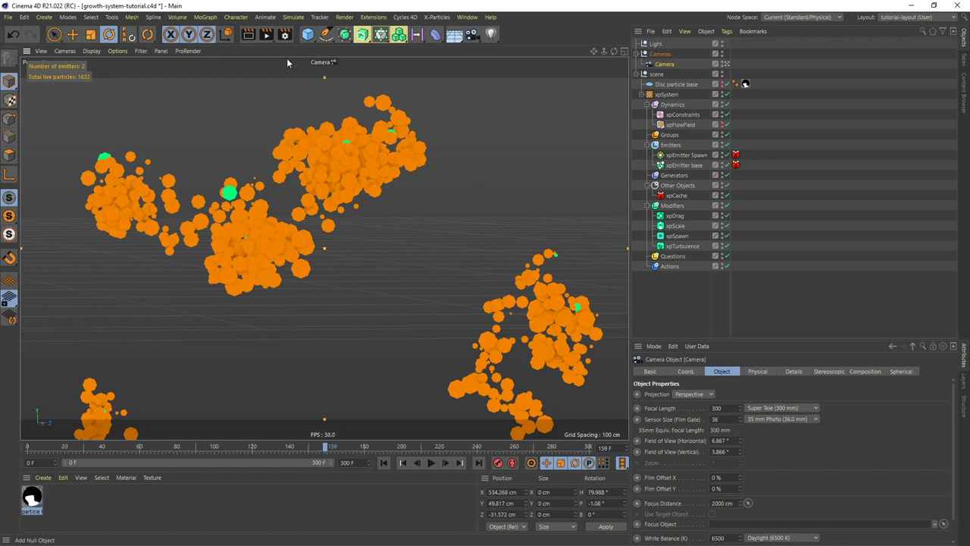
Step: Set the render output's film aspect to Panavision (2.39:1) and close the render settings
click(285, 35)
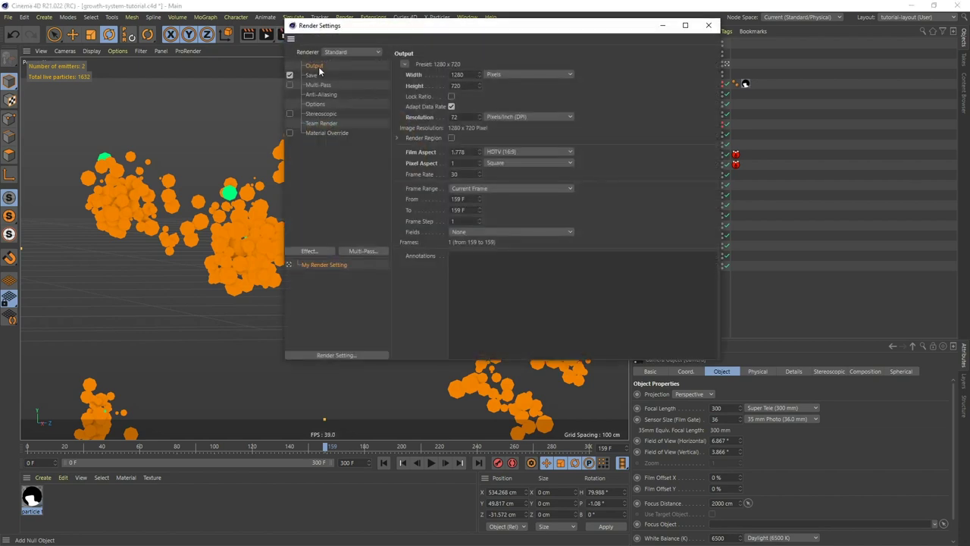
click(571, 153)
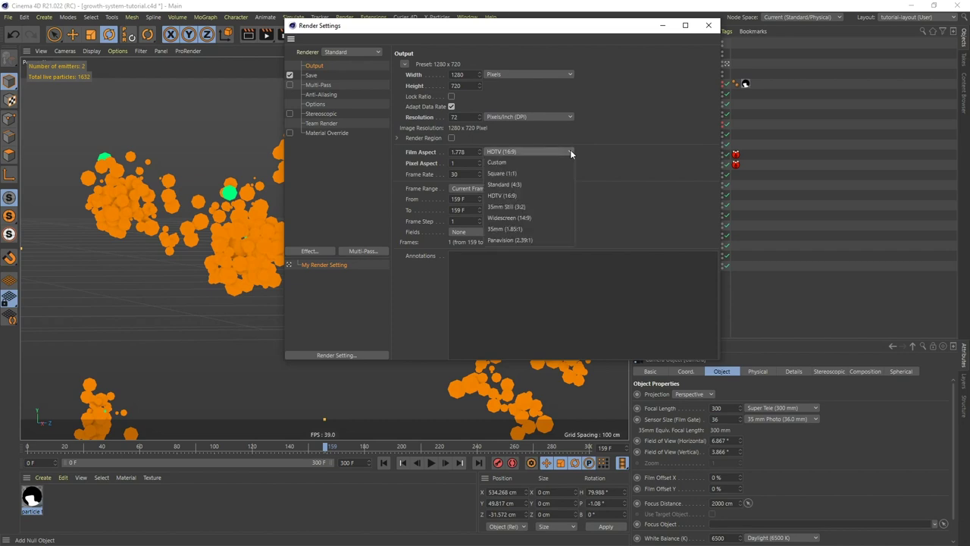
click(518, 240)
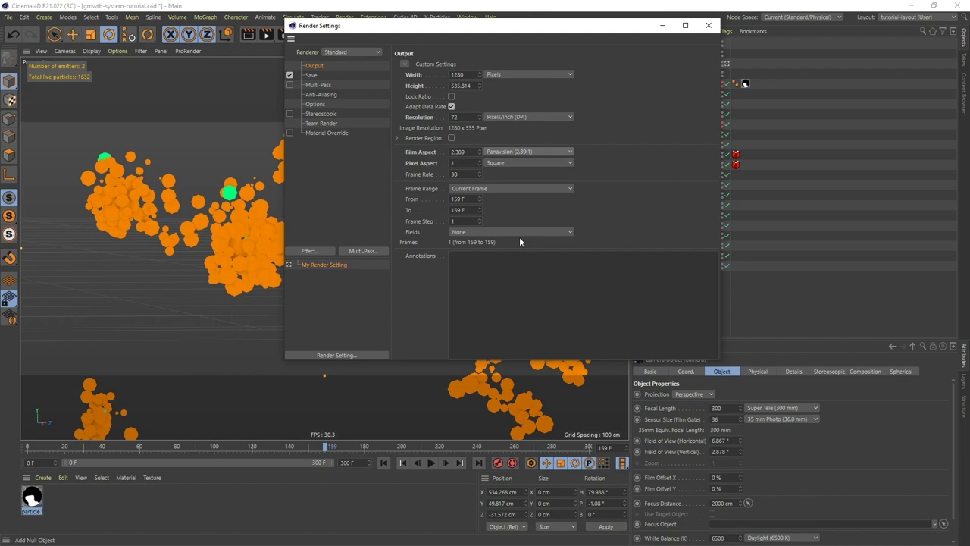
drag(490, 29, 705, 71)
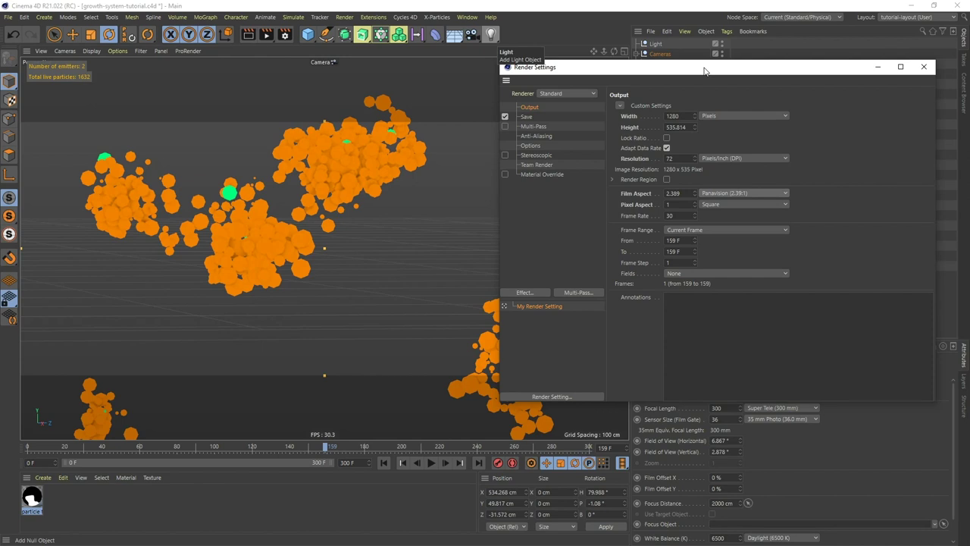
drag(704, 71, 666, 95)
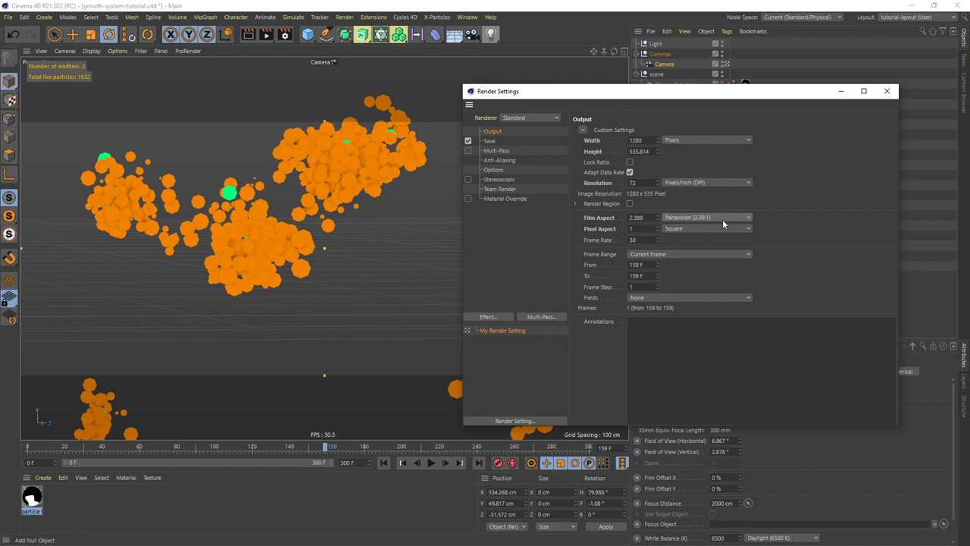
click(887, 91)
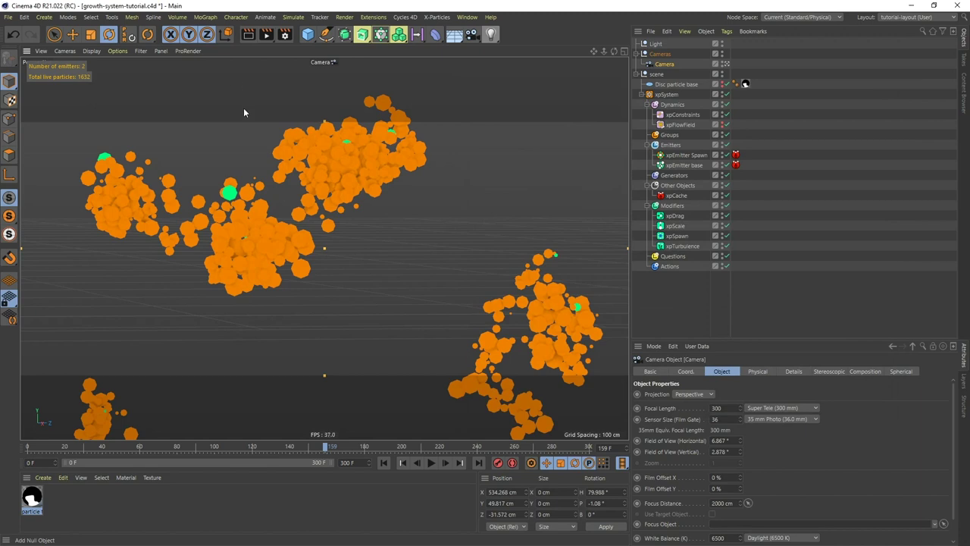
Step: Set the opacity of the viewport's tinted safe-frame border to 95%
click(117, 51)
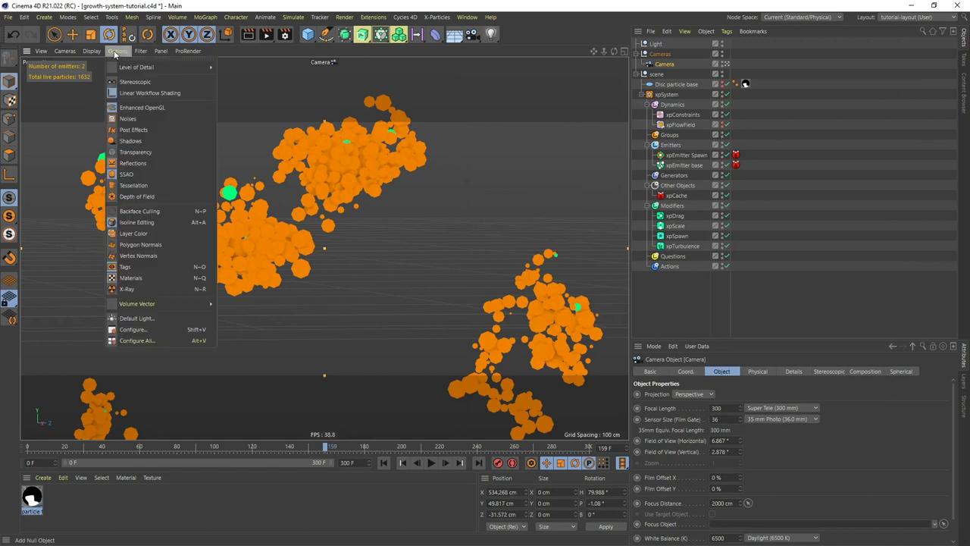
click(135, 330)
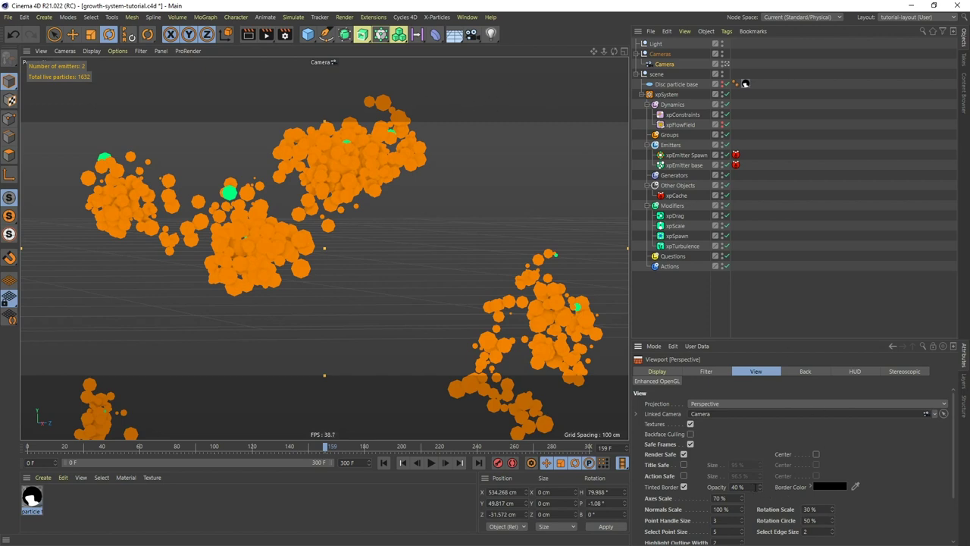
click(732, 486)
text(95)
key(Return)
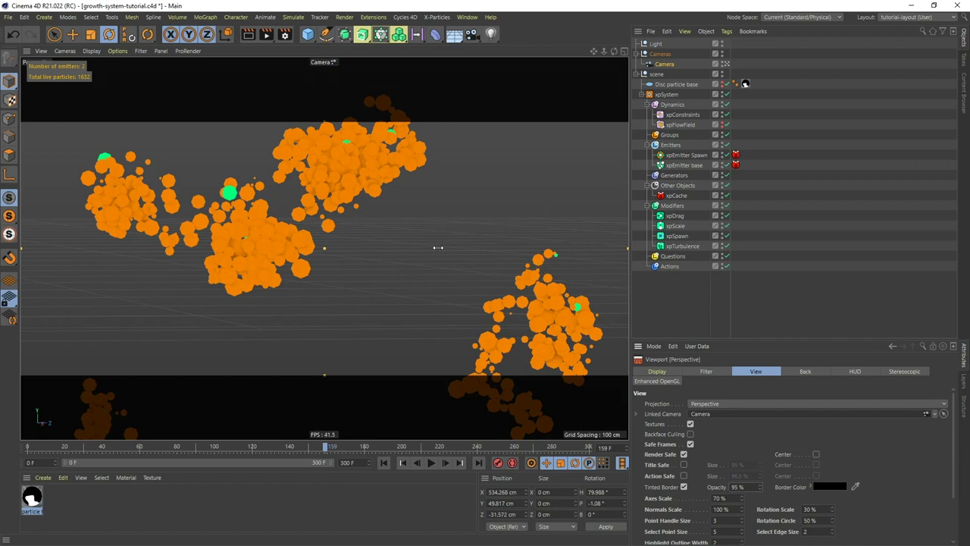
Step: Orbit and pan the camera around the particle clusters to compose a widescreen shot with clusters on both sides of the frame
alt+drag(438, 247, 371, 199)
alt+drag(298, 180, 435, 198)
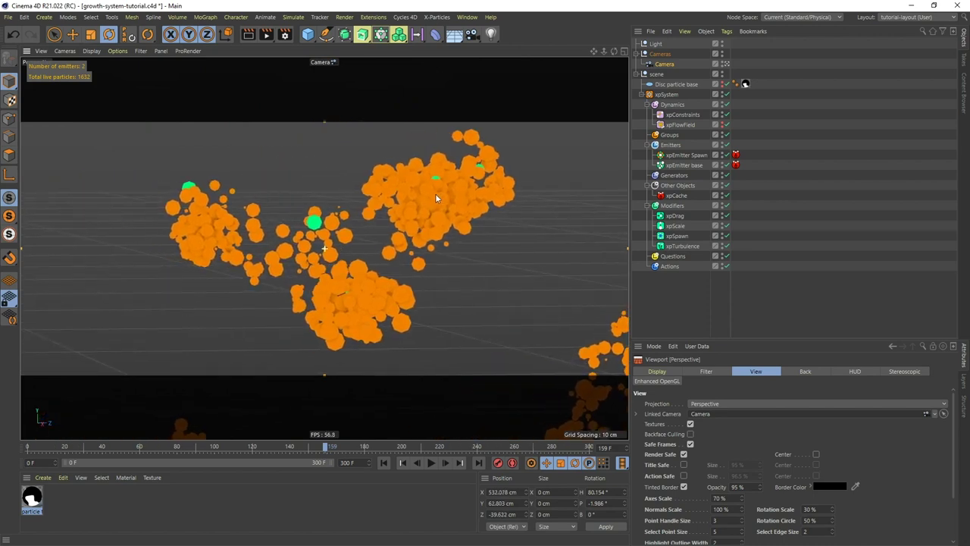
alt+middle_drag(436, 199, 460, 197)
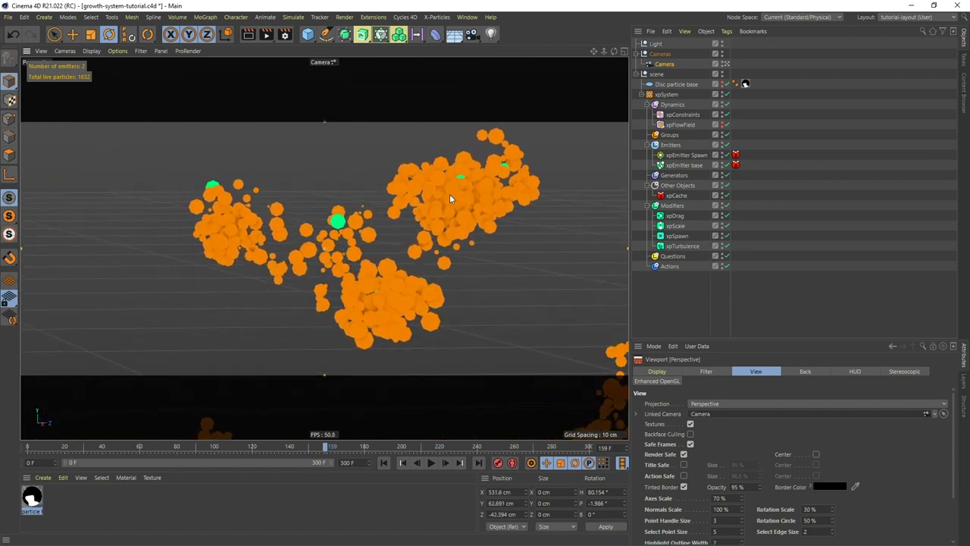
alt+drag(451, 195, 449, 195)
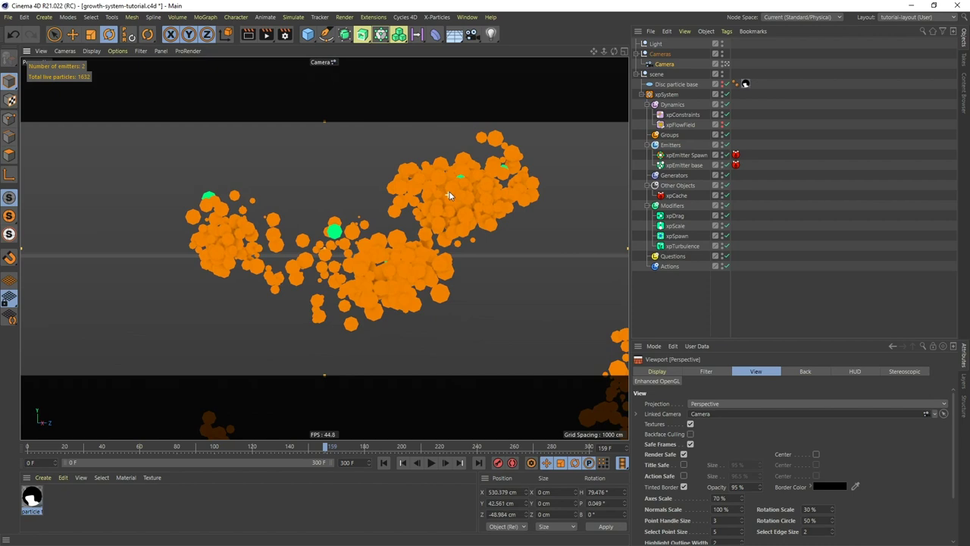
alt+middle_drag(449, 195, 292, 220)
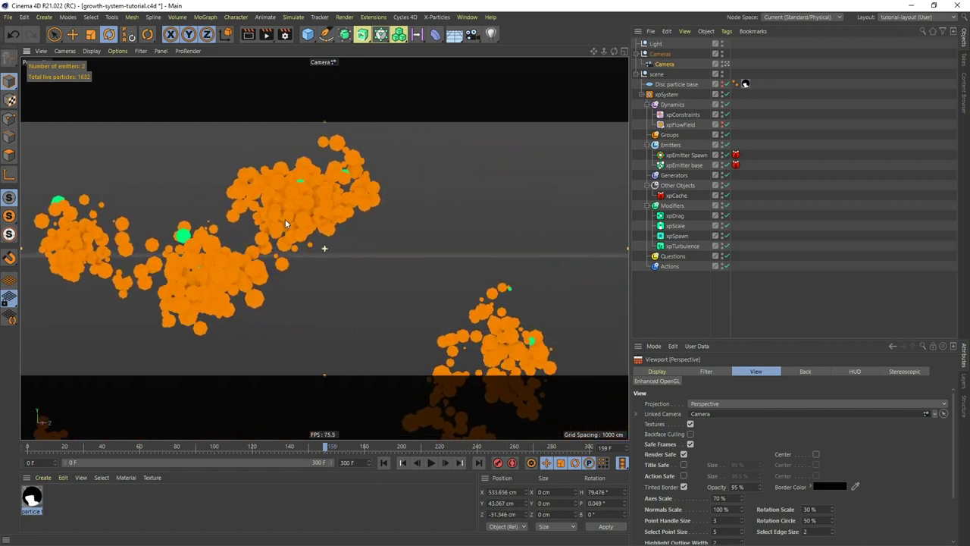
alt+middle_drag(450, 310, 455, 264)
alt+drag(494, 287, 512, 290)
alt+middle_drag(538, 289, 529, 269)
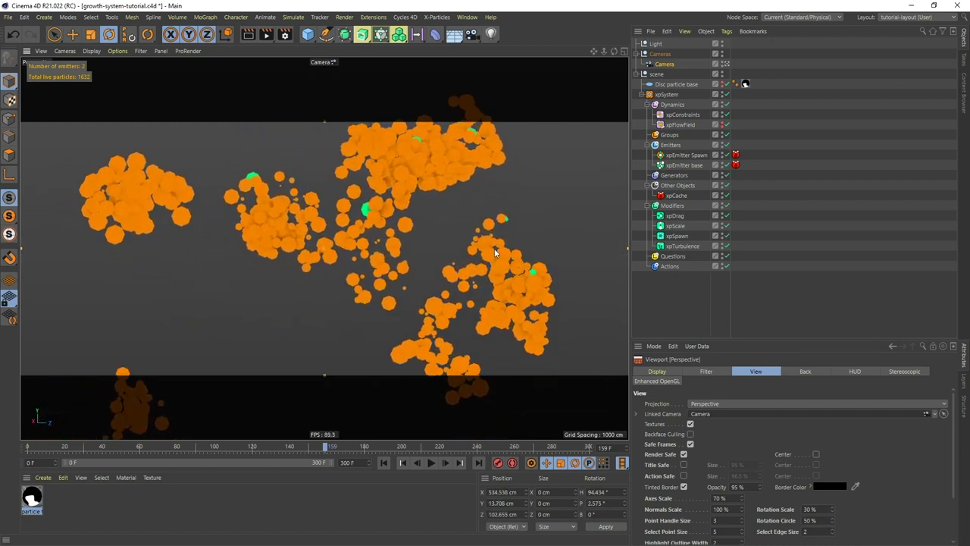
alt+drag(494, 252, 441, 225)
alt+drag(525, 229, 480, 361)
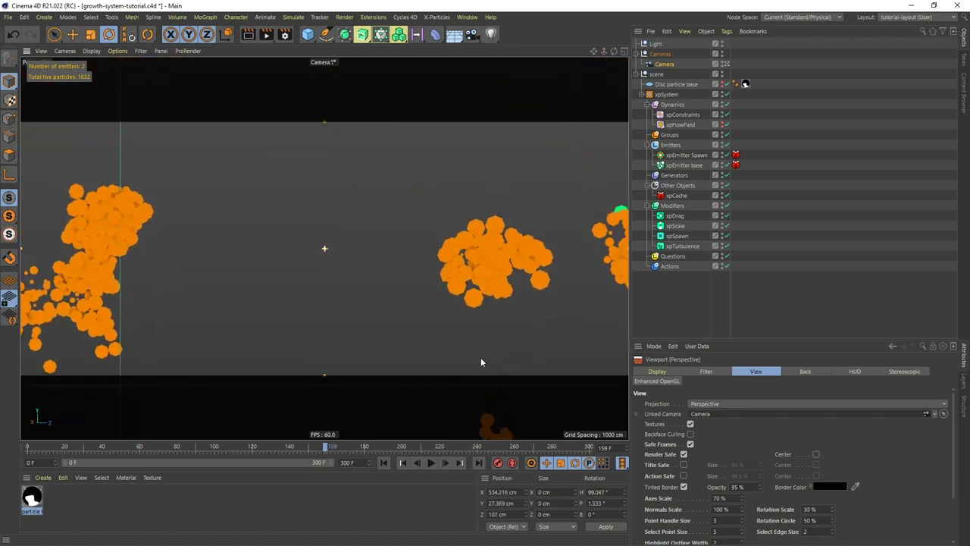
alt+drag(503, 242, 494, 252)
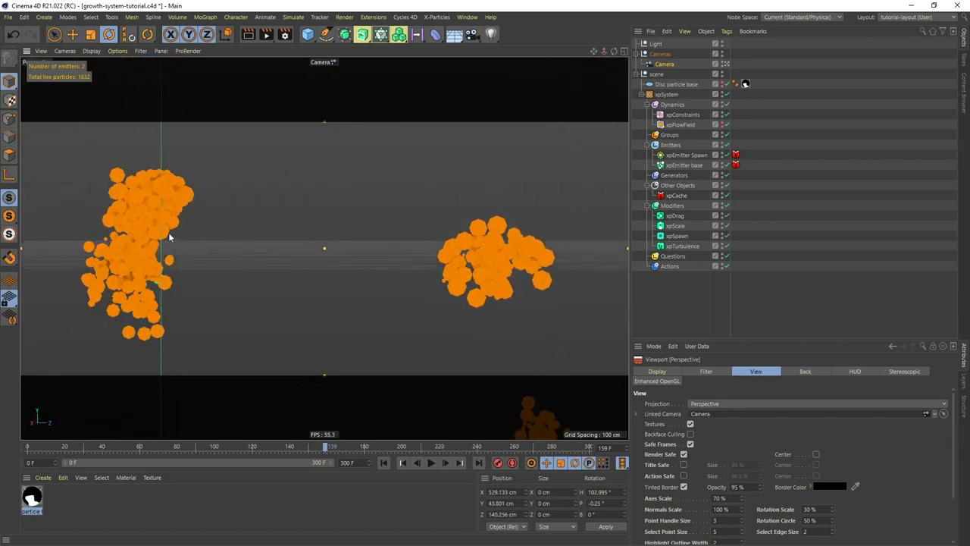
alt+middle_drag(131, 236, 266, 251)
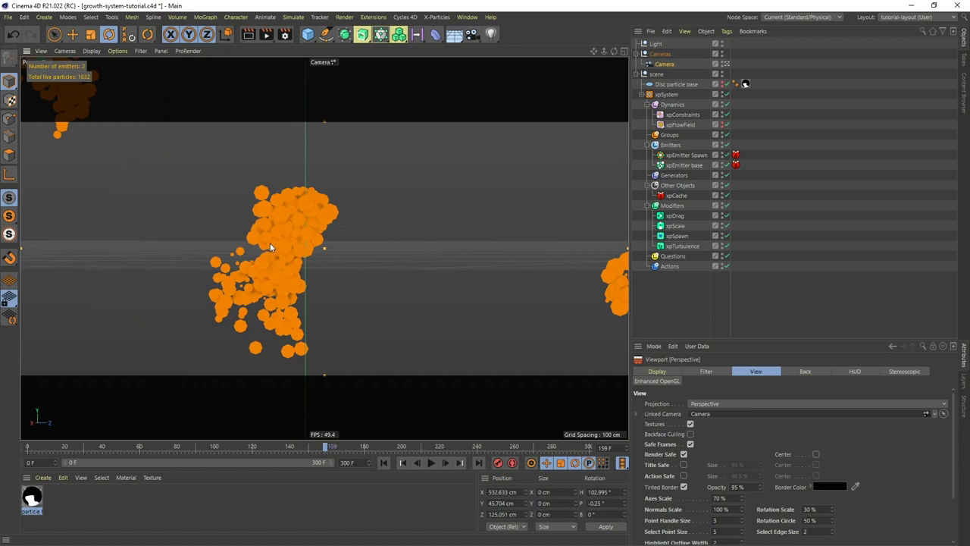
alt+drag(271, 246, 460, 231)
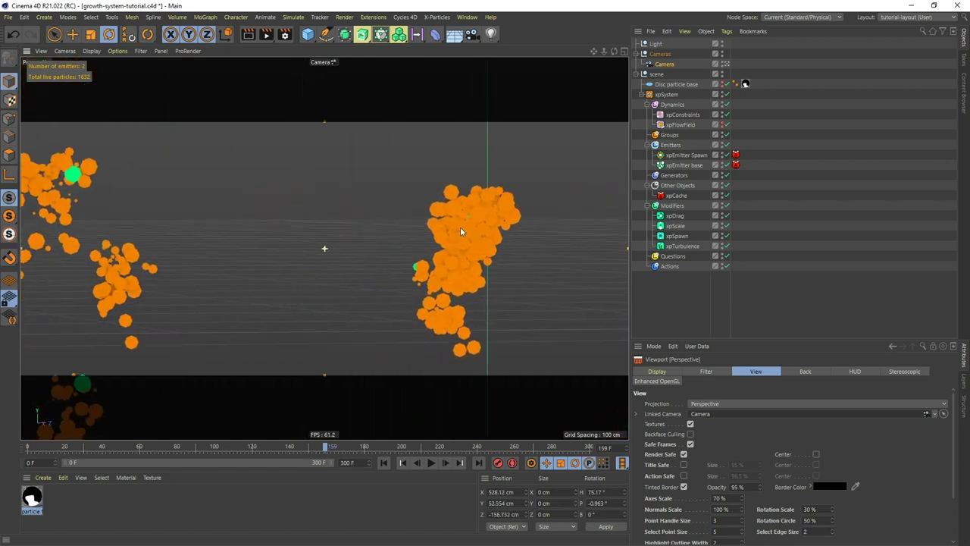
alt+middle_drag(460, 232, 514, 241)
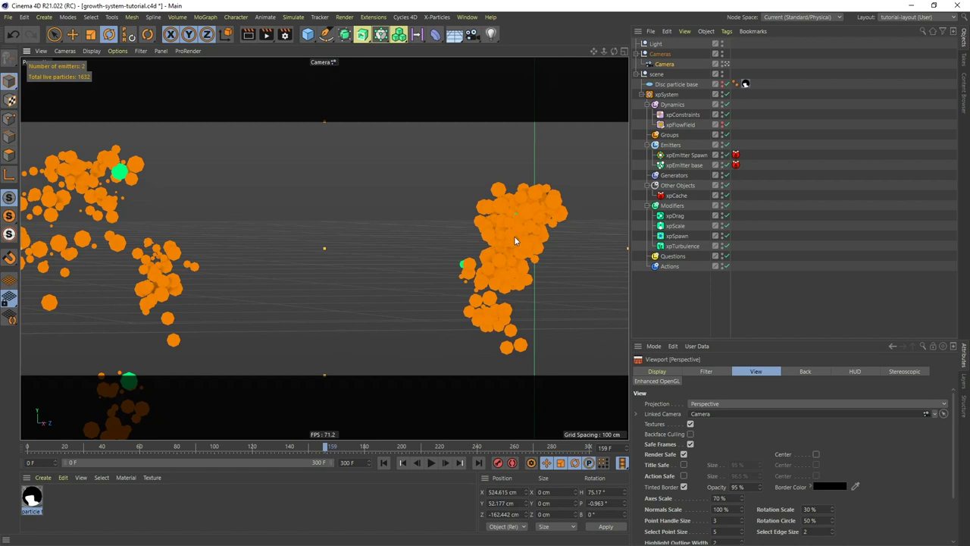
alt+drag(514, 241, 515, 237)
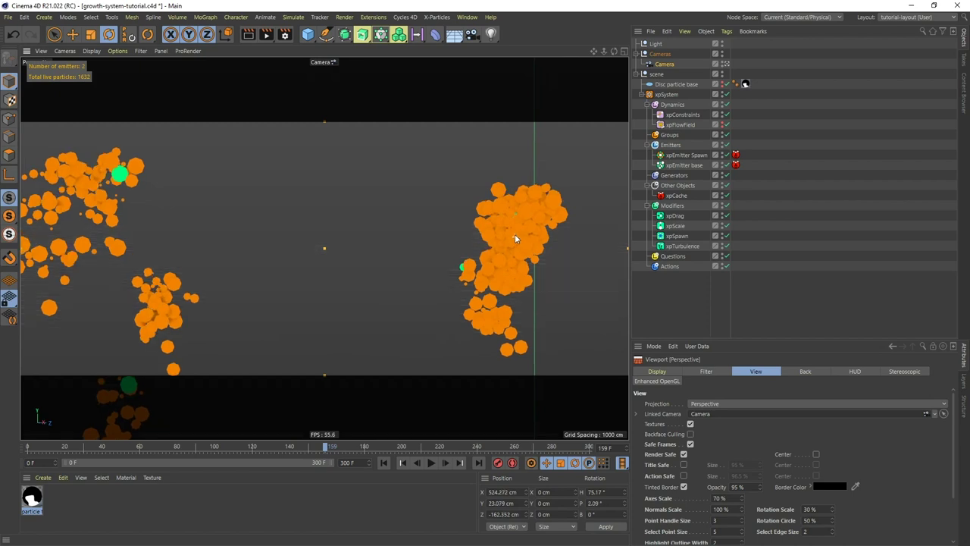
Step: Play the cached particle simulation from the first frame to check the camera framing, and stop near the end
click(384, 463)
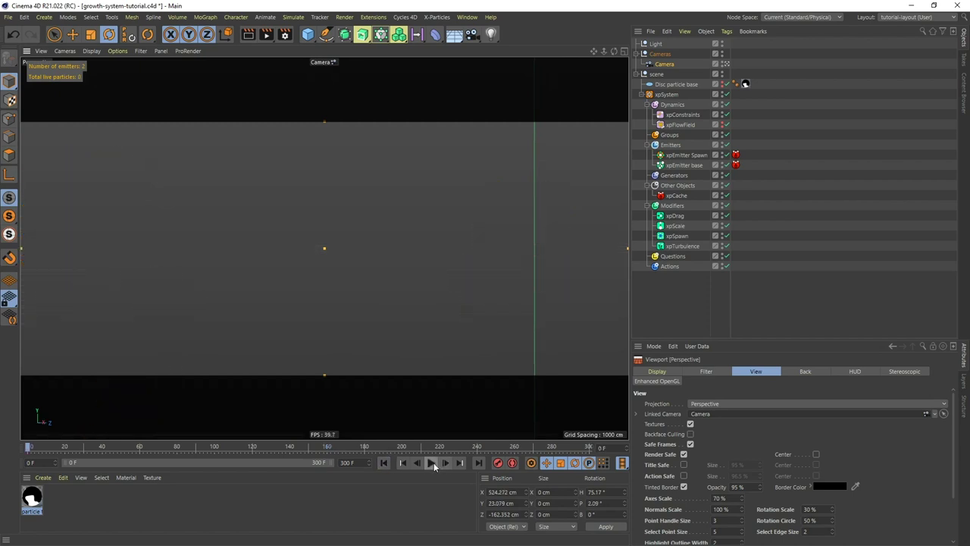
click(431, 462)
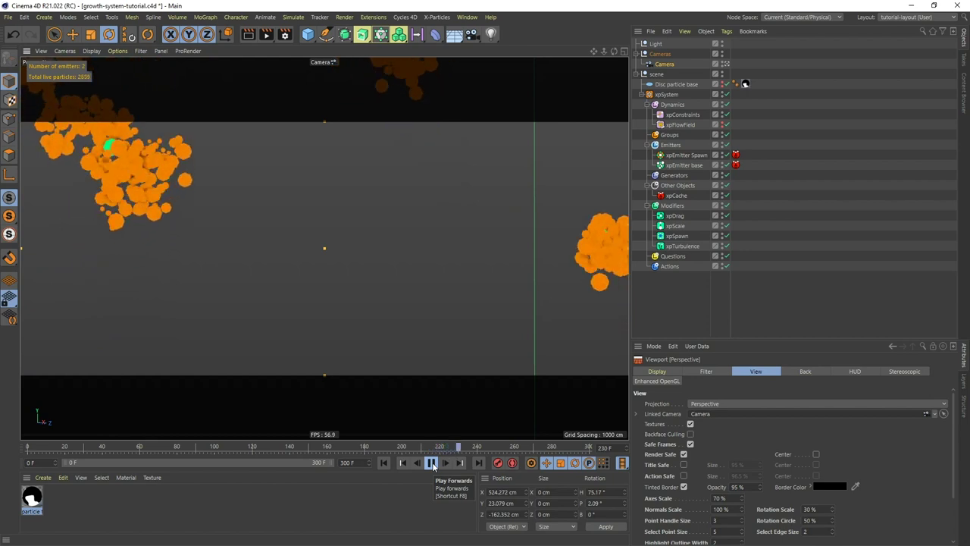
click(431, 463)
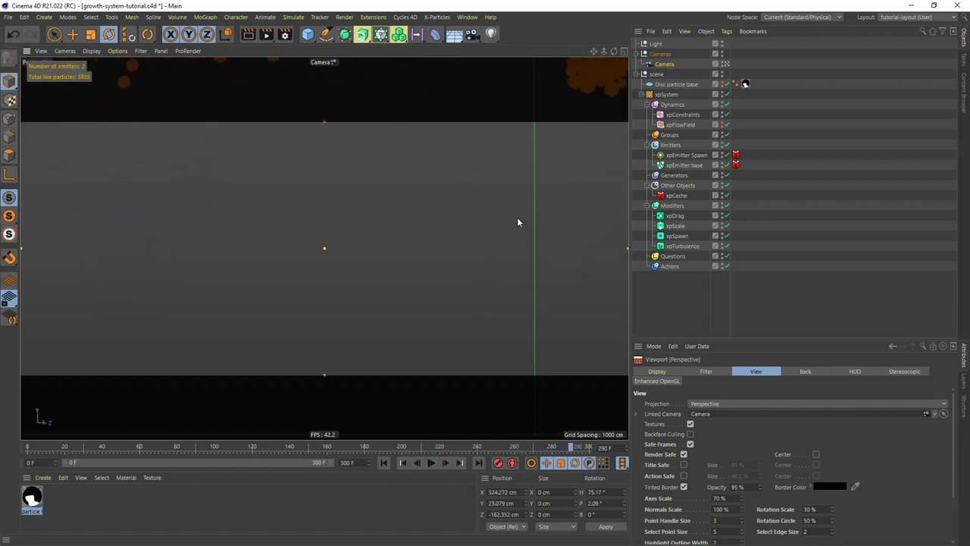
Step: Pan the camera slightly, then play the cached simulation from the first frame and stop around frame 177
alt+middle_drag(518, 222, 485, 246)
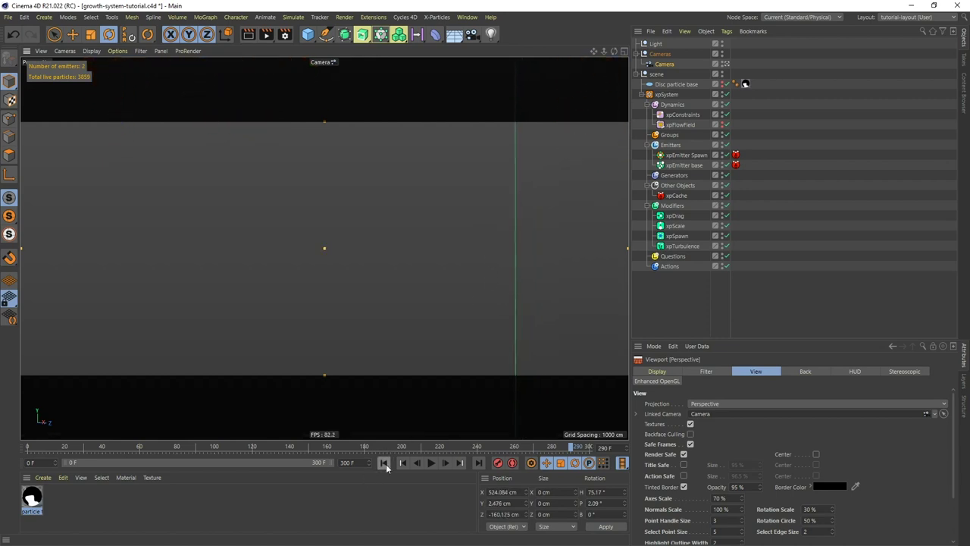
click(385, 464)
click(431, 462)
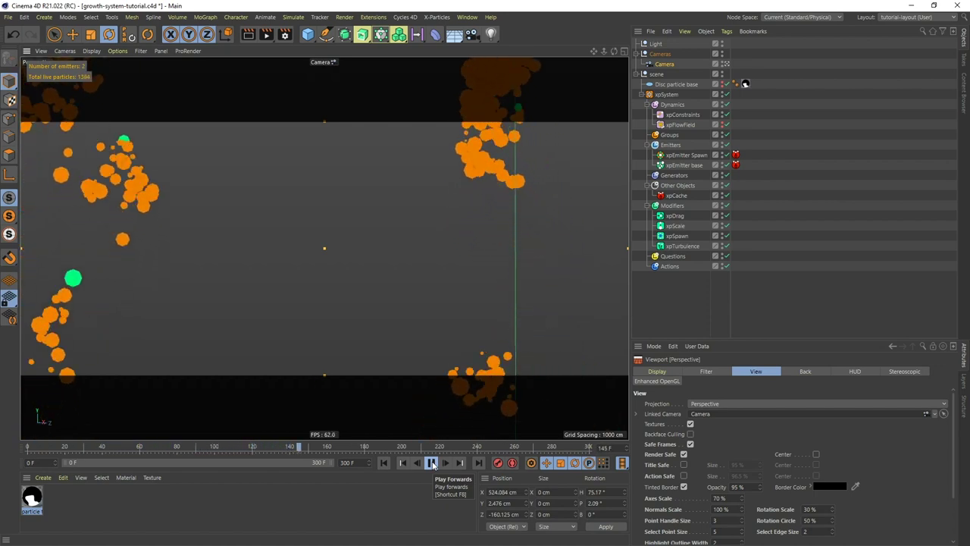
click(431, 463)
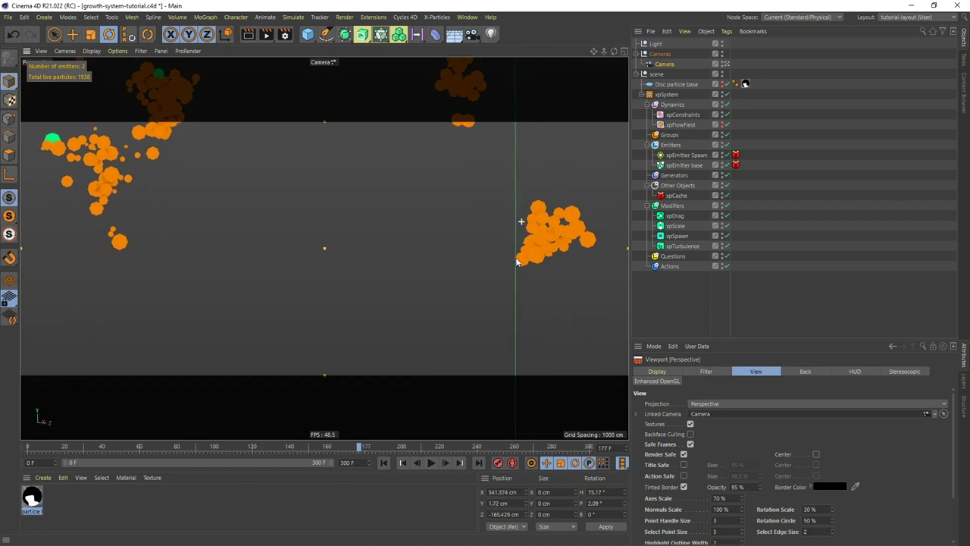
Step: Orbit, zoom and pan the camera at frame 177 to compose large particle clusters on both sides of the widescreen frame
scroll(555, 242, down, 2)
alt+middle_drag(555, 239, 447, 216)
alt+drag(425, 203, 493, 274)
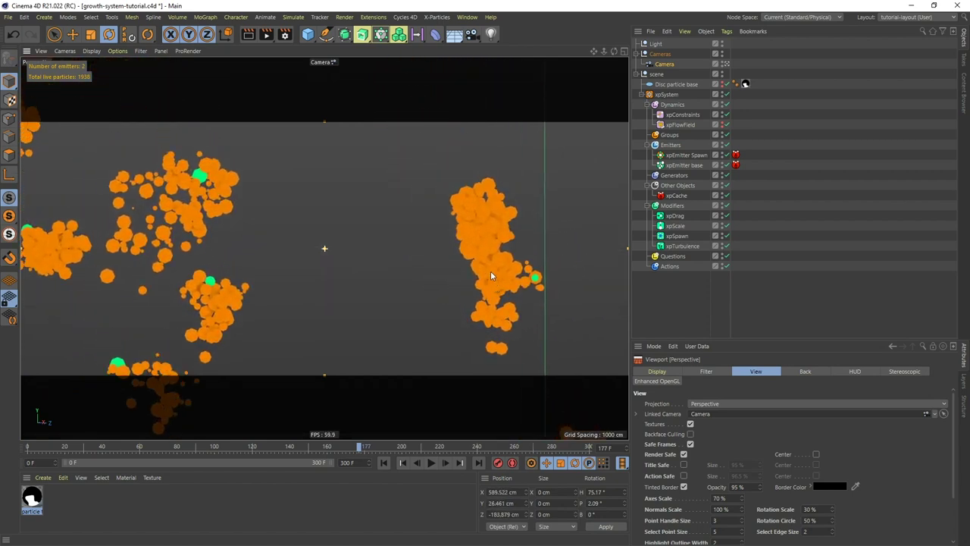
alt+drag(466, 229, 489, 301)
scroll(470, 269, up, 3)
alt+middle_drag(481, 310, 478, 274)
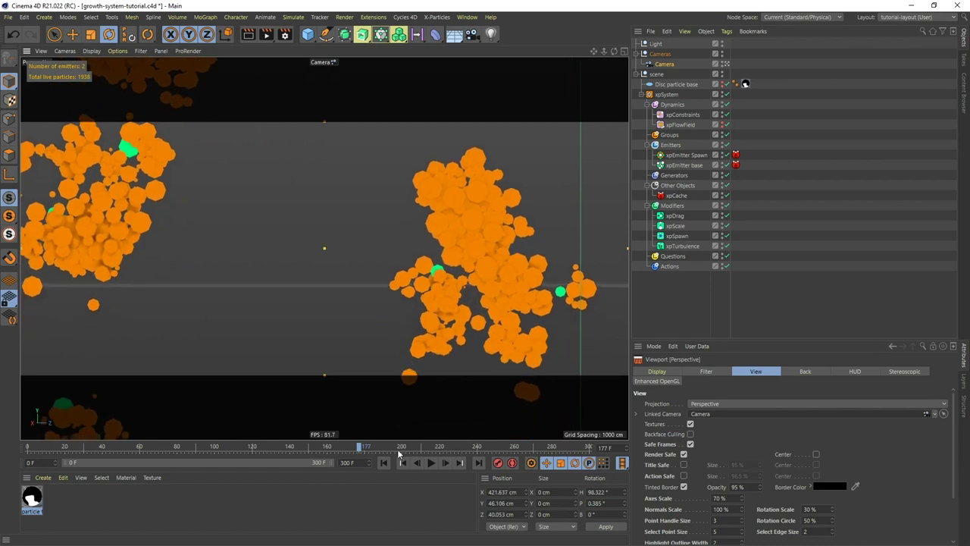
Step: Play the whole simulation from the first frame to check how the clusters move through the new camera view
click(384, 463)
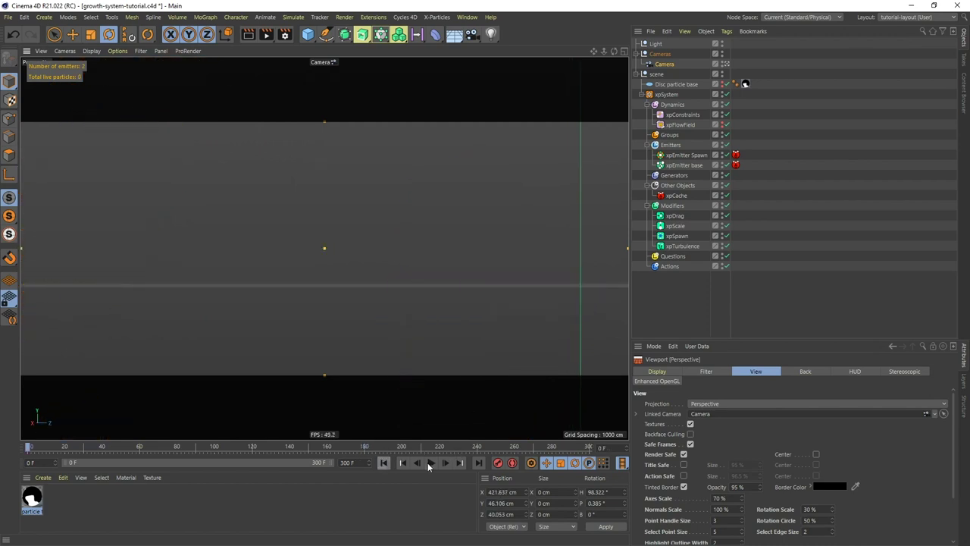
click(430, 462)
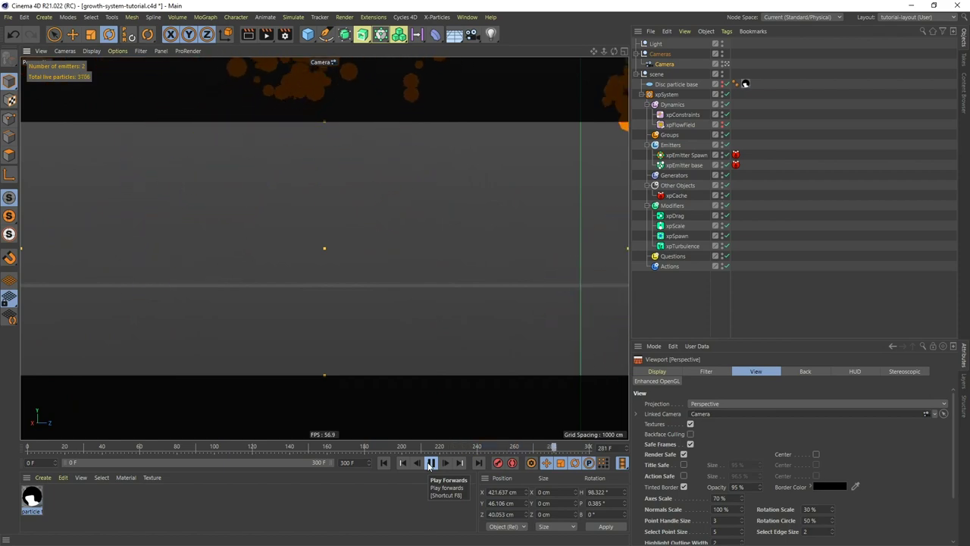
click(429, 463)
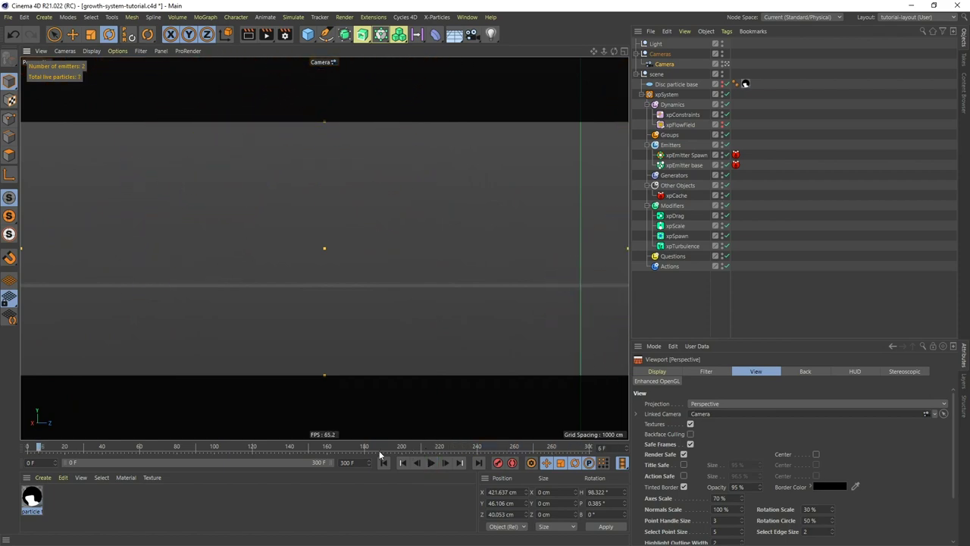
Step: Go to frame 167 and reposition the camera so the tall cluster fits inside the widescreen frame opposite the smaller clusters
drag(356, 452, 340, 447)
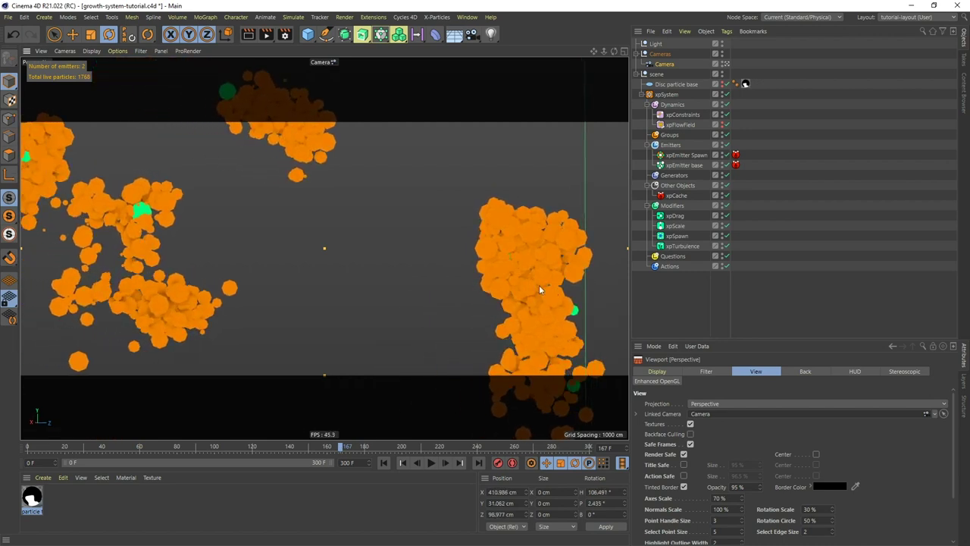
alt+drag(541, 287, 489, 250)
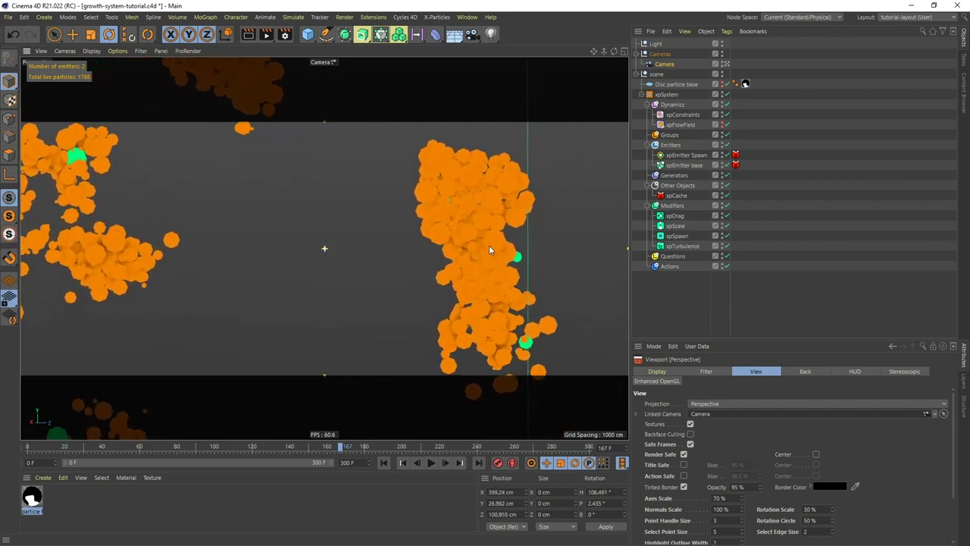
Step: Replay the animation from the start to review the adjusted composition, stopping around frame 262
click(383, 462)
click(432, 463)
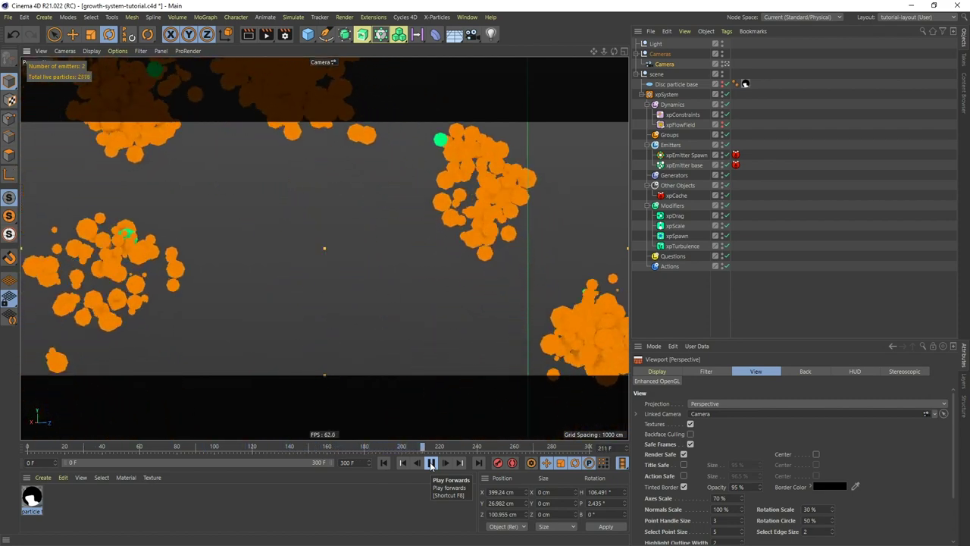
click(430, 463)
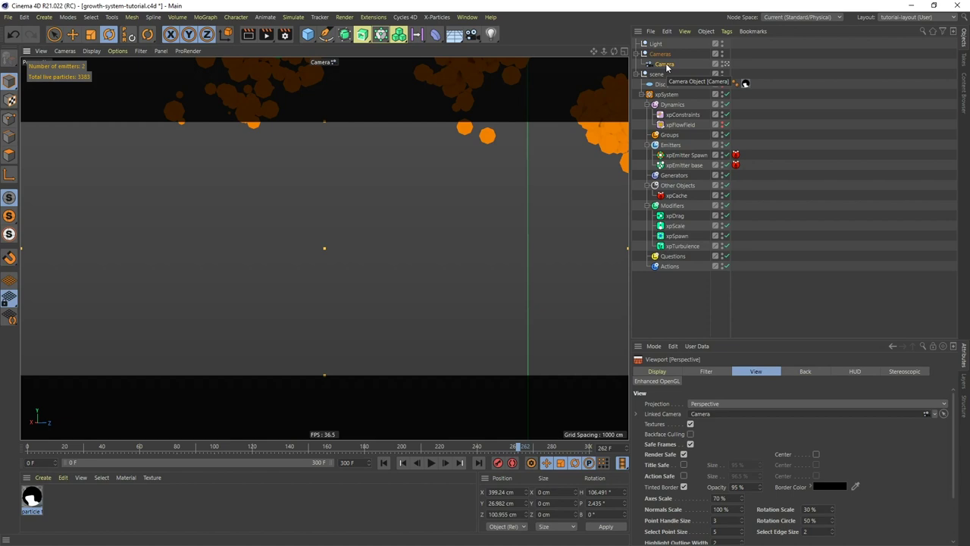
Step: Lock the camera's position, scale and rotation by adding a Protection tag to the Camera
right_click(658, 66)
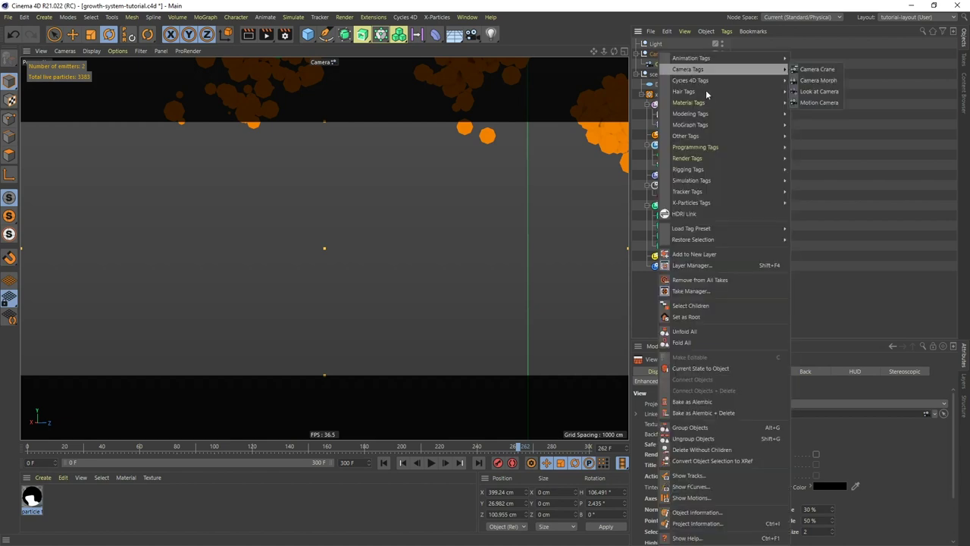
mouse_move(714, 126)
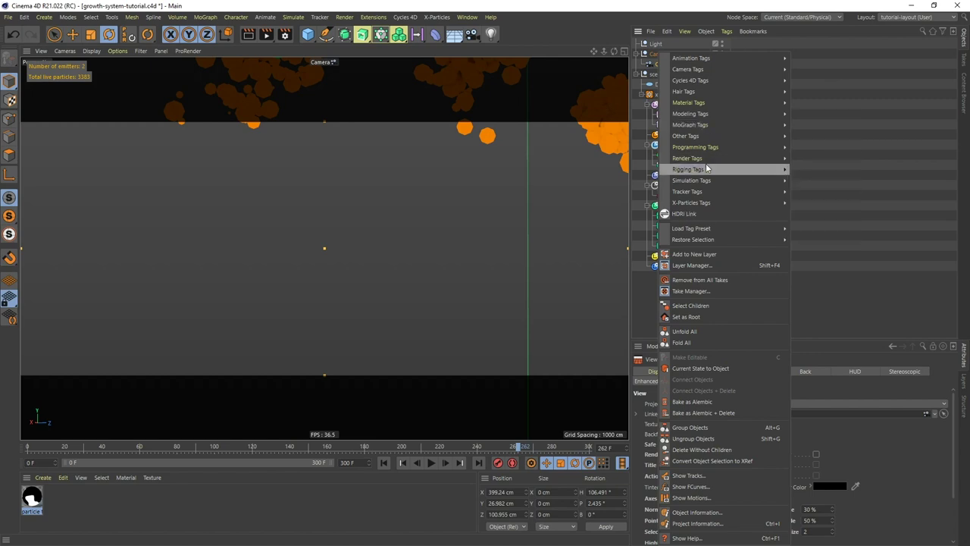
mouse_move(690, 172)
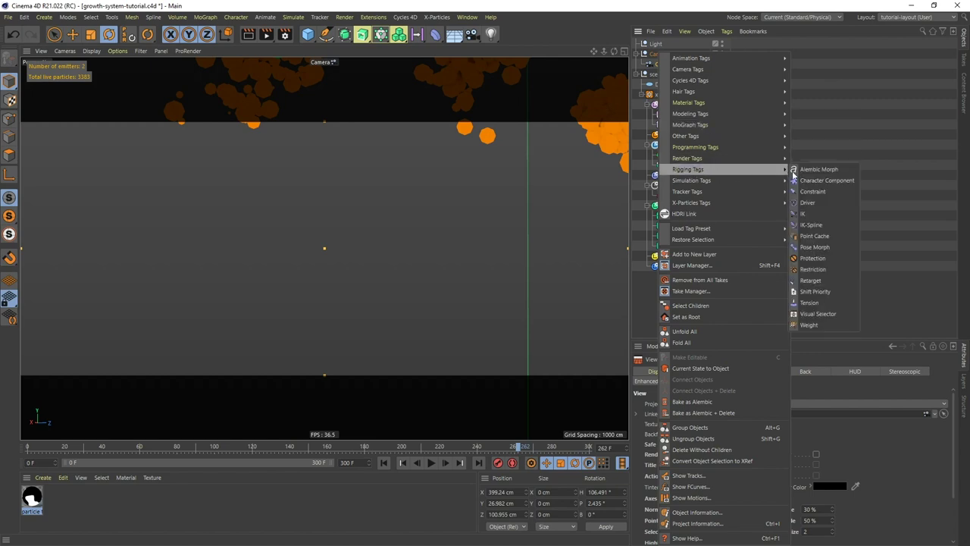
click(814, 258)
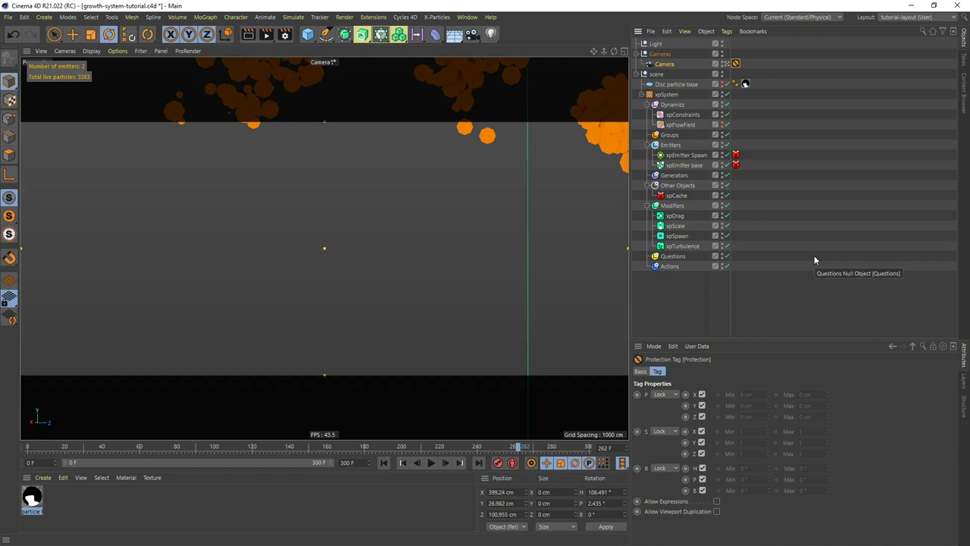
Step: Go to frame 166 and add a Cycles 4D cyCamera tag to the Camera
drag(517, 449, 339, 417)
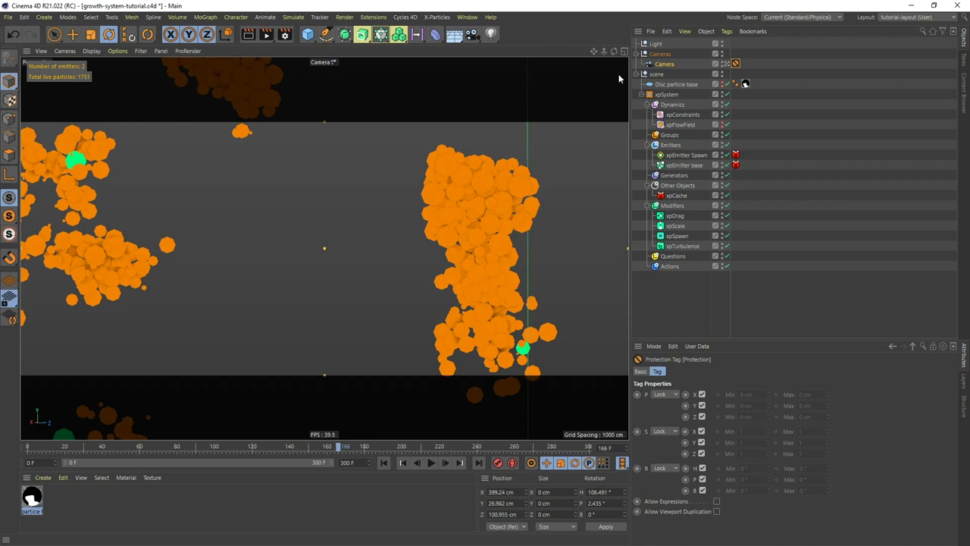
right_click(665, 66)
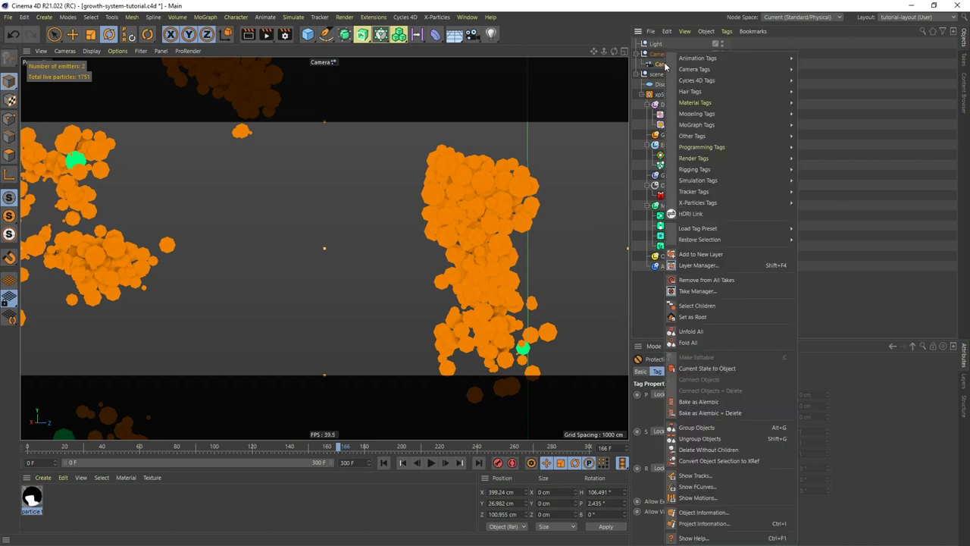
mouse_move(714, 82)
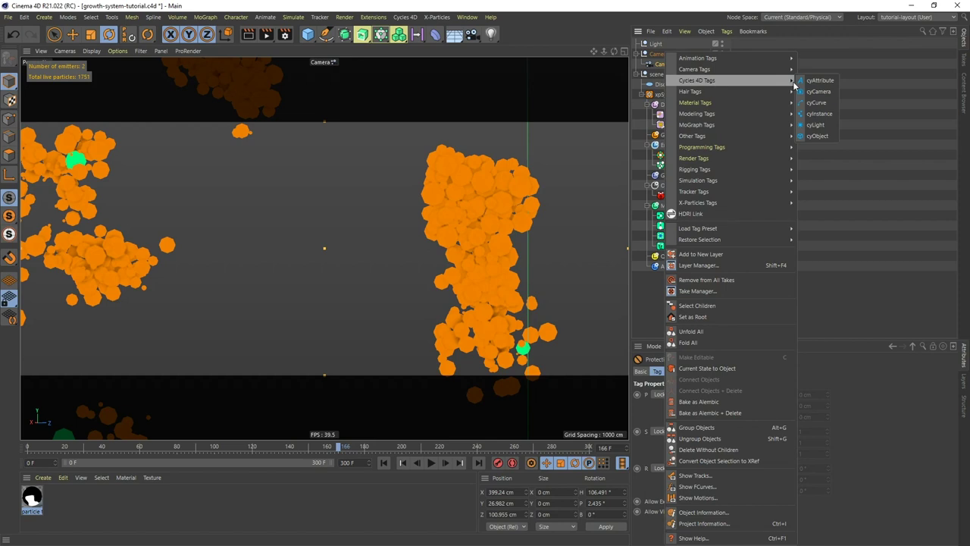
click(816, 92)
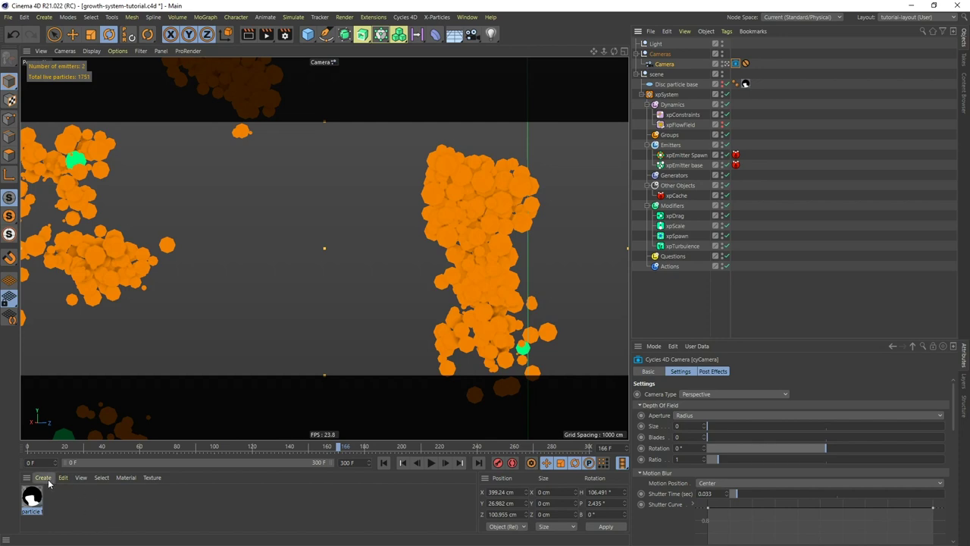
Step: Add a cyInstance tag to xpEmitter Spawn, copy it to xpEmitter base, and place it after the cache tag on both emitters
right_click(681, 157)
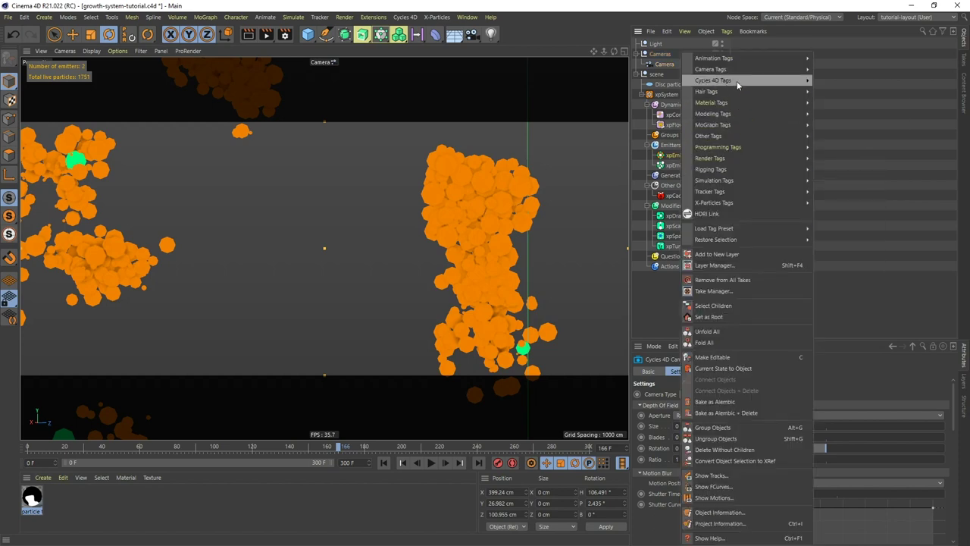
mouse_move(737, 85)
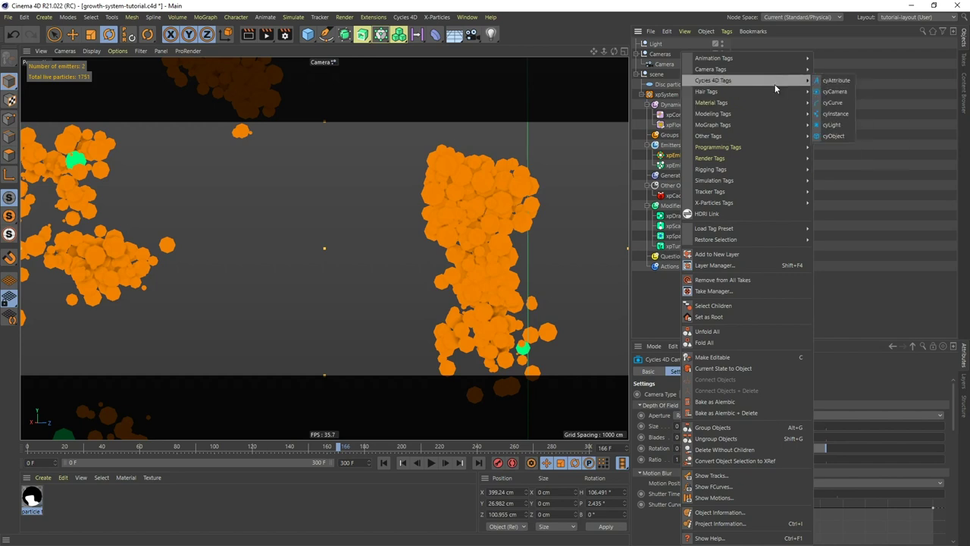
click(833, 114)
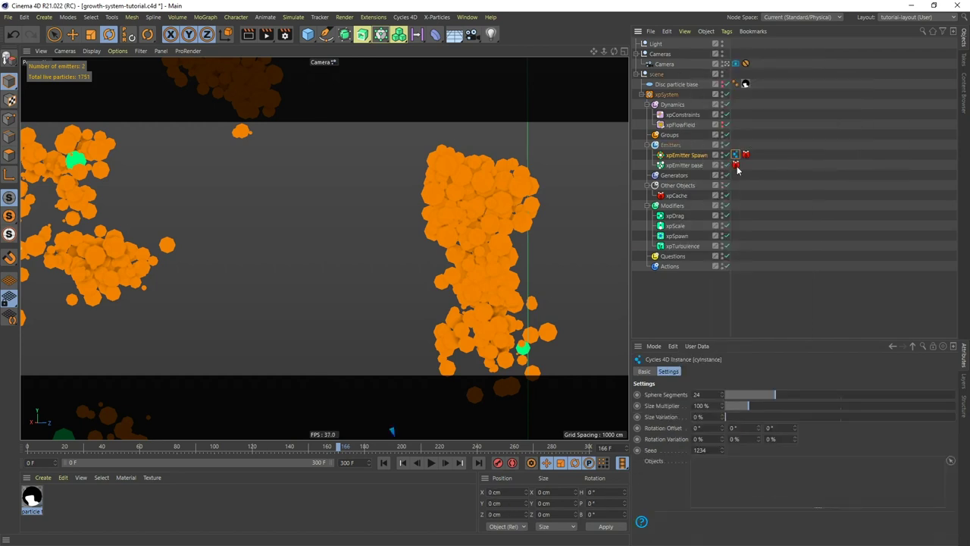
ctrl+drag(735, 159, 746, 165)
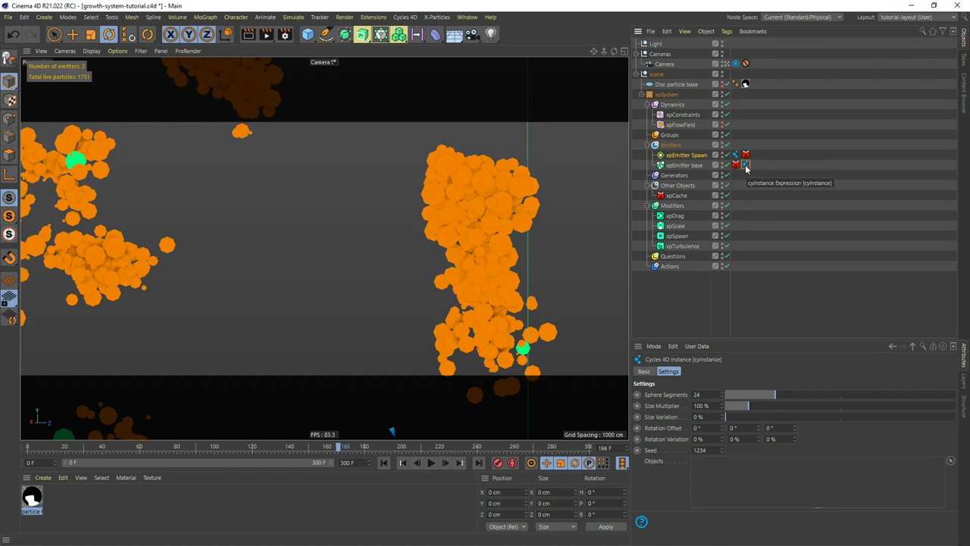
drag(736, 155, 754, 159)
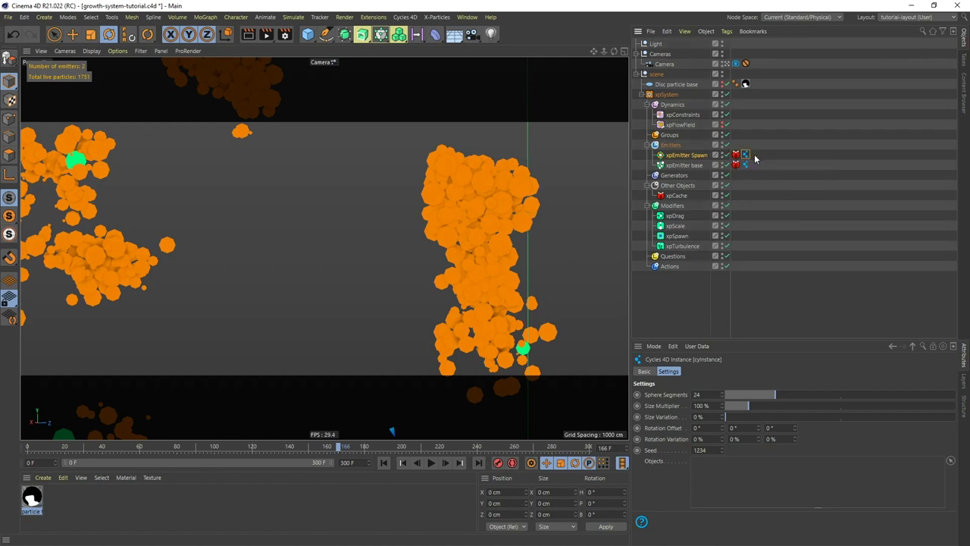
Step: Create a Cycles 4D Object Material named "spawned" and apply it to xpEmitter Spawn
click(43, 478)
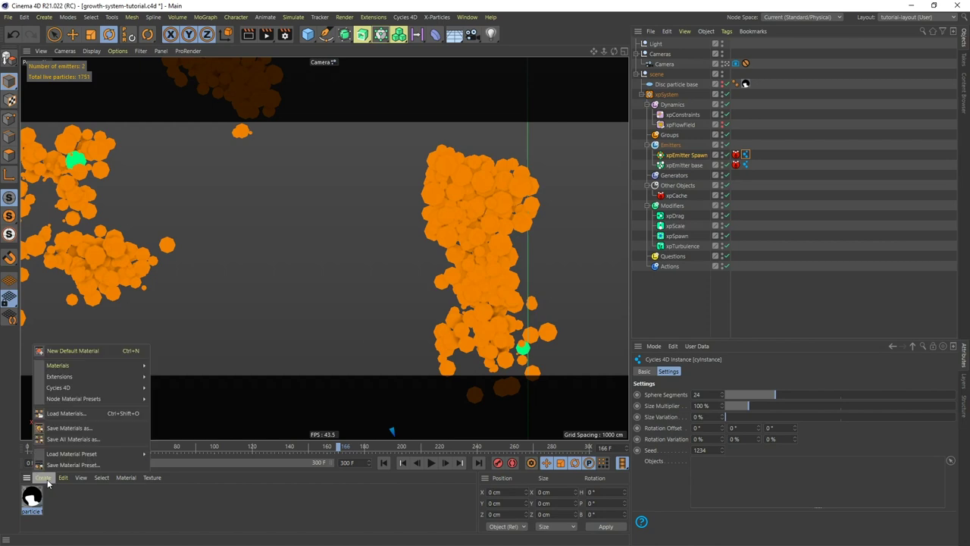
mouse_move(77, 376)
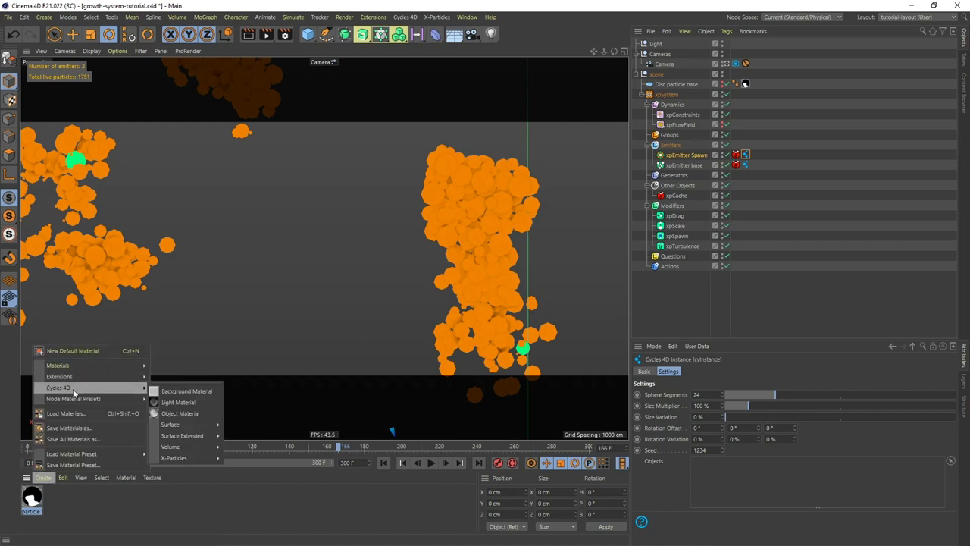
click(167, 413)
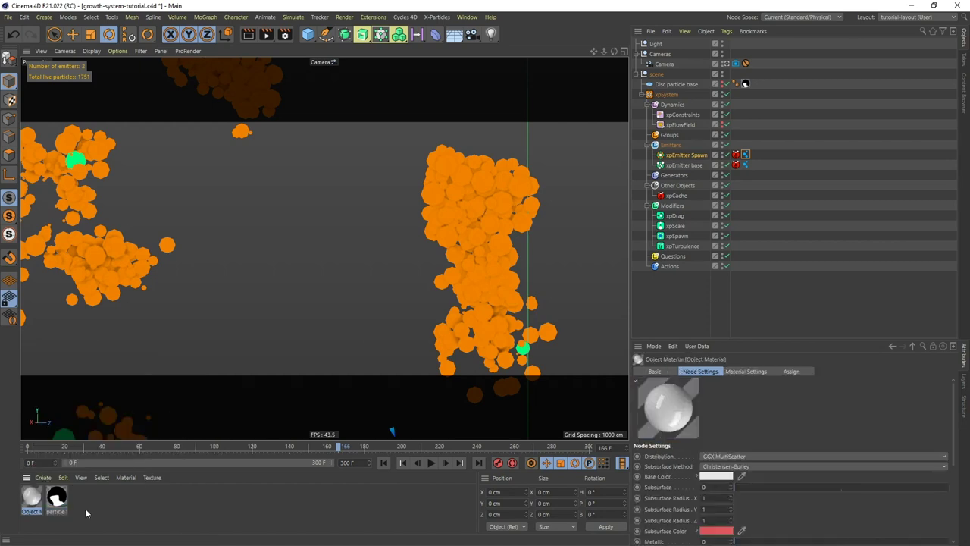
double_click(31, 511)
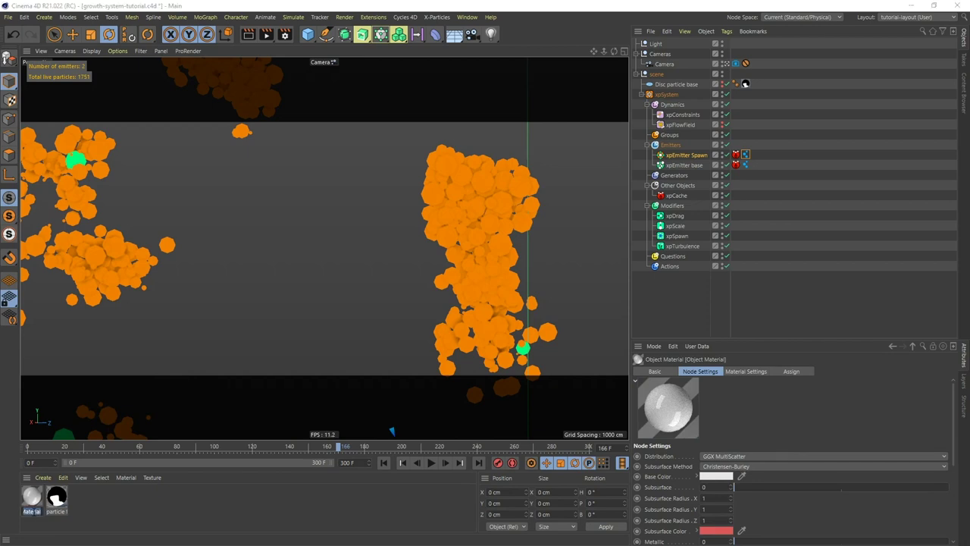
key(BackSpace)
text(spawned)
key(Return)
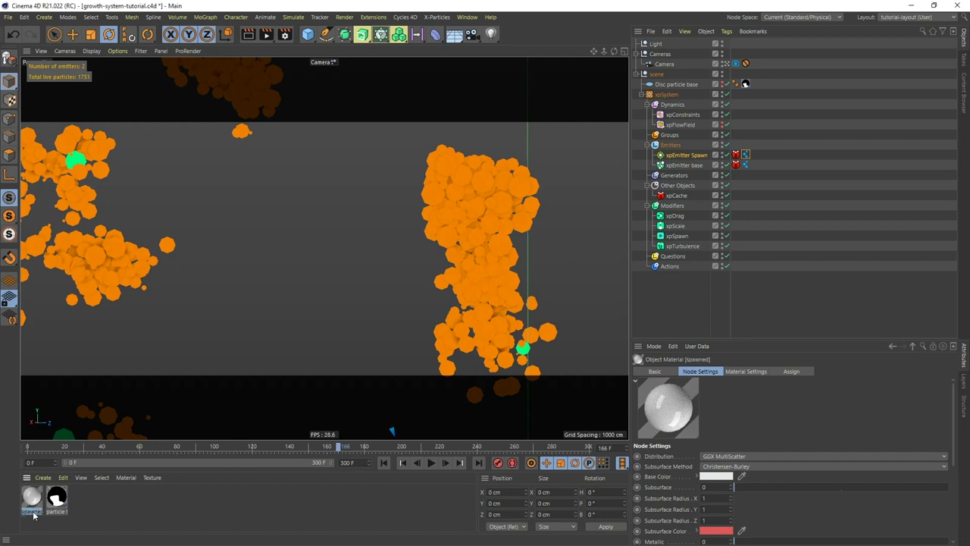
drag(381, 368, 682, 158)
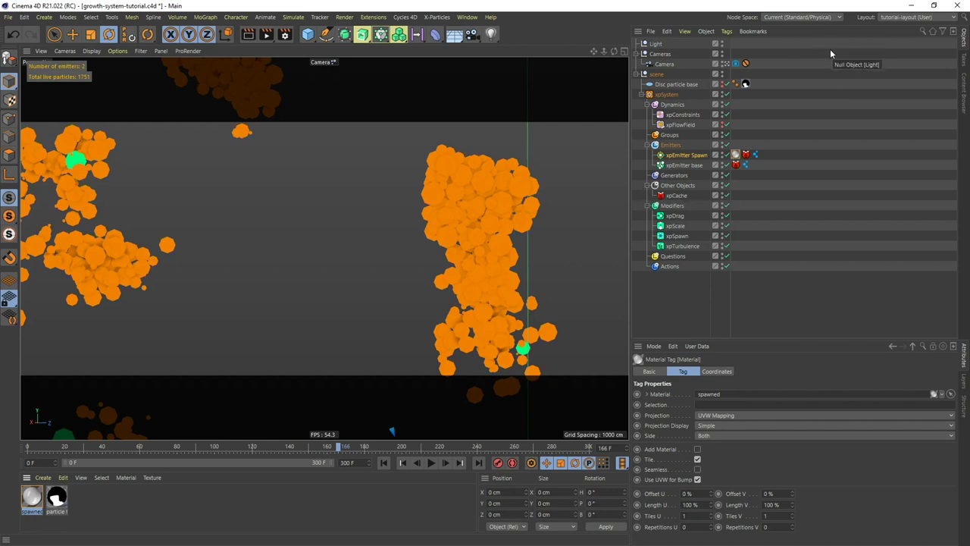
Step: Switch to the tutorial-cycles layout and enlarge the object list and the Cycles 4D Real-Time Preview
click(911, 18)
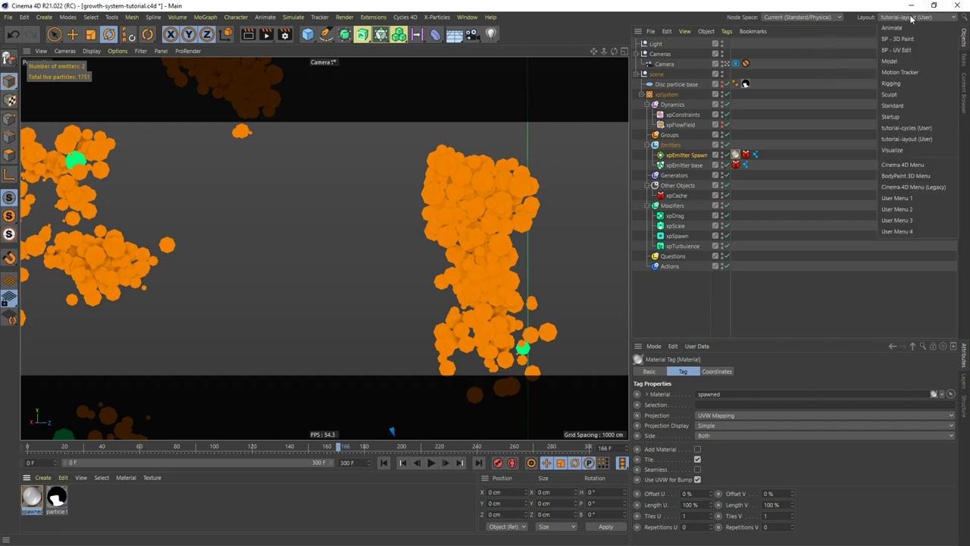
click(906, 127)
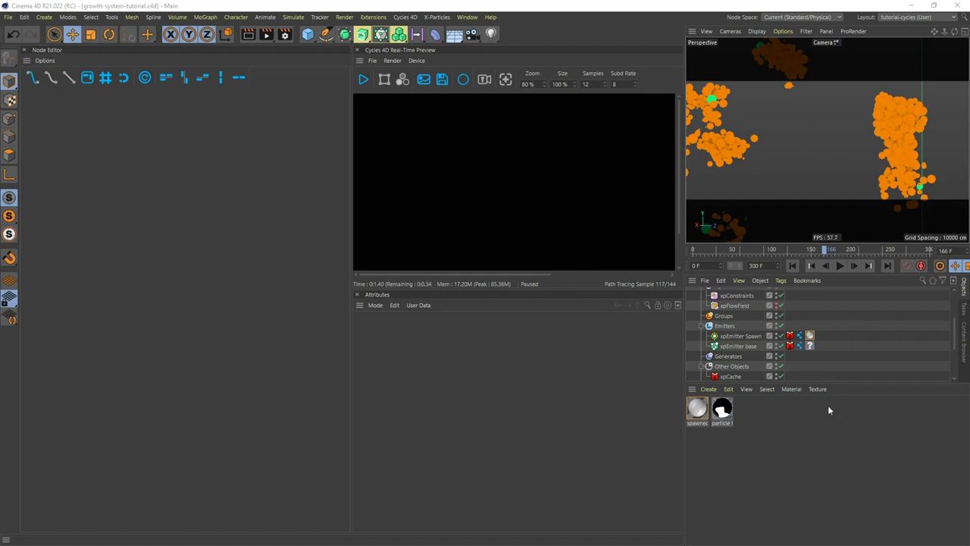
drag(845, 383, 871, 528)
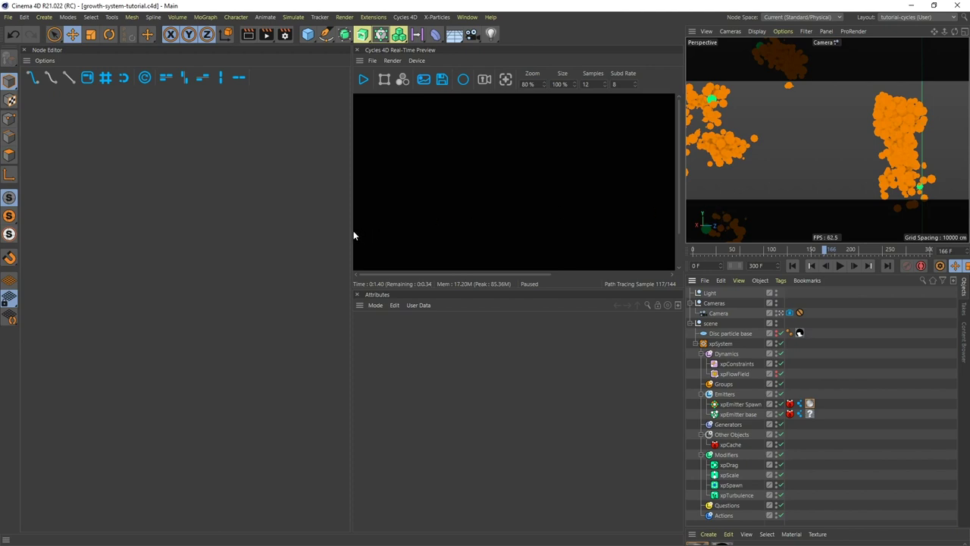
drag(354, 234, 215, 237)
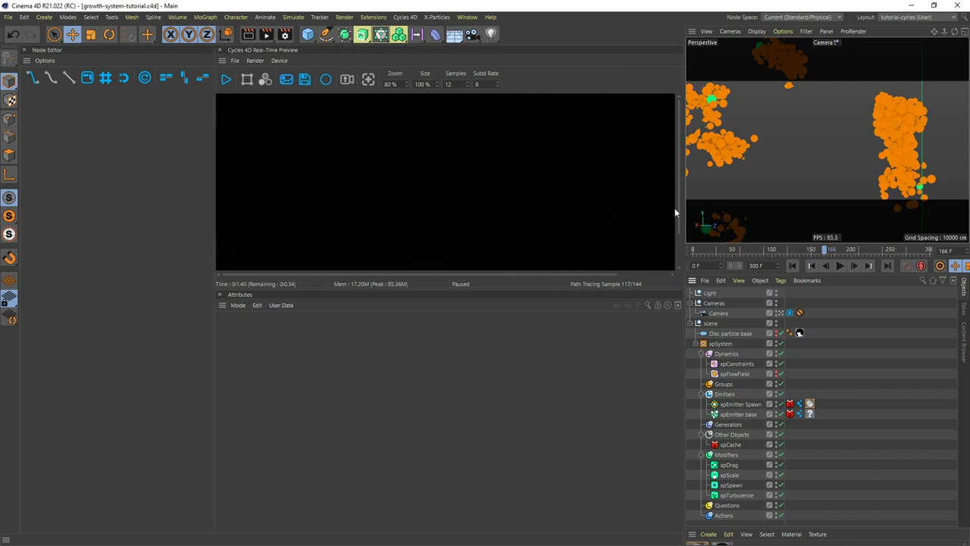
Step: Enlarge the perspective viewport in width and height, keeping the Cycles 4D preview beside it
drag(684, 205, 482, 212)
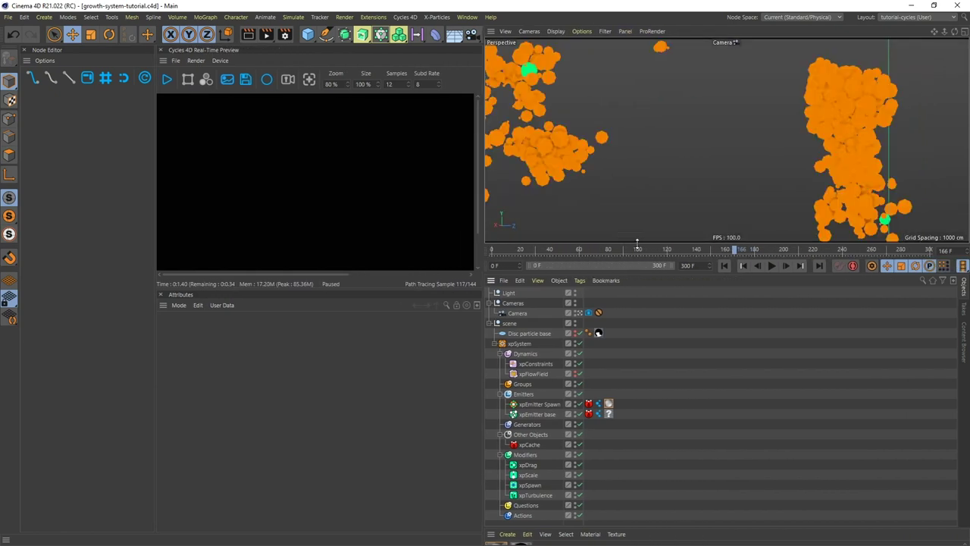
drag(636, 244, 636, 312)
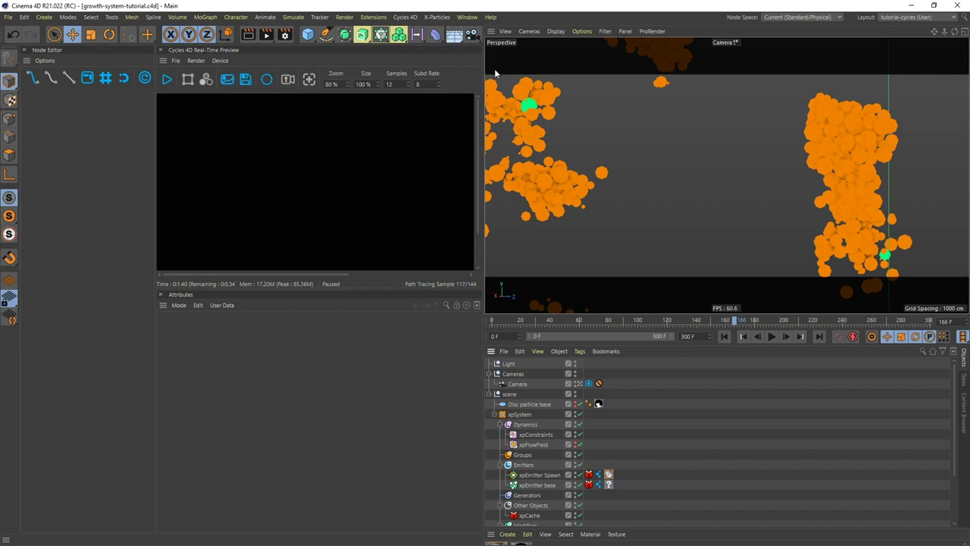
drag(481, 76, 502, 71)
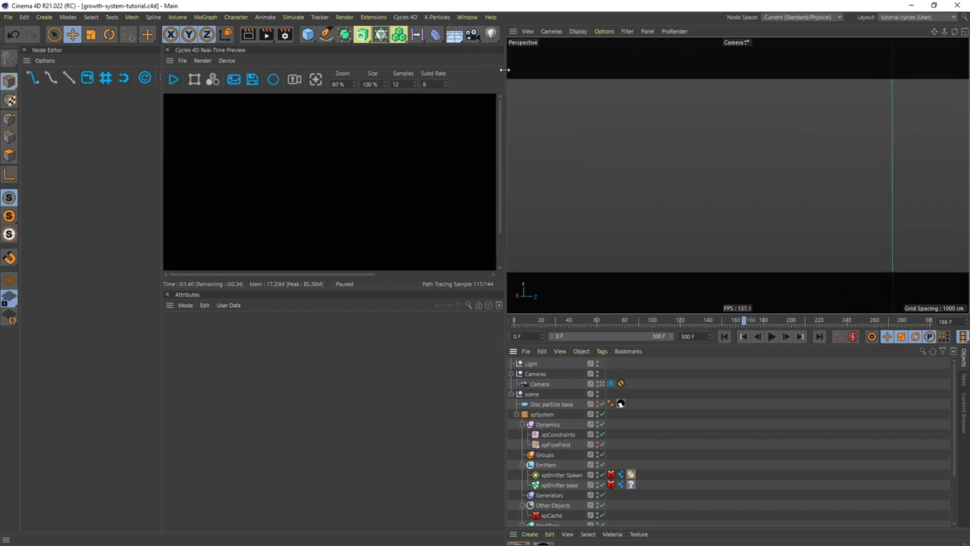
Step: Add a target light and nest it together with its target null under the Light null
click(490, 35)
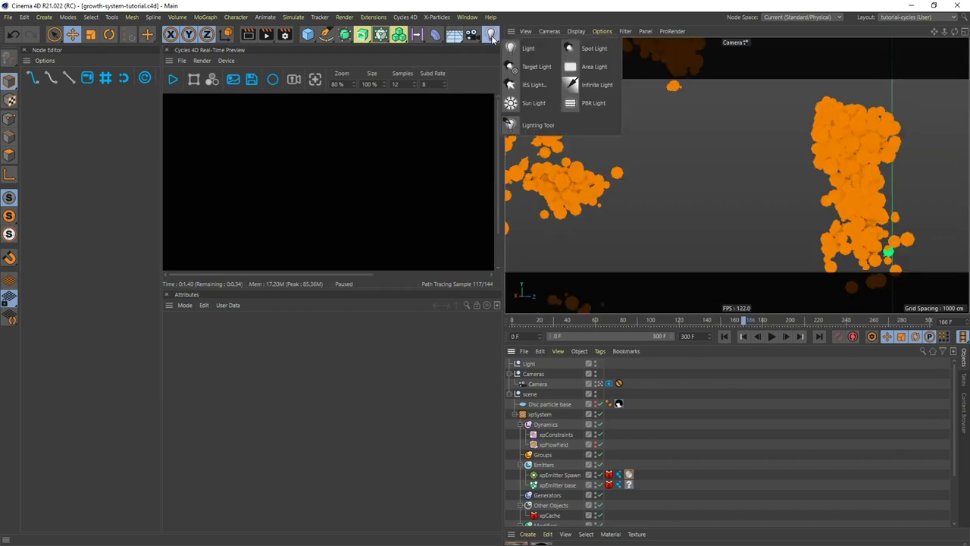
click(532, 66)
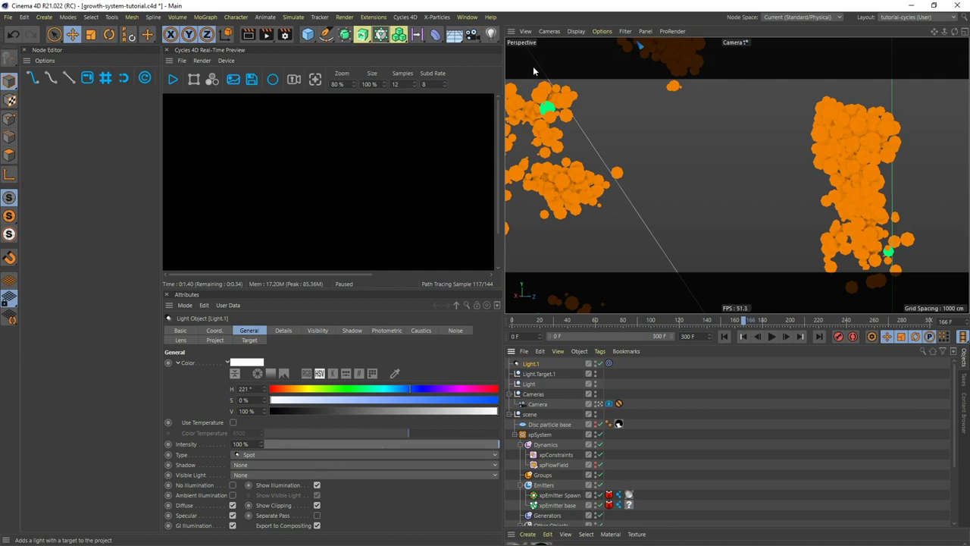
shift+click(535, 374)
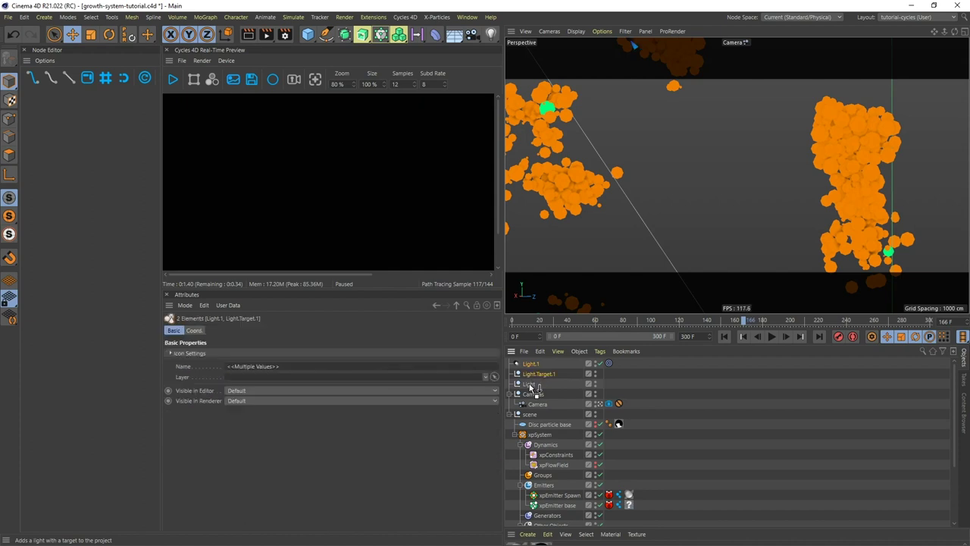
drag(530, 387, 531, 385)
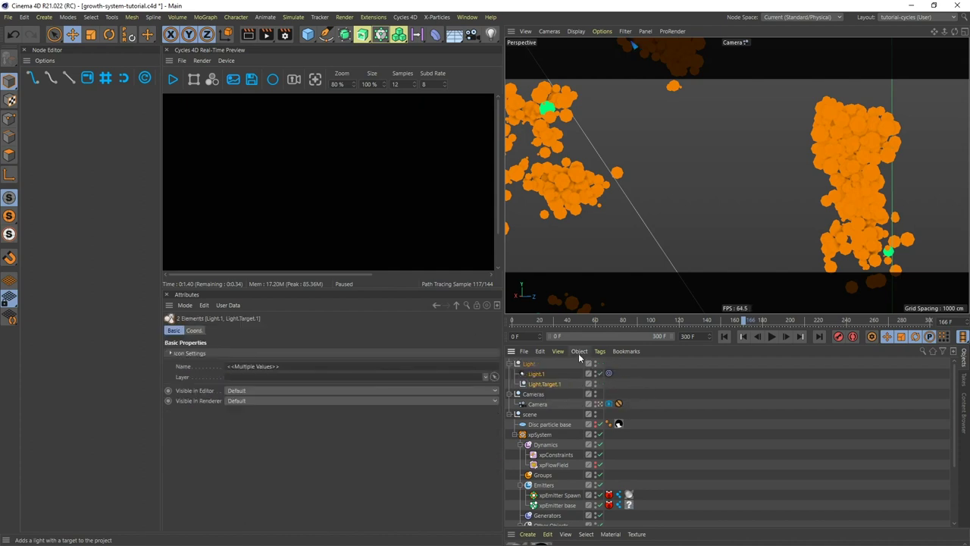
Step: Add a Cycles 4D cyLight tag to Light.1
click(536, 374)
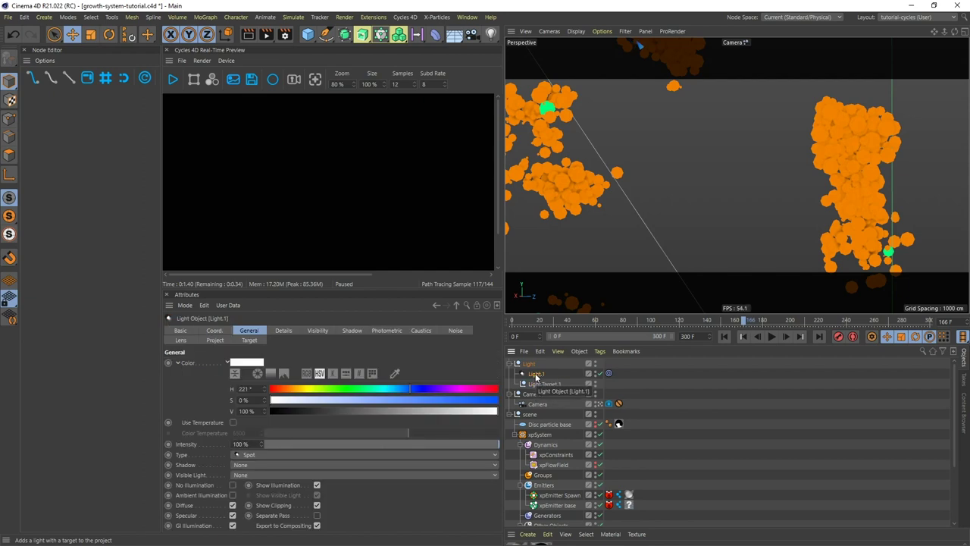
right_click(536, 377)
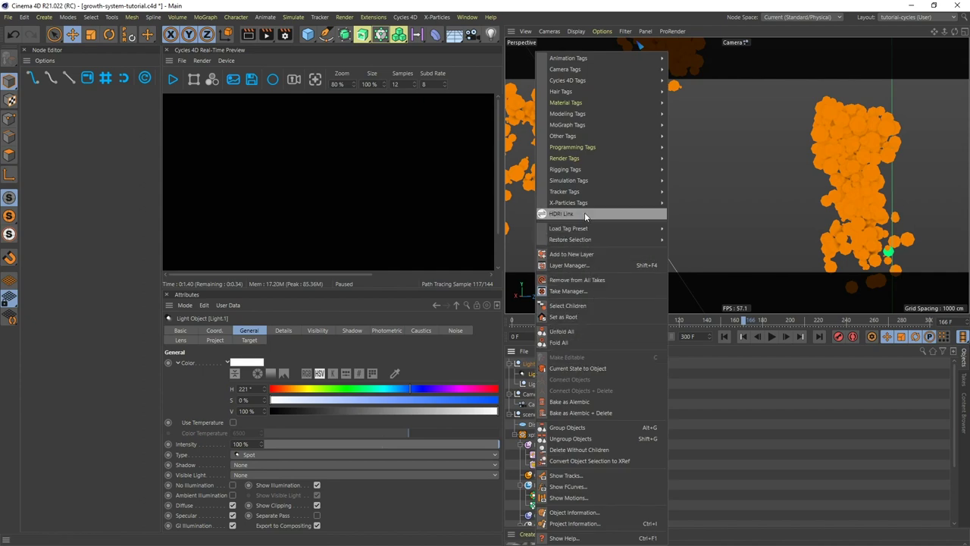
mouse_move(596, 80)
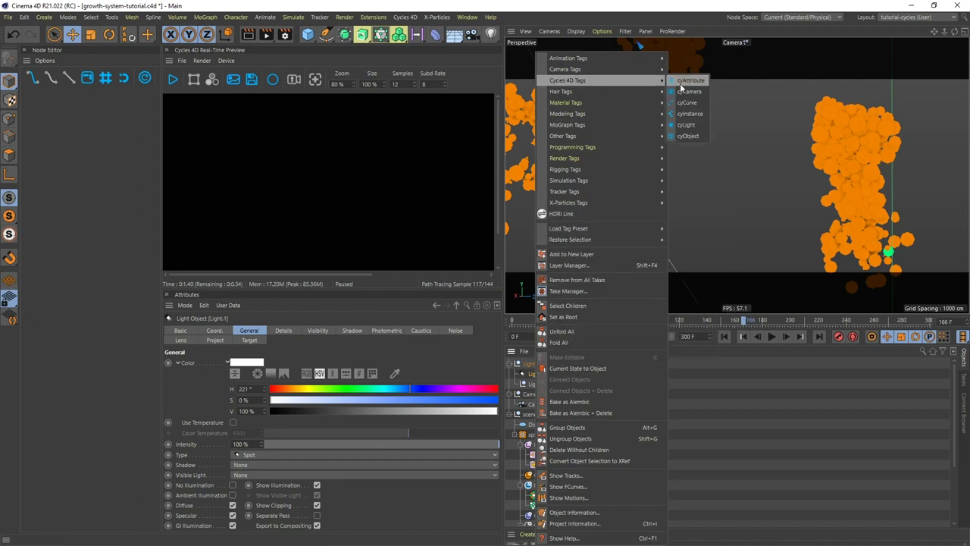
click(689, 126)
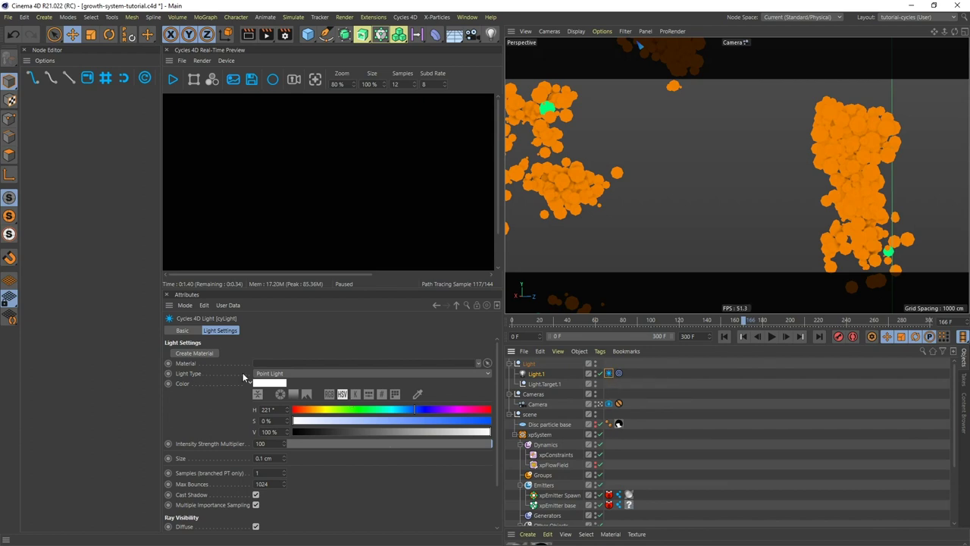
Step: Change the cyLight's type to Area Light and set its X and Y size to 600 cm
click(293, 372)
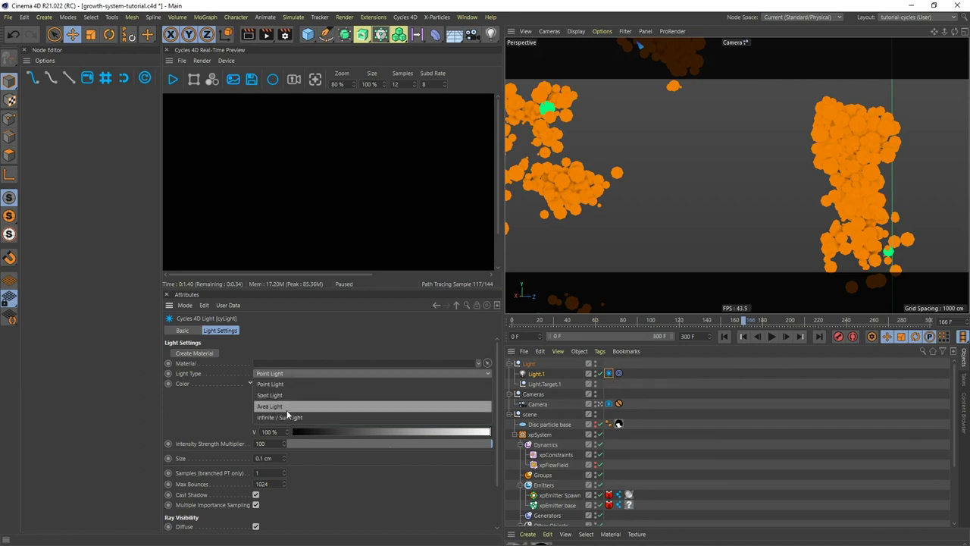
click(286, 407)
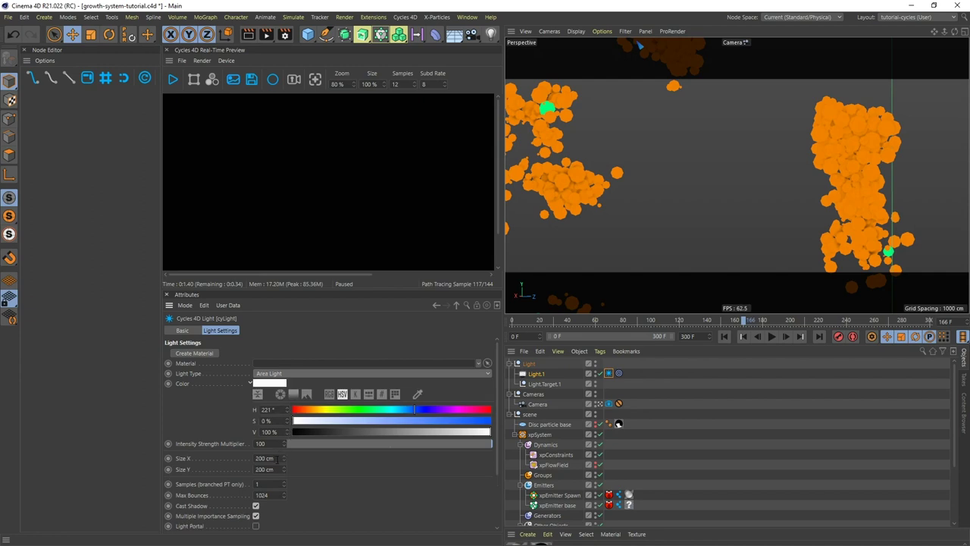
double_click(277, 458)
text(5)
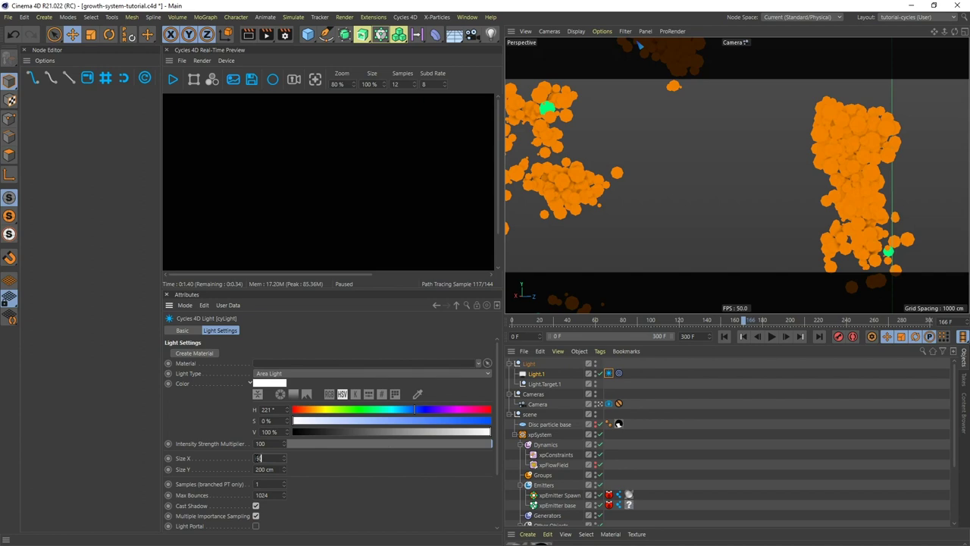
text(00)
key(Tab)
text(600)
key(Return)
Step: Start the Cycles 4D real-time preview and zoom it out to 51.2% to fit the whole widescreen frame
click(173, 80)
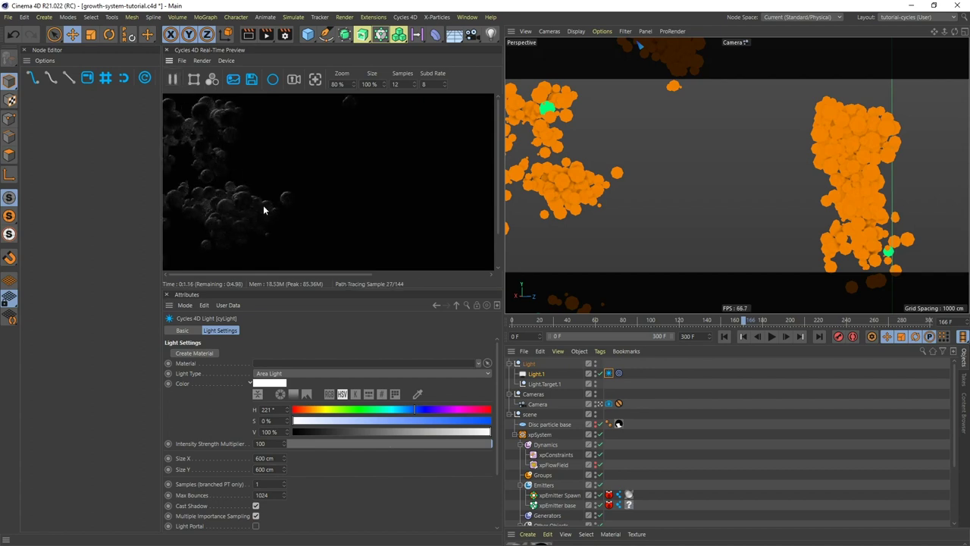
scroll(264, 203, down, 1)
scroll(264, 202, down, 1)
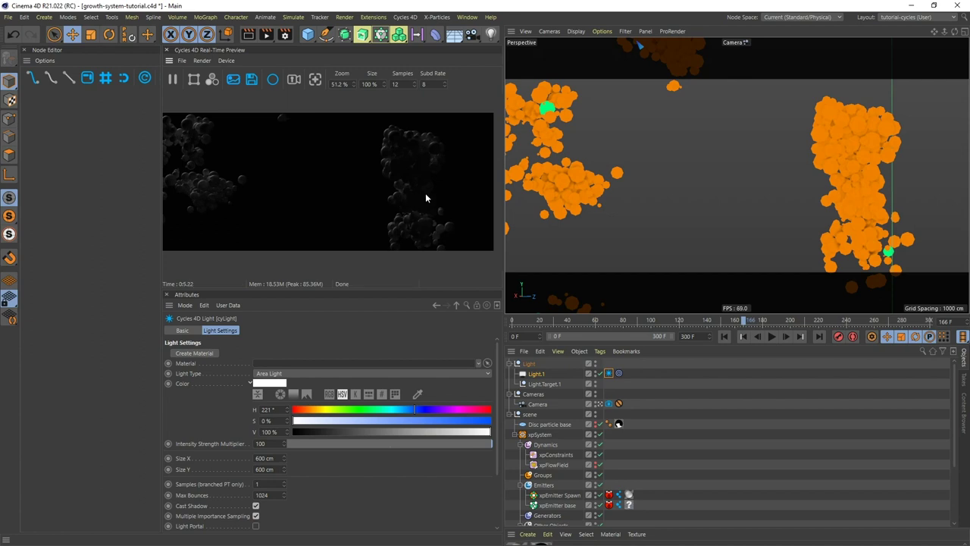
Step: Switch to the four-view arrangement and move Light.1 over the particles, raised well above them
middle_click(657, 102)
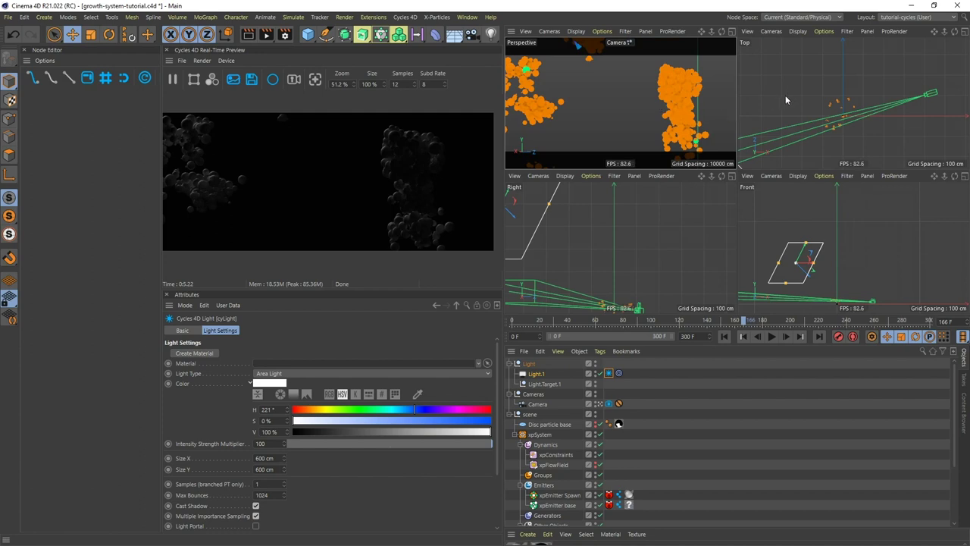
mouse_move(785, 95)
mouse_down()
mouse_move(796, 80)
mouse_move(829, 99)
mouse_move(814, 106)
mouse_move(811, 91)
mouse_move(826, 130)
mouse_move(837, 110)
mouse_up()
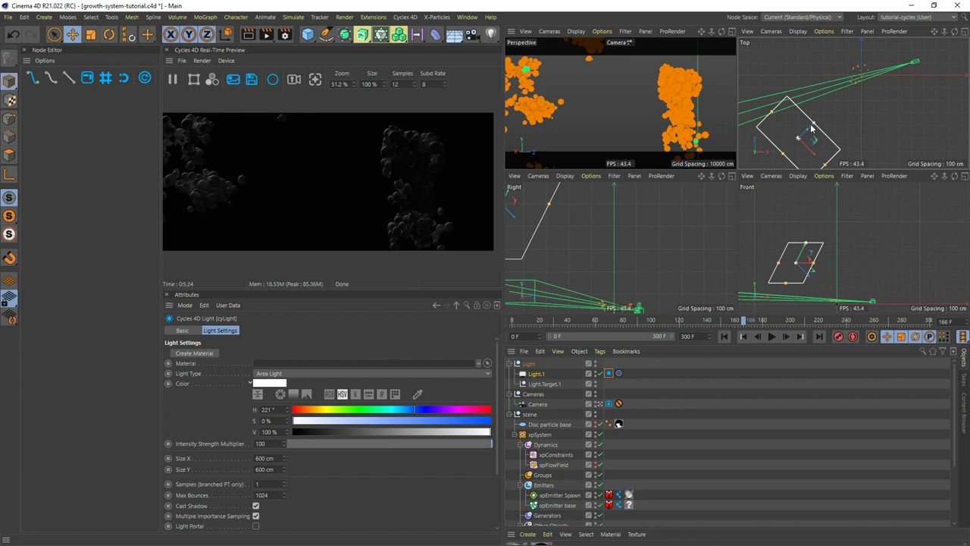
drag(812, 129, 856, 100)
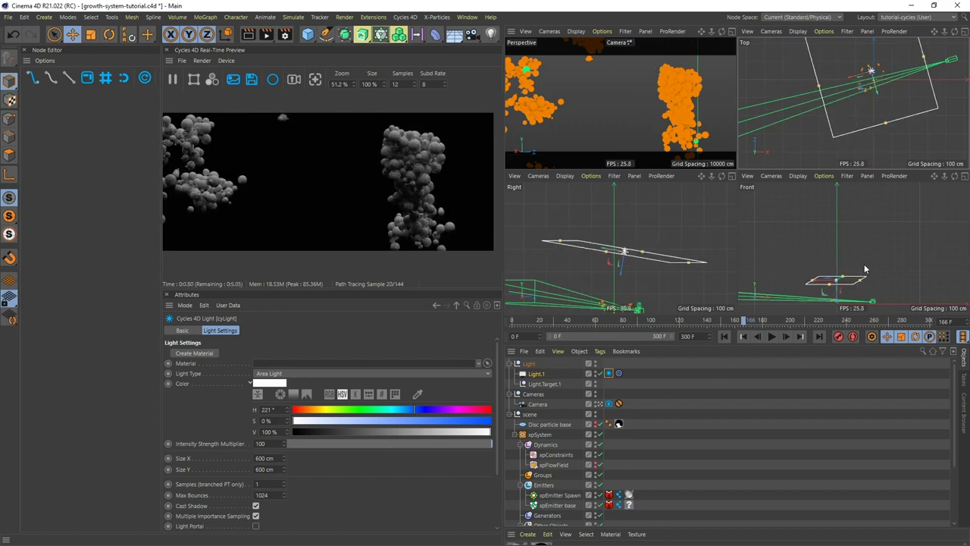
alt+middle_drag(865, 269, 864, 263)
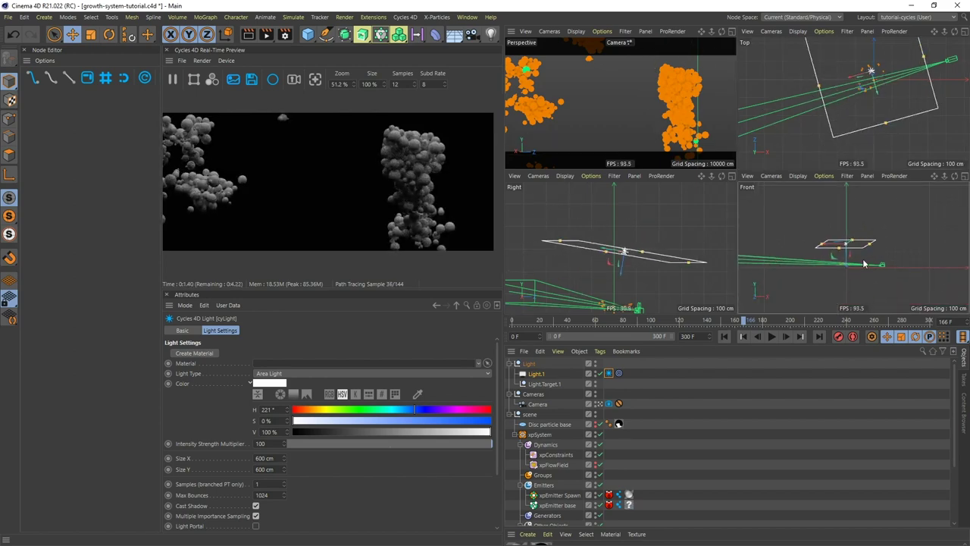
drag(854, 266, 852, 224)
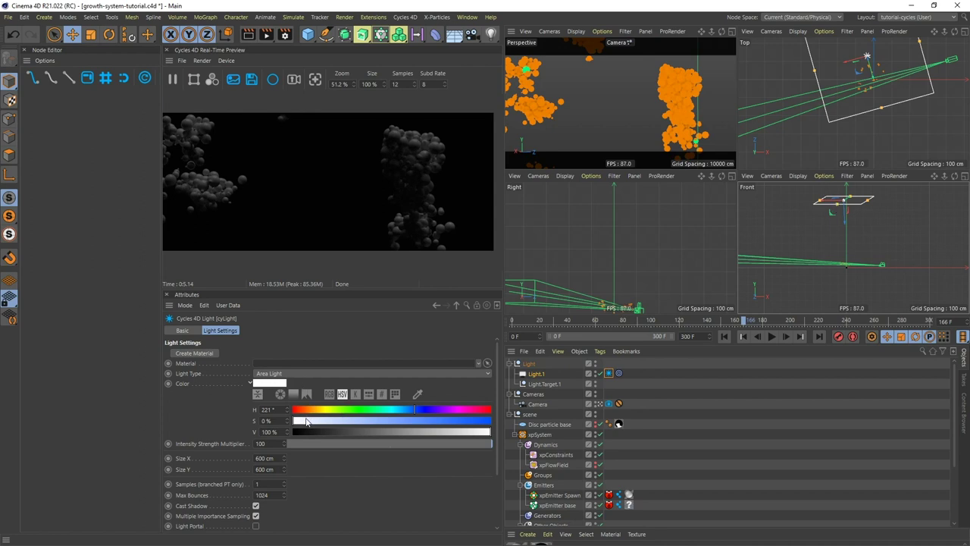
Step: Tint the area light blue with 58% saturation and set its Intensity Strength Multiplier to 2000
drag(306, 423, 408, 422)
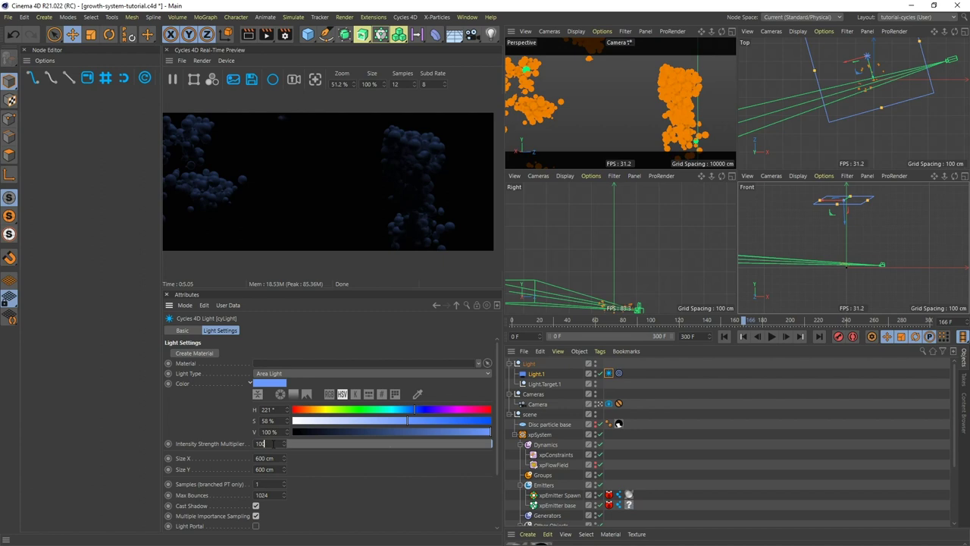
double_click(273, 443)
text(2000)
key(Return)
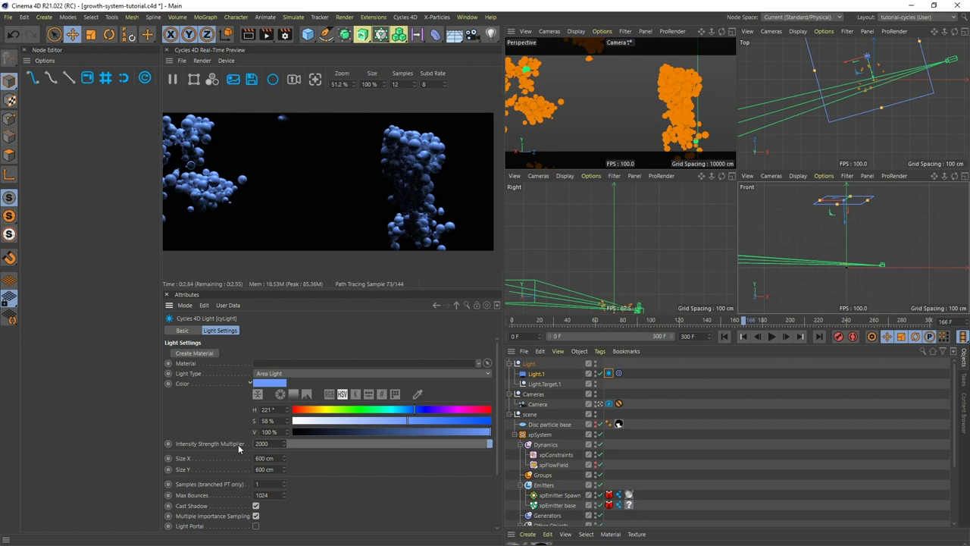
Step: Rename Light.1 as "Top Light"
double_click(537, 375)
text(Top)
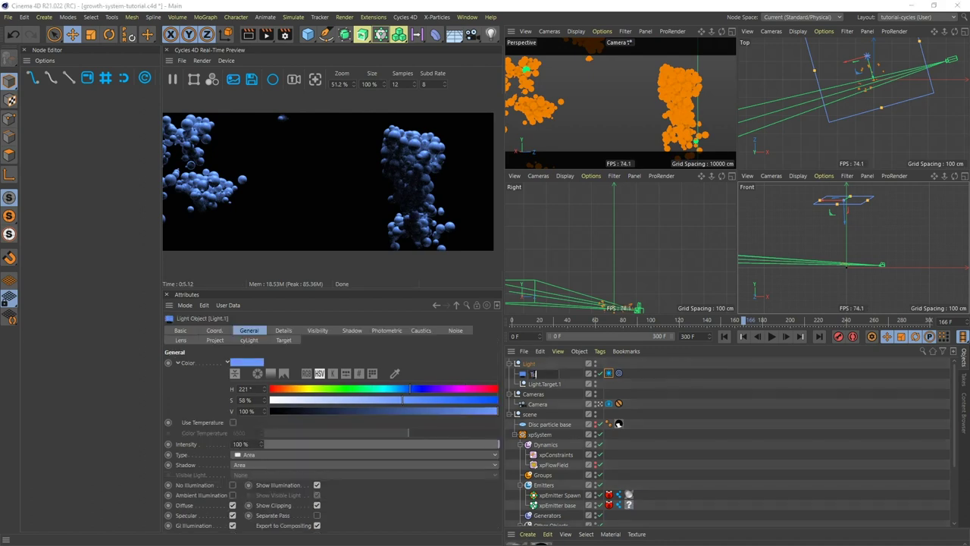
text( Light)
key(Return)
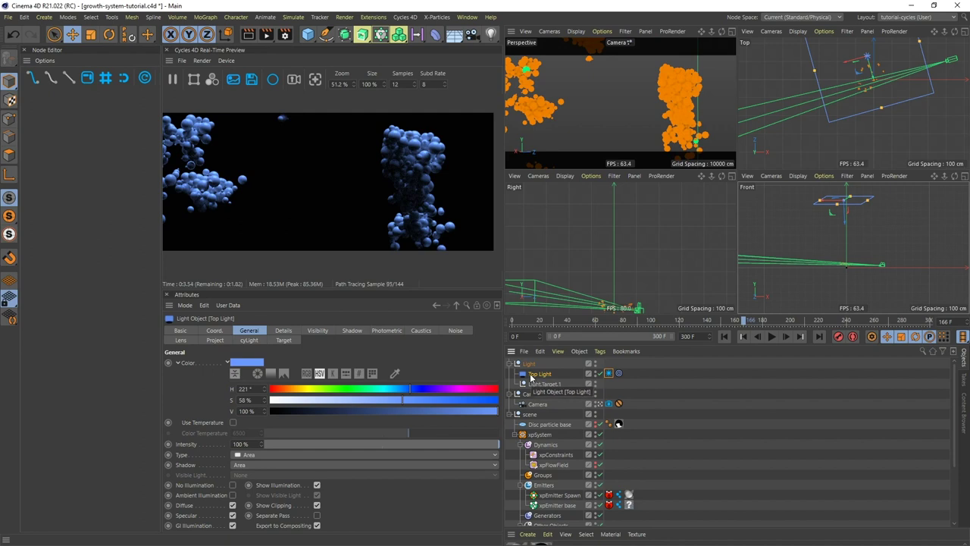
Step: Duplicate Top Light and name the copy "Side Light"
key(ctrl+c)
key(ctrl+v)
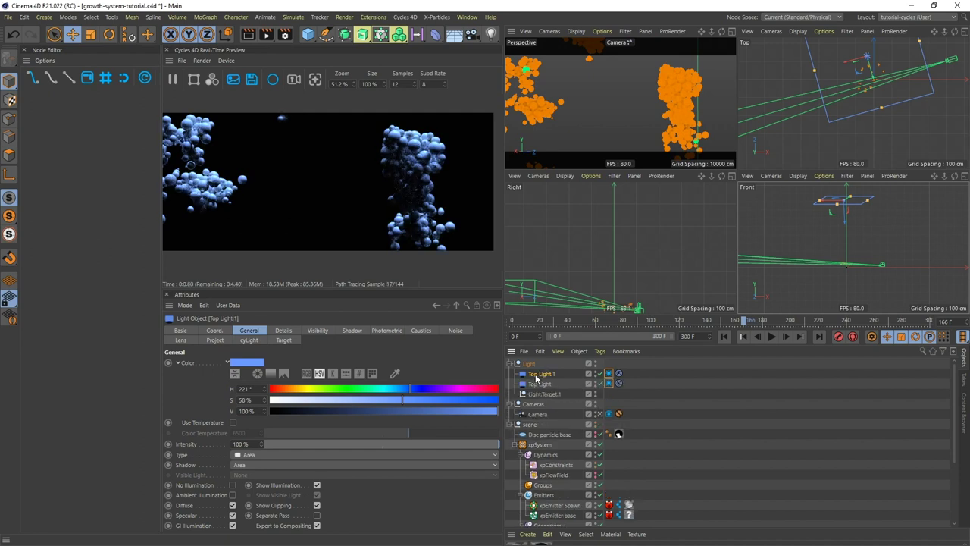
double_click(539, 373)
text(Side)
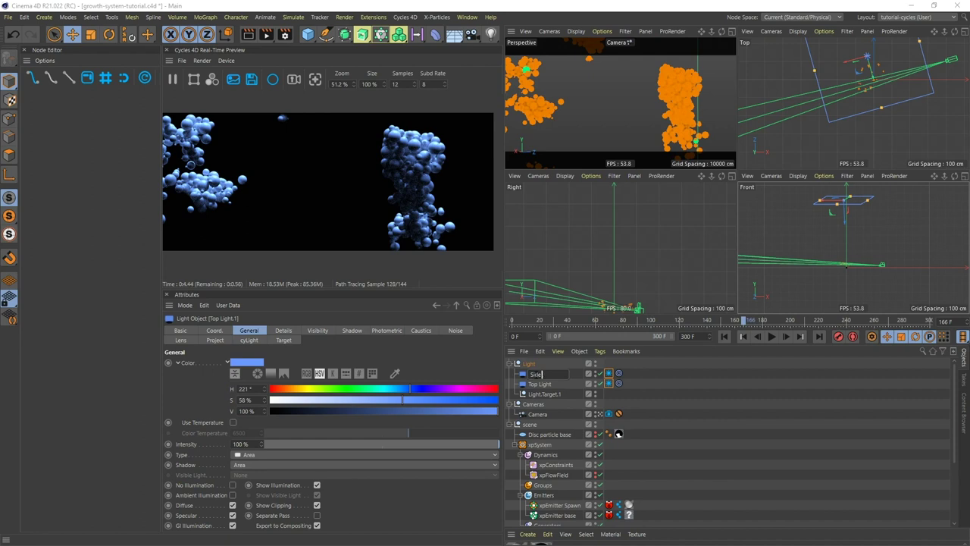
text( Light)
key(Return)
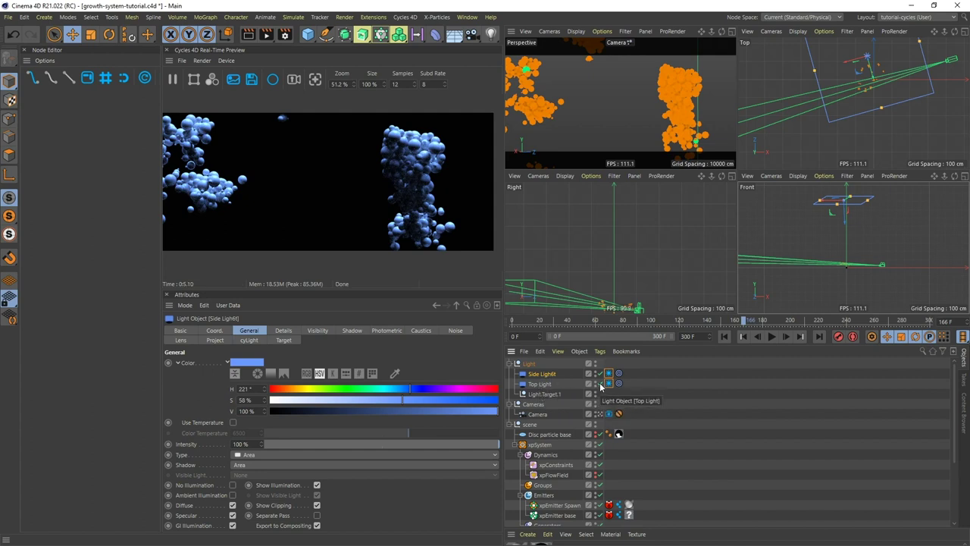
Step: Disable Top Light and give Side Light's cyLight tag an orange hue of 21° and an Intensity Strength Multiplier of 100
click(599, 384)
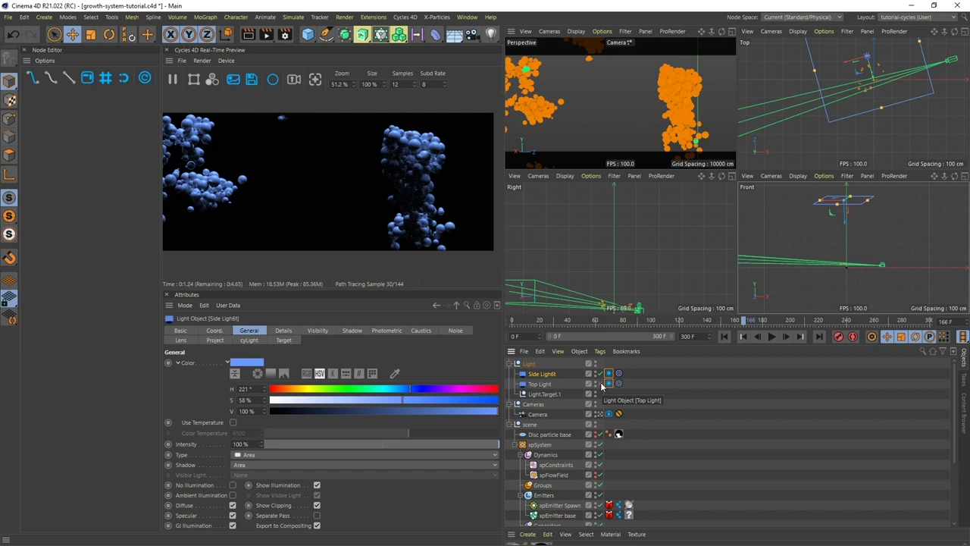
click(608, 373)
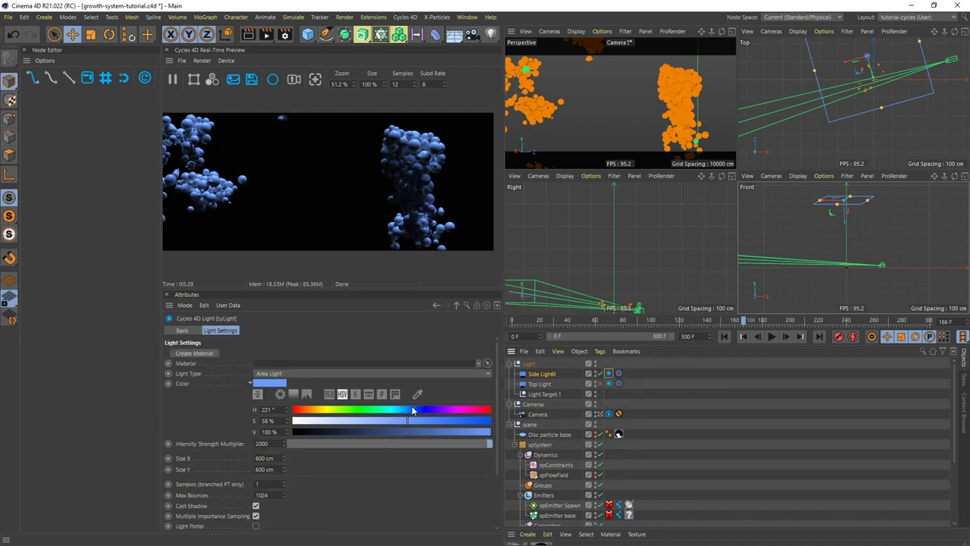
drag(412, 409, 304, 413)
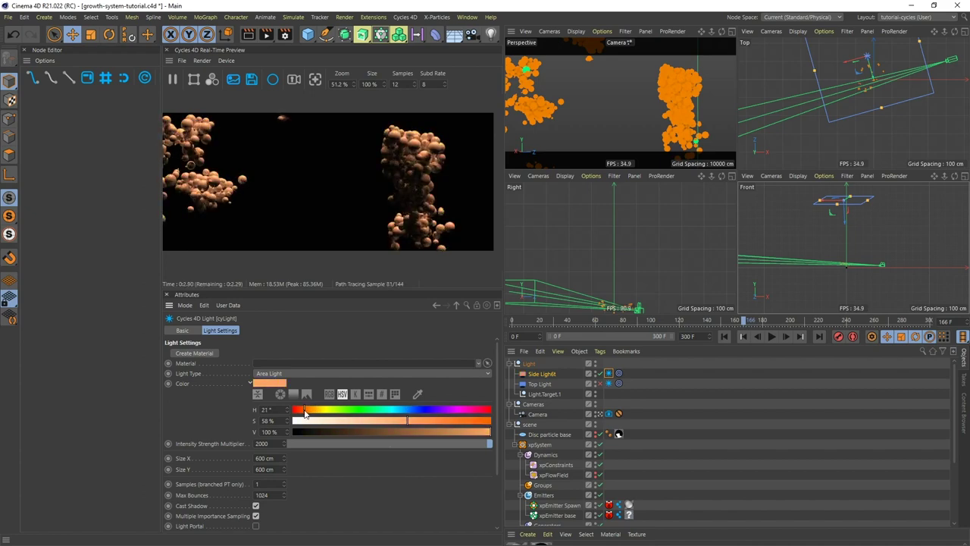
double_click(272, 443)
text(100)
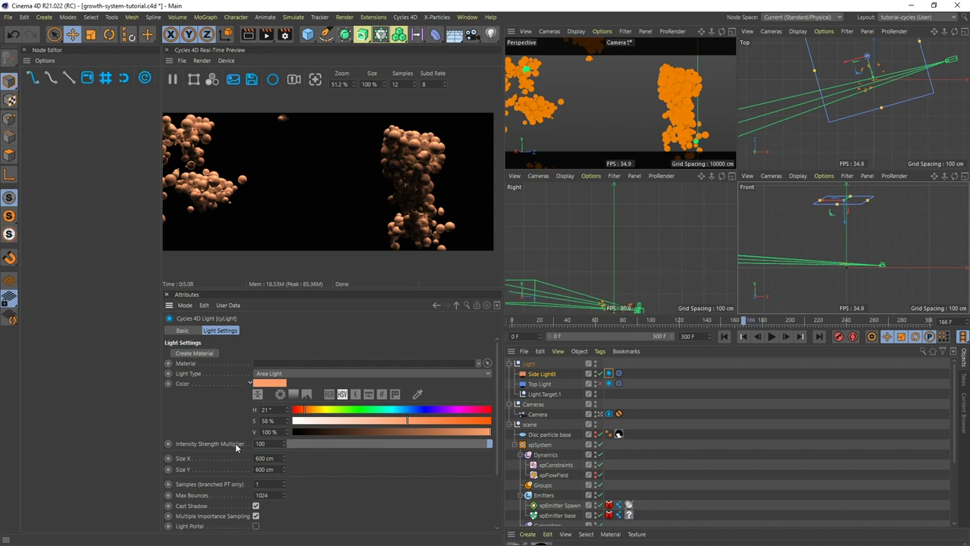
key(Return)
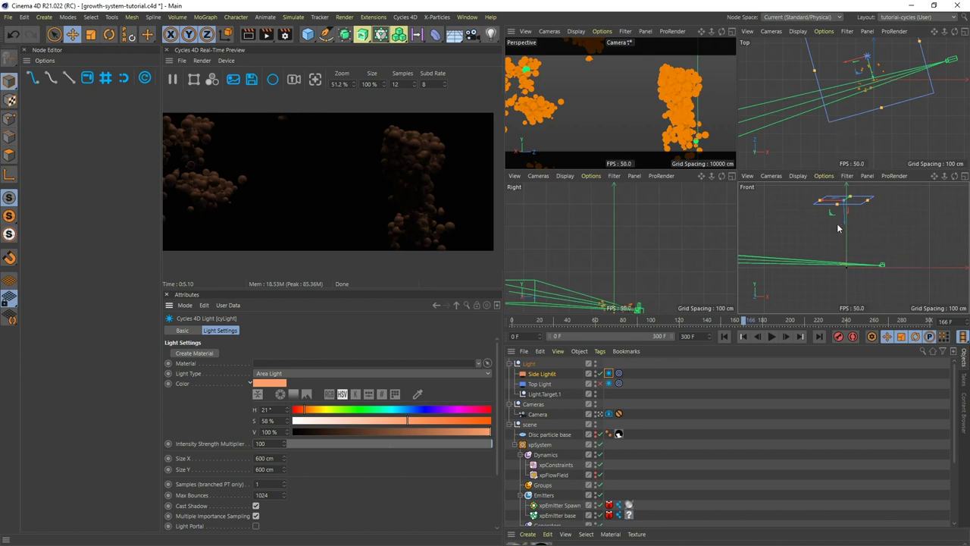
Step: Move Side Light below and to one side of Top Light, keeping its 600 cm size, and re-enable Top Light
drag(846, 223, 848, 240)
alt+drag(891, 116, 845, 83)
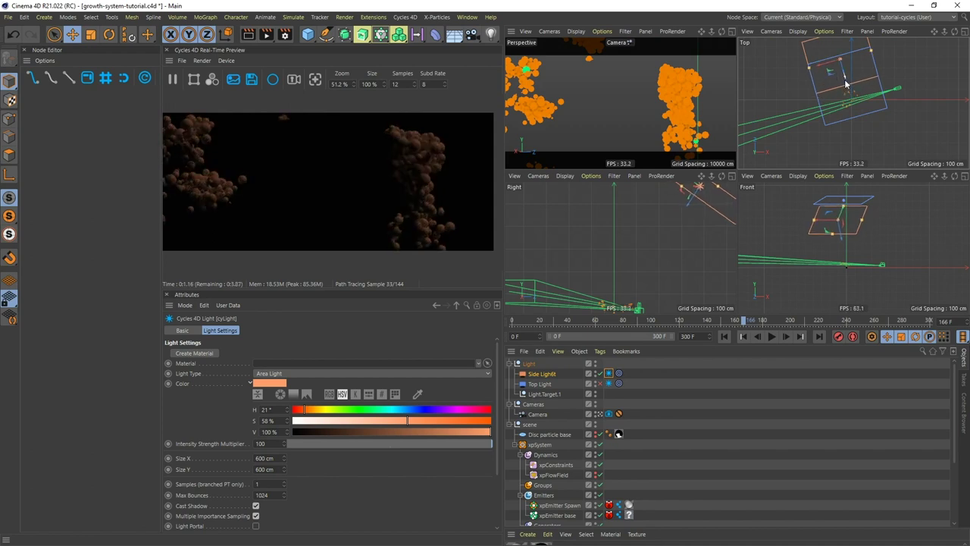
click(842, 216)
drag(843, 216, 841, 213)
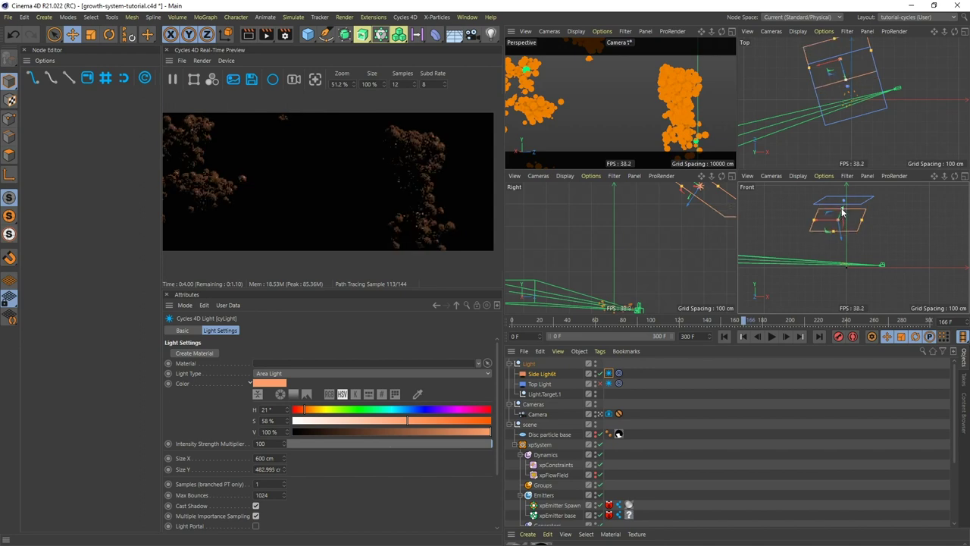
key(ctrl+z)
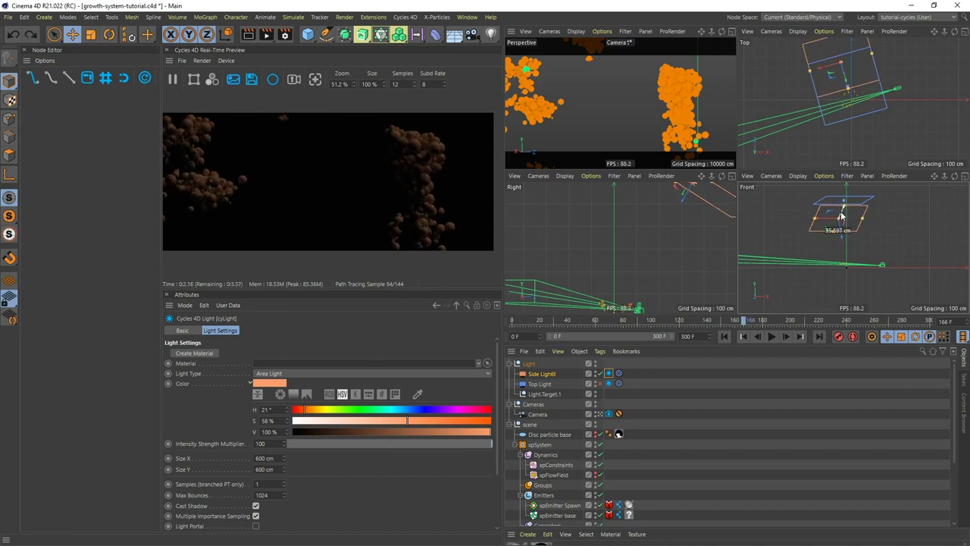
mouse_move(841, 216)
mouse_down()
mouse_move(824, 216)
mouse_move(843, 219)
mouse_up()
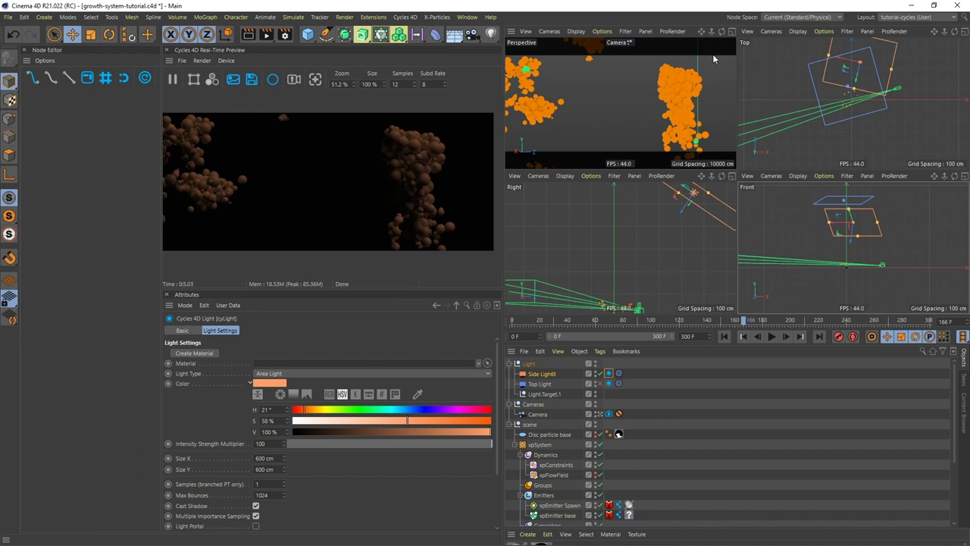
click(600, 385)
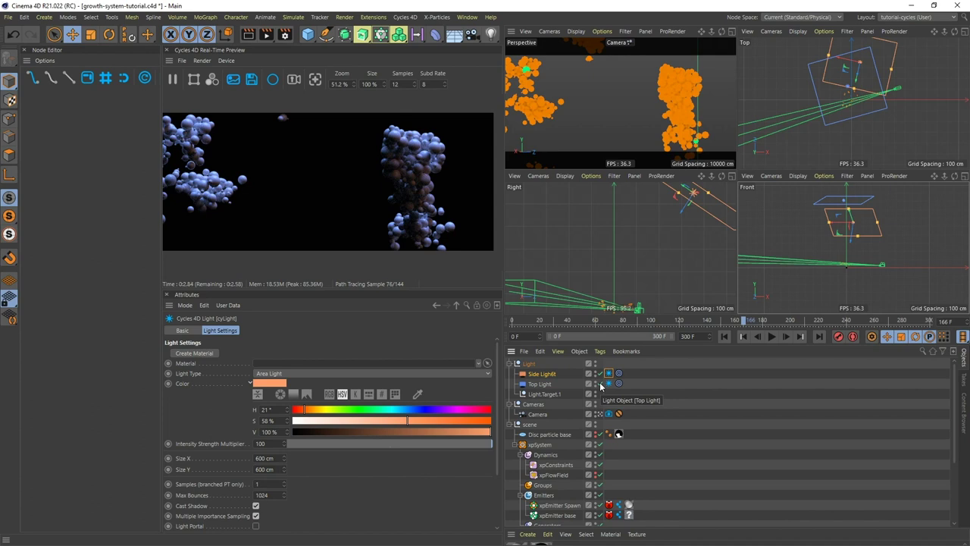
Step: Maximize the perspective view and rearrange the layout to give the node editor and the material manager more room
middle_click(618, 78)
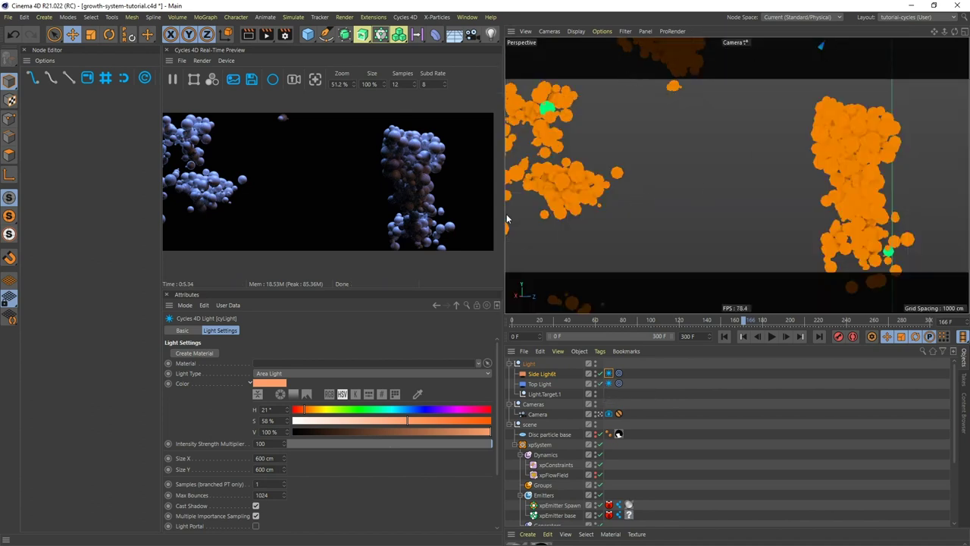
drag(506, 220, 741, 216)
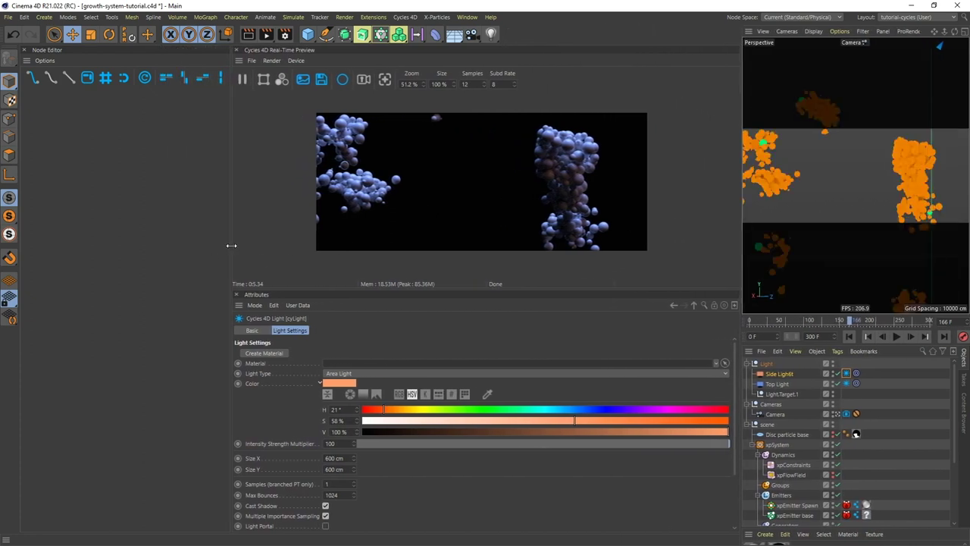
drag(242, 246, 459, 246)
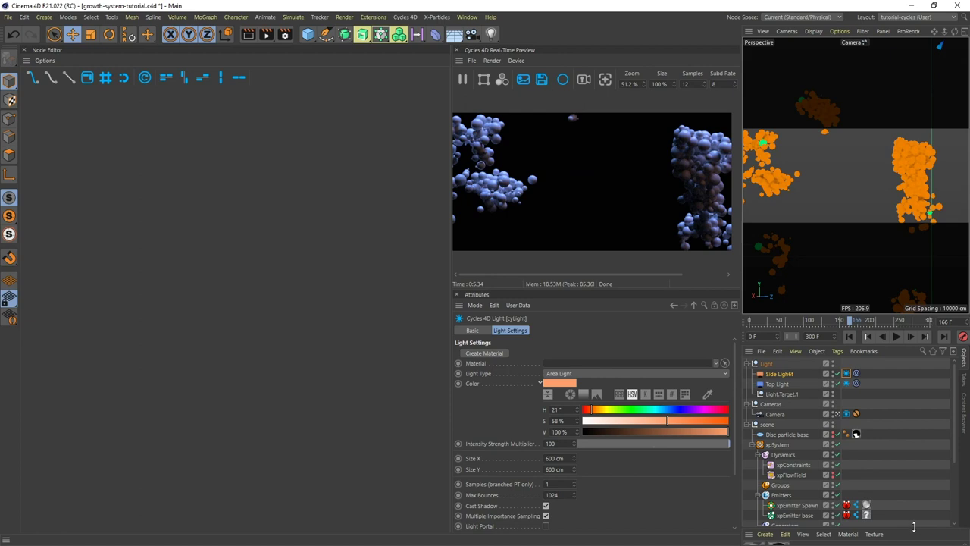
drag(914, 528, 921, 488)
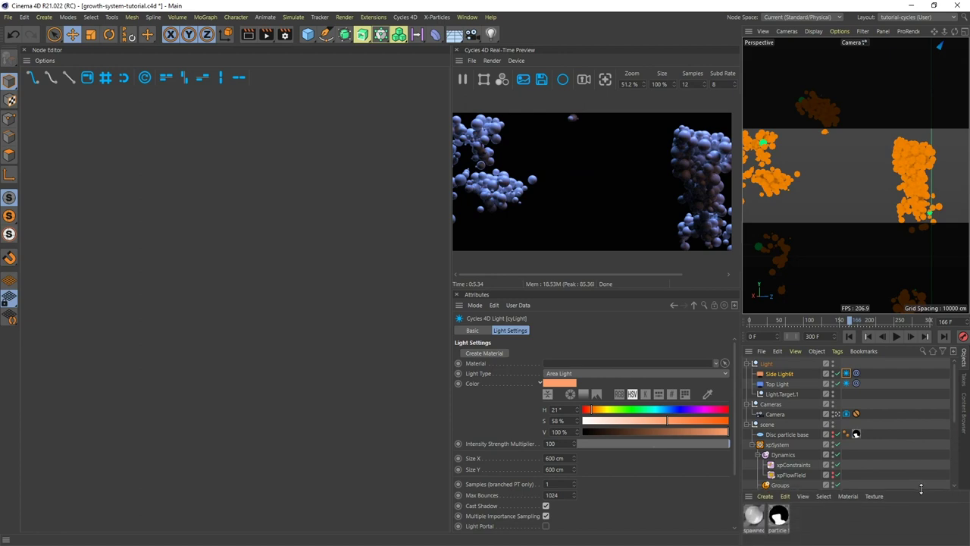
Step: Open the "spawned" material's node graph and place the Principled BSDF node close beside the Output node
click(752, 517)
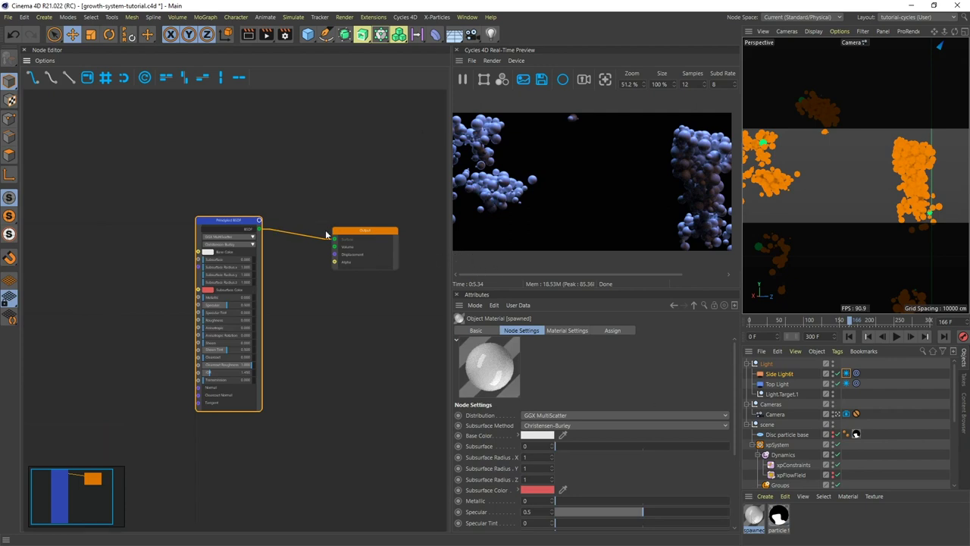
drag(221, 221, 253, 237)
drag(385, 231, 430, 248)
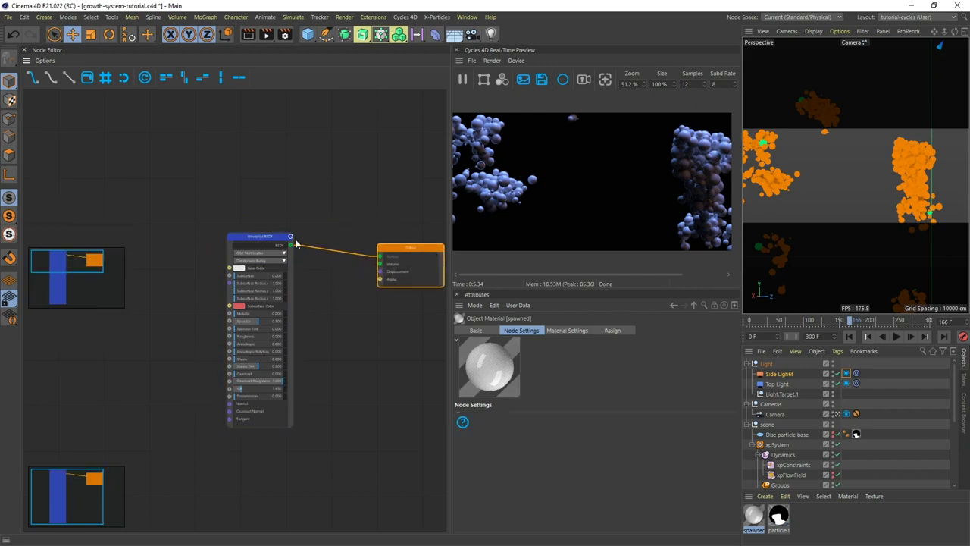
drag(273, 239, 322, 249)
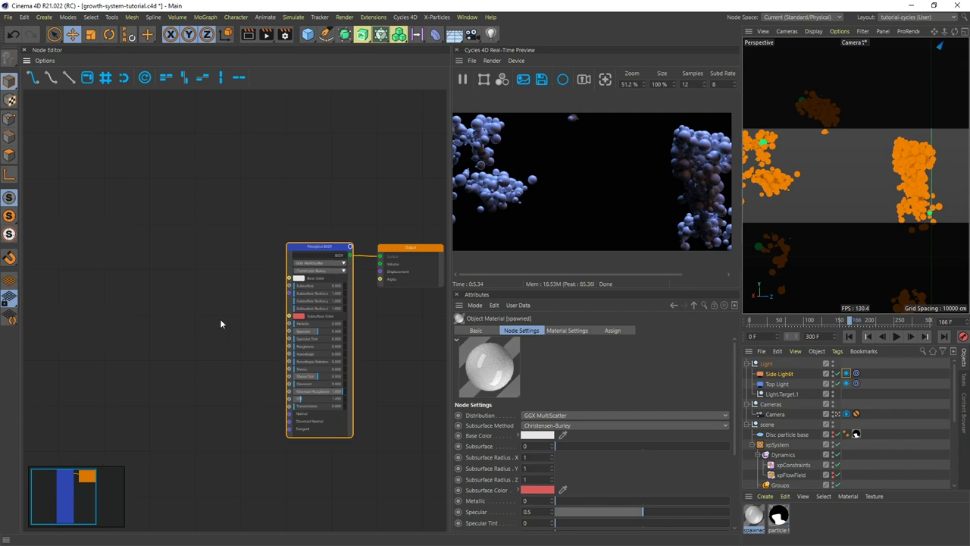
Step: Add a Particle Info input node to the "spawned" material's graph
right_click(63, 352)
mouse_move(106, 469)
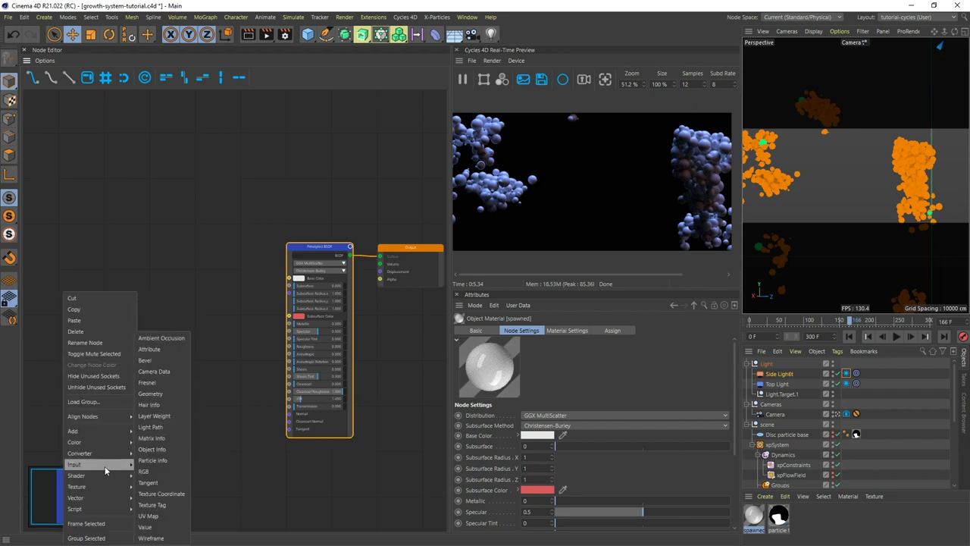
click(167, 460)
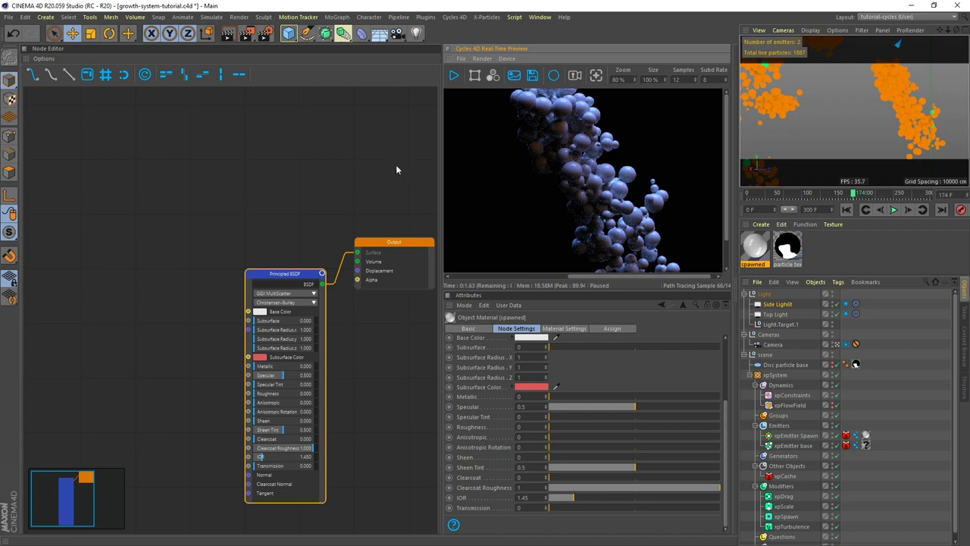
Step: Resume the real-time preview and add a Particle Info node on the input side of the Principled BSDF
click(287, 274)
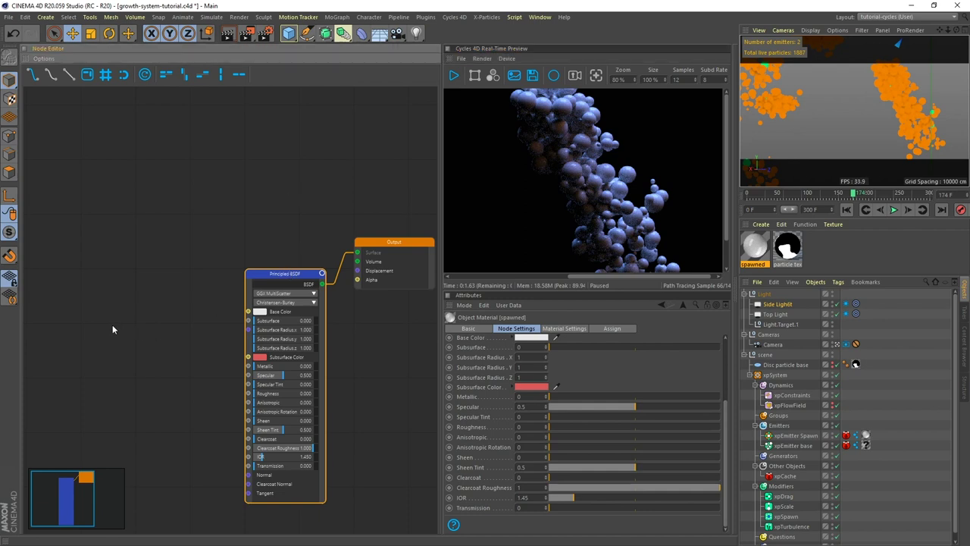
click(453, 75)
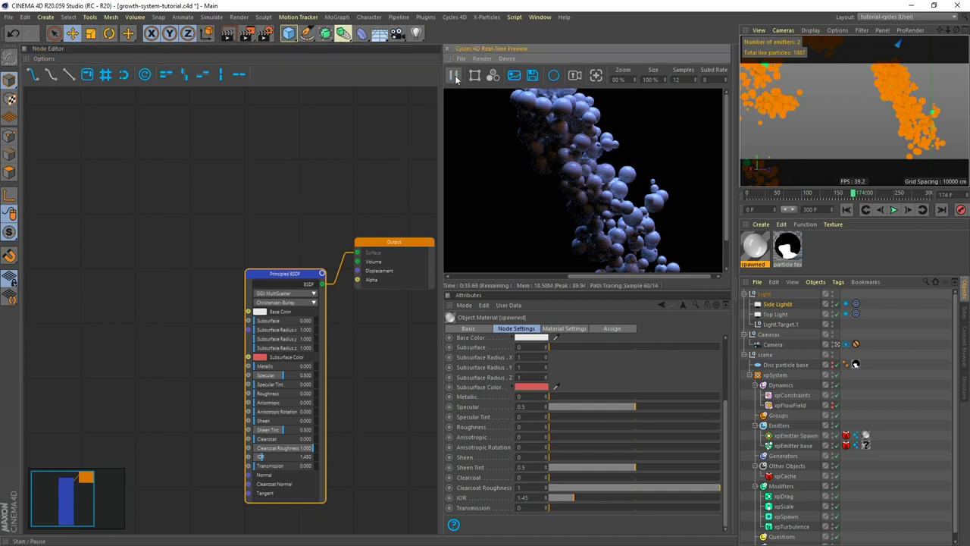
right_click(79, 354)
mouse_move(119, 471)
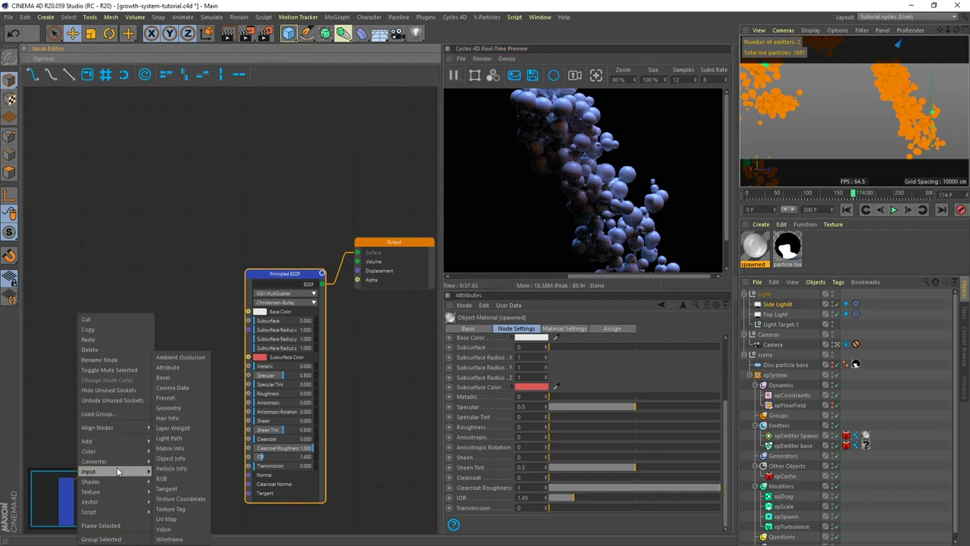
click(171, 472)
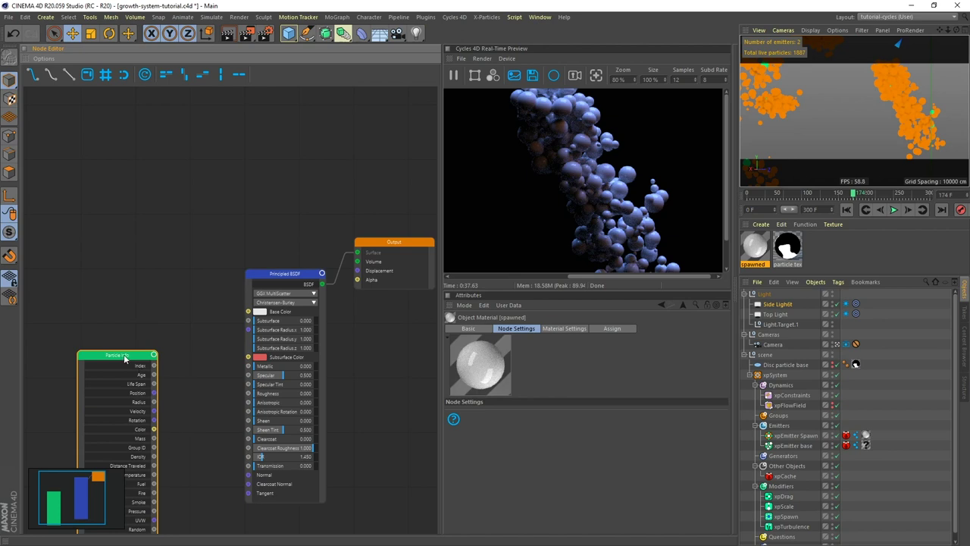
drag(130, 352, 99, 254)
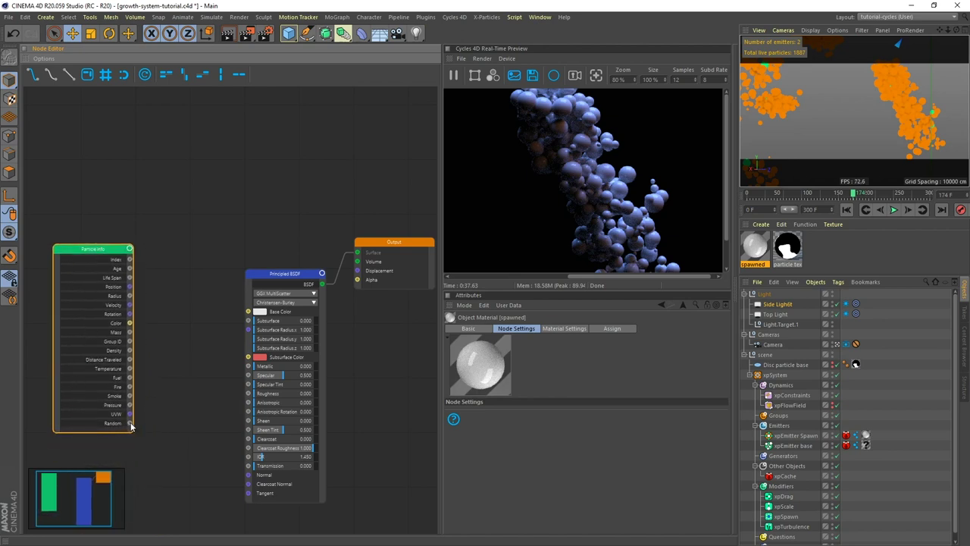
Step: Connect Particle Info's Random output to the Principled BSDF's Base Color and preview the Random output on the particles
drag(130, 423, 248, 311)
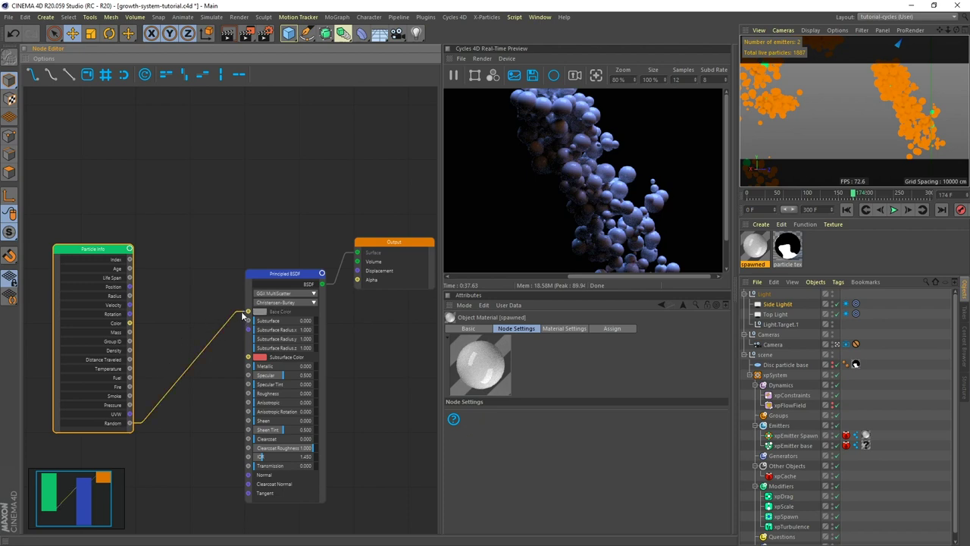
drag(94, 263, 87, 278)
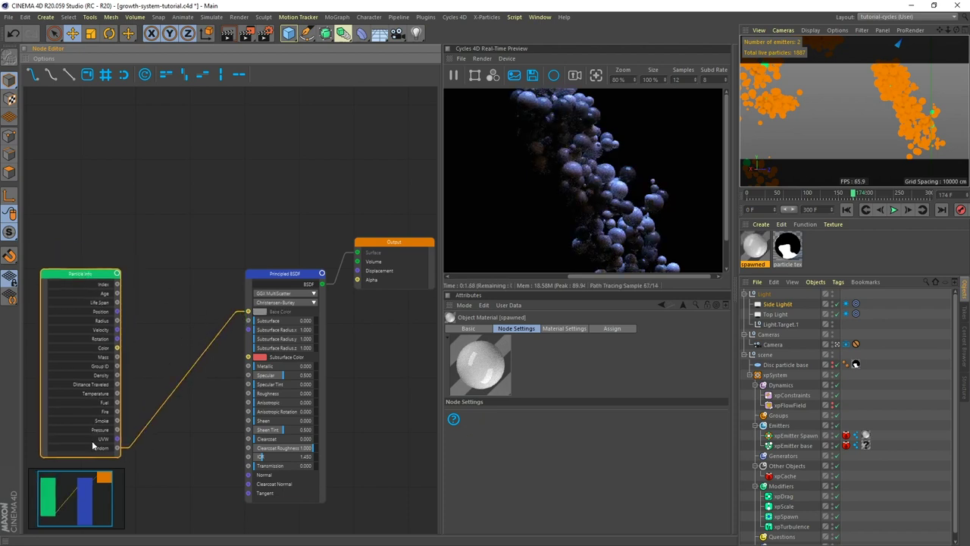
click(101, 449)
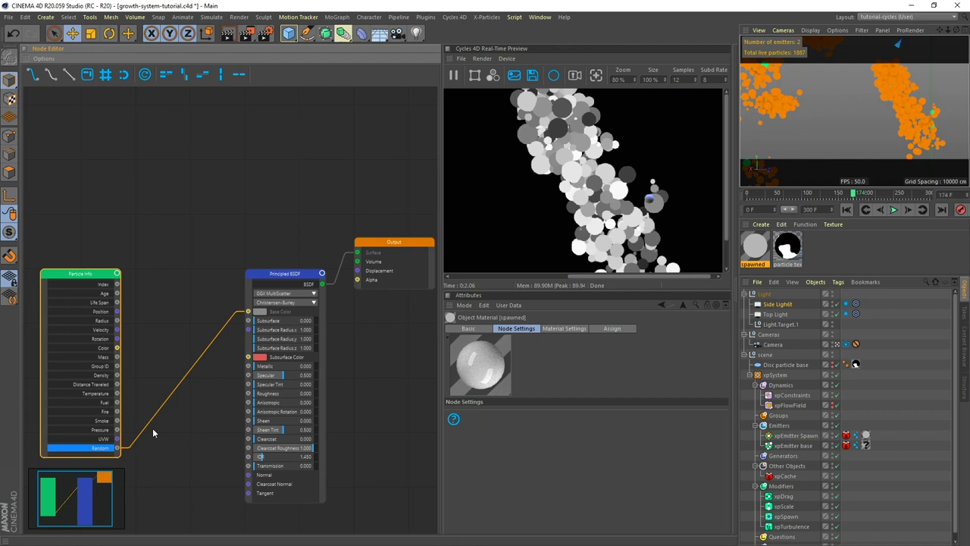
Step: Insert a Color Ramp node into the link between Random and Base Color and preview its Color output
right_click(172, 350)
mouse_move(216, 471)
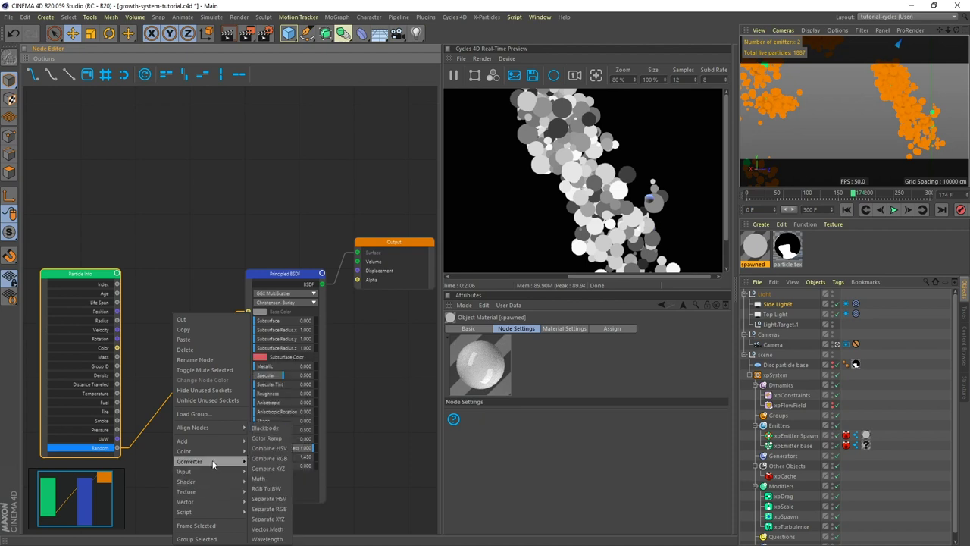
click(275, 439)
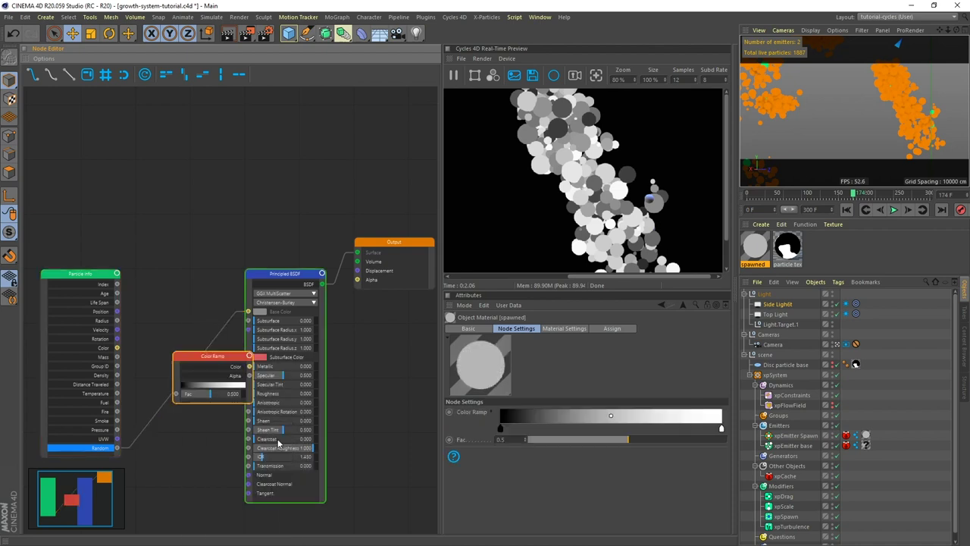
drag(198, 359, 172, 364)
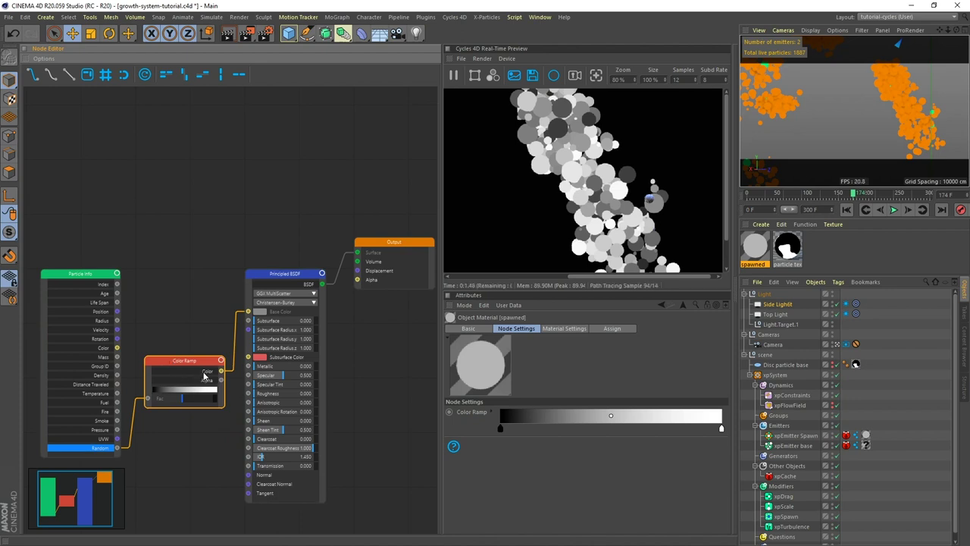
click(206, 371)
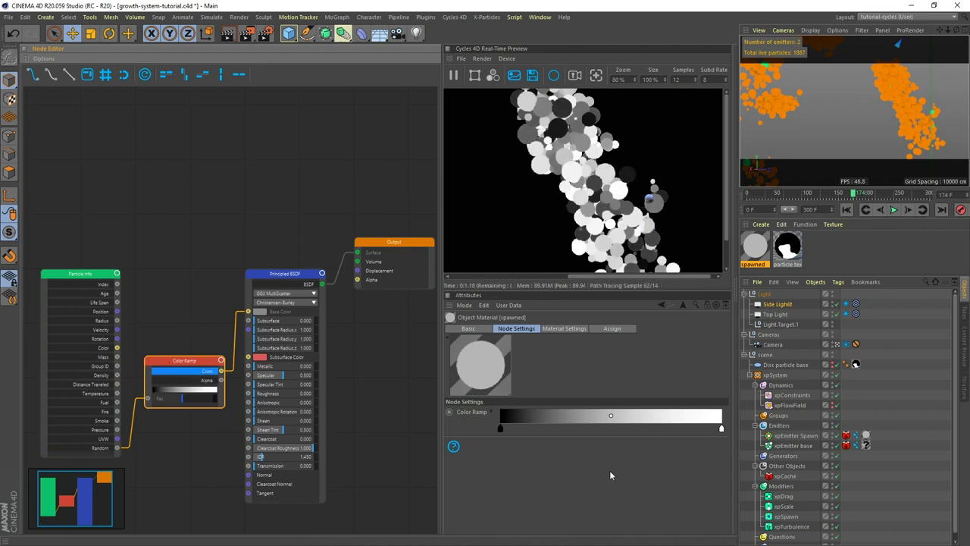
Step: Tint the ramp's white knot pale mint, set its black knot to hue 203°, saturation 19%, value 21%, and end the Color output preview
click(721, 430)
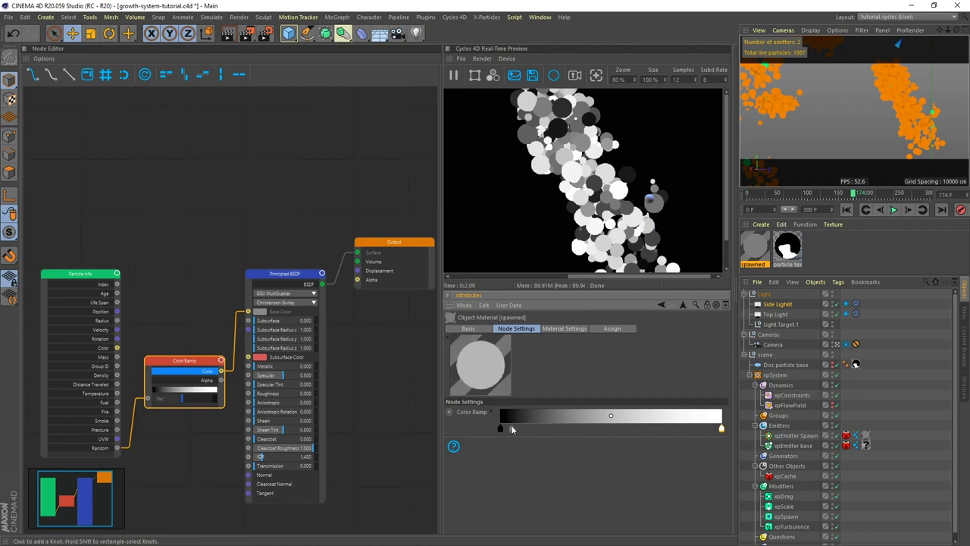
click(490, 410)
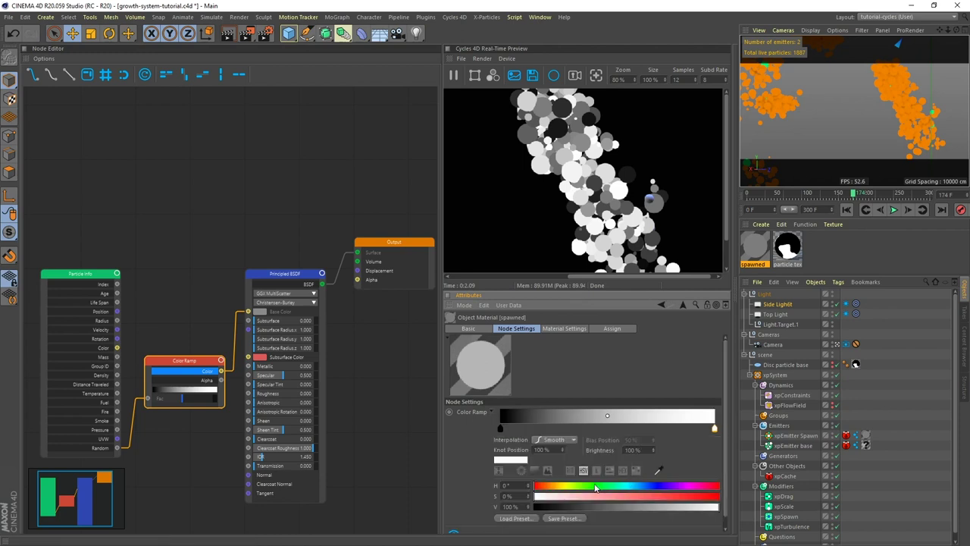
click(592, 488)
mouse_move(592, 491)
mouse_down()
mouse_move(614, 490)
mouse_move(570, 497)
mouse_move(639, 491)
mouse_up()
click(501, 428)
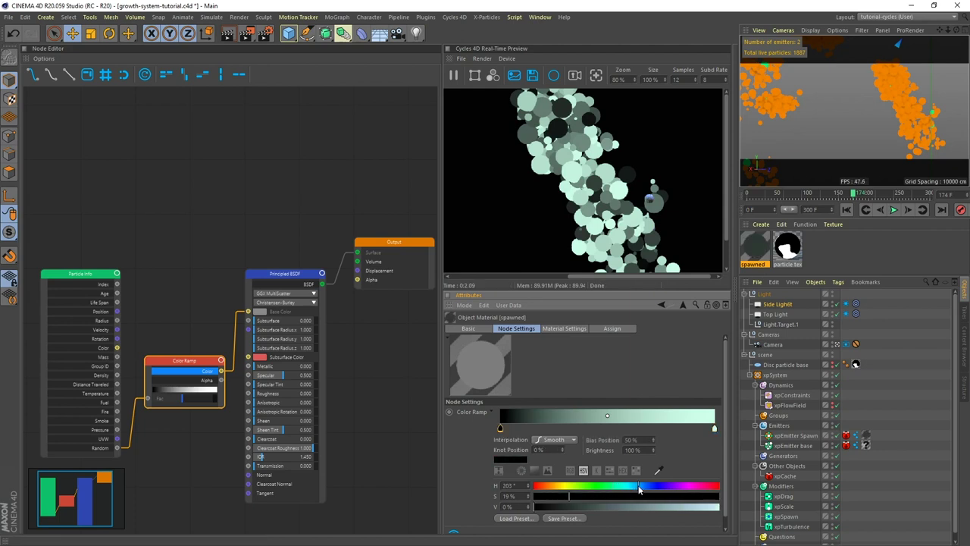
click(571, 506)
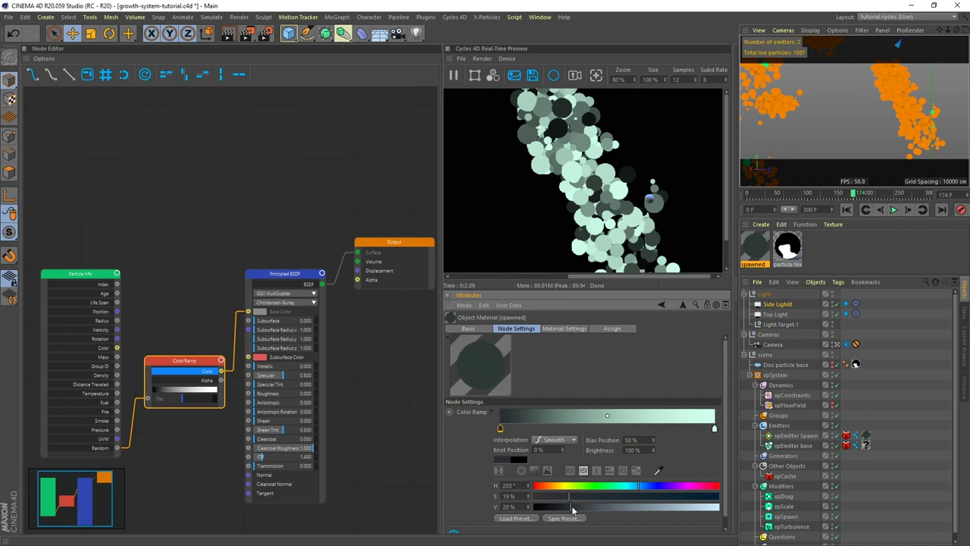
click(573, 509)
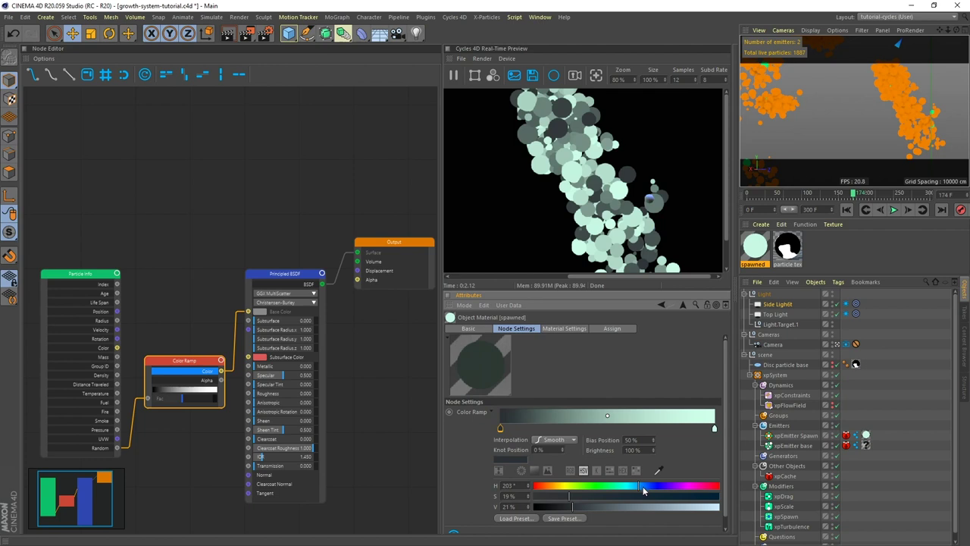
click(205, 375)
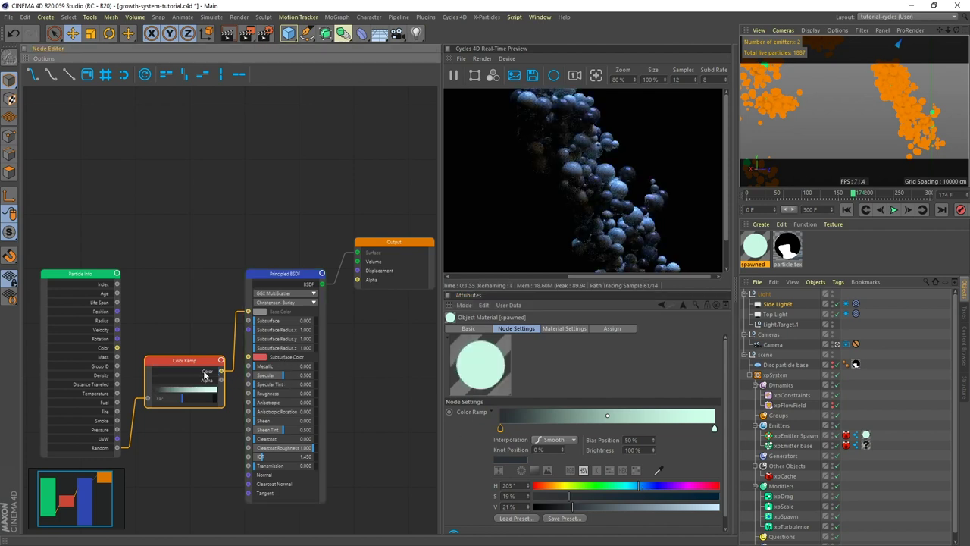
Step: Set the Principled BSDF node's Transmission to 1
click(284, 275)
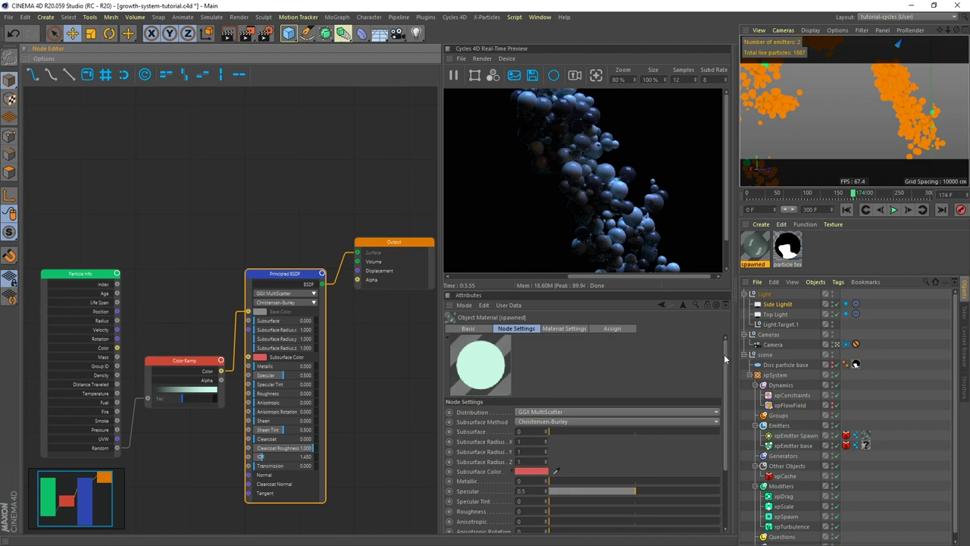
drag(724, 353, 724, 429)
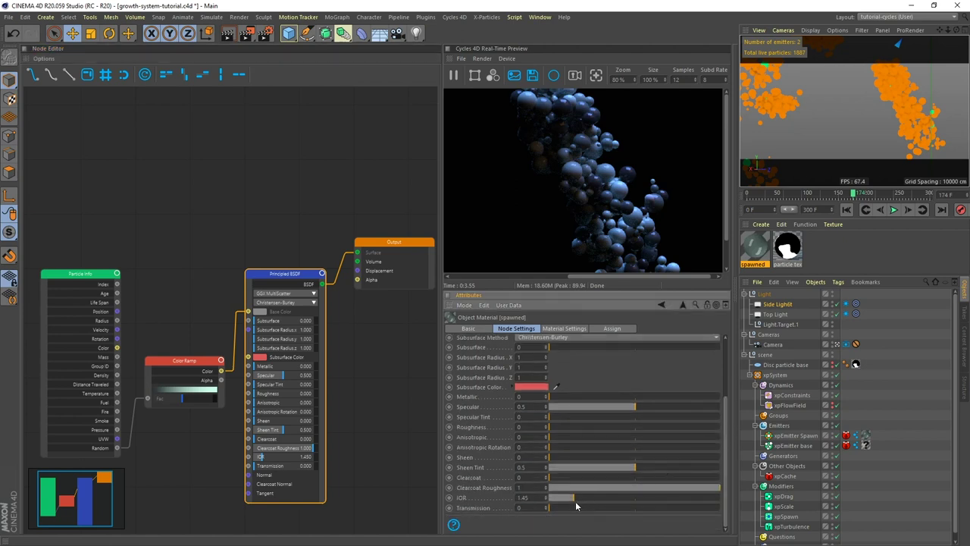
drag(559, 507, 740, 507)
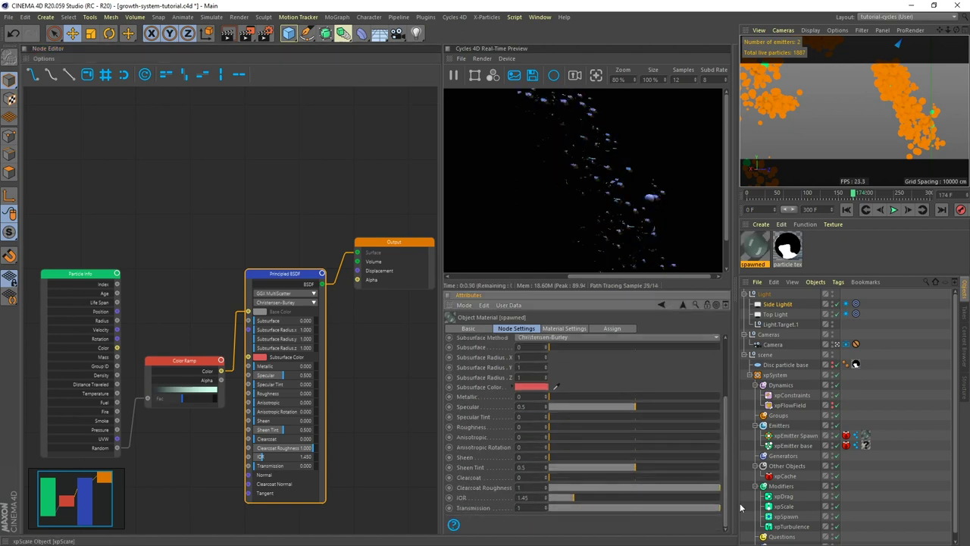
Step: Set the Principled BSDF node's IOR to 1.55
click(525, 498)
key(BackSpace)
key(BackSpace)
key(BackSpace)
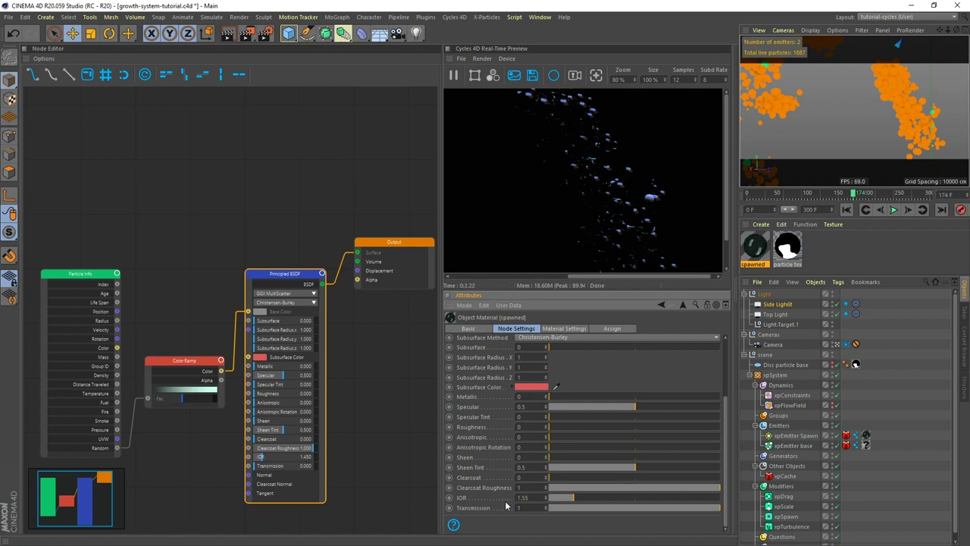
text(.55)
key(Return)
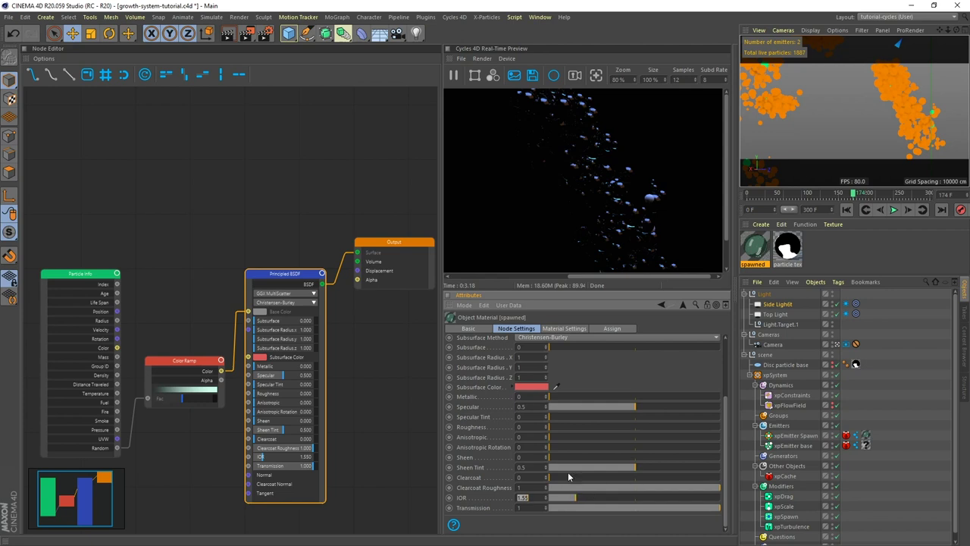
Step: Set Max Ray Bounces to 5 in the Cycles 4D render settings' light paths and close the settings
click(266, 34)
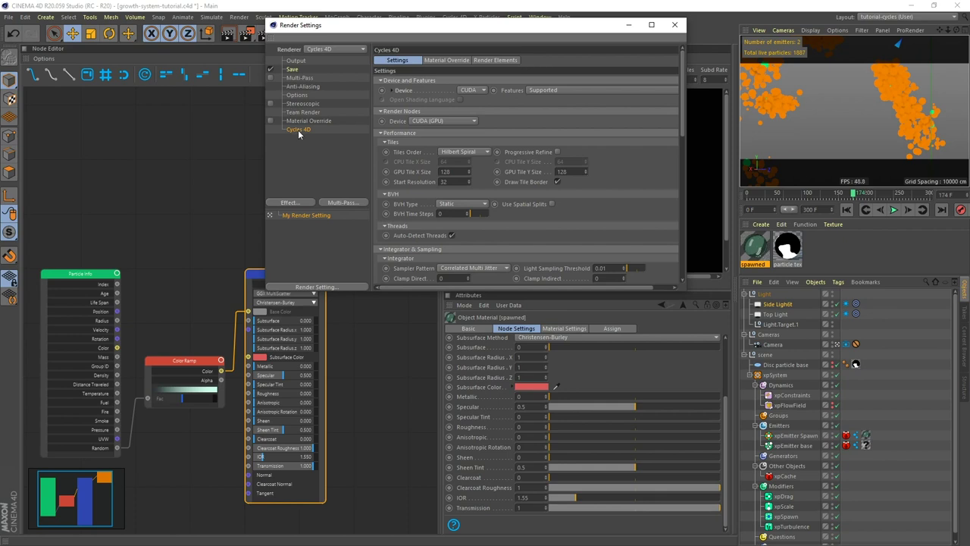
drag(684, 111, 678, 196)
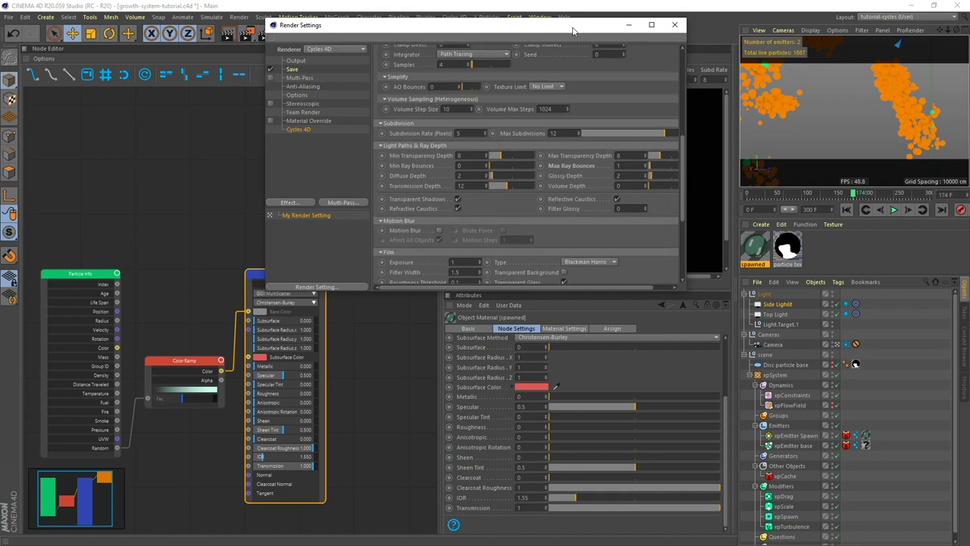
drag(575, 30, 355, 62)
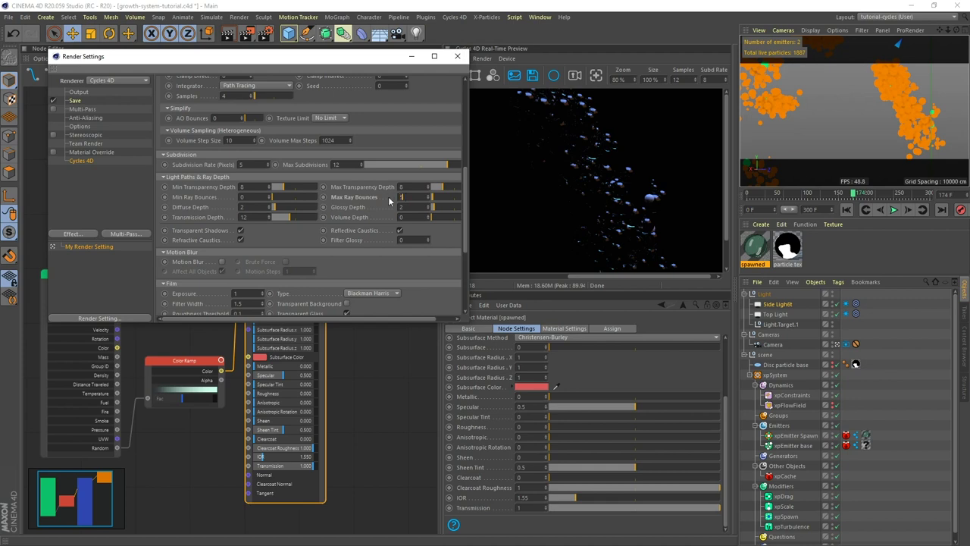
key(Return)
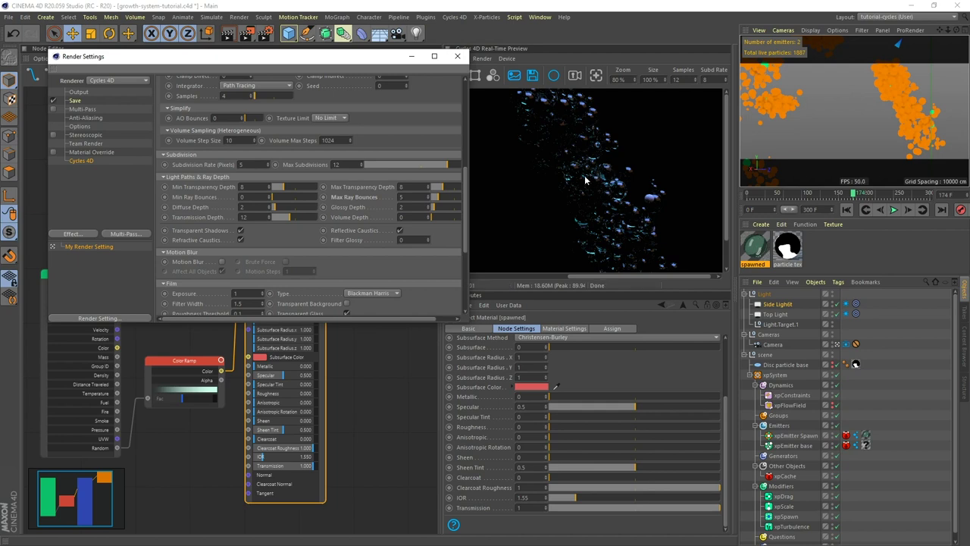
click(457, 56)
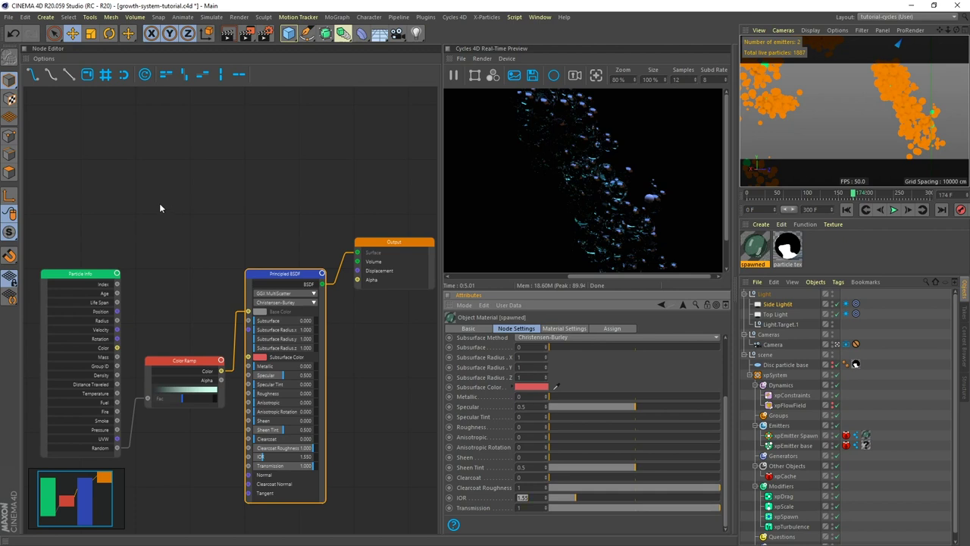
Step: Add an Emission shader node to the spawned material and place it above the Principled BSDF
right_click(132, 166)
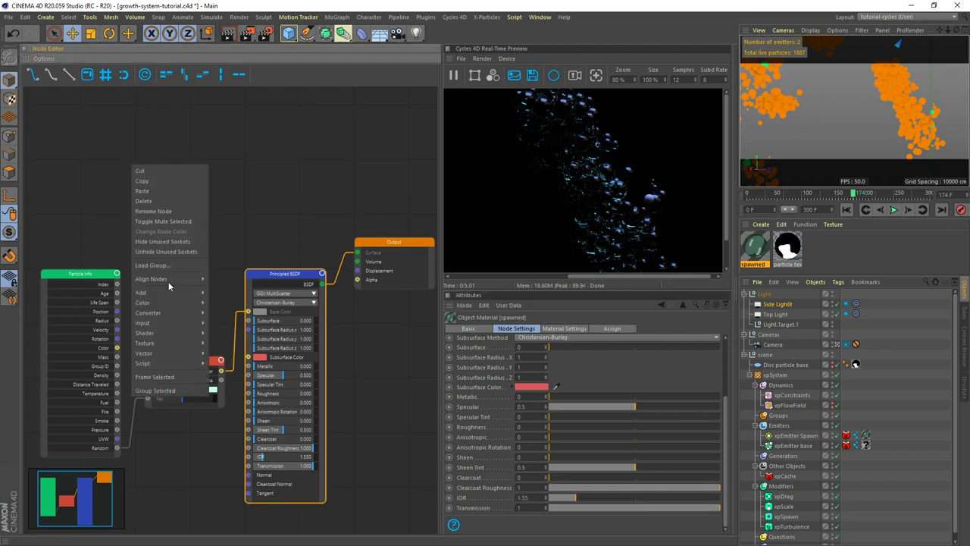
mouse_move(174, 296)
mouse_move(166, 335)
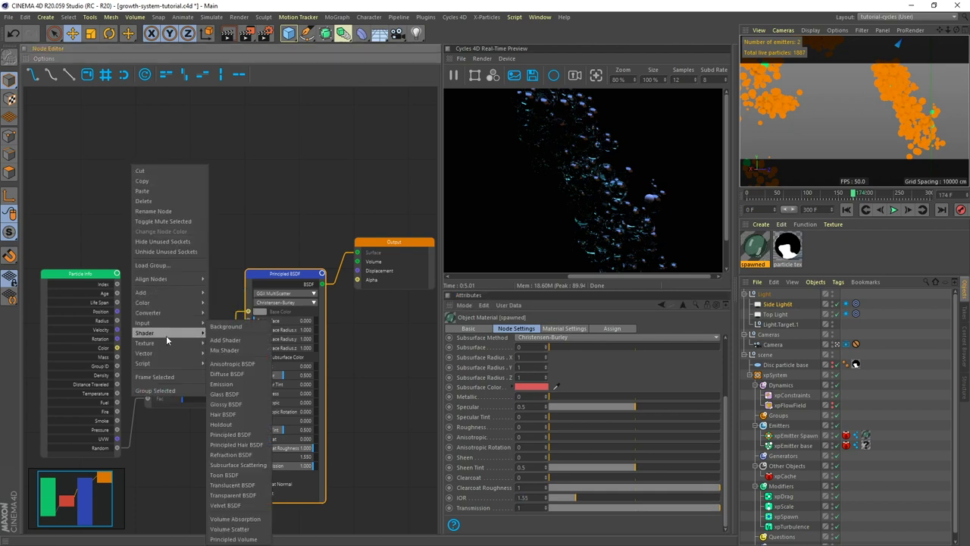
click(227, 384)
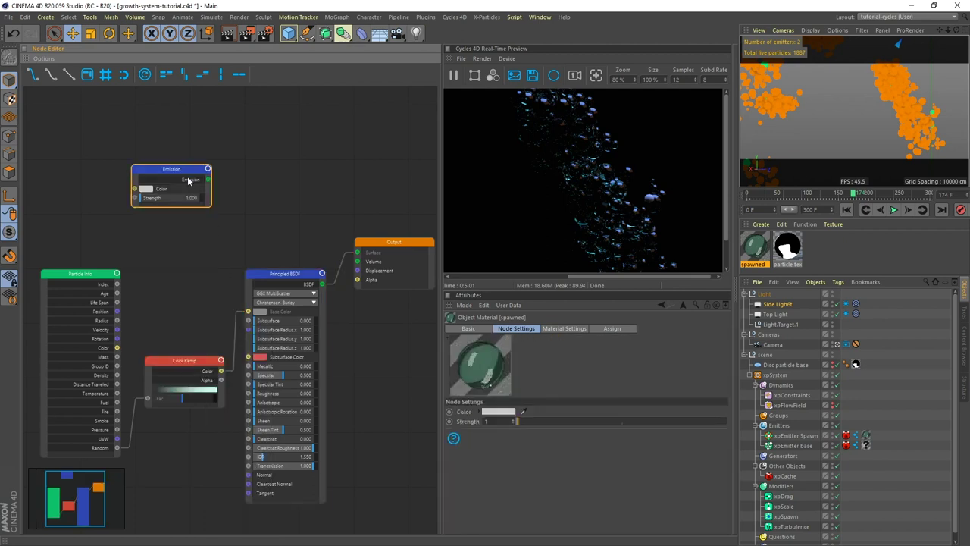
drag(178, 172, 237, 176)
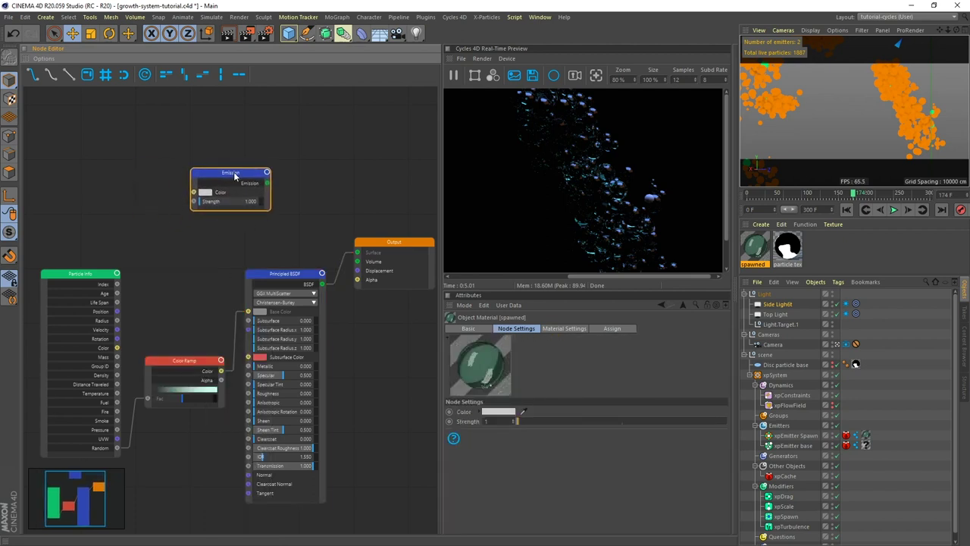
Step: Add a Blackbody converter node, connect its Color to the Emission node's Color, and preview the Emission output
right_click(106, 153)
mouse_move(163, 302)
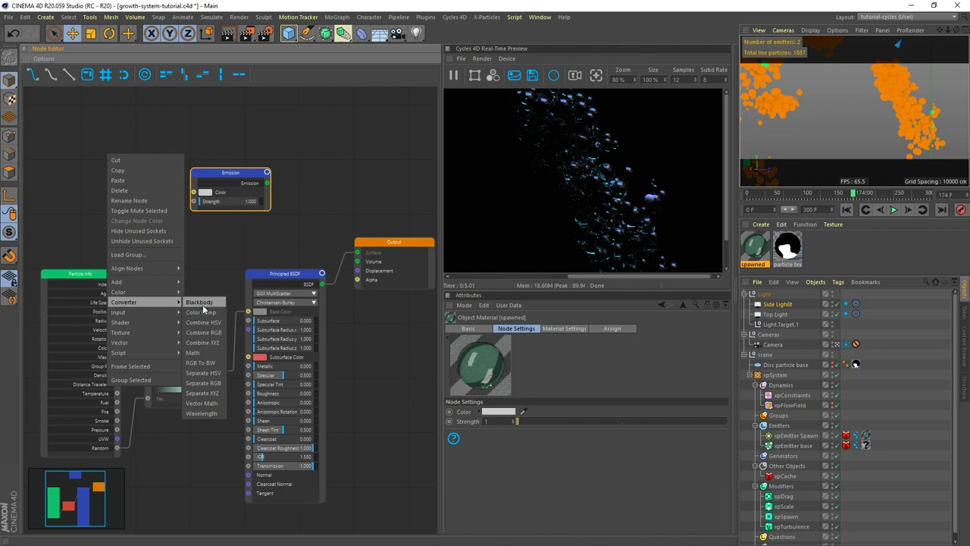
click(206, 301)
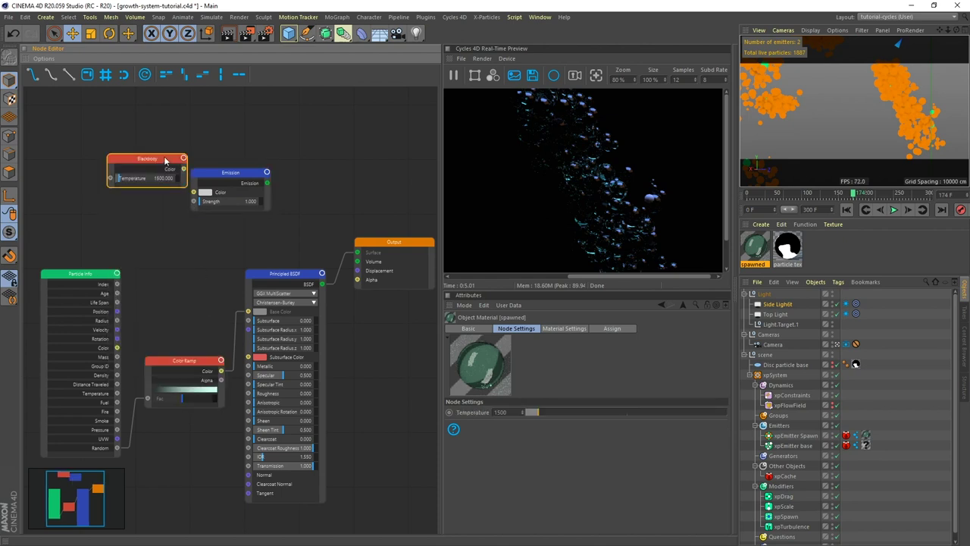
drag(164, 156, 194, 193)
click(250, 184)
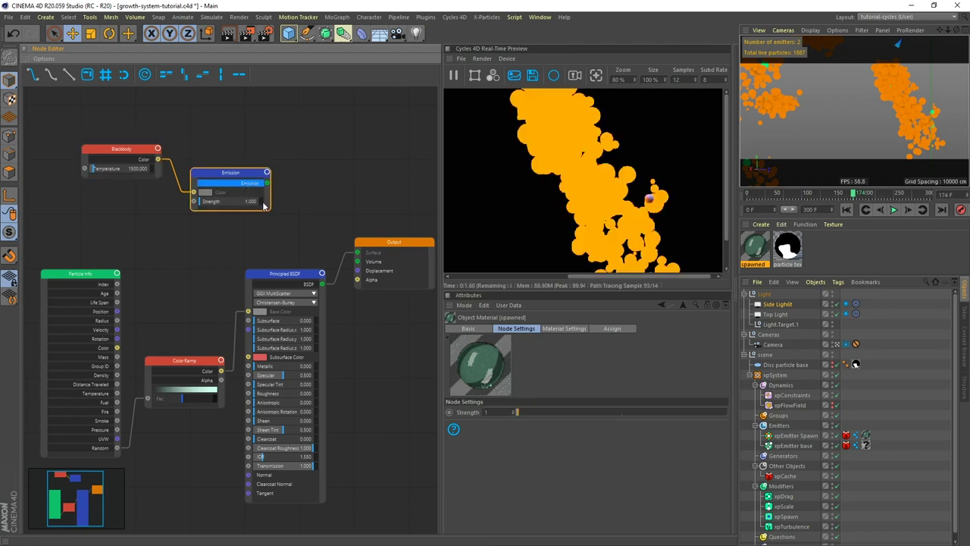
Step: Set the Blackbody Temperature to about 3411 and the Emission node's Strength to 16
click(141, 150)
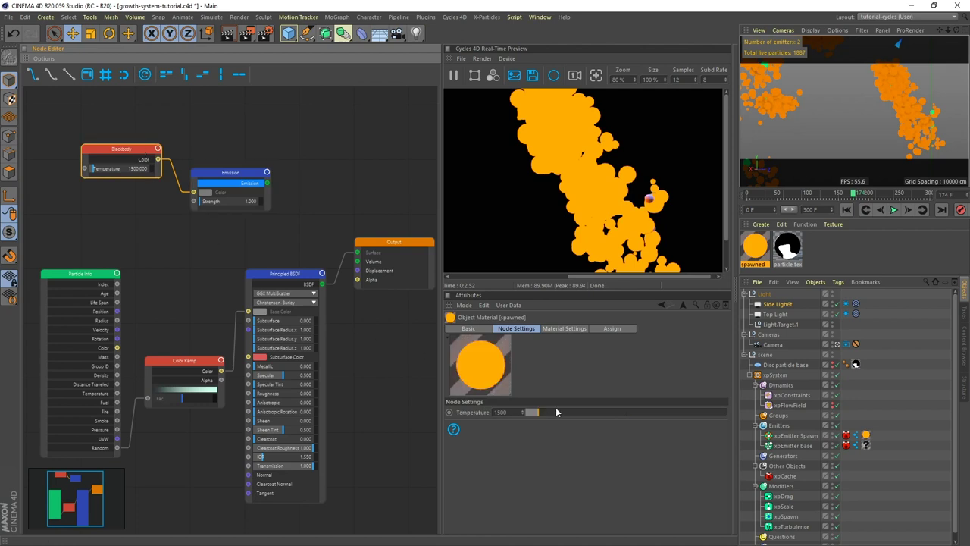
drag(539, 411, 574, 409)
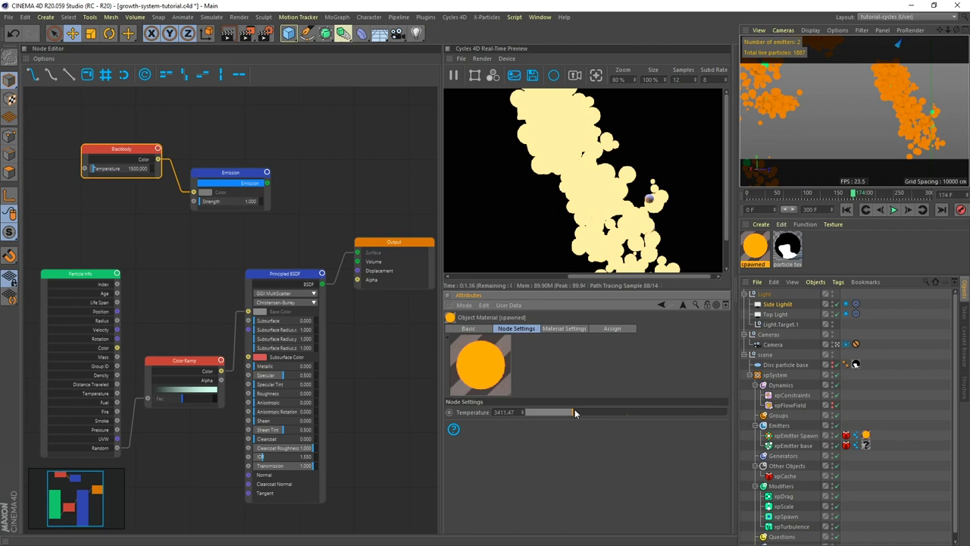
drag(236, 183, 236, 175)
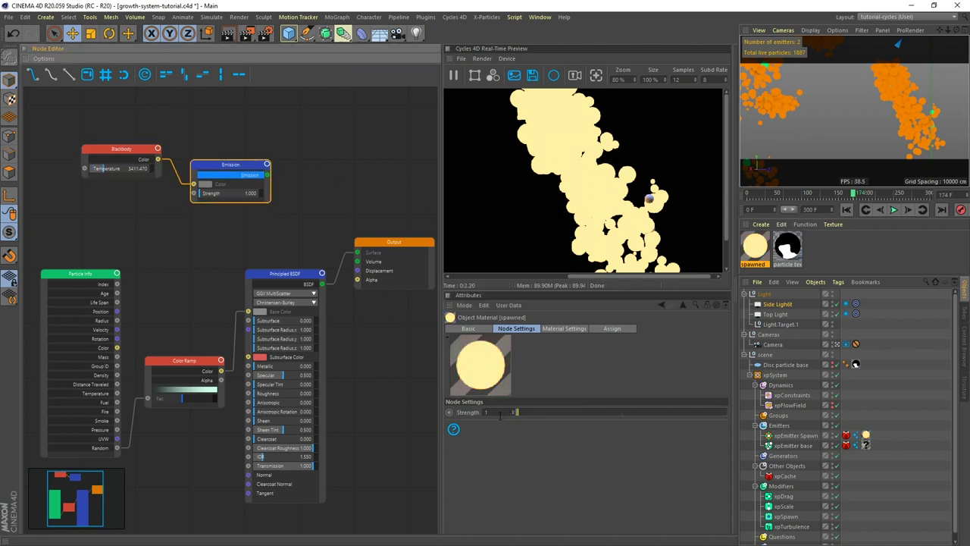
click(489, 411)
text(6)
key(Return)
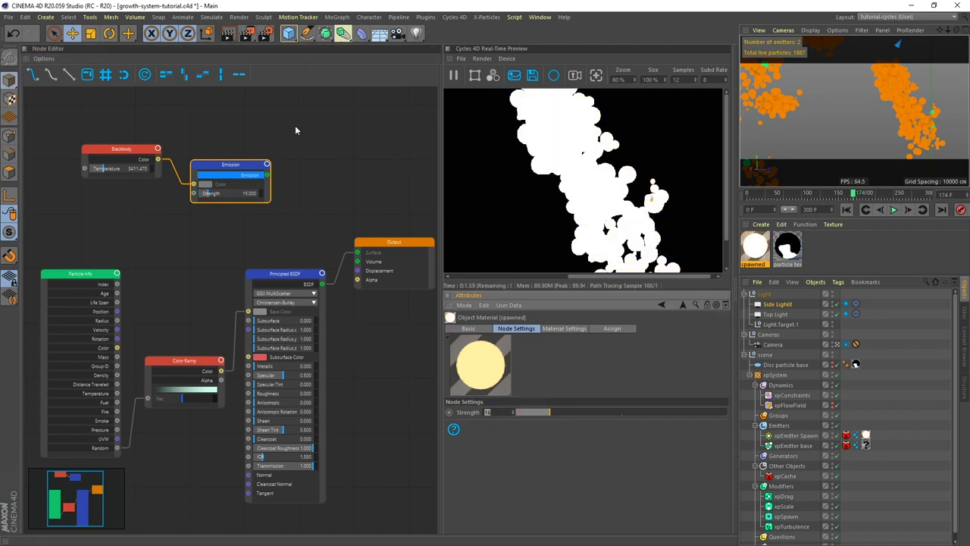
Step: Spread out the Blackbody, Emission, Output and Principled BSDF nodes to make room between the shaders and the Output
drag(135, 152, 114, 168)
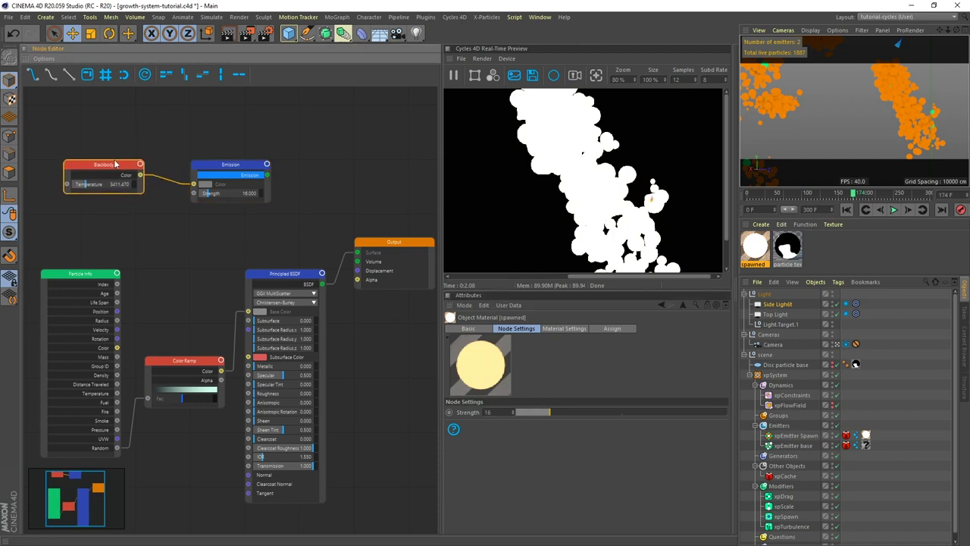
drag(232, 173, 196, 195)
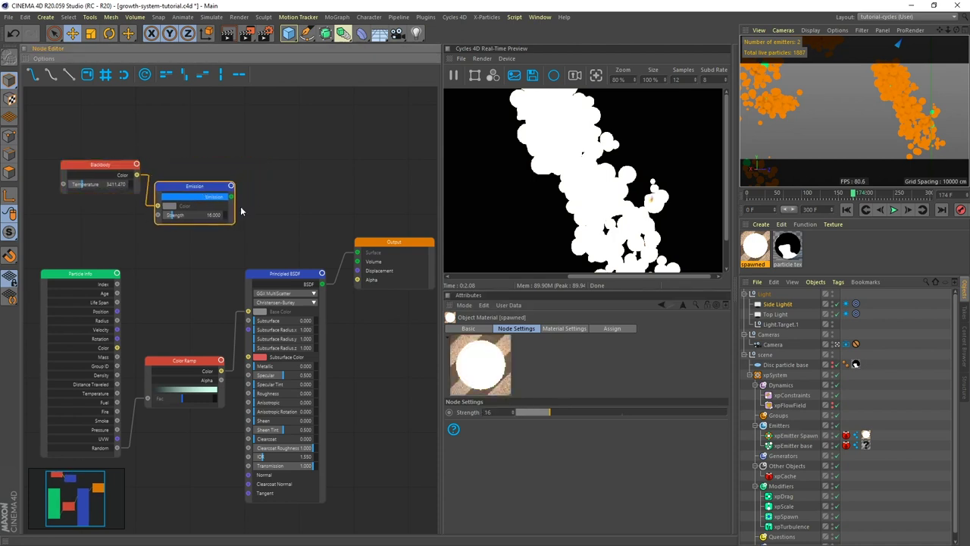
drag(387, 243, 452, 269)
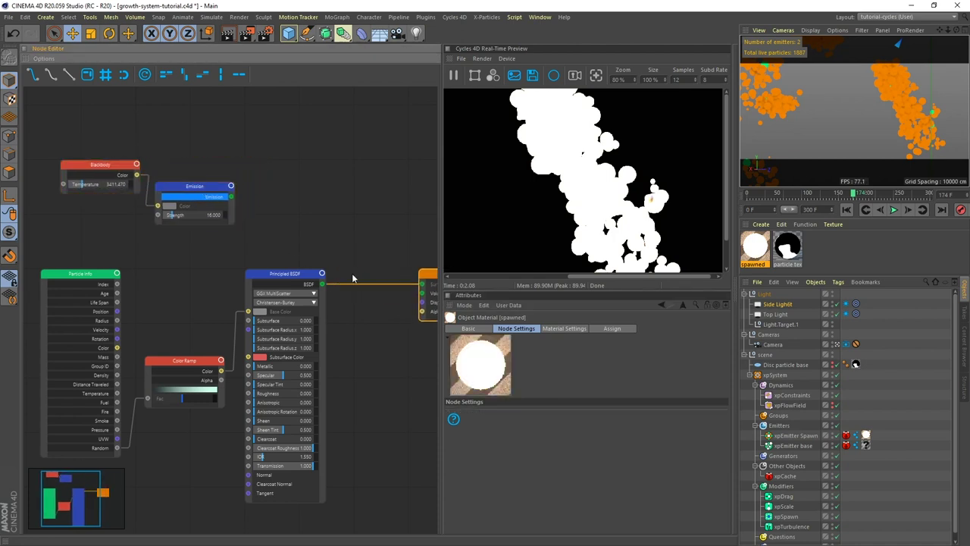
click(279, 277)
drag(279, 278, 294, 383)
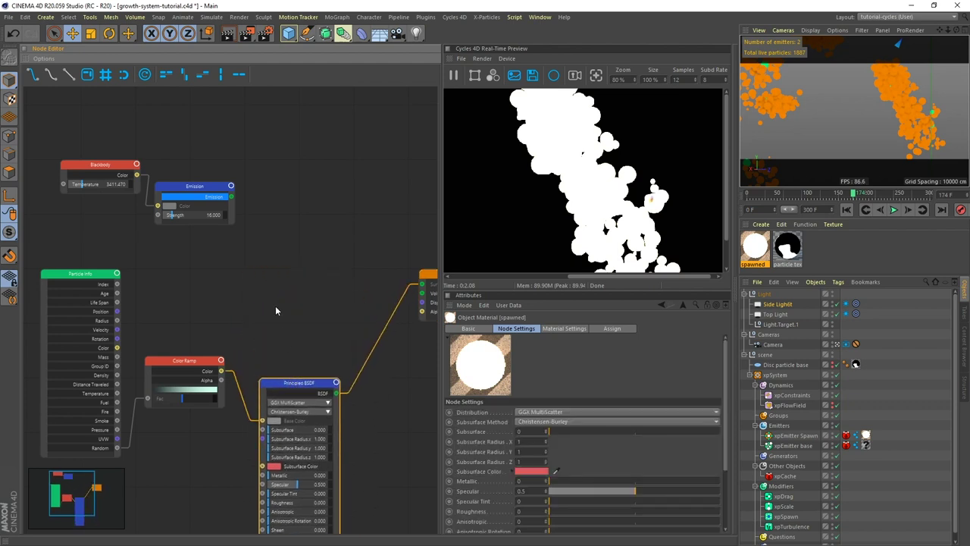
Step: Add a Mix Shader node between the Emission and Principled BSDF nodes and the Output
right_click(252, 259)
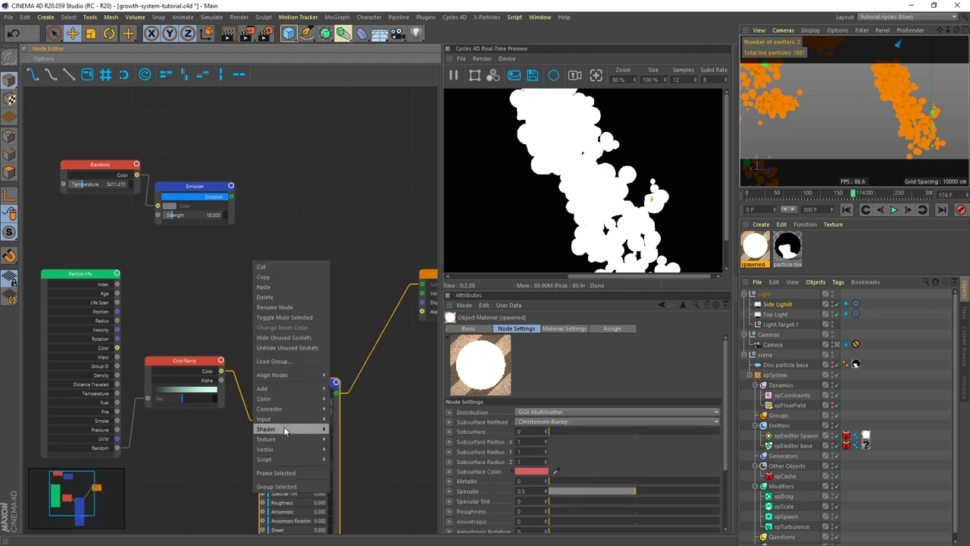
mouse_move(307, 428)
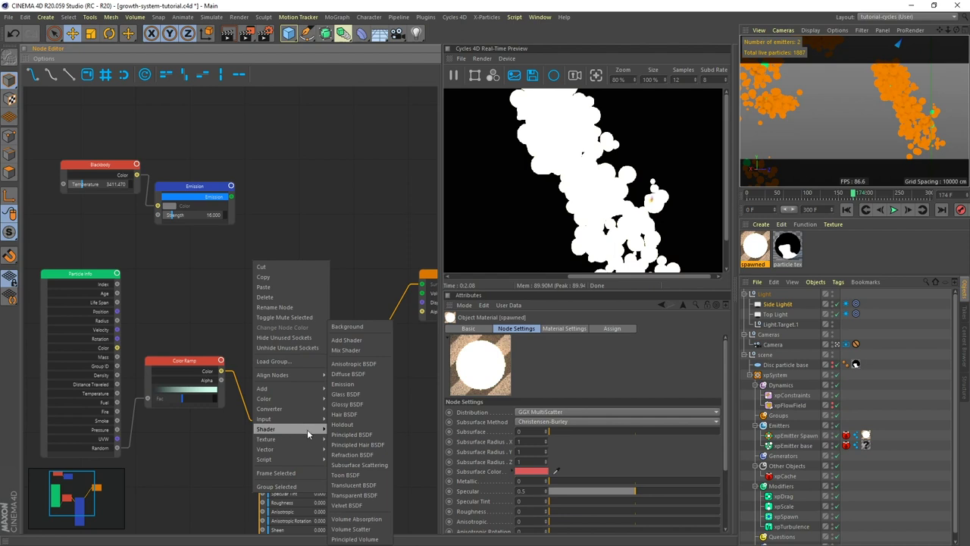
click(353, 352)
drag(277, 267, 286, 247)
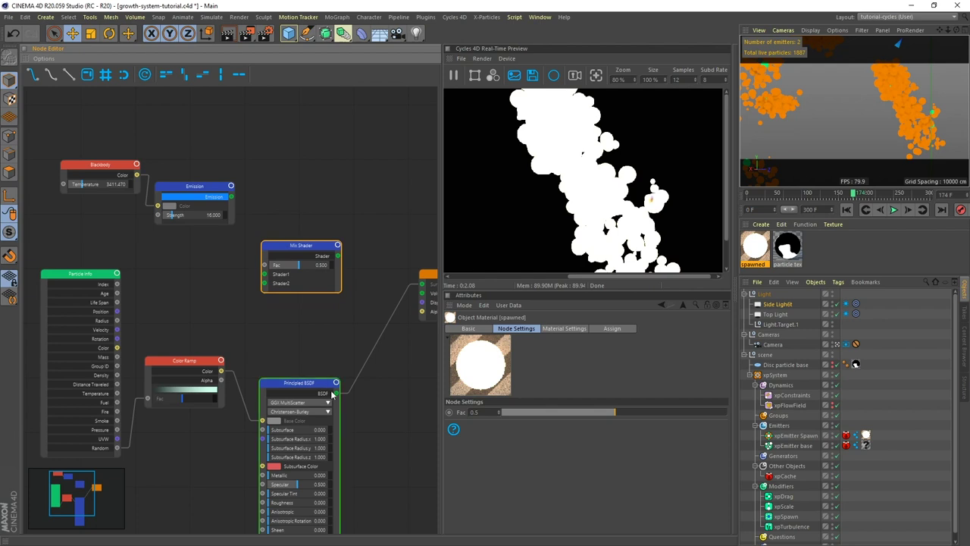
Step: Feed Principled BSDF into Mix Shader's Shader1 and Emission into Shader2, then connect the mixed Shader output to the Output's Surface
drag(336, 394, 263, 274)
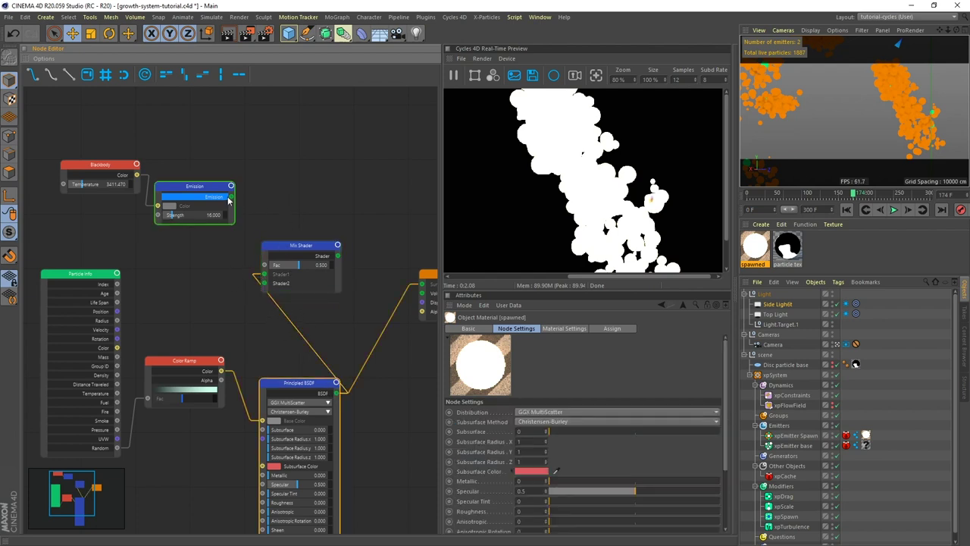
drag(232, 198, 261, 285)
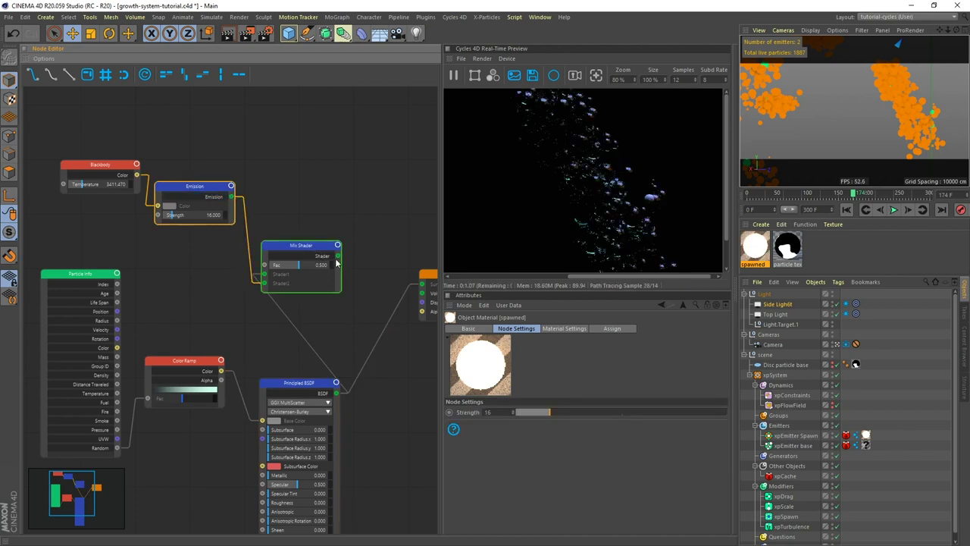
drag(340, 257, 422, 290)
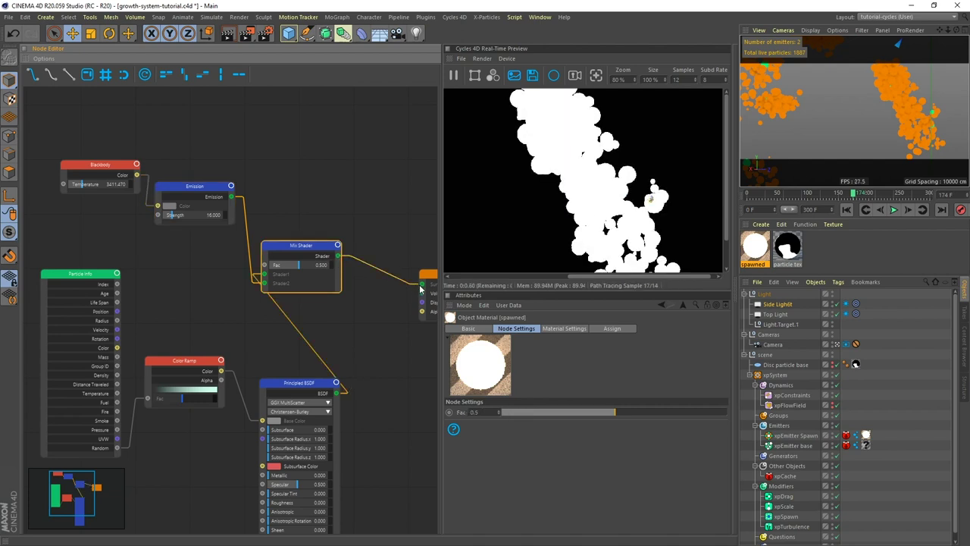
drag(301, 247, 317, 251)
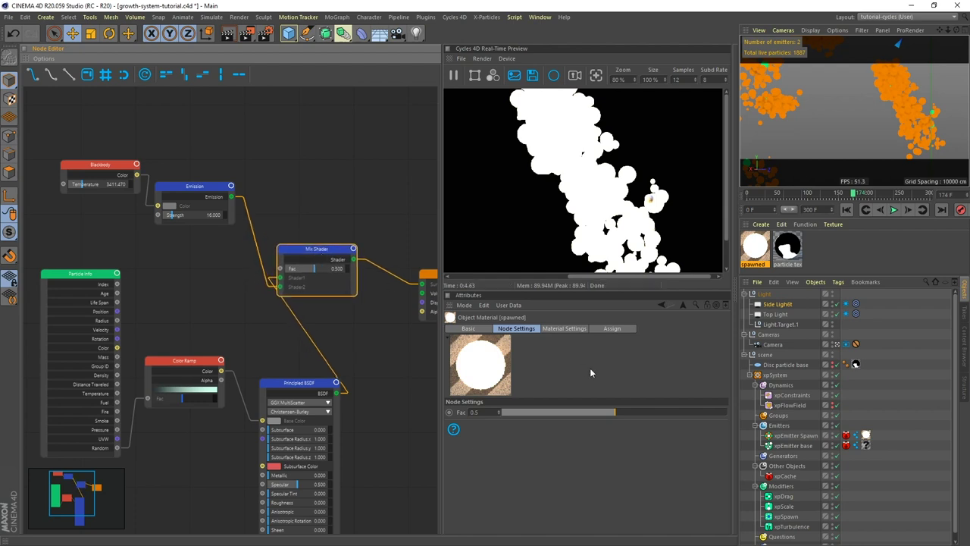
drag(547, 415, 614, 418)
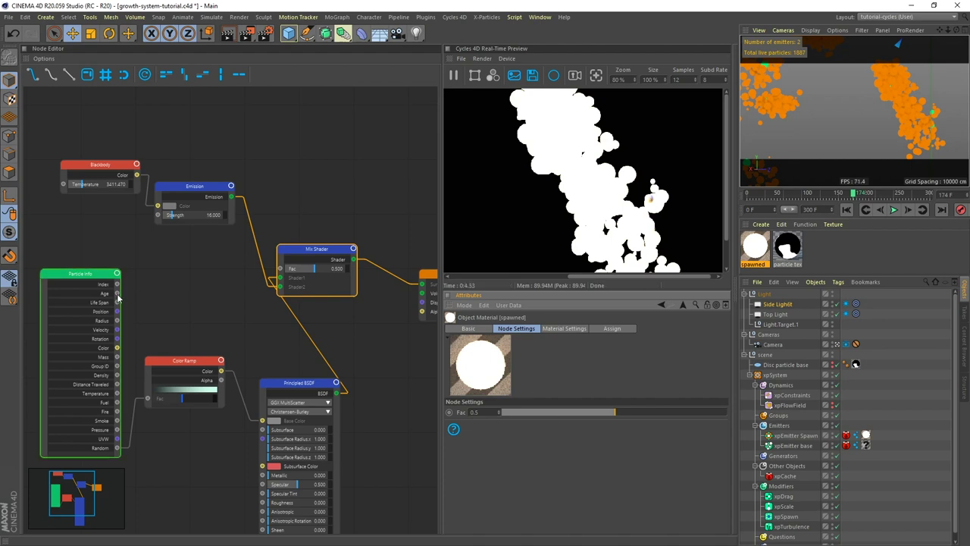
Step: Drive the Mix Shader's Fac with Particle Info's Age through a new Color Ramp node and preview the ramp's Color output
drag(117, 293, 280, 268)
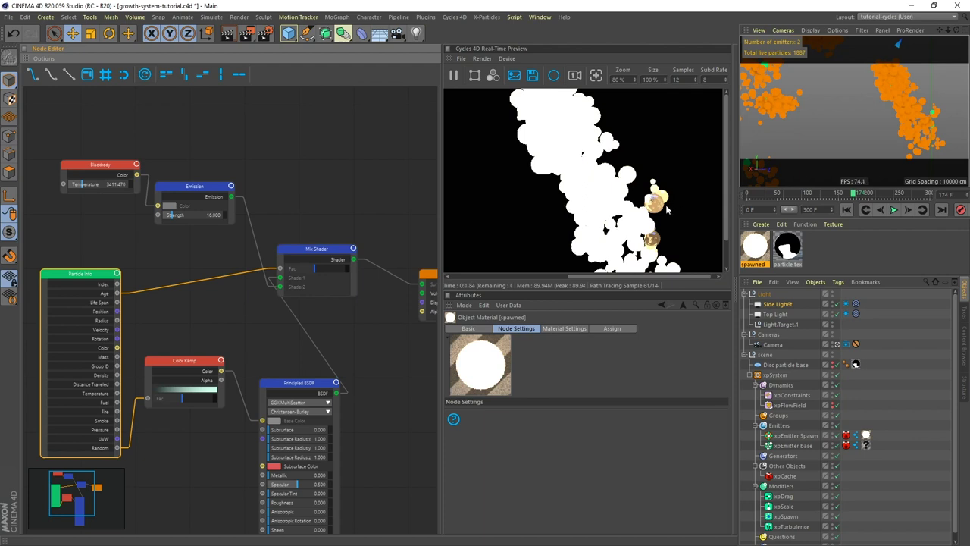
right_click(191, 262)
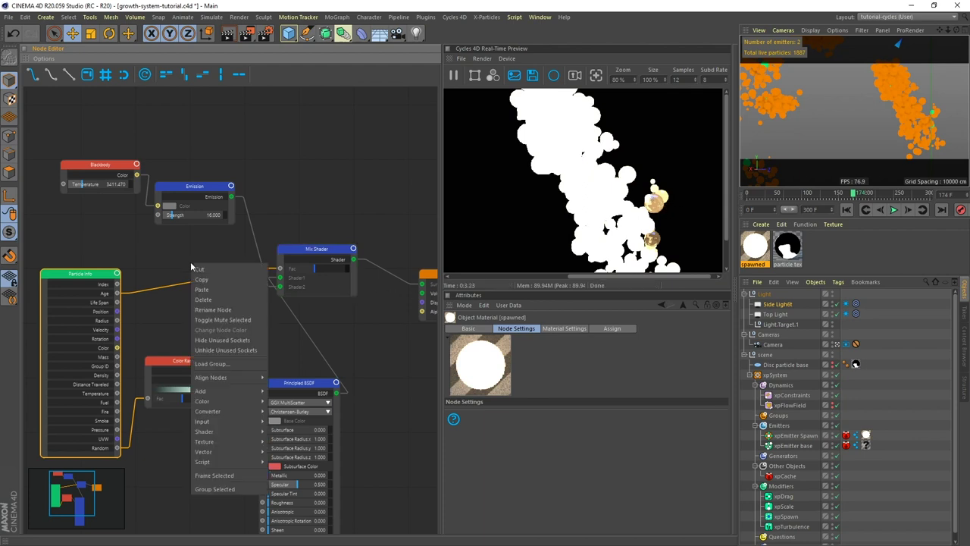
mouse_move(216, 411)
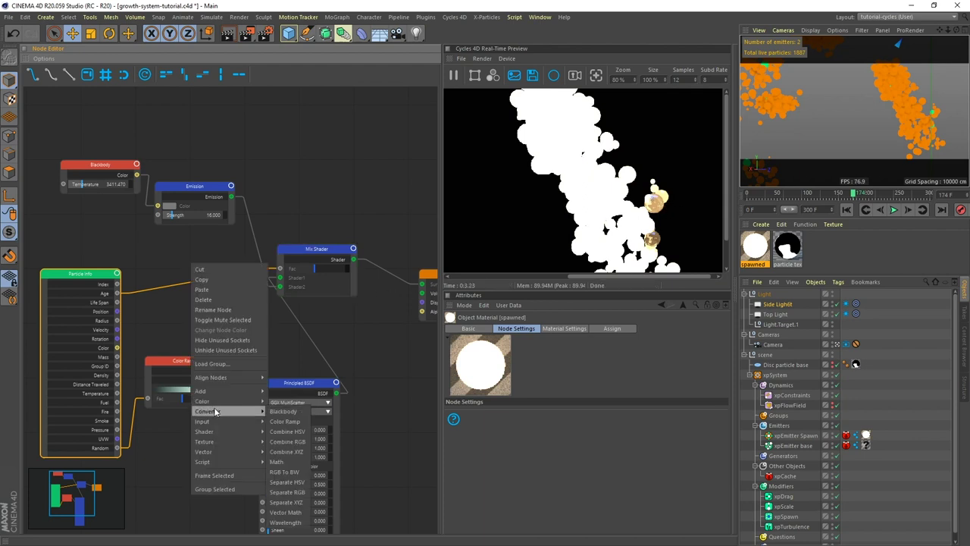
click(285, 421)
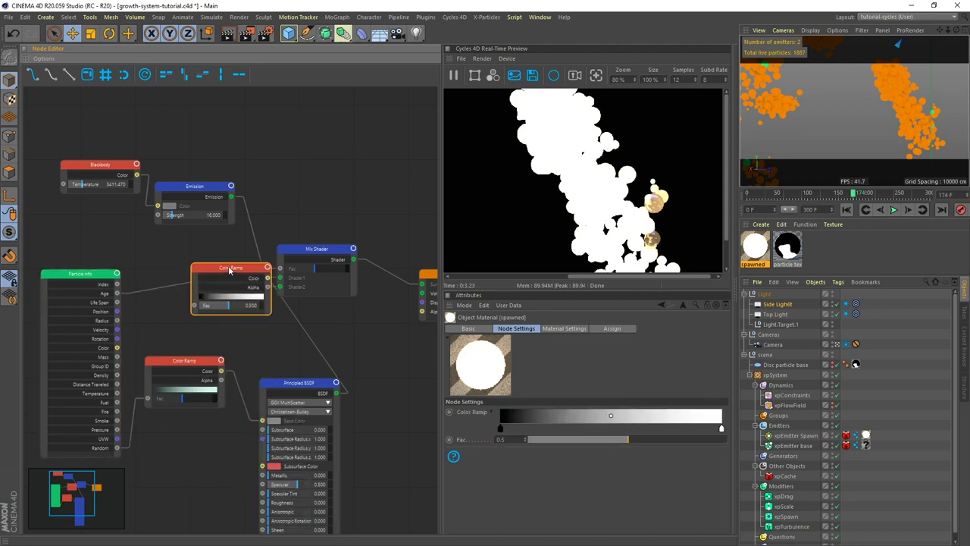
drag(230, 270, 181, 260)
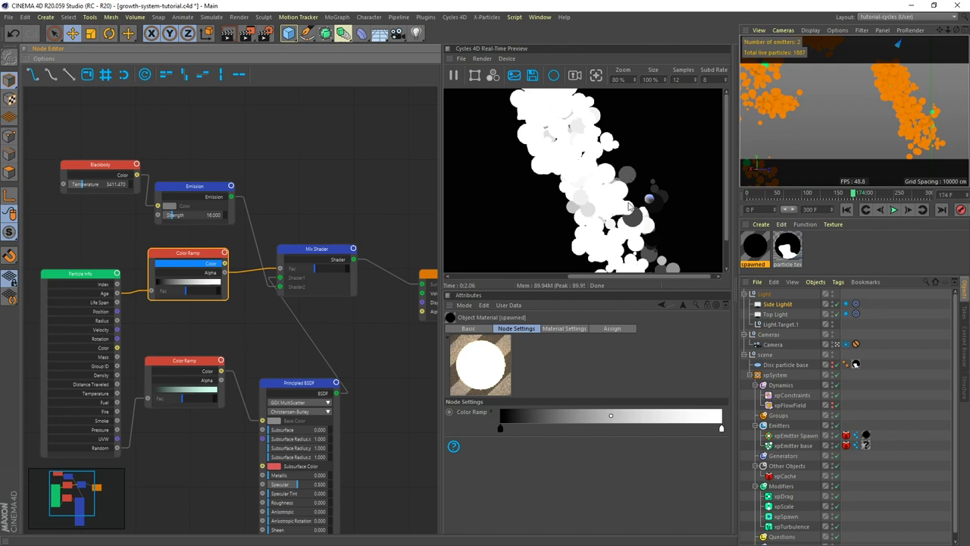
Step: Reverse the age Color Ramp to run from white to black, with the white knot at about 31% and the inner black knot near 70%
drag(499, 430, 538, 430)
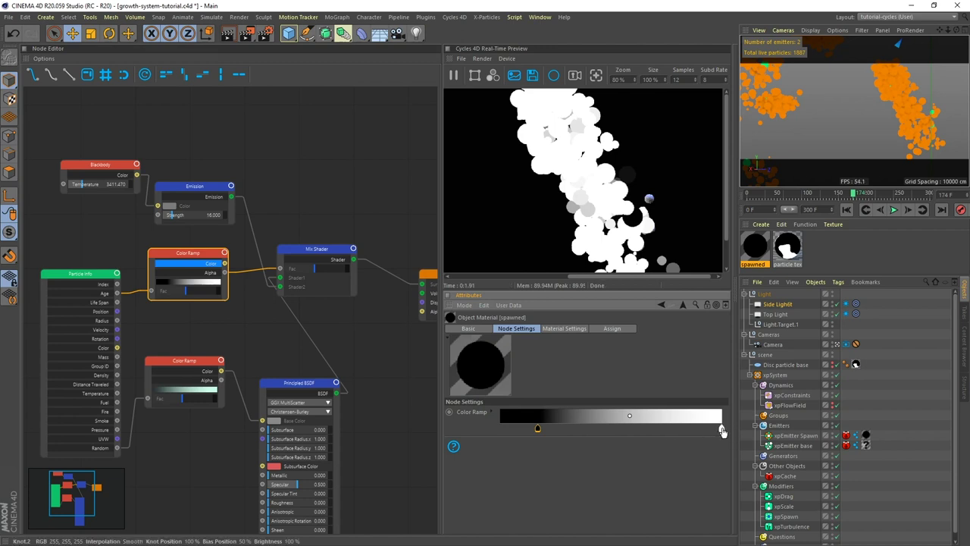
mouse_move(720, 428)
mouse_down()
mouse_move(502, 425)
mouse_move(721, 430)
mouse_up()
click(536, 428)
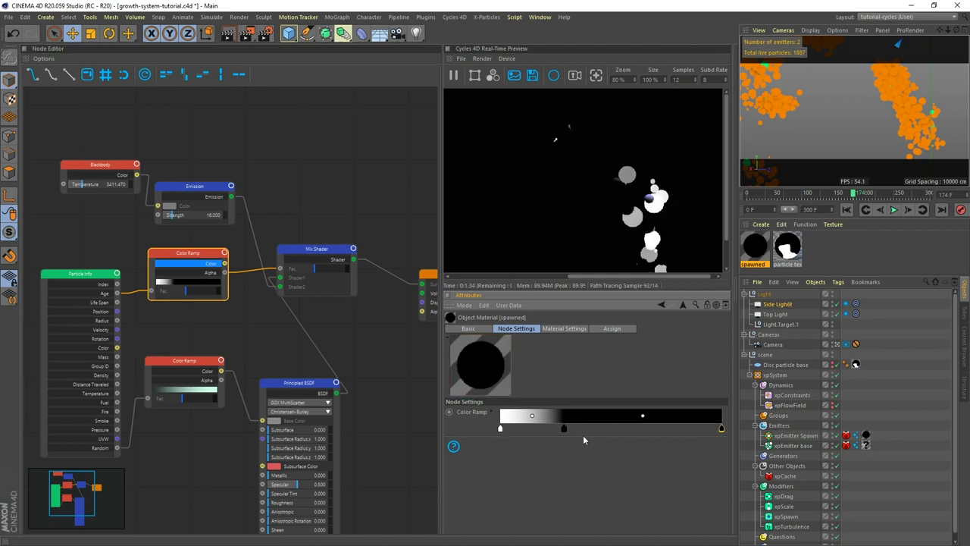
drag(566, 431, 619, 430)
drag(622, 430, 654, 429)
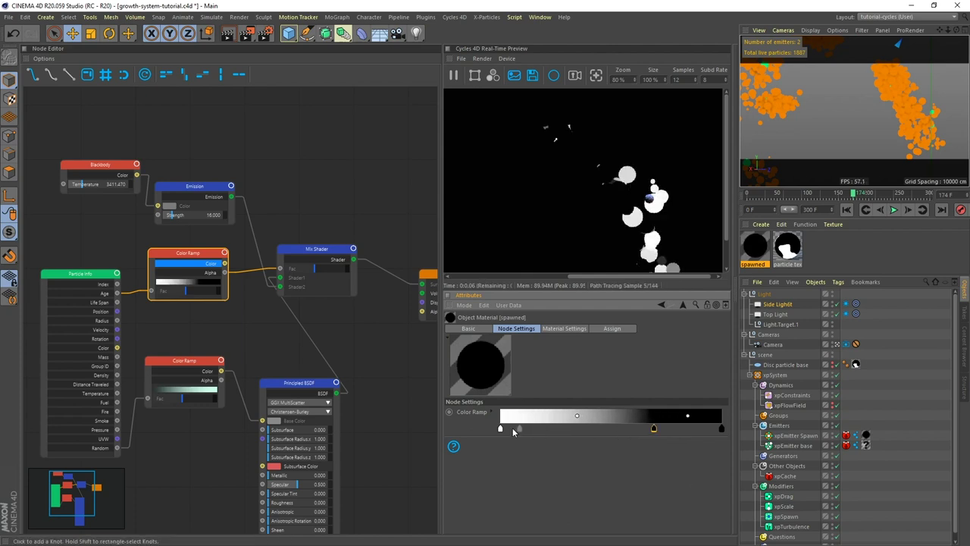
drag(500, 429, 567, 431)
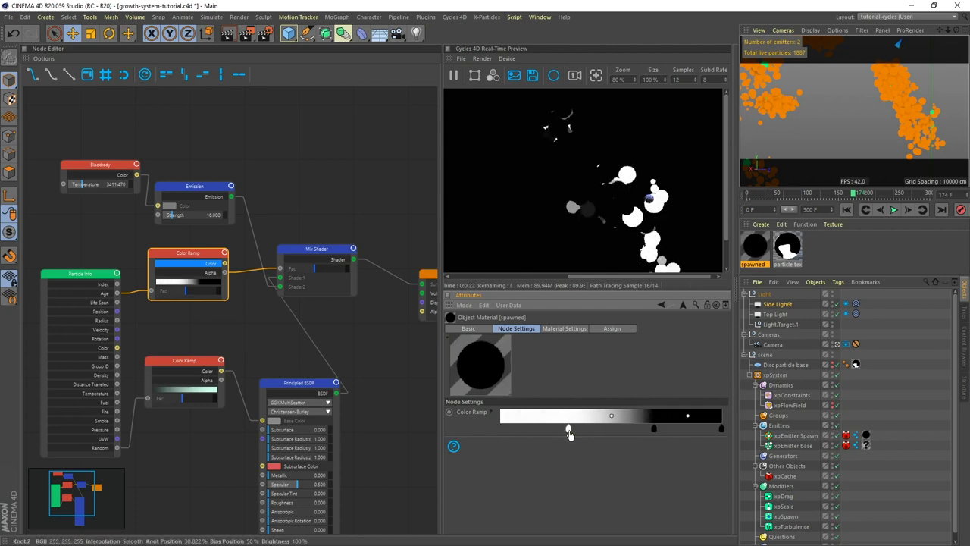
Step: Stop previewing the age Color Ramp and connect its Color output to the Mix Shader's Fac in place of Alpha
click(216, 267)
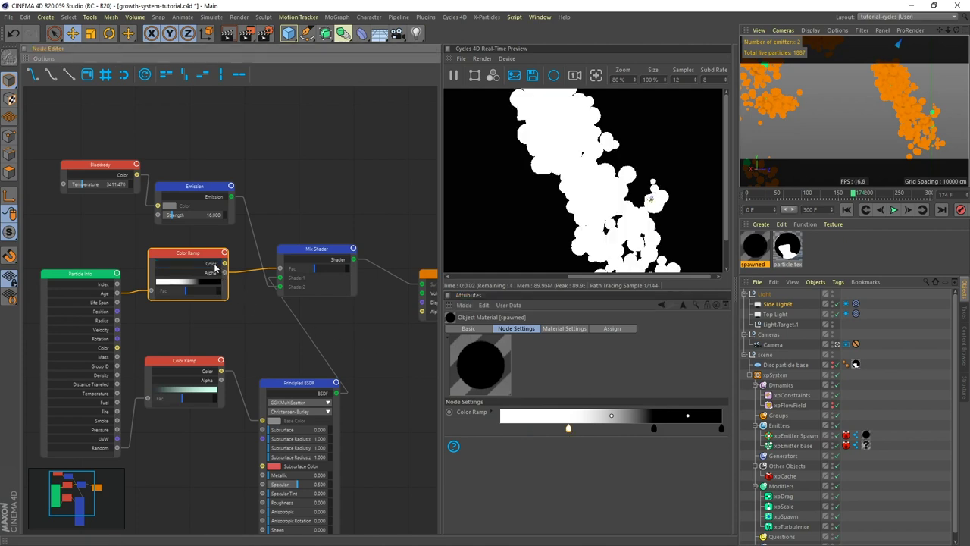
click(350, 270)
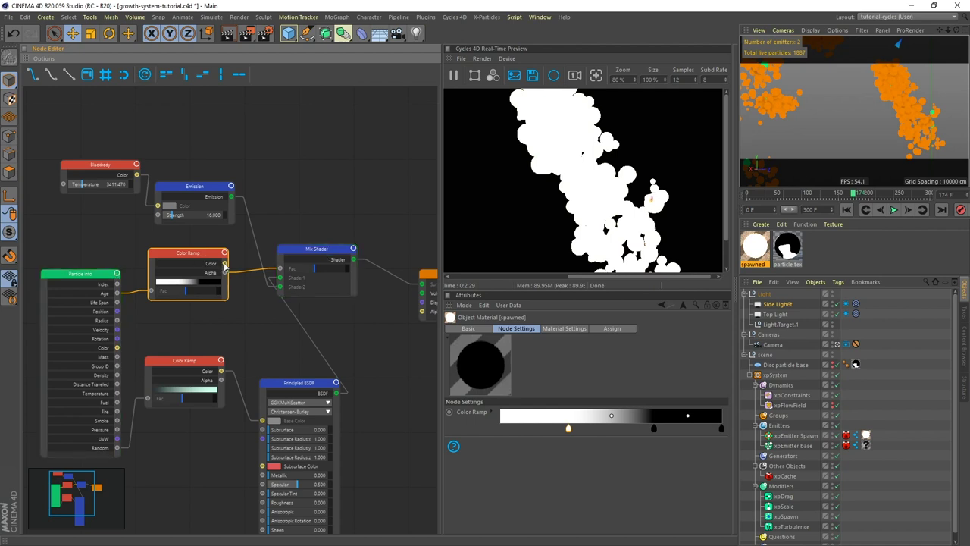
drag(225, 263, 279, 269)
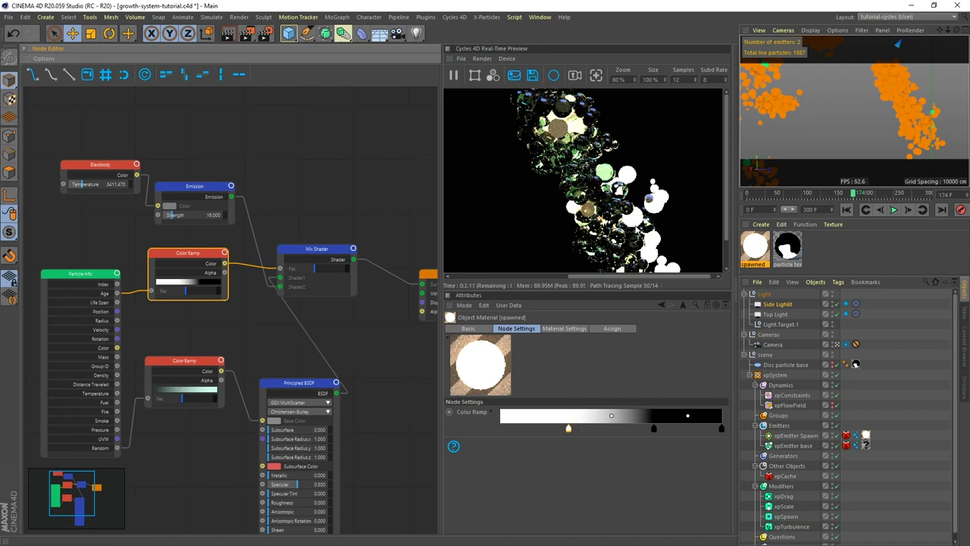
Step: Narrow the age ramp's white range by moving the white knot to the start and the inner black knot to about 25%
drag(569, 428, 501, 428)
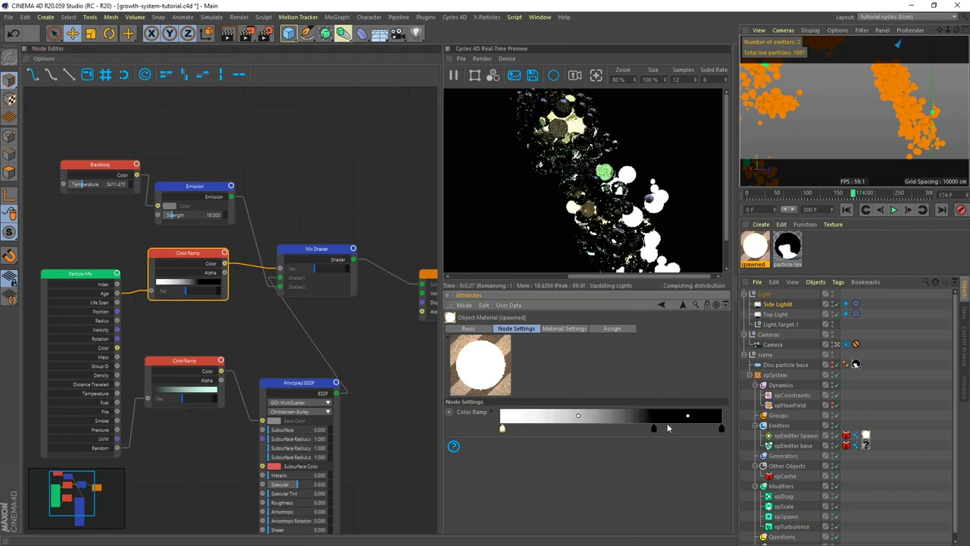
drag(653, 431, 553, 429)
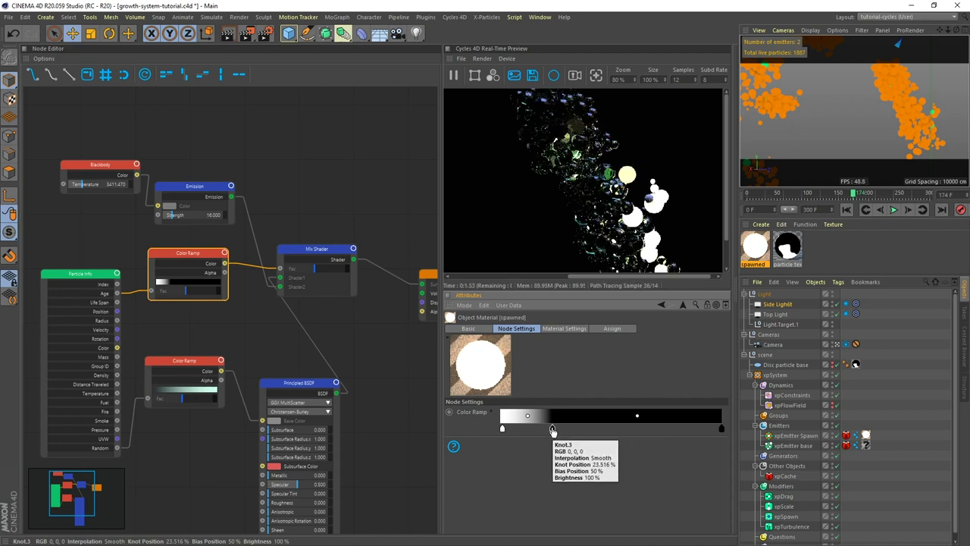
drag(552, 429, 564, 429)
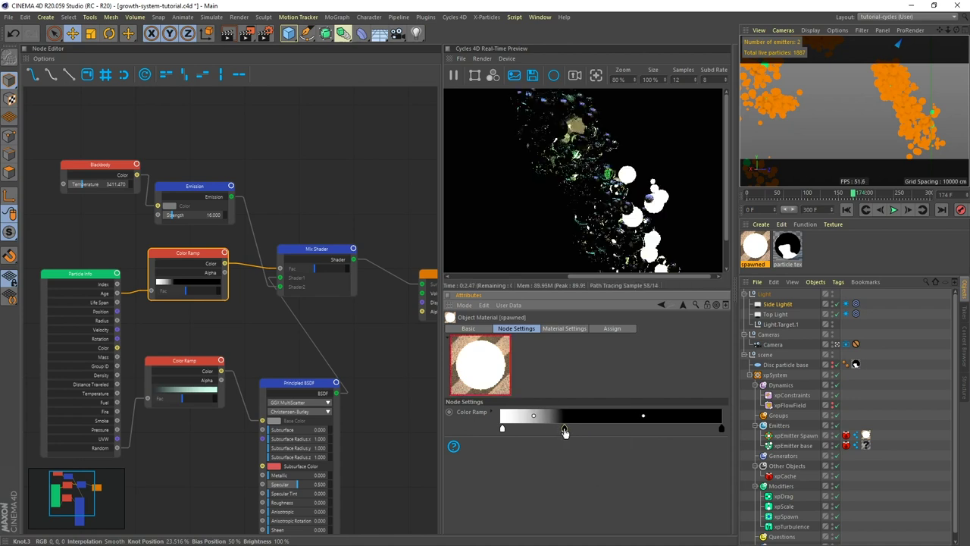
mouse_move(565, 430)
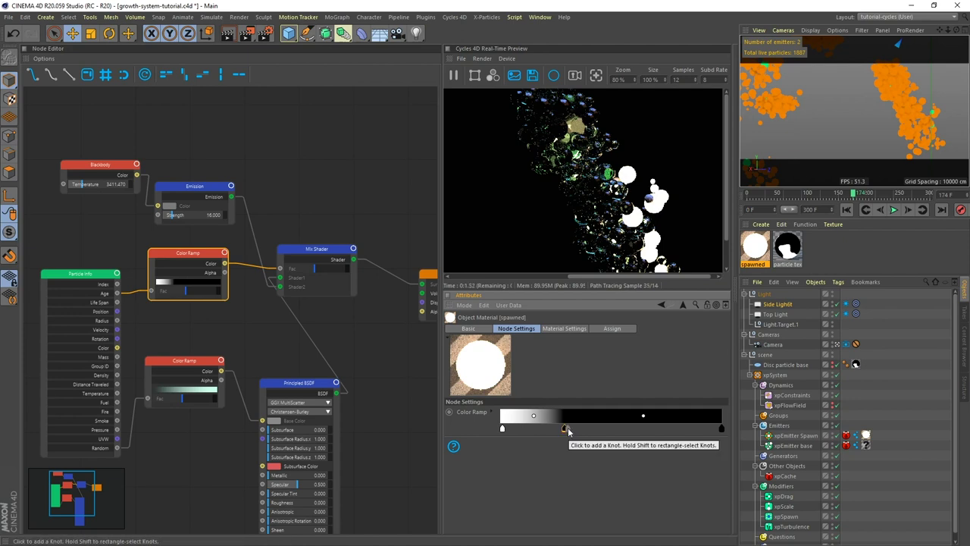
click(500, 429)
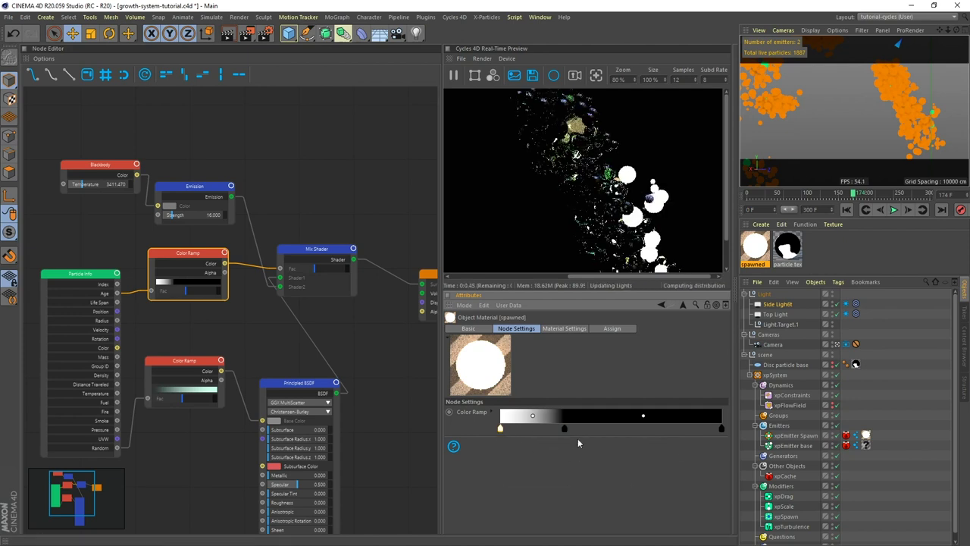
click(565, 430)
drag(565, 431, 513, 430)
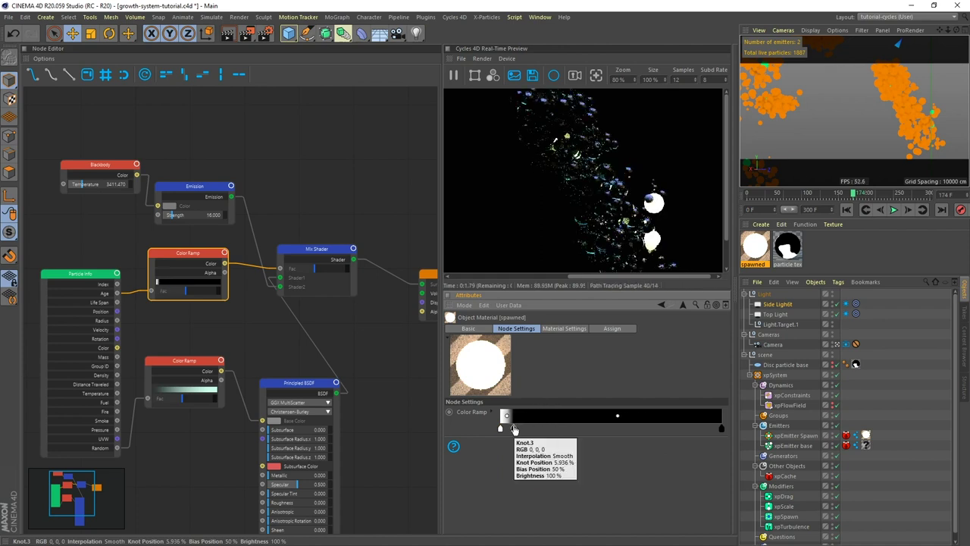
drag(515, 429, 557, 432)
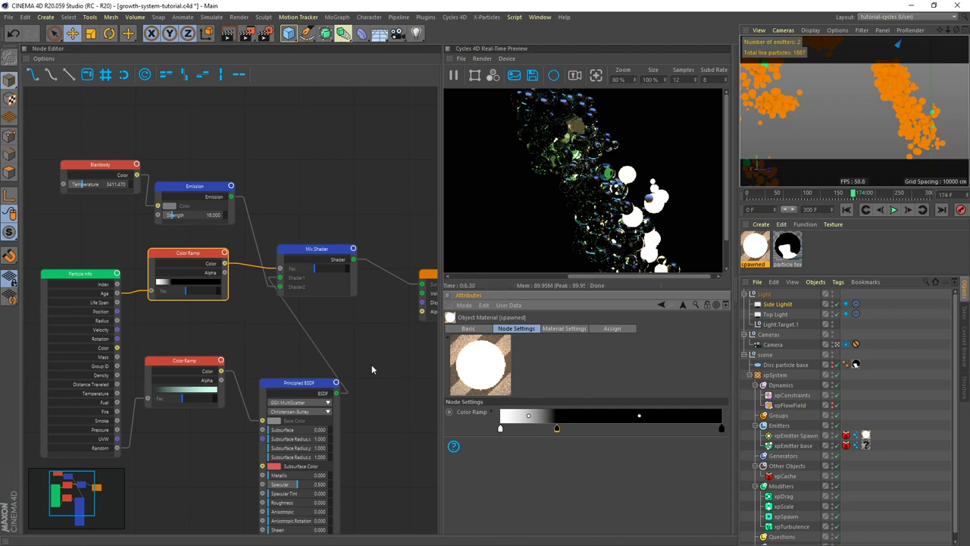
Step: Move the Output node away from the Mix Shader, add a Glass BSDF node between them and preview its BSDF output
middle_drag(371, 364, 195, 363)
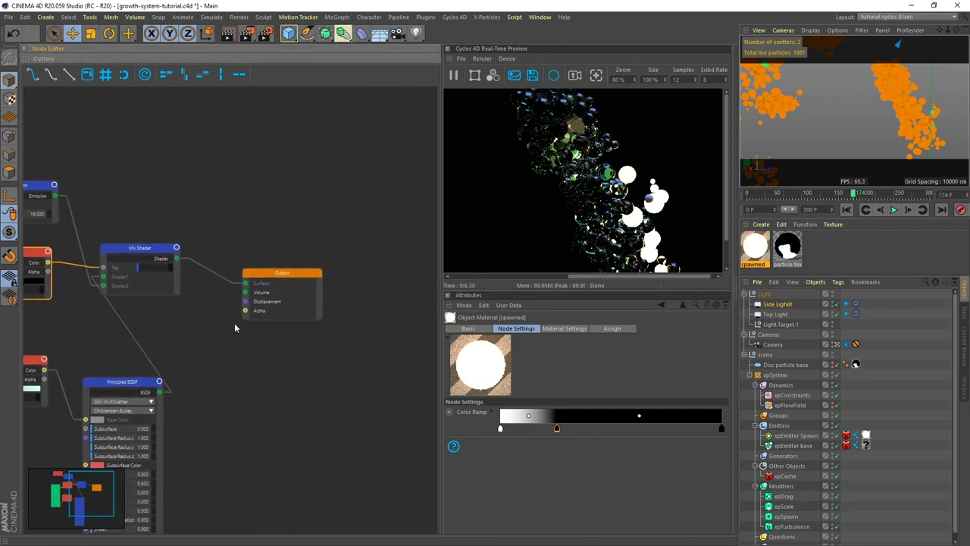
drag(265, 278, 428, 280)
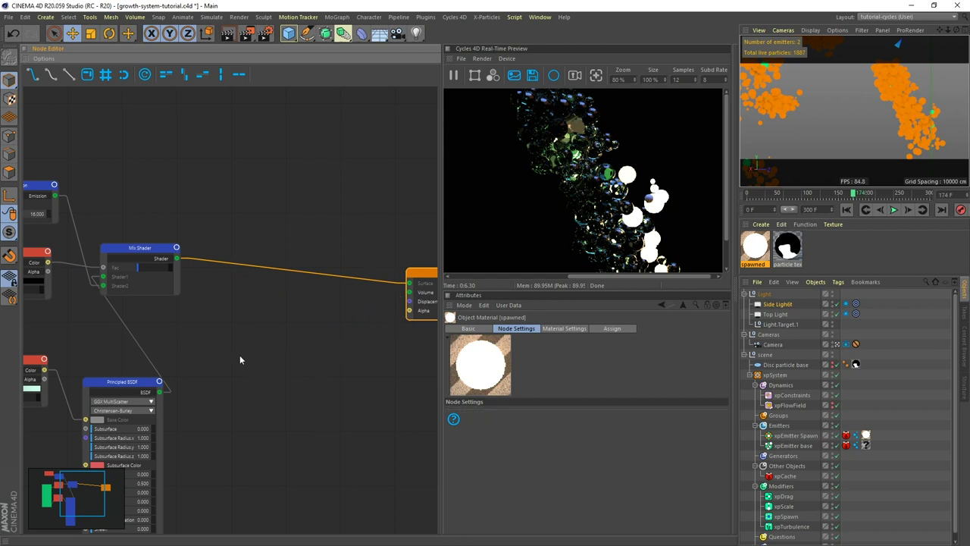
right_click(278, 355)
mouse_move(300, 472)
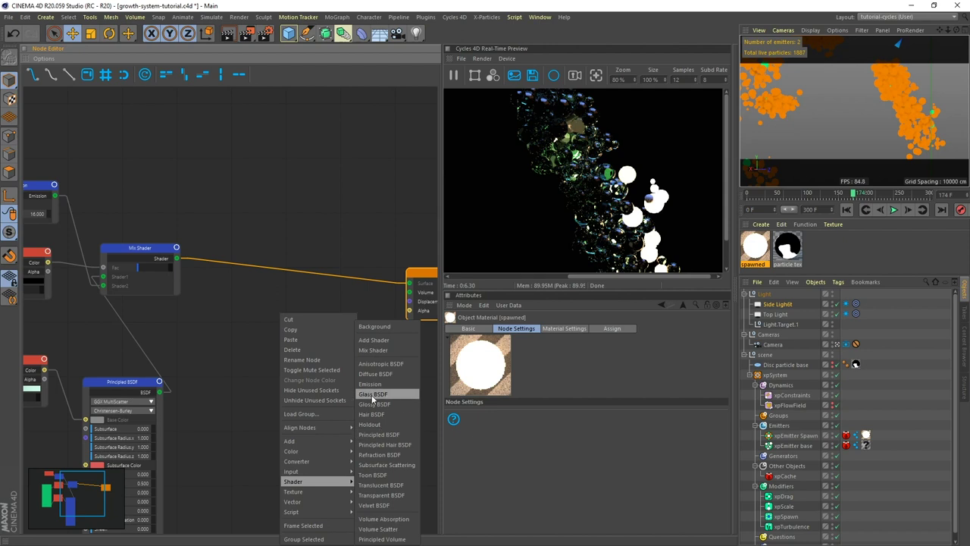
click(385, 394)
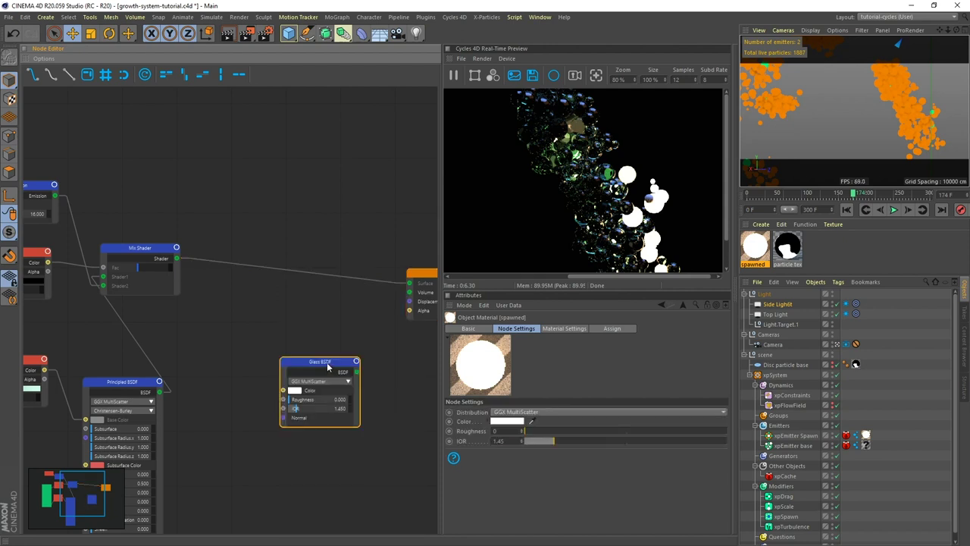
drag(326, 362, 287, 346)
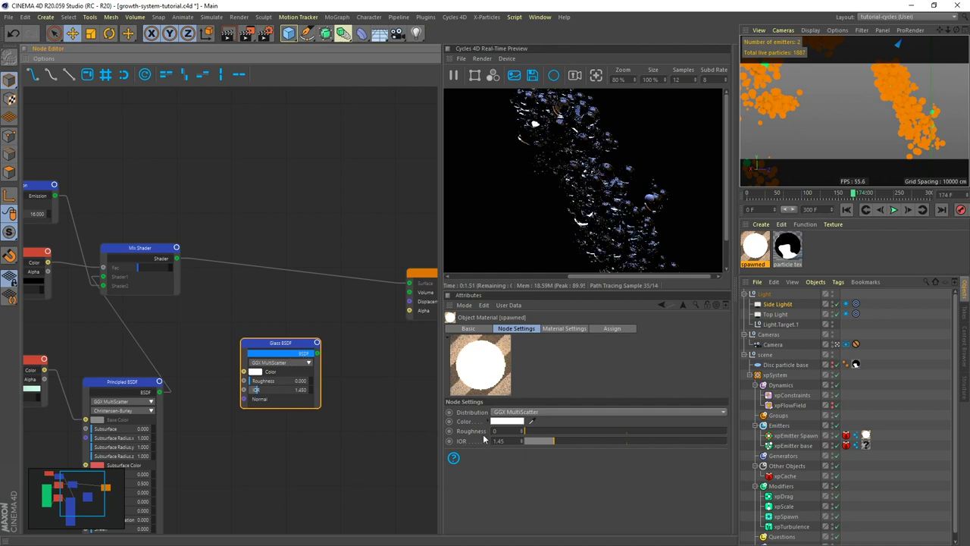
Step: Colour the Glass BSDF light blue with hue 194° and saturation 49%, and set its IOR to 0.65
click(489, 422)
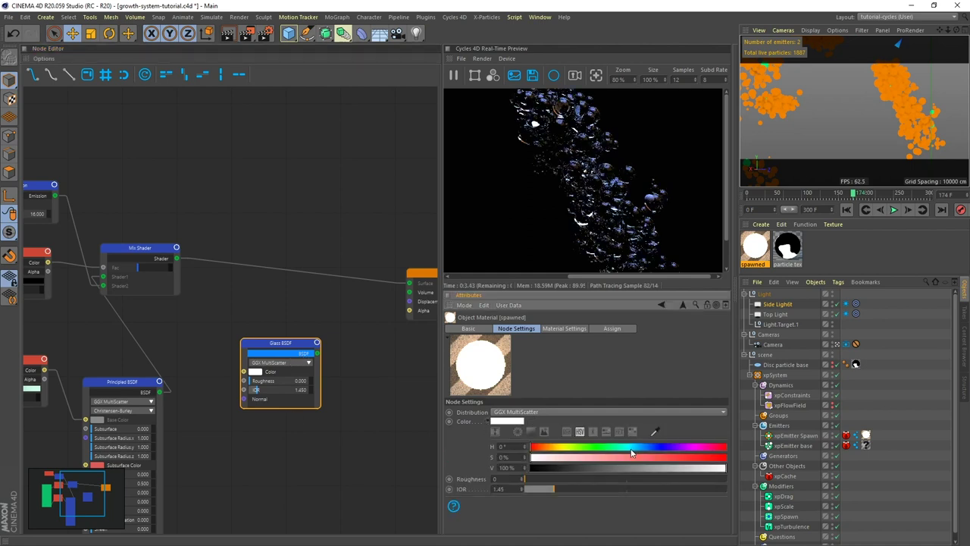
mouse_move(629, 450)
mouse_down()
mouse_move(639, 458)
mouse_move(625, 458)
mouse_up()
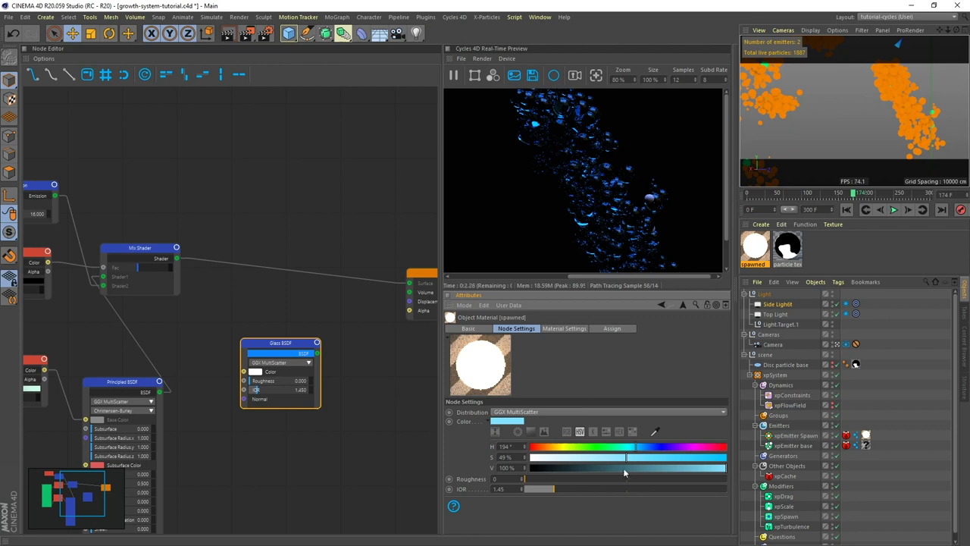
click(499, 489)
text(0.65)
key(Return)
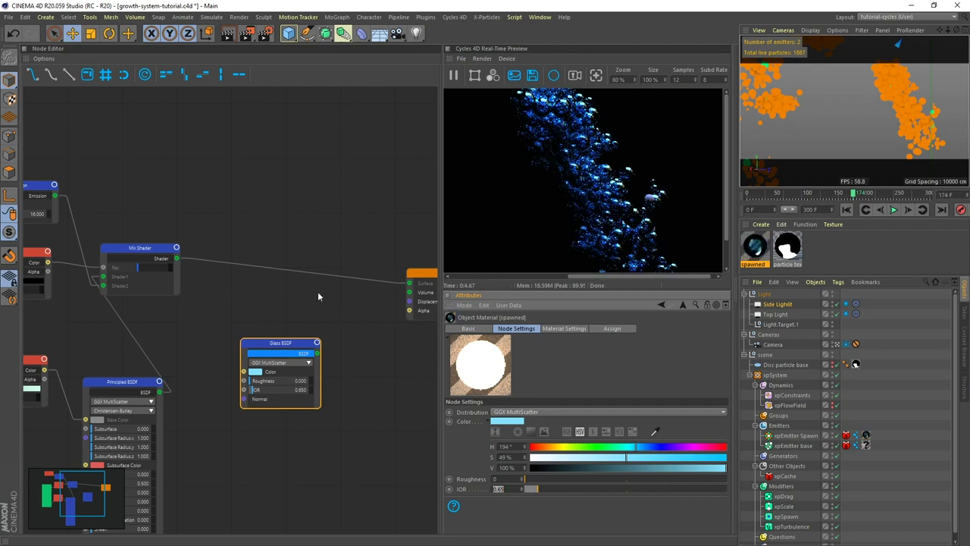
Step: Stop previewing the Glass BSDF, shift it closer to the Principled BSDF and add a second Mix Shader node before the Output
drag(290, 343, 258, 346)
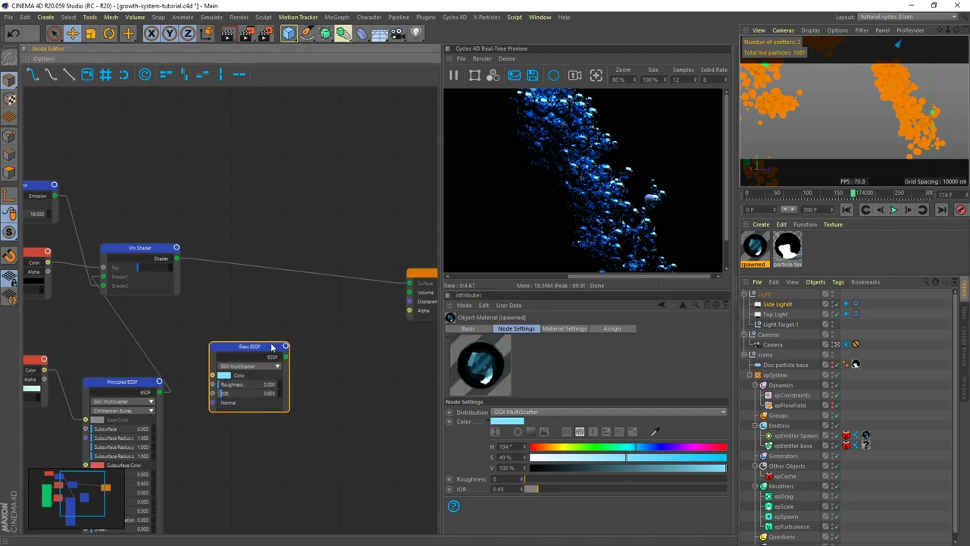
right_click(303, 199)
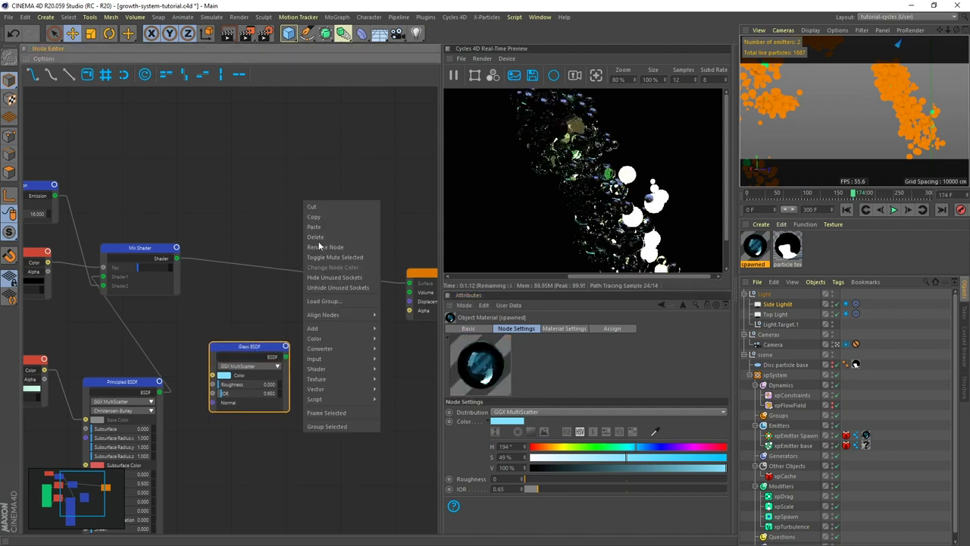
mouse_move(335, 368)
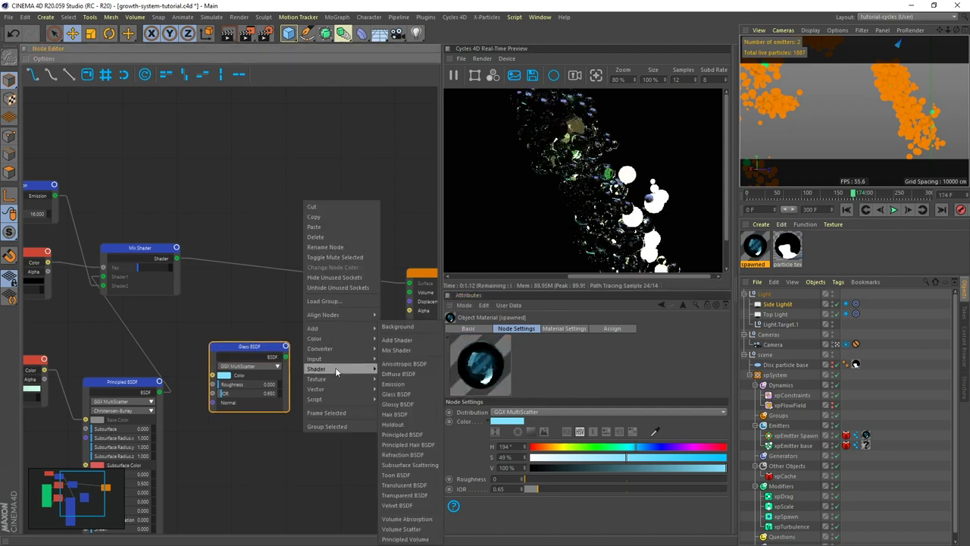
click(405, 350)
drag(343, 207, 328, 208)
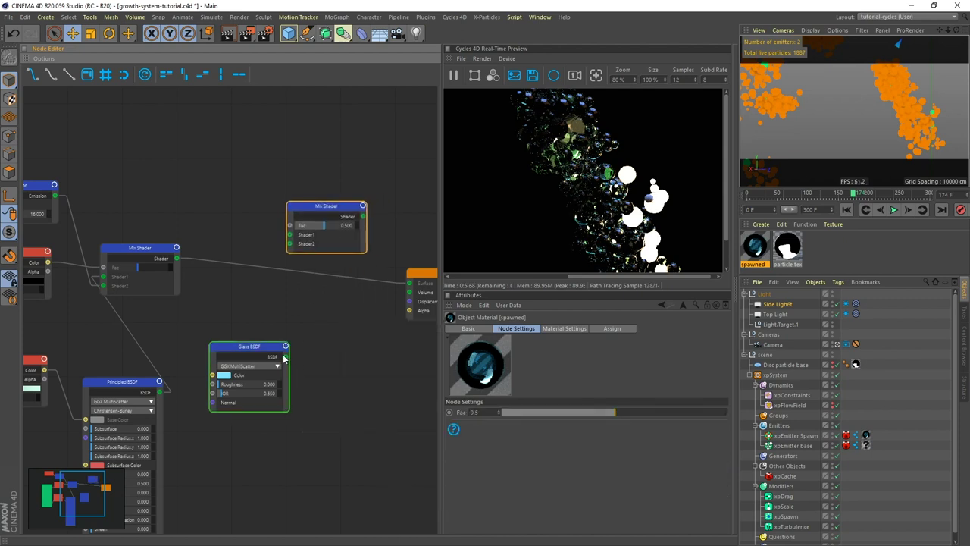
Step: Feed Glass BSDF into the second Mix Shader's Shader1 and the first Mix Shader into Shader2, then connect its Shader output to Surface
drag(285, 356, 289, 235)
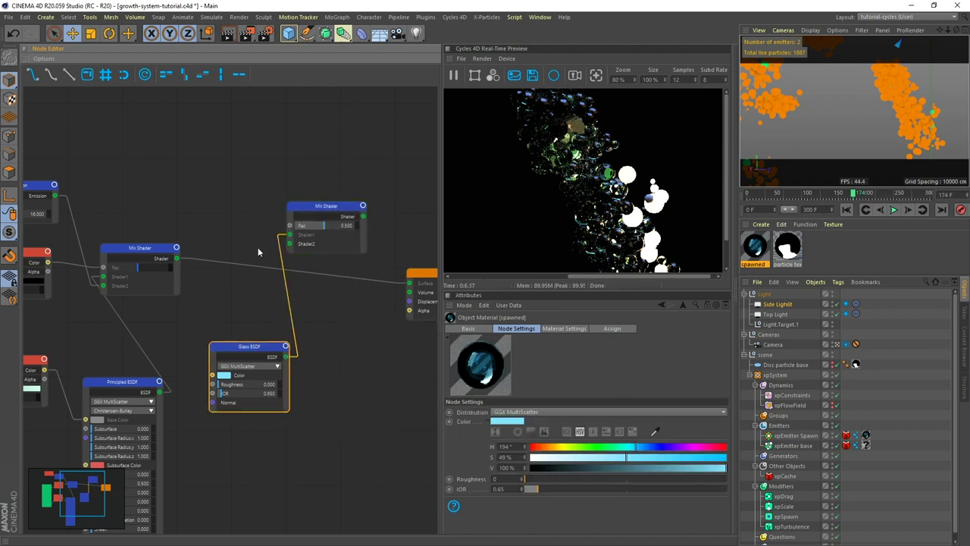
drag(177, 258, 288, 243)
drag(328, 211, 409, 284)
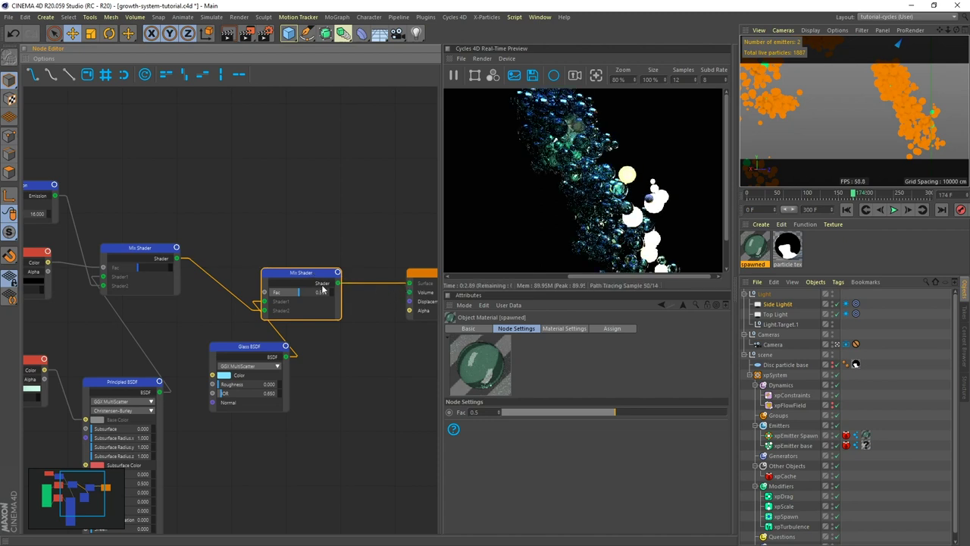
Step: Try the second Mix Shader's Fac at 0.05, then return it to 0.5
drag(575, 412, 515, 409)
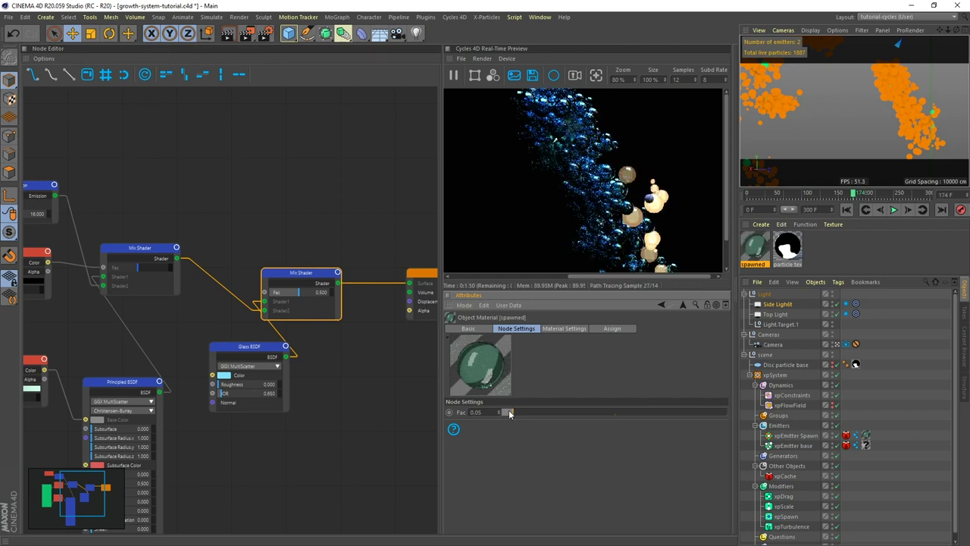
drag(532, 413, 614, 415)
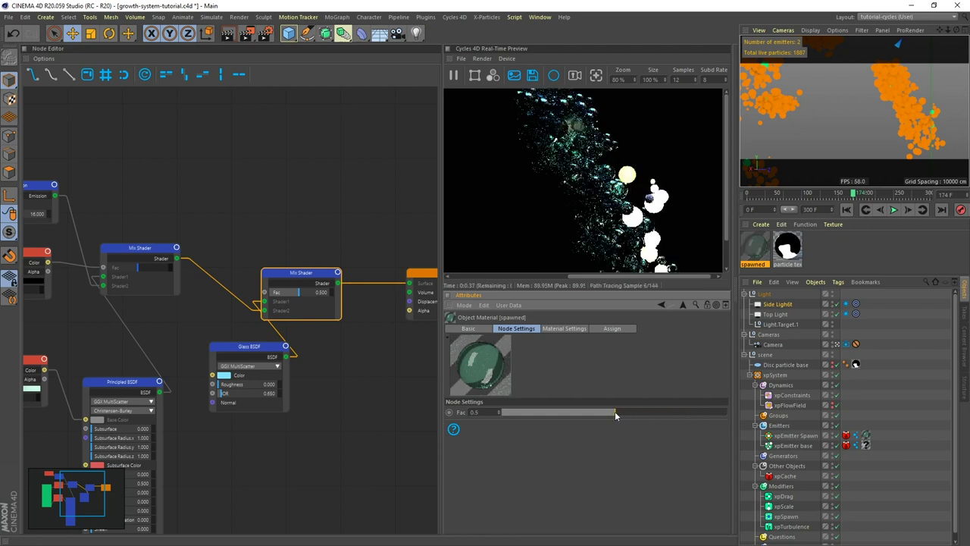
Step: Add a Layer Weight node above the second Mix Shader and connect its Facing output to that shader's Fac
right_click(220, 177)
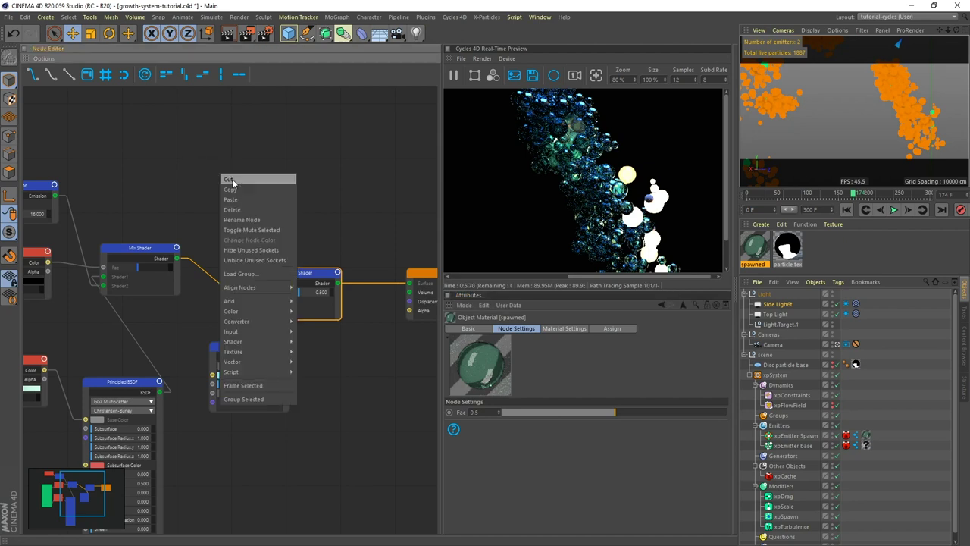
mouse_move(260, 340)
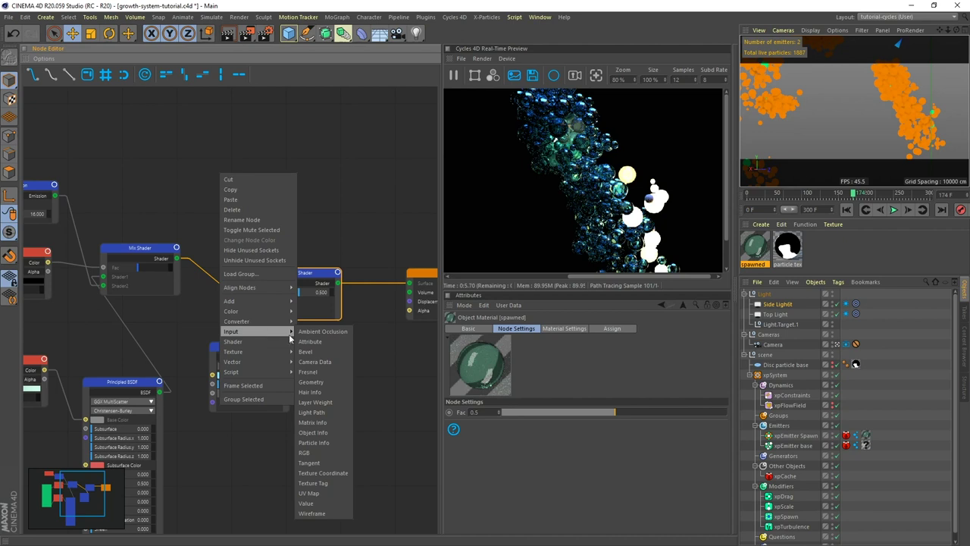
click(317, 402)
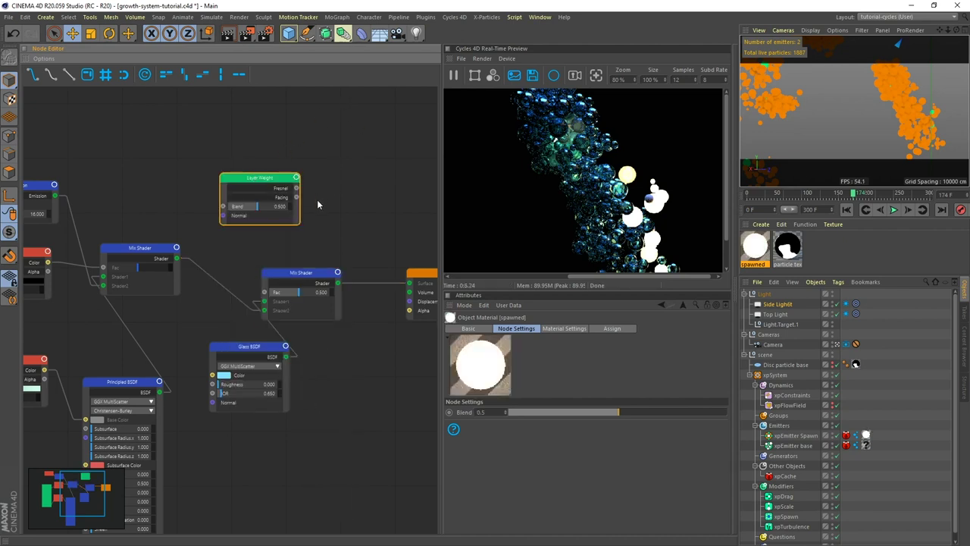
drag(265, 179, 222, 165)
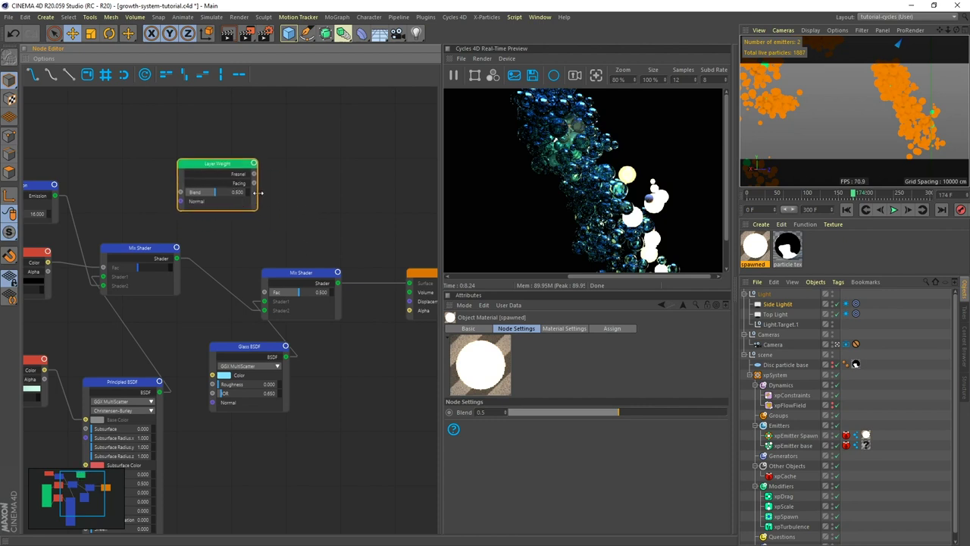
drag(254, 184, 265, 294)
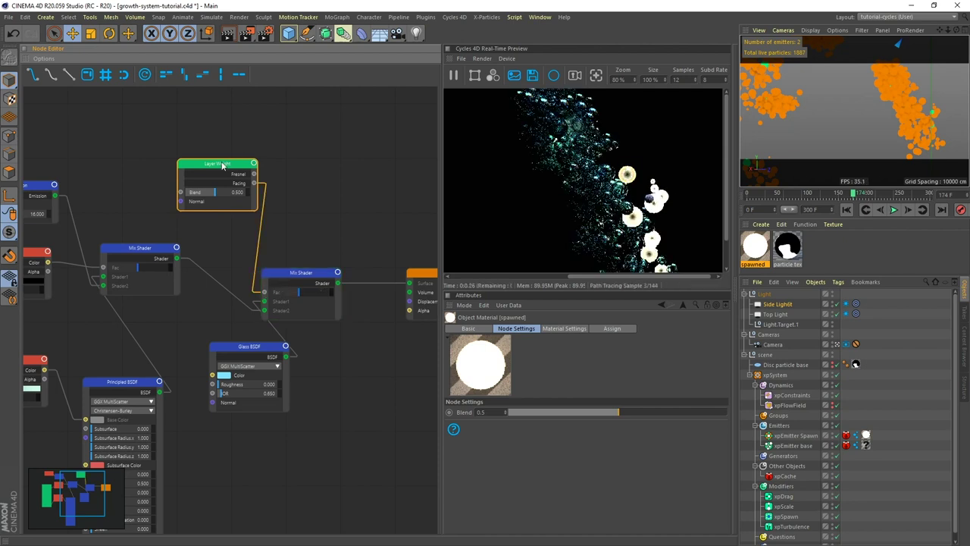
Step: Move the Layer Weight node slightly away from the second Mix Shader and set its Blend to 0.94
drag(222, 164, 195, 177)
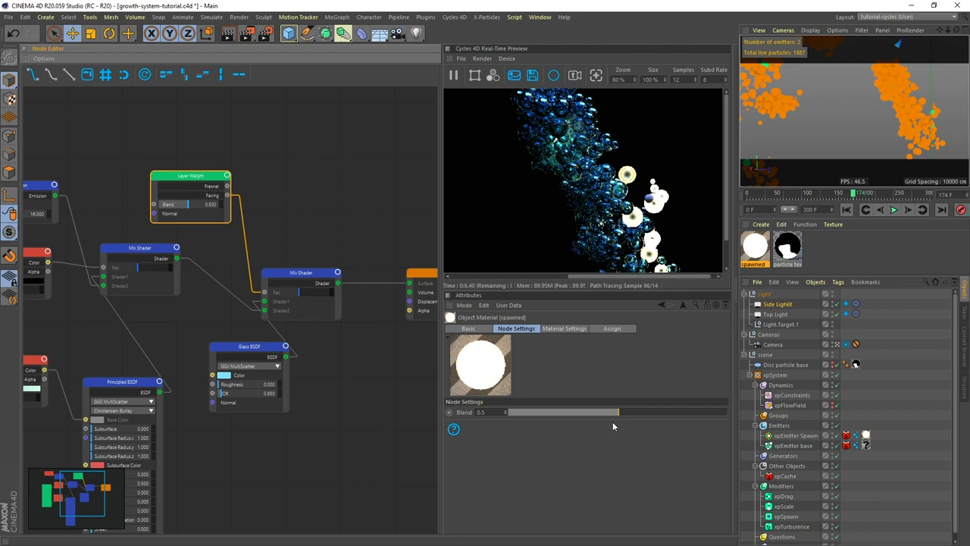
drag(618, 412, 714, 413)
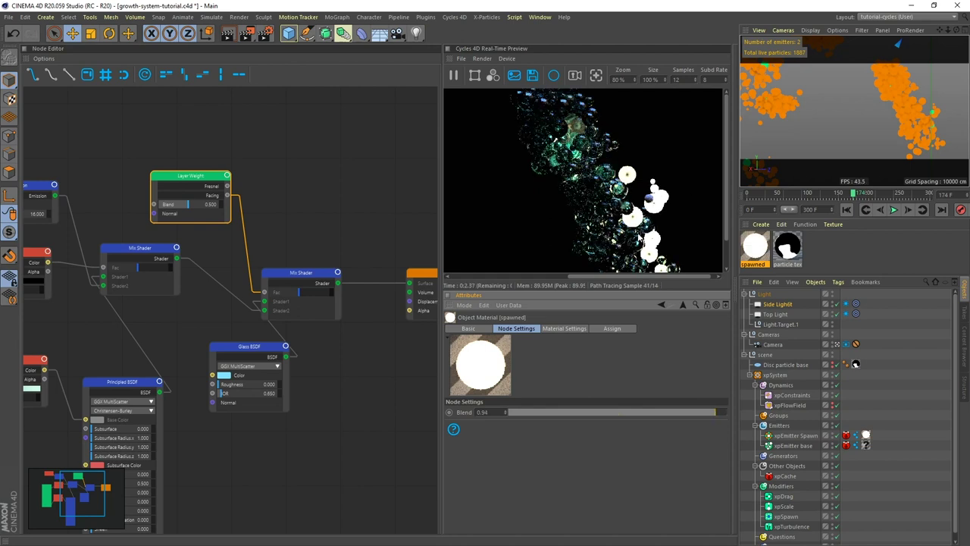
Step: Examine the glass particles up close in the real-time preview, and check them again at frame 145
scroll(585, 176, up, 1)
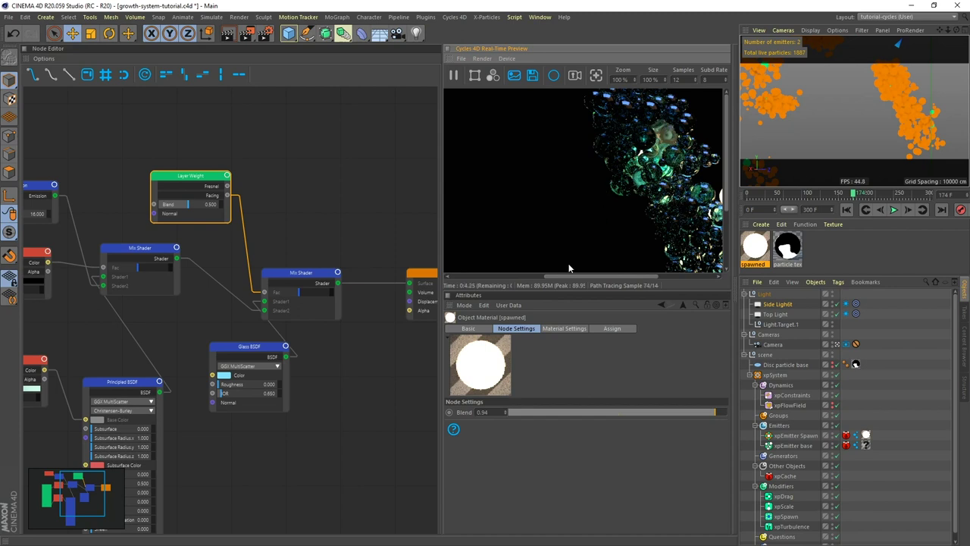
drag(565, 276, 618, 278)
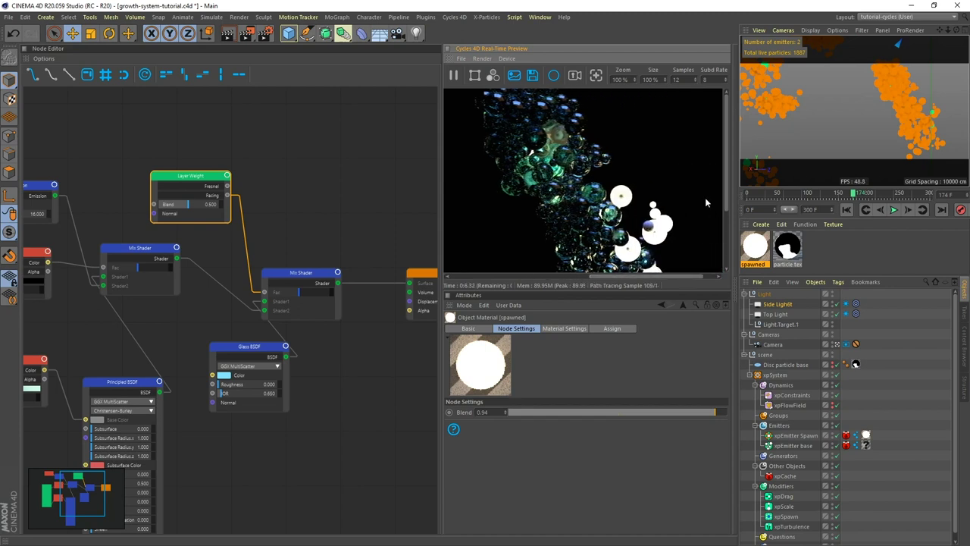
drag(722, 173, 724, 219)
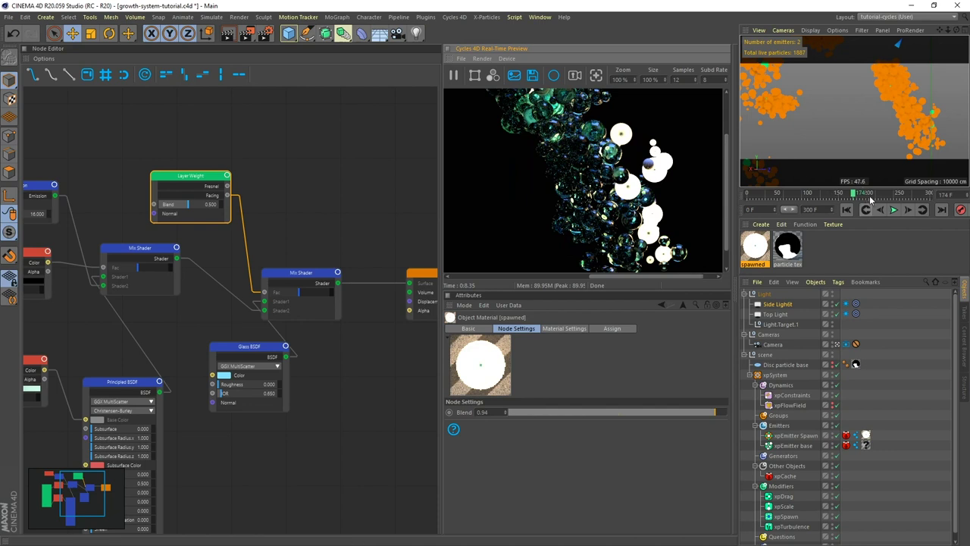
drag(854, 195, 834, 196)
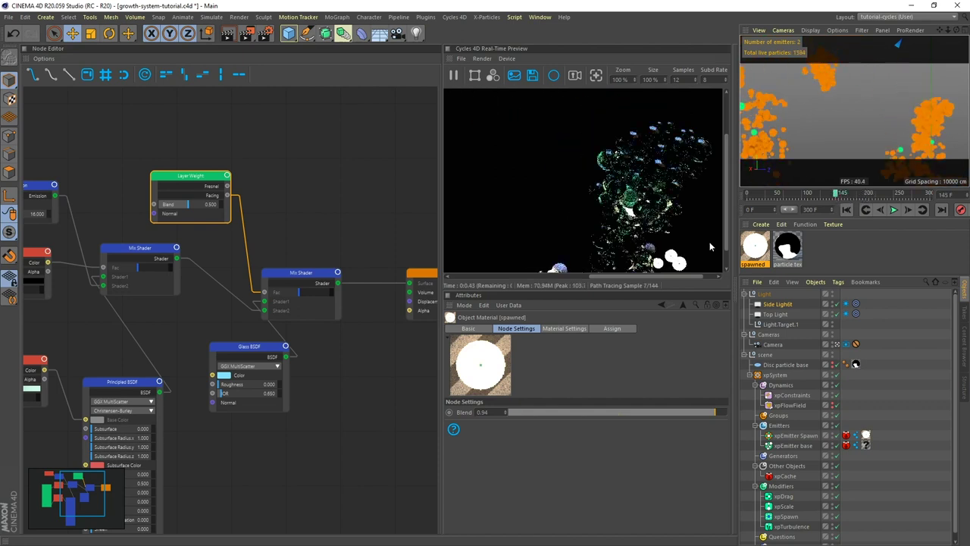
scroll(580, 214, down, 2)
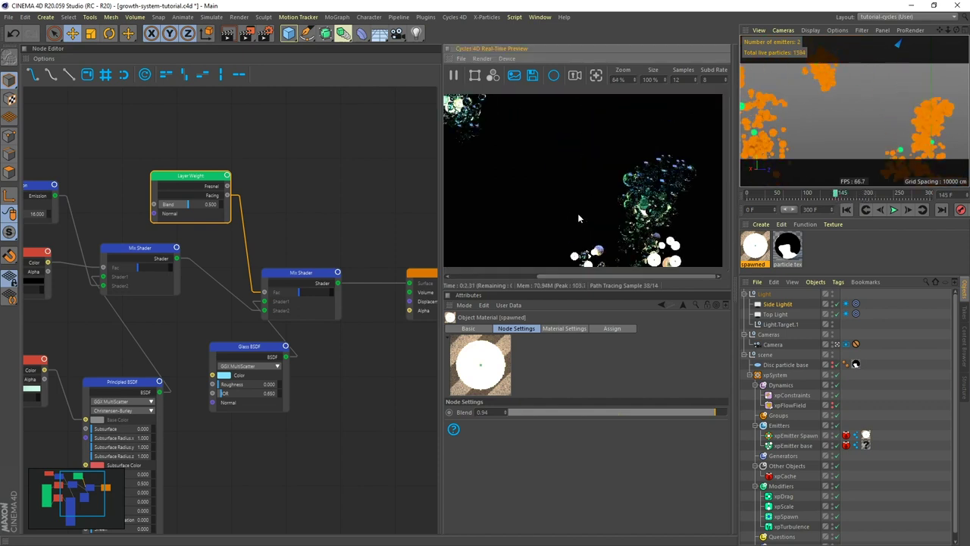
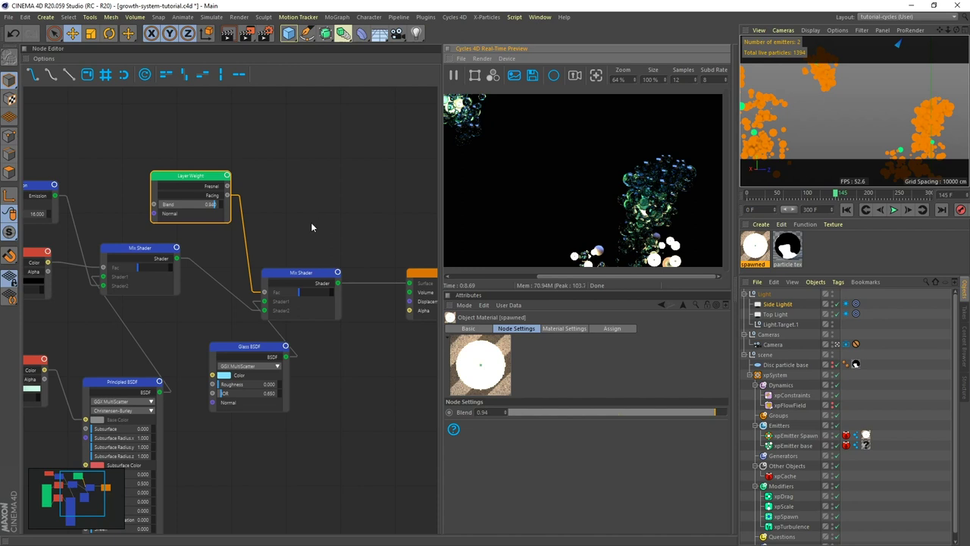
Step: Move the Color Ramp node that feeds the Principled BSDF downward, leaving space below the upper Color Ramp
scroll(297, 234, down, 5)
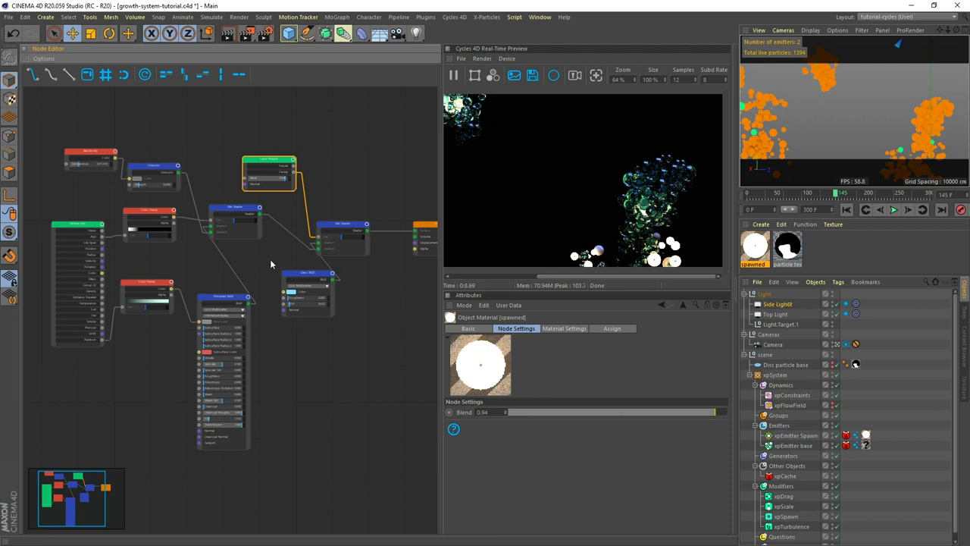
scroll(266, 250, up, 2)
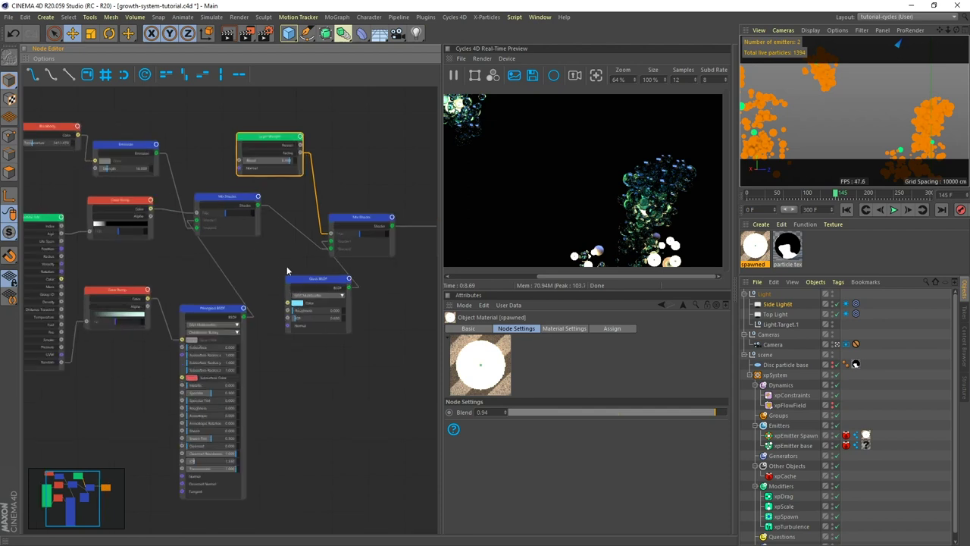
click(126, 292)
drag(127, 291, 126, 327)
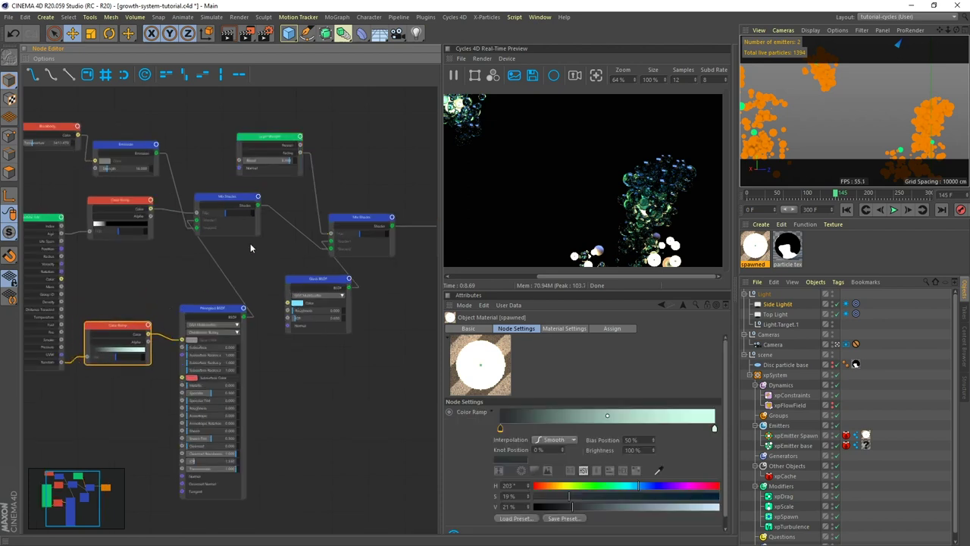
Step: Shift the Output, second Mix Shader and Glass BSDF nodes away from the first Mix Shader, and lower the first Mix Shader slightly
middle_drag(280, 186, 263, 185)
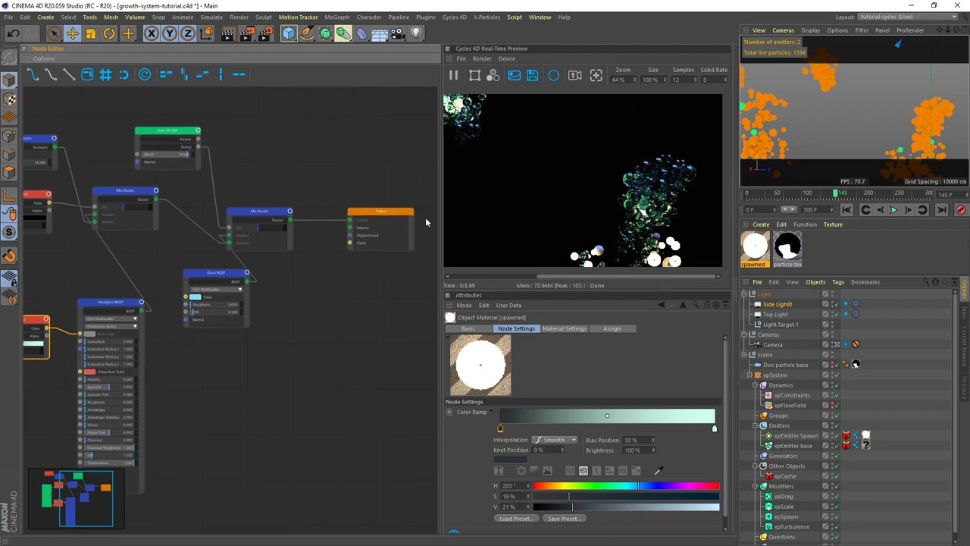
drag(394, 215, 455, 226)
click(265, 219)
drag(265, 219, 350, 233)
click(220, 279)
drag(226, 282, 318, 345)
middle_drag(200, 303, 315, 310)
click(242, 202)
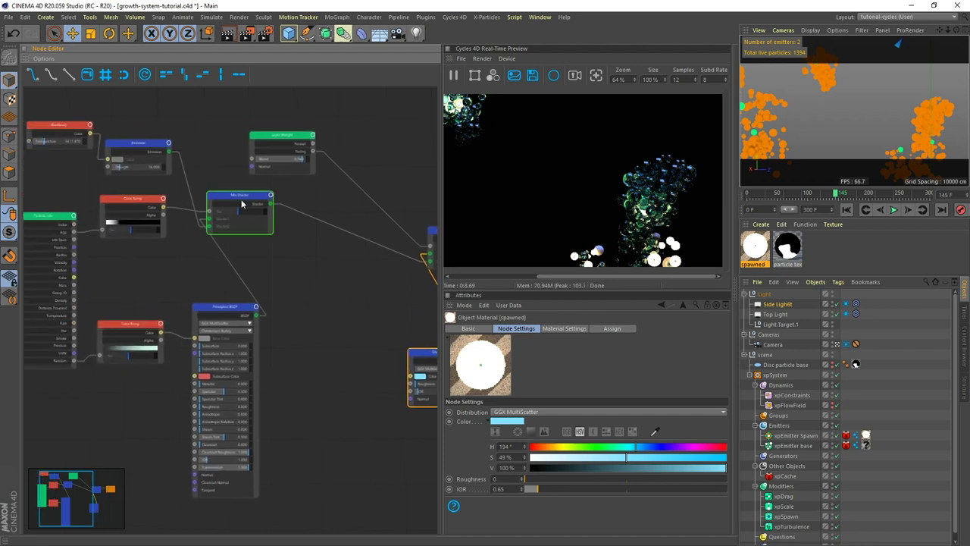
drag(242, 202, 244, 220)
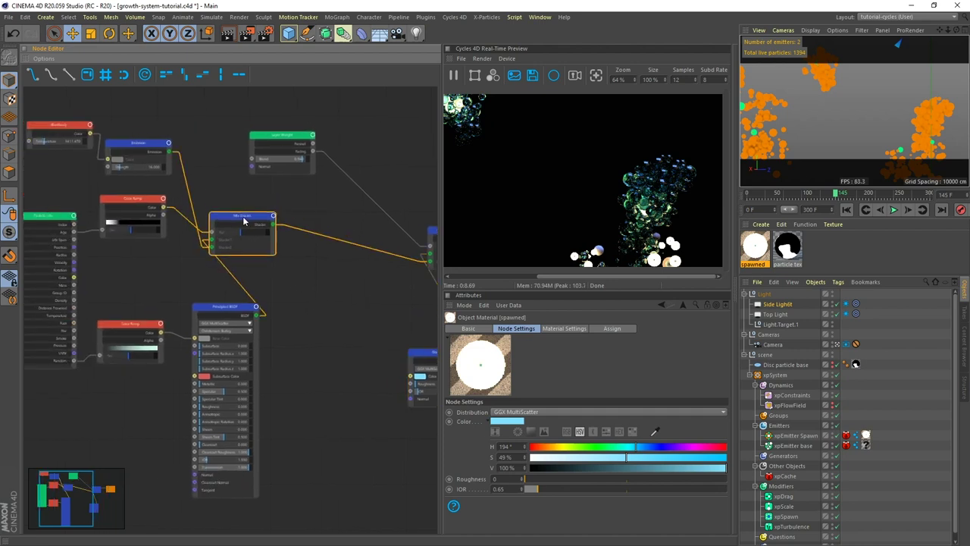
Step: Add a third Mix Shader node and insert it into the connection between the first and second Mix Shaders
right_click(312, 290)
mouse_move(347, 440)
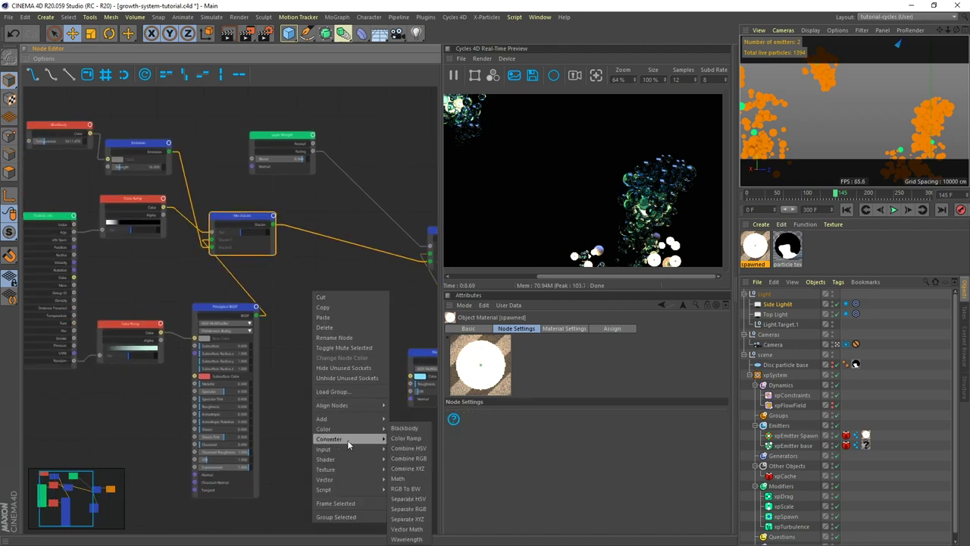
mouse_move(342, 459)
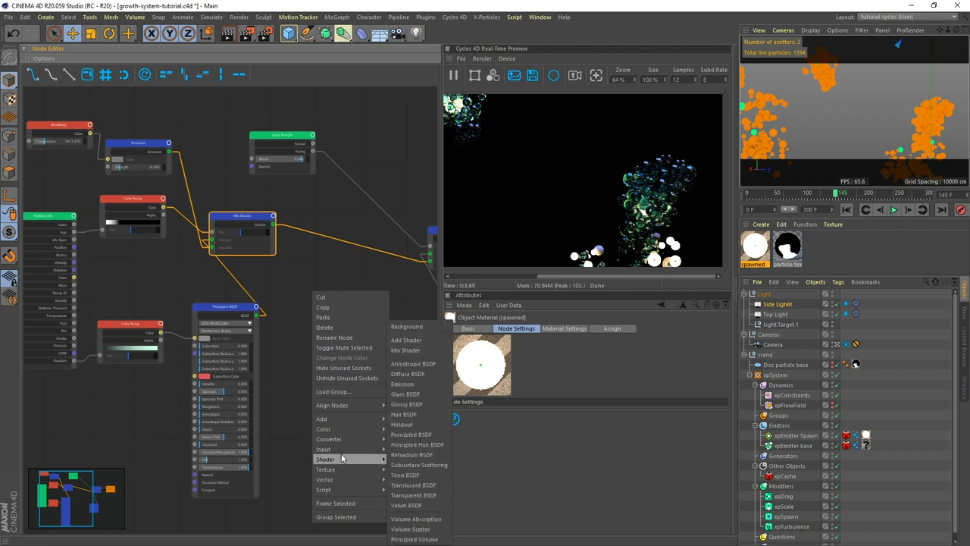
click(405, 349)
drag(337, 298, 328, 242)
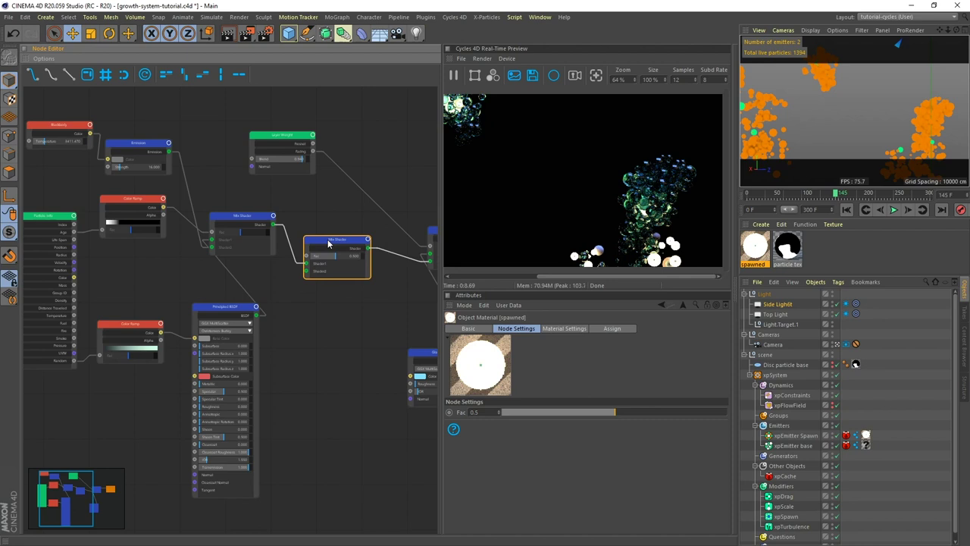
Step: Feed the Principled BSDF into the third Mix Shader's Shader1 and the first Mix Shader into its Shader2
click(257, 316)
drag(256, 316, 306, 264)
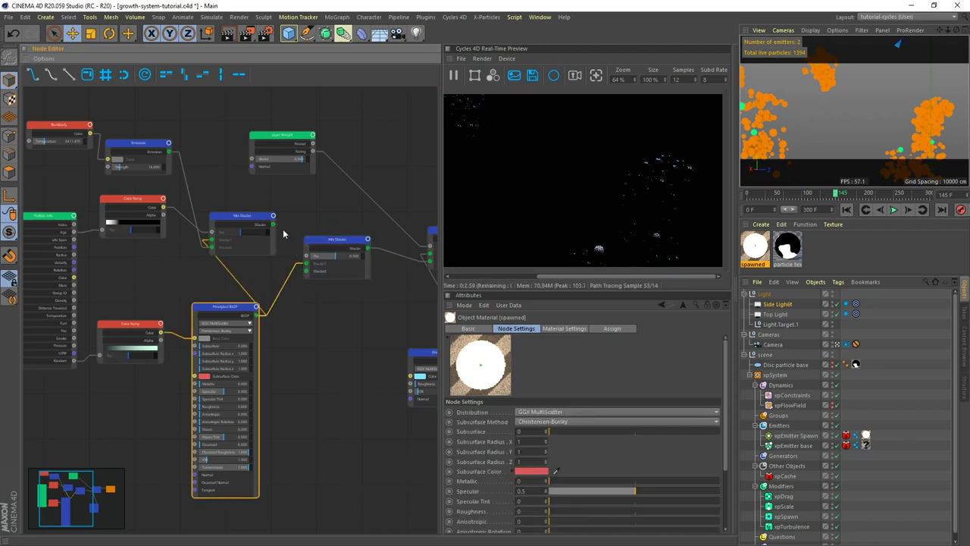
click(252, 218)
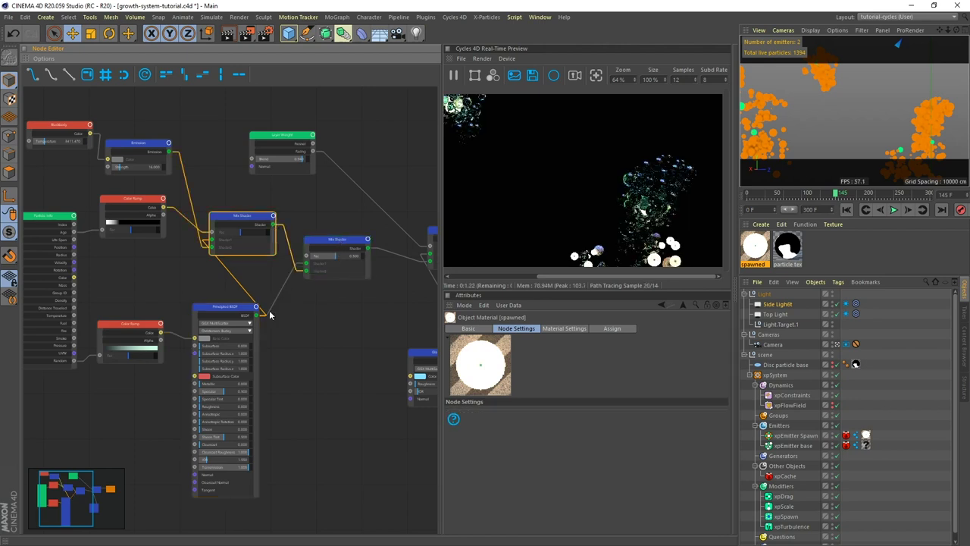
Step: Preview the Principled BSDF and first Mix Shader outputs in turn, and nudge the first Mix Shader upward
click(246, 319)
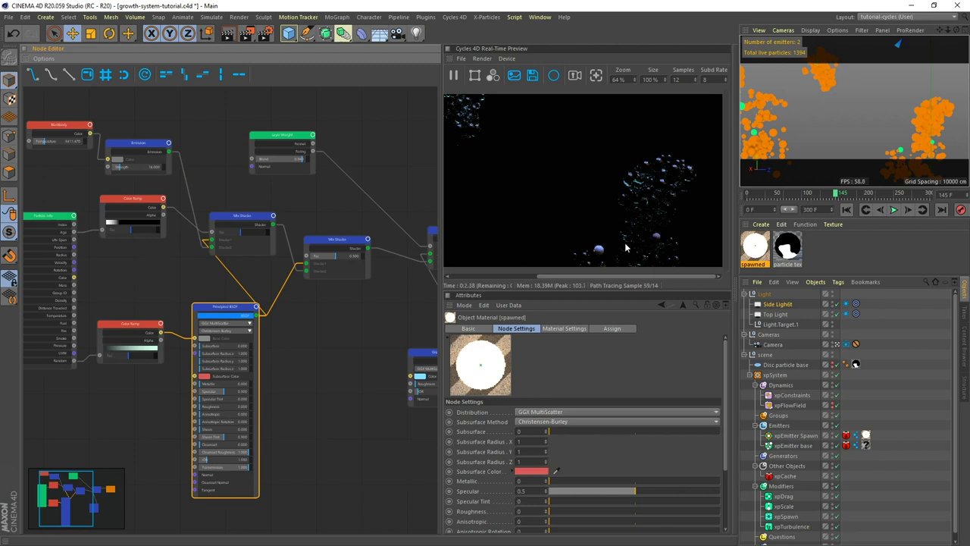
click(262, 231)
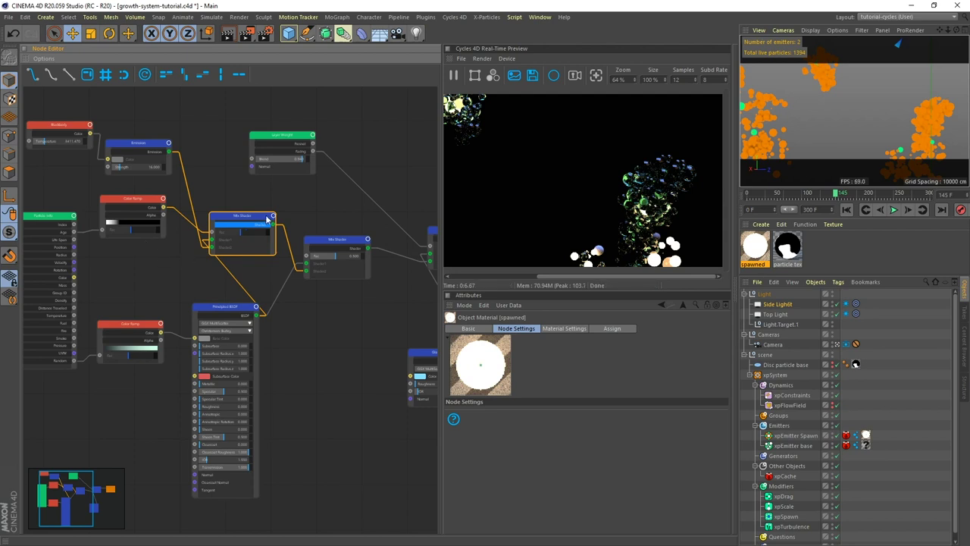
drag(240, 219, 243, 210)
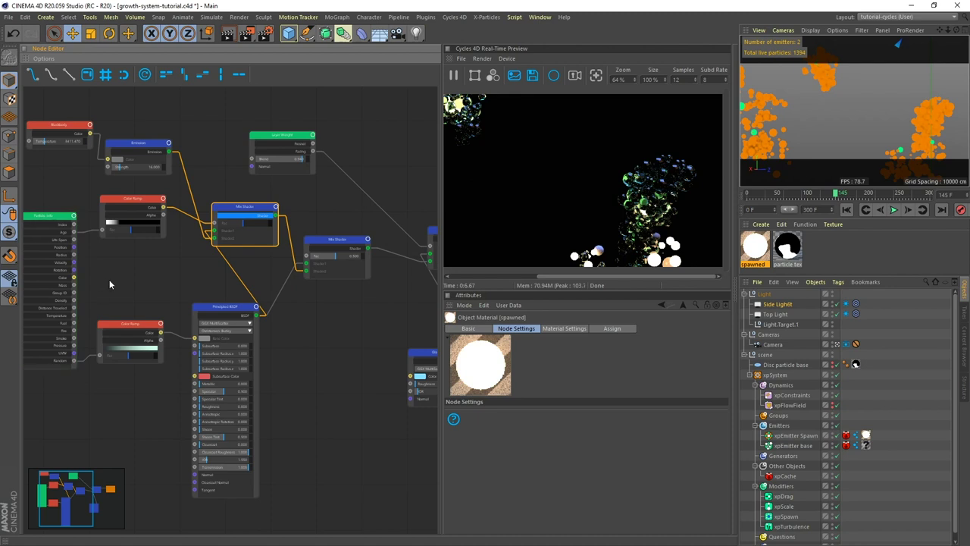
Step: Add a Color Ramp node between the two existing ramps and connect the particle info node's Random output to its Fac
right_click(120, 262)
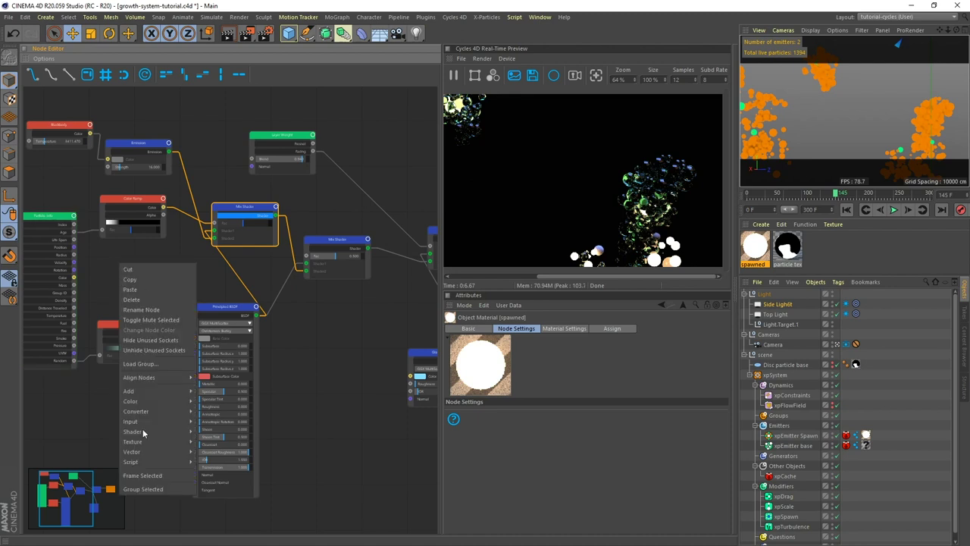
mouse_move(144, 430)
mouse_move(150, 410)
click(208, 420)
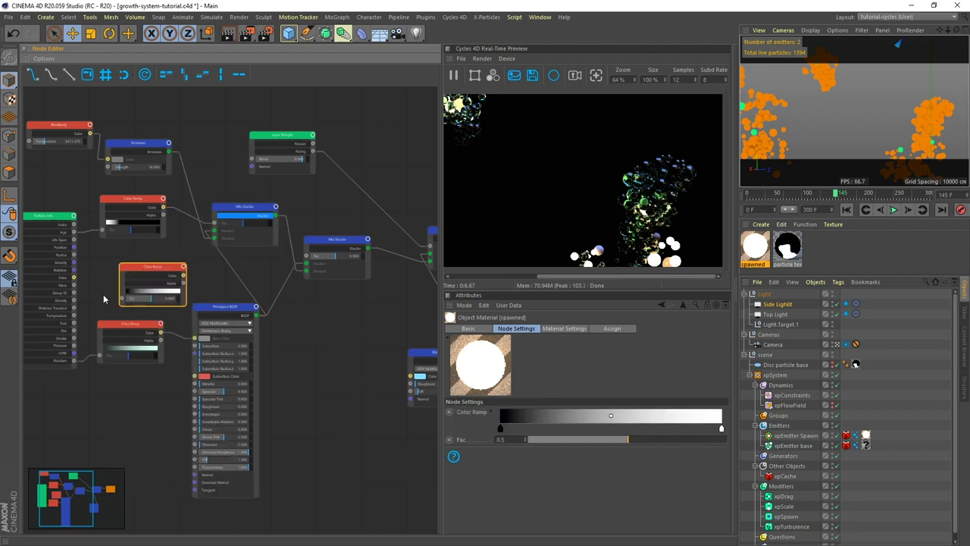
drag(73, 365, 156, 282)
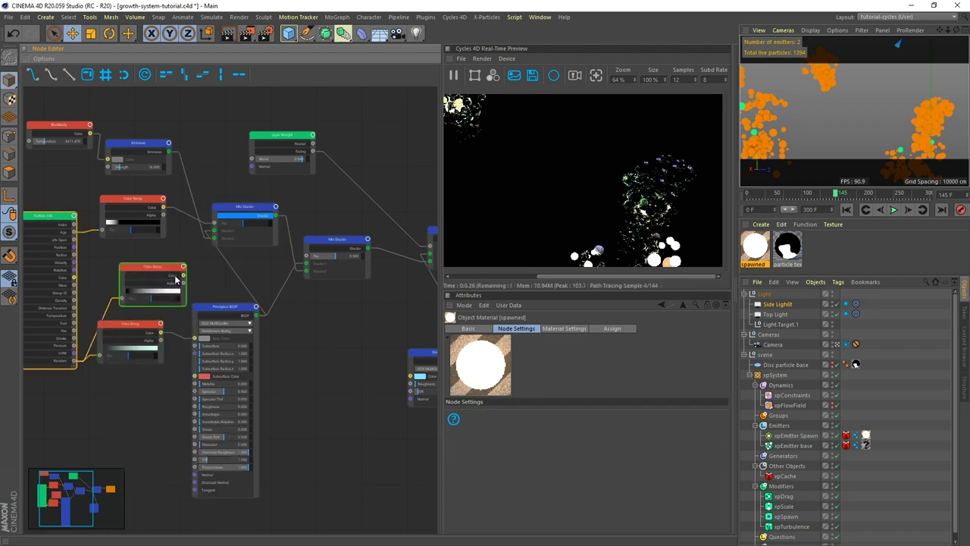
Step: Preview the new Color Ramp's Color output and try feeding it into the third Mix Shader's Fac
click(156, 282)
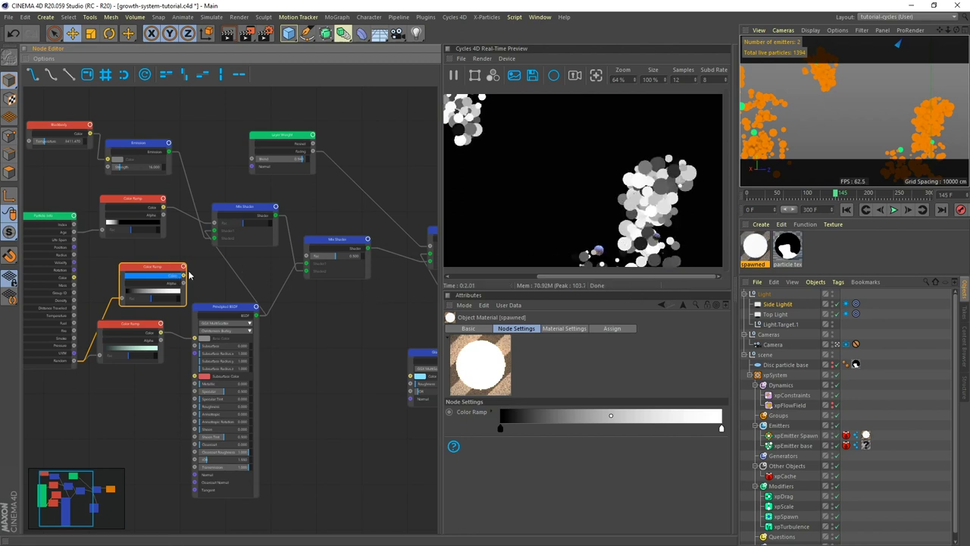
drag(183, 278, 304, 257)
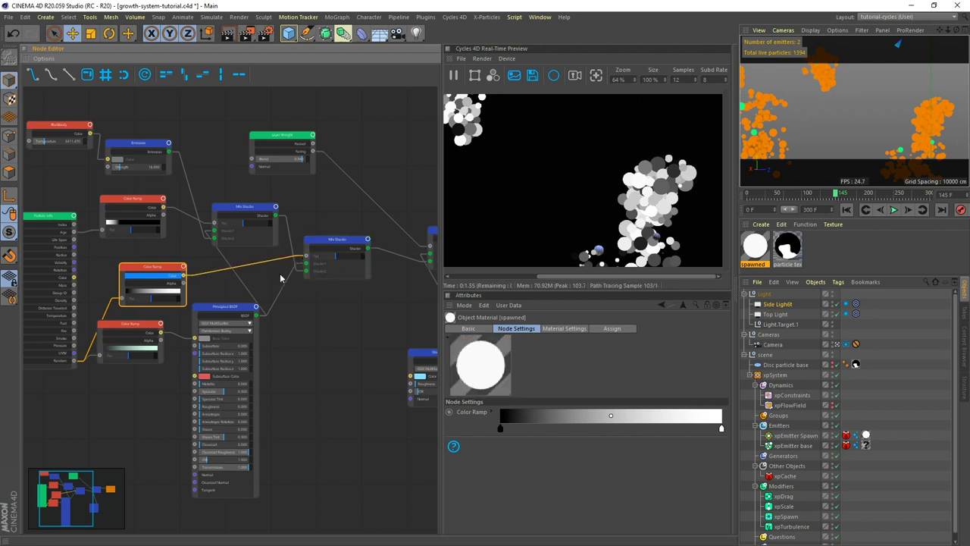
click(342, 242)
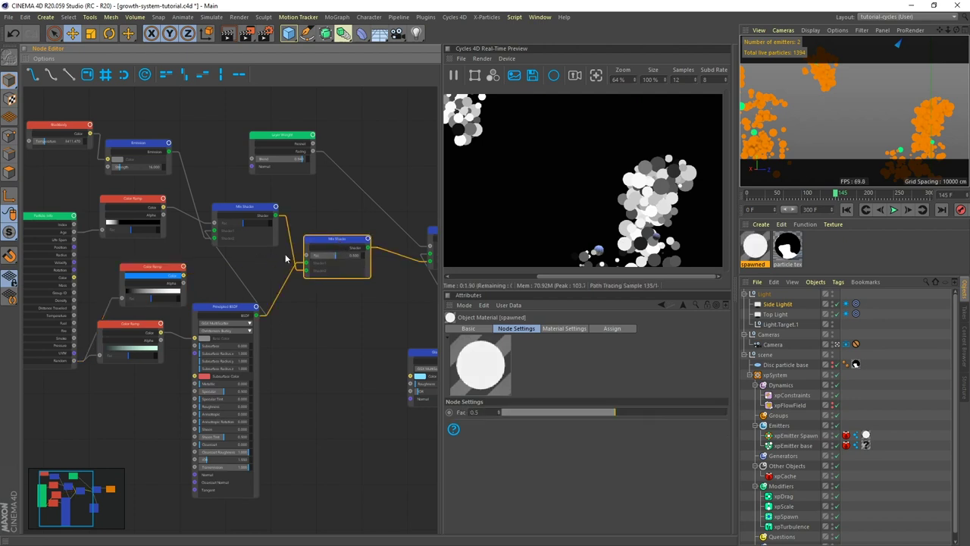
click(174, 278)
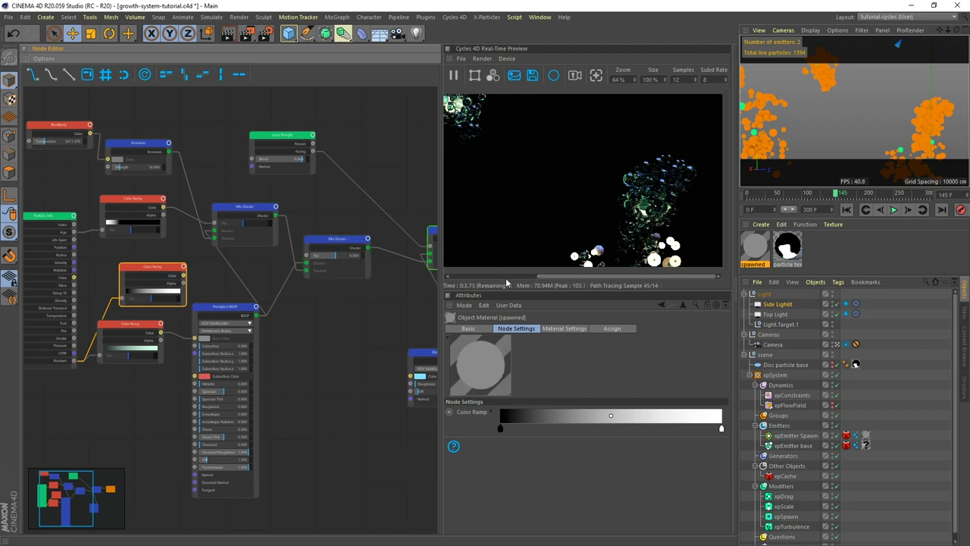
Step: Try the third Mix Shader's Fac at 0 and at 1, then return it to 0.5
click(340, 240)
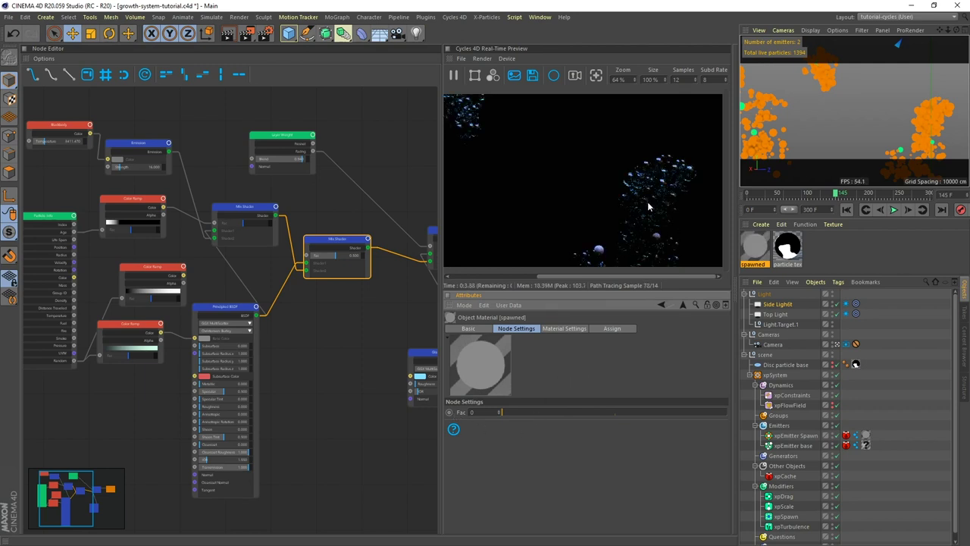
drag(554, 412, 728, 415)
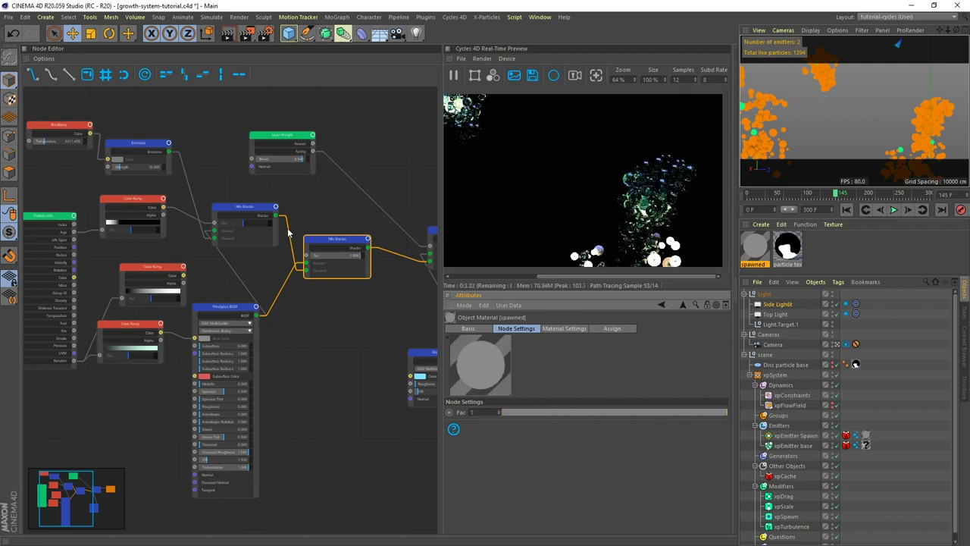
click(616, 412)
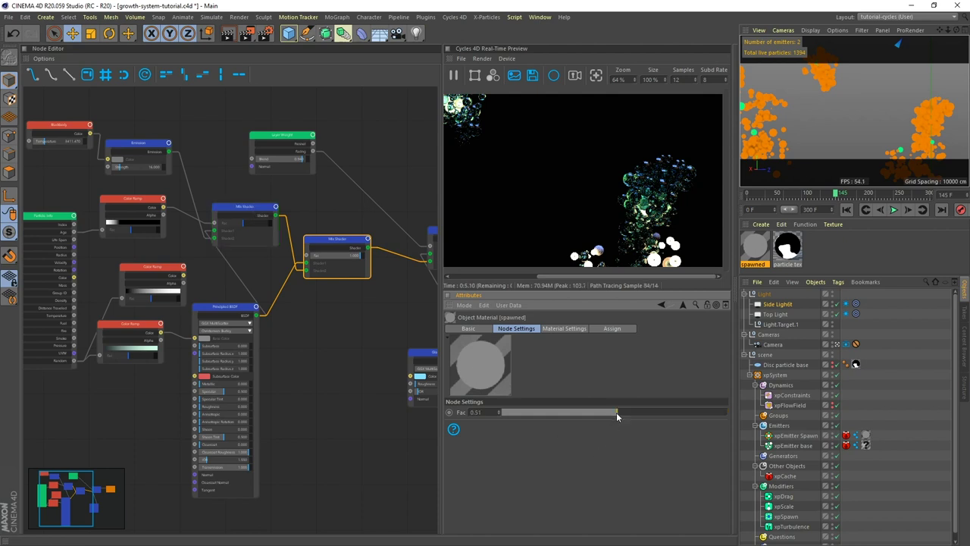
click(616, 414)
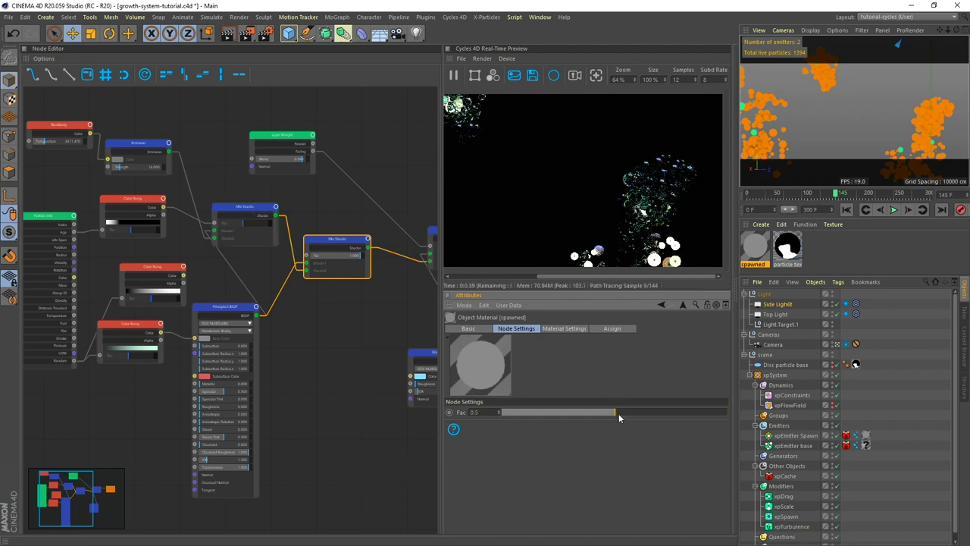
Step: Move the new Color Ramp up slightly and connect its Color output to the third Mix Shader's Fac
click(155, 267)
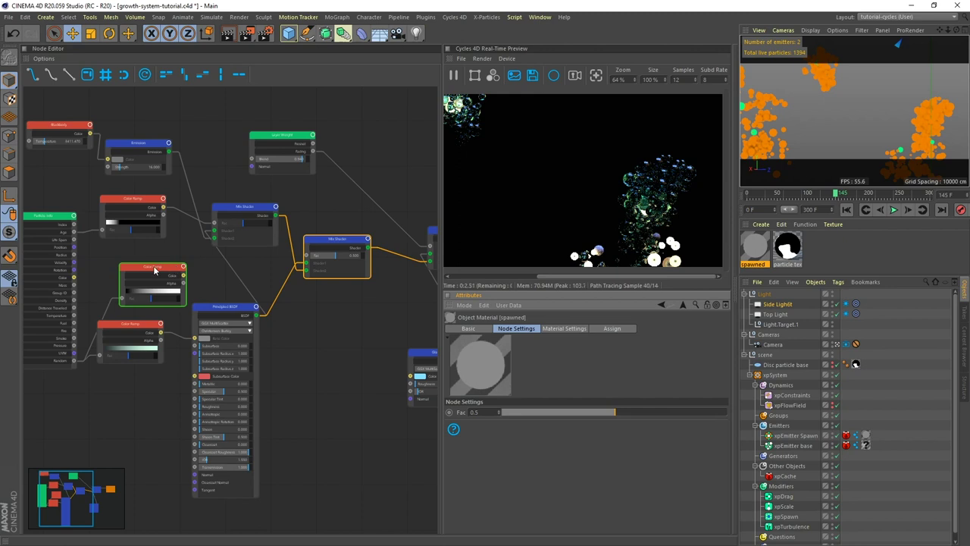
drag(155, 267, 305, 259)
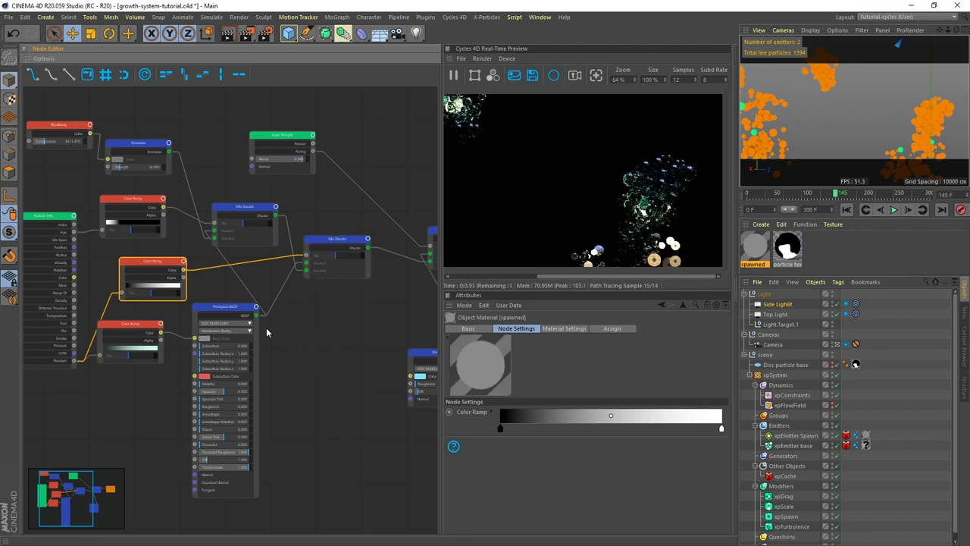
Step: Shift the Principled BSDF node slightly right and move the middle Color Ramp's black knot to about 65% along the gradient
drag(221, 310, 235, 311)
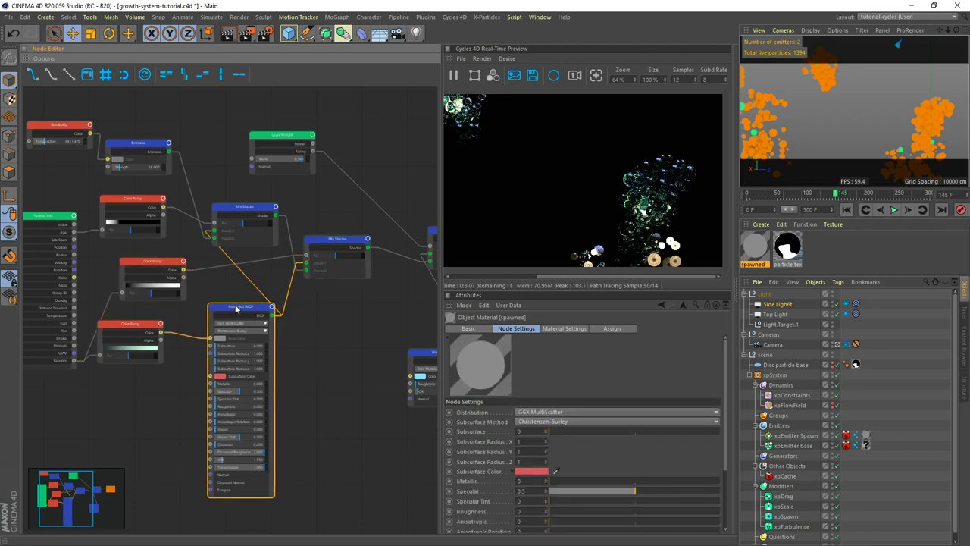
click(156, 263)
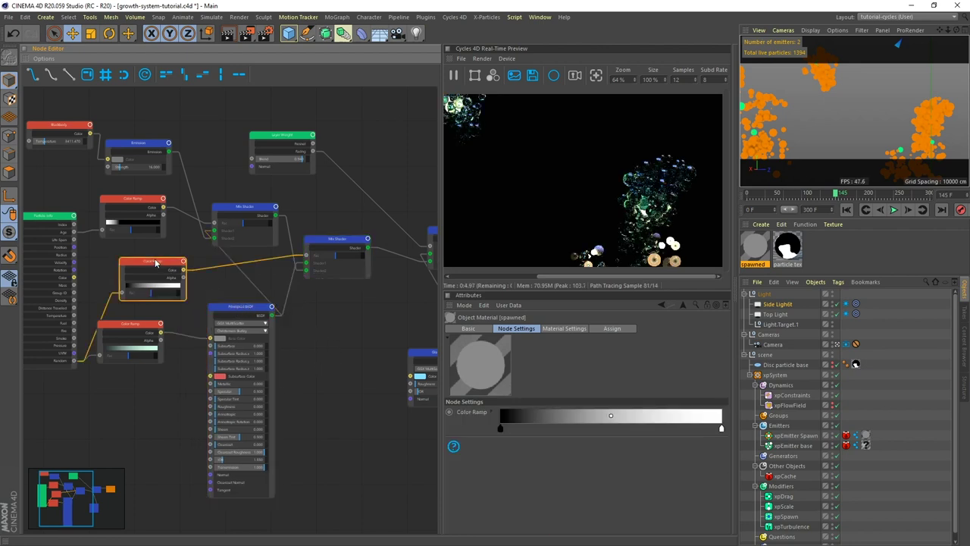
drag(500, 430, 645, 431)
mouse_move(645, 430)
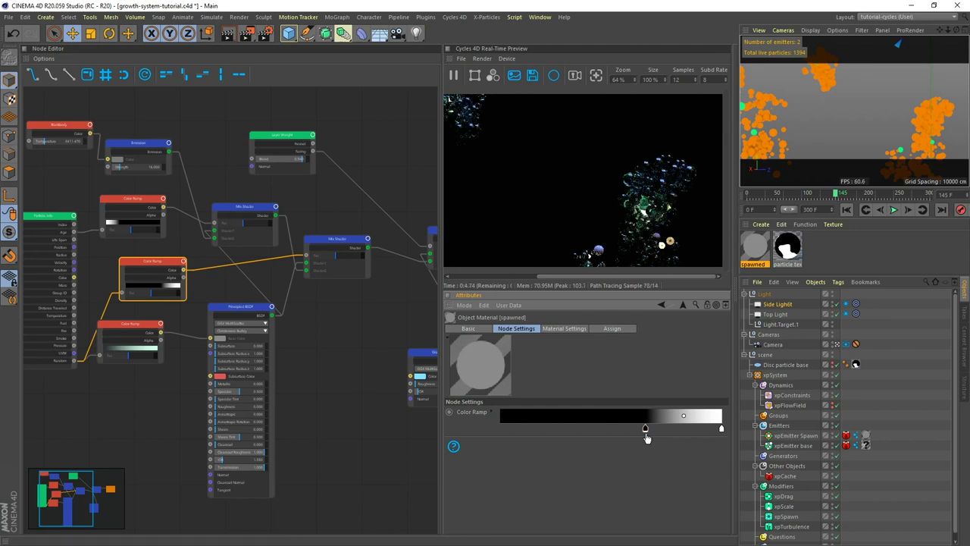
Step: Nudge the middle Color Ramp slightly left and move the third Mix Shader down and right to tidy the graph
click(142, 202)
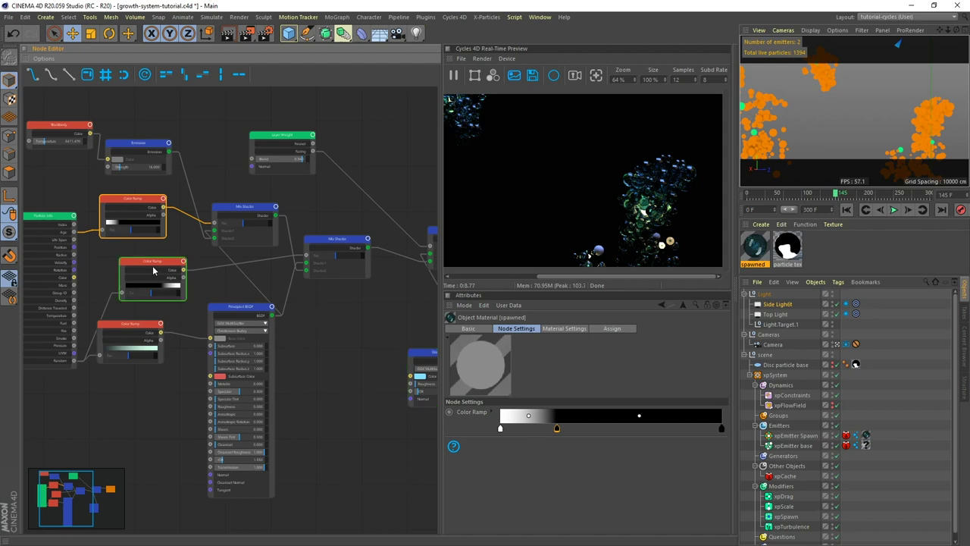
drag(156, 265, 150, 265)
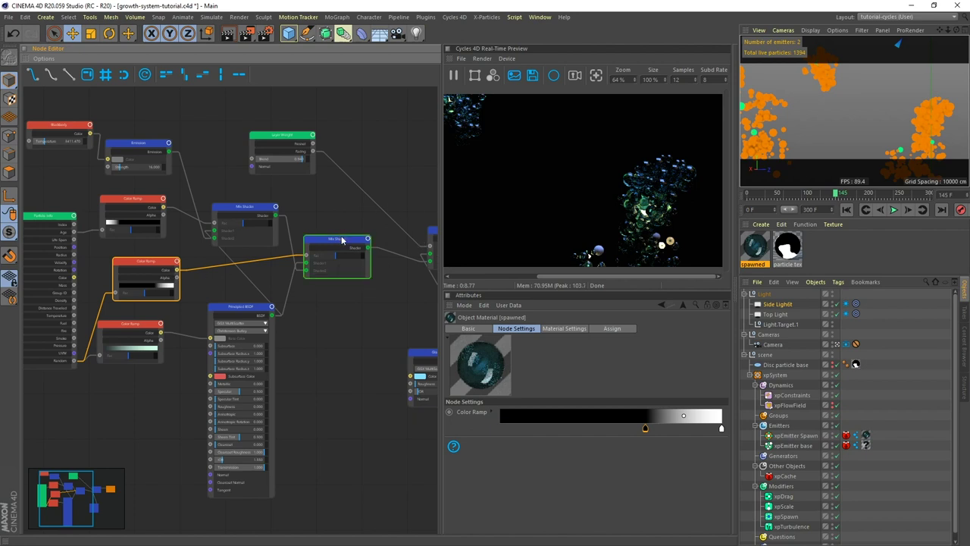
drag(334, 253, 347, 276)
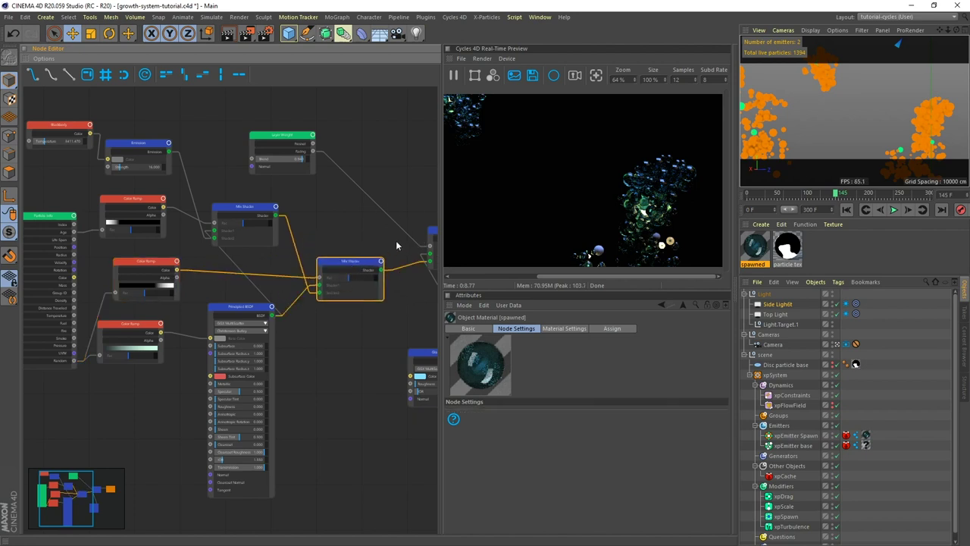
Step: Move the middle Color Ramp's black knot to about 29% along the gradient and check the render at frame 170
click(155, 265)
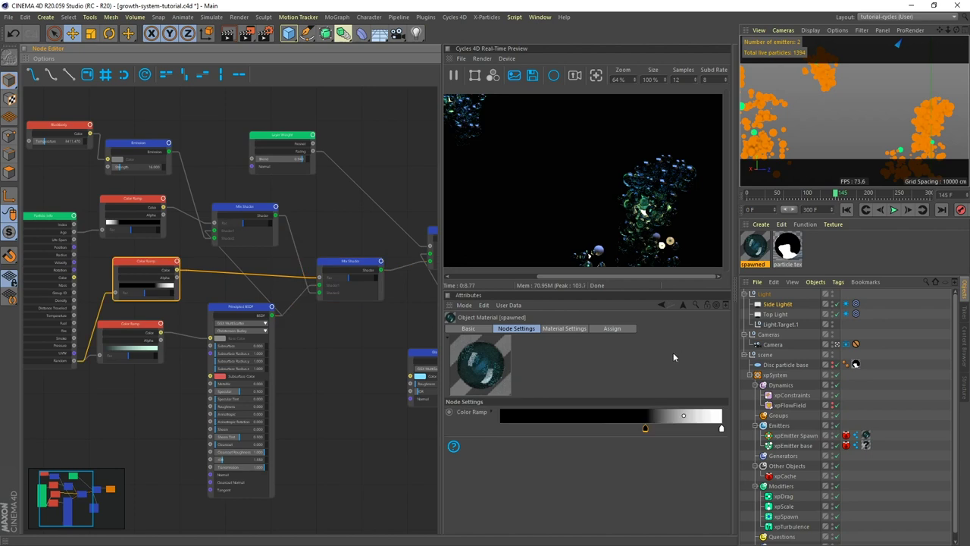
drag(645, 429, 564, 430)
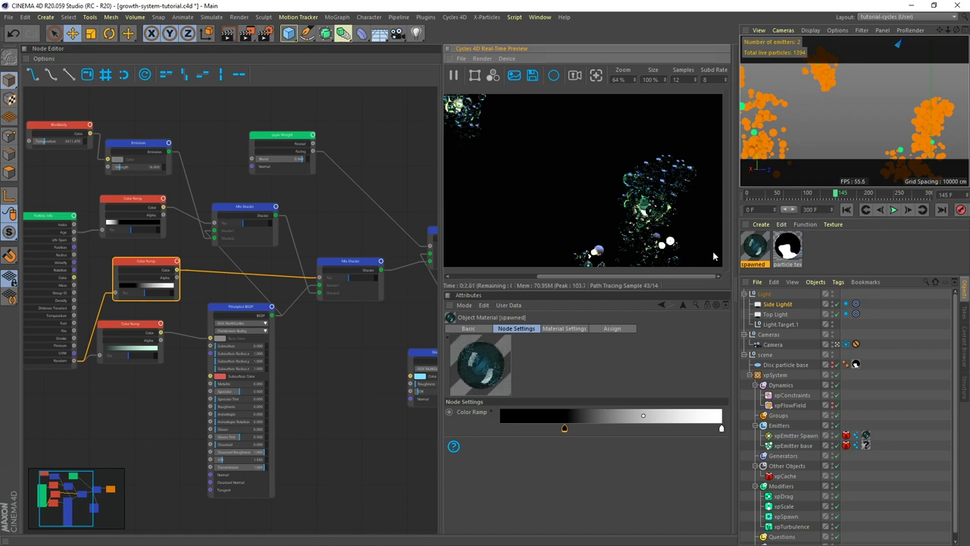
drag(837, 194, 853, 195)
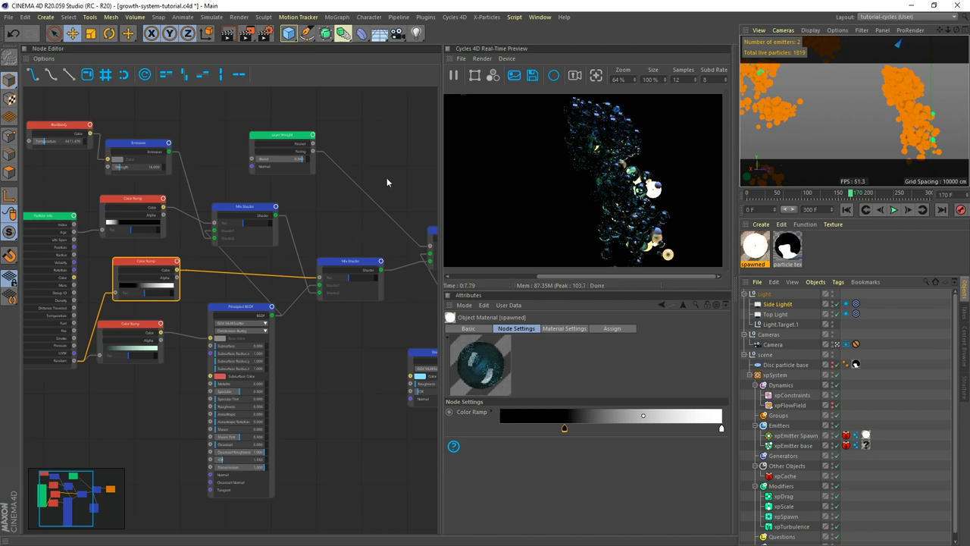
Step: Add a Noise Texture node above the Layer Weight node and set its Scale to 7 while previewing its Color output
middle_drag(388, 163, 208, 244)
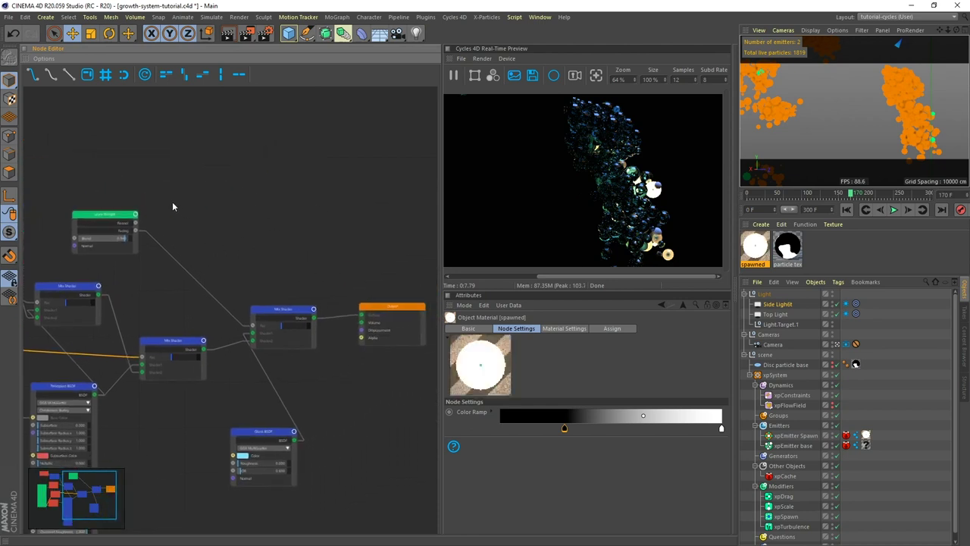
right_click(141, 138)
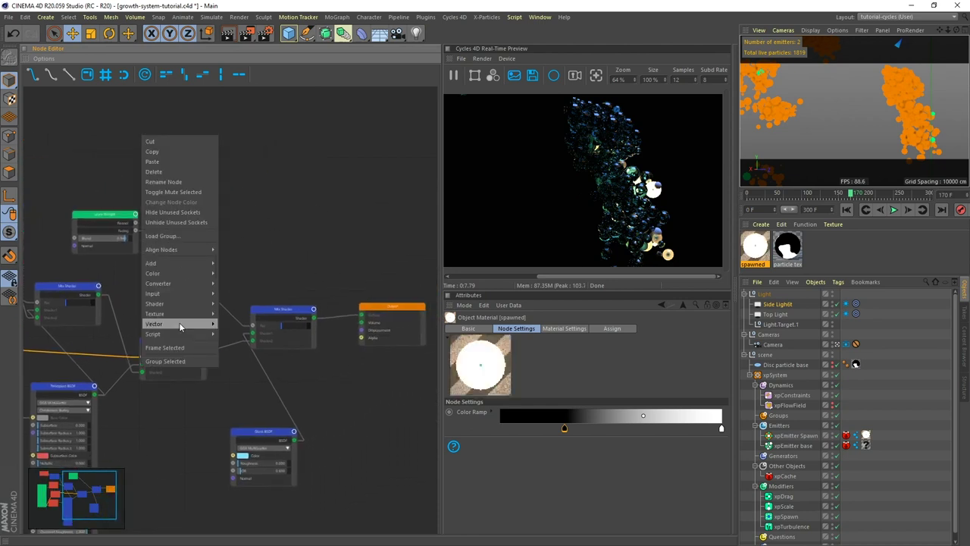
mouse_move(173, 312)
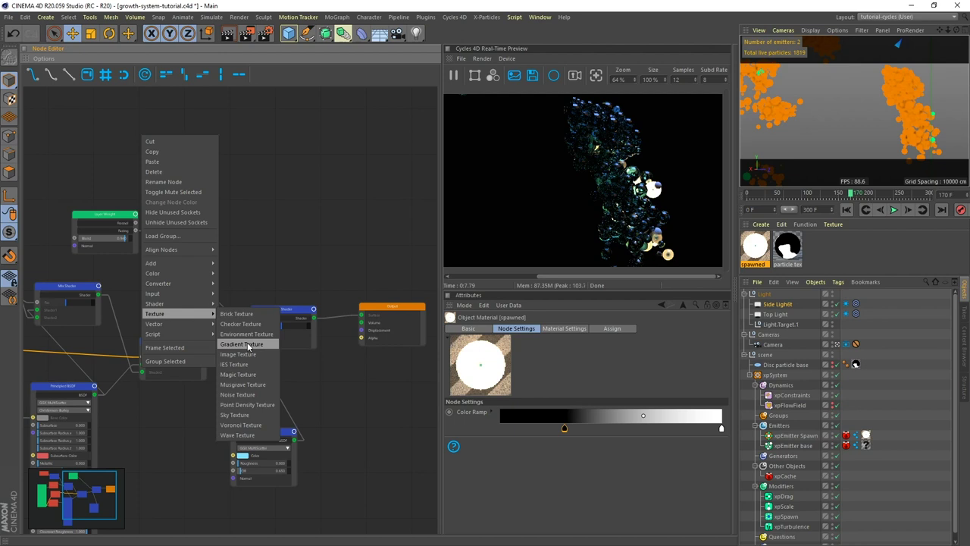
click(239, 394)
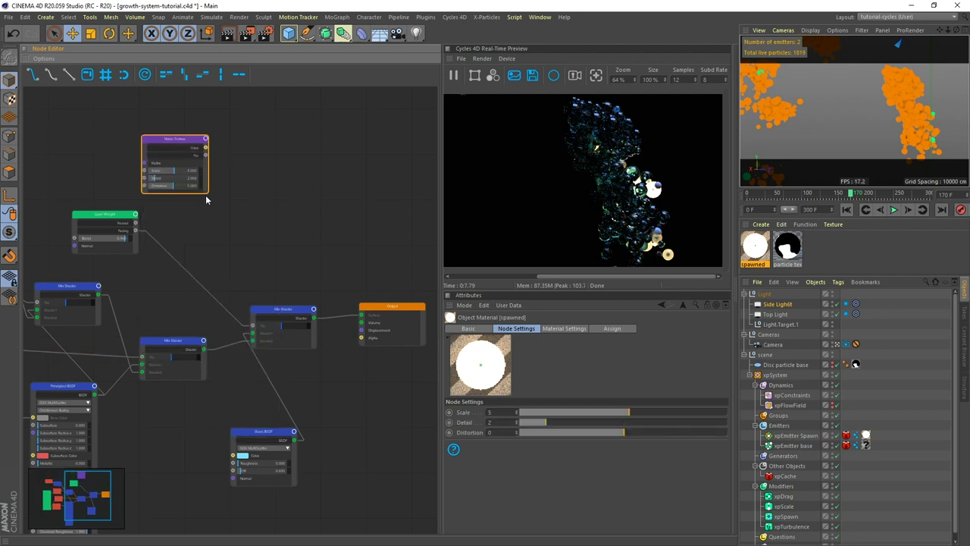
drag(182, 142, 182, 136)
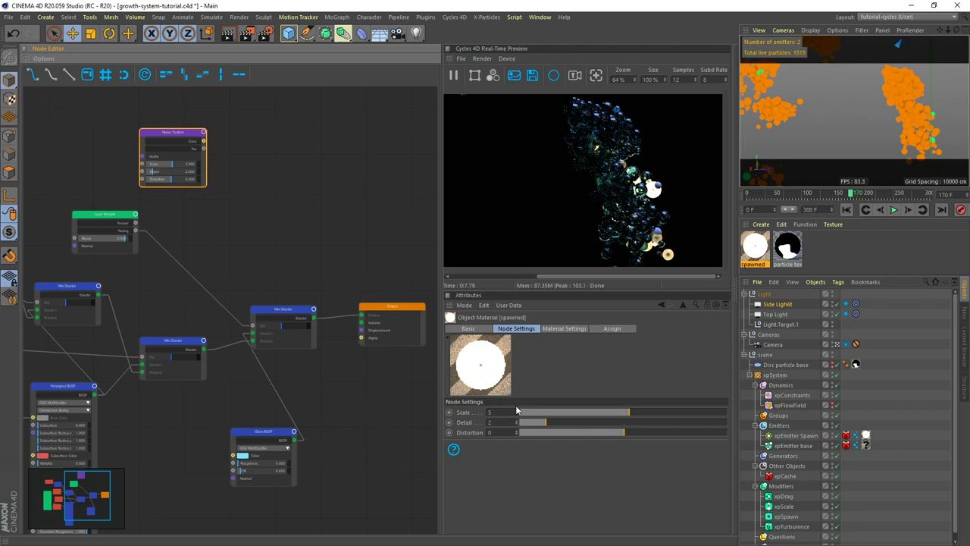
click(192, 142)
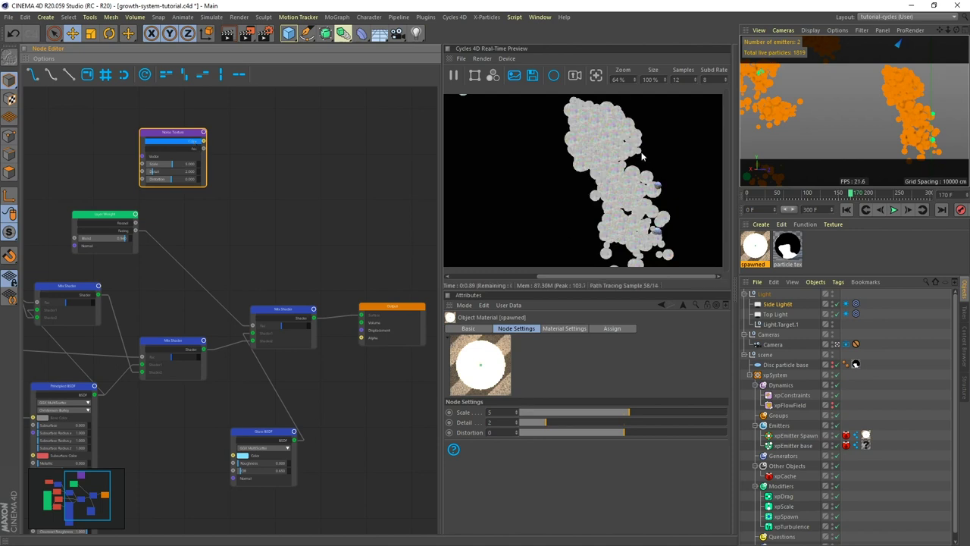
click(477, 415)
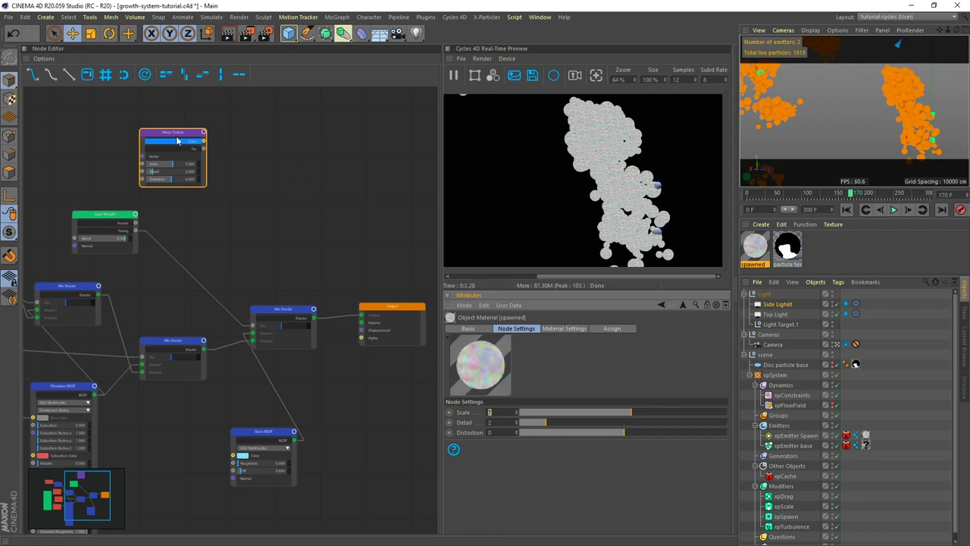
Step: Duplicate the Noise Texture, connect the original's Color output to the copy's Vector input, and preview the copy's Color output
ctrl+drag(172, 134, 273, 129)
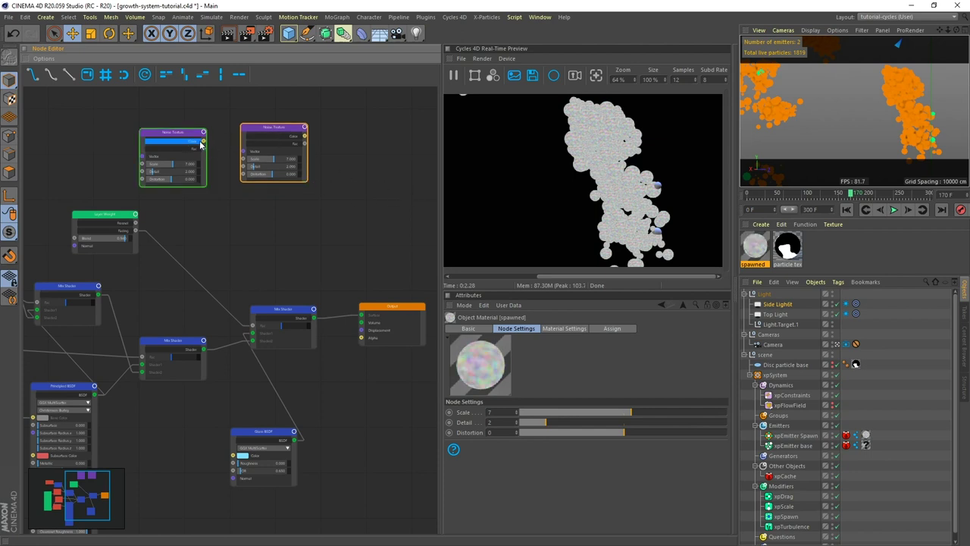
drag(203, 143, 242, 152)
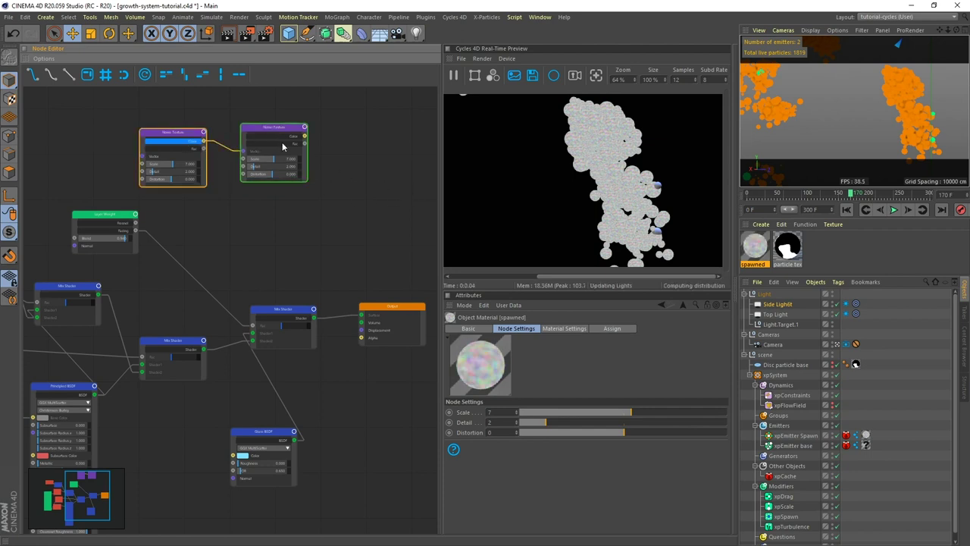
click(294, 139)
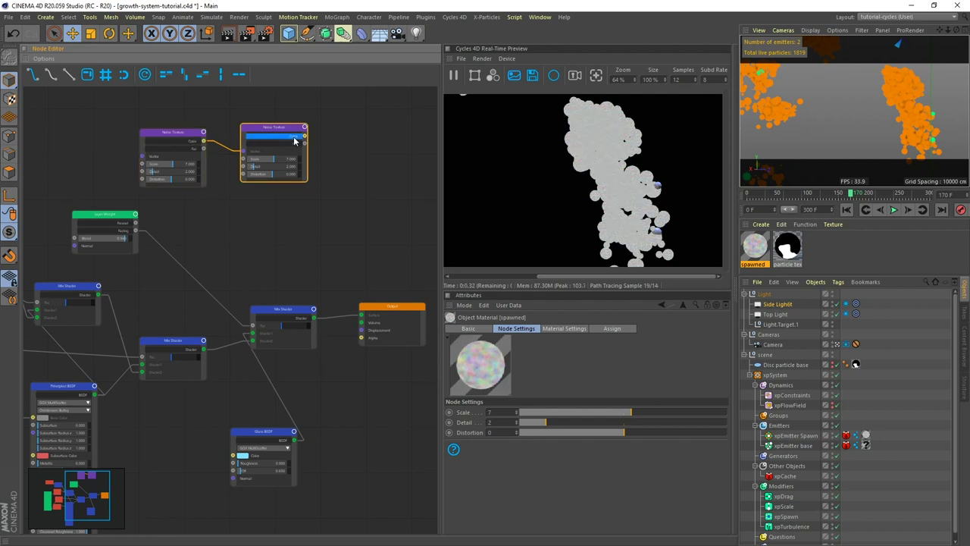
Step: Set the second Noise Texture's Scale to 10 and its Distortion to 16
click(498, 411)
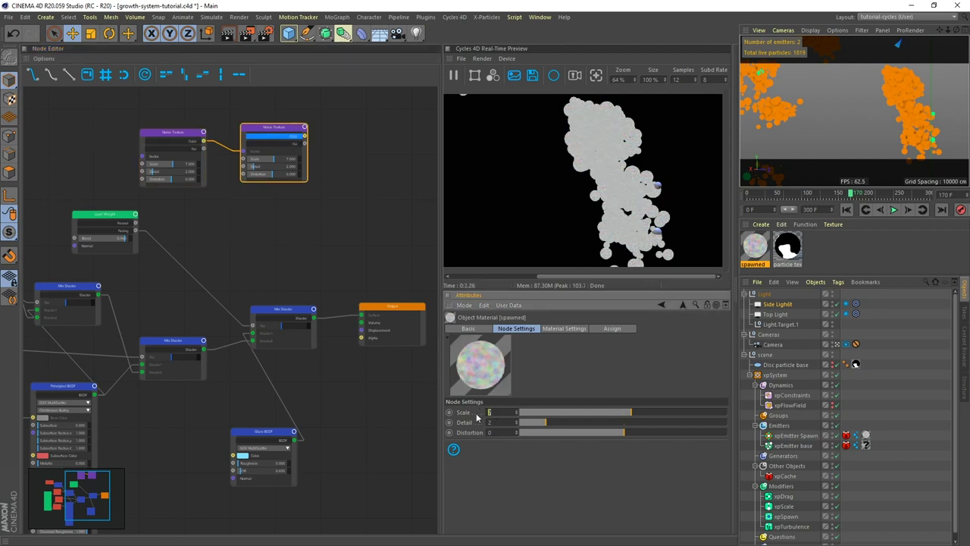
text(0)
key(Return)
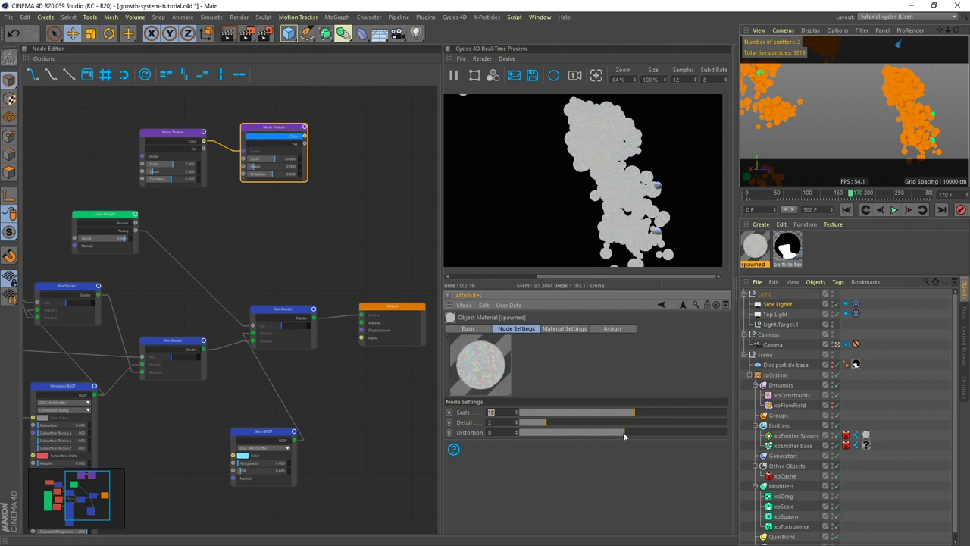
drag(623, 432, 630, 433)
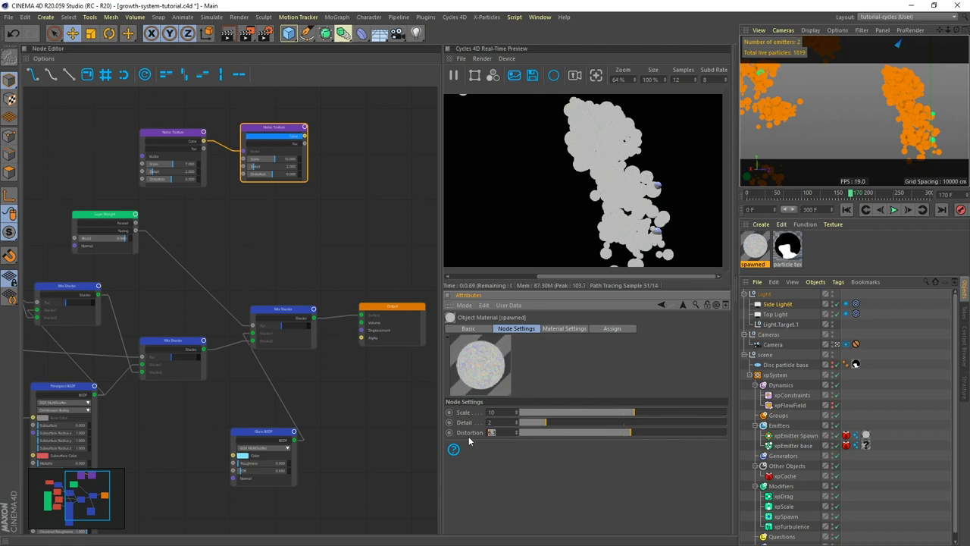
text(16)
key(Return)
Step: Connect the second Noise Texture's Color output to the Output node's Displacement and move the Output node further right
middle_drag(345, 218, 199, 233)
drag(157, 152, 216, 344)
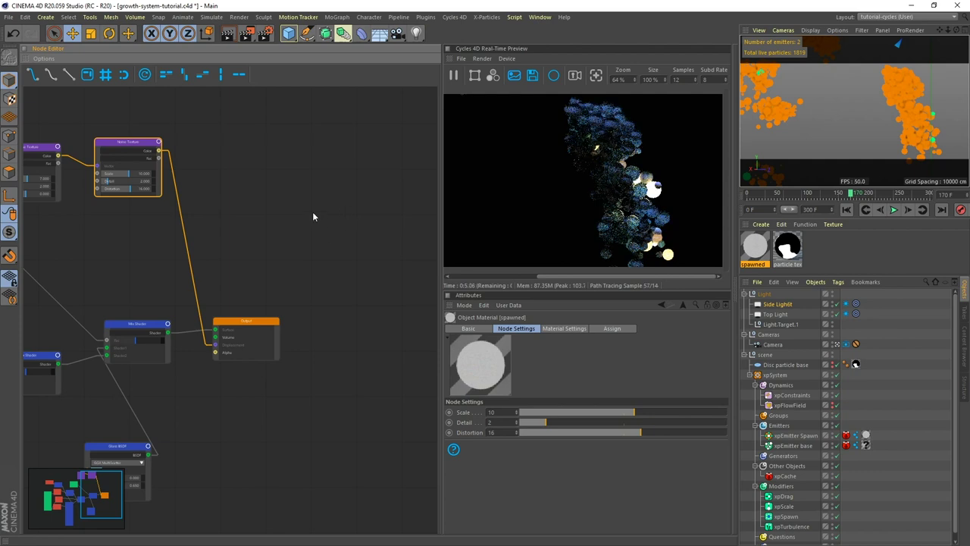
drag(254, 330, 315, 318)
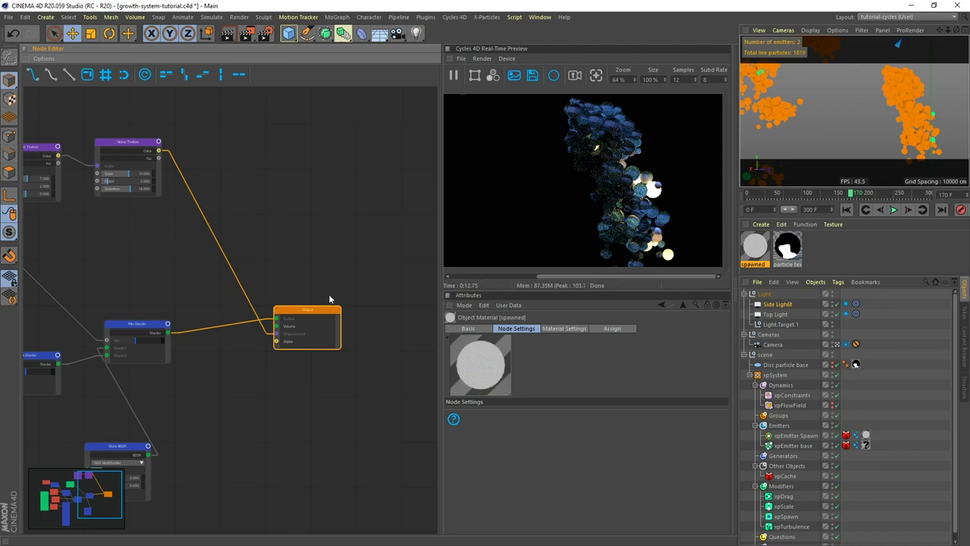
drag(312, 314, 348, 316)
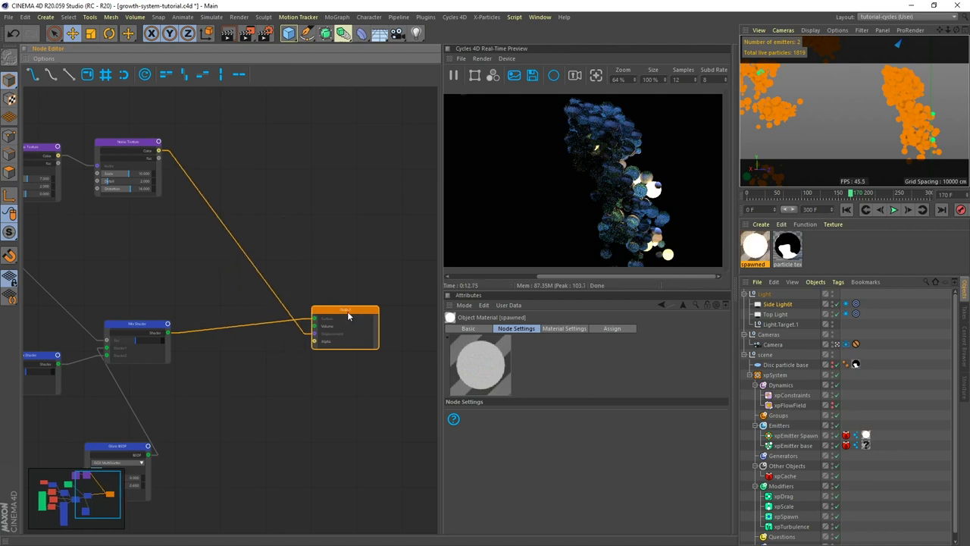
Step: Add a Color Ramp node and insert it into the connection between the second Noise Texture and the Output node's Displacement
right_click(234, 171)
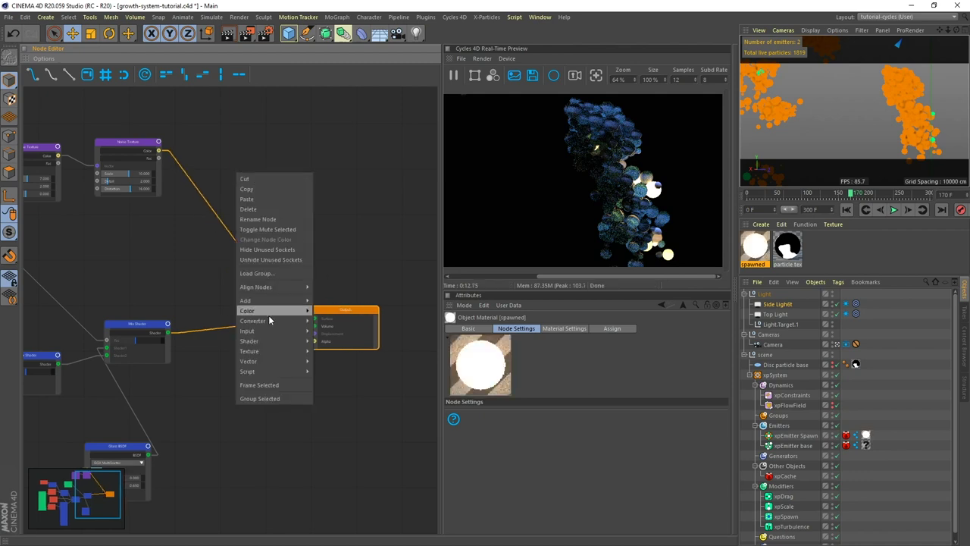
mouse_move(267, 314)
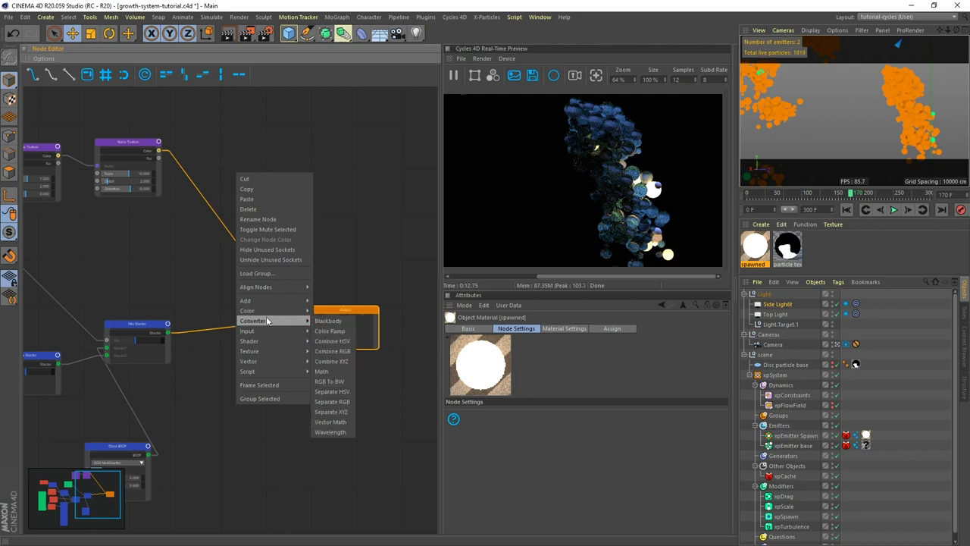
click(332, 331)
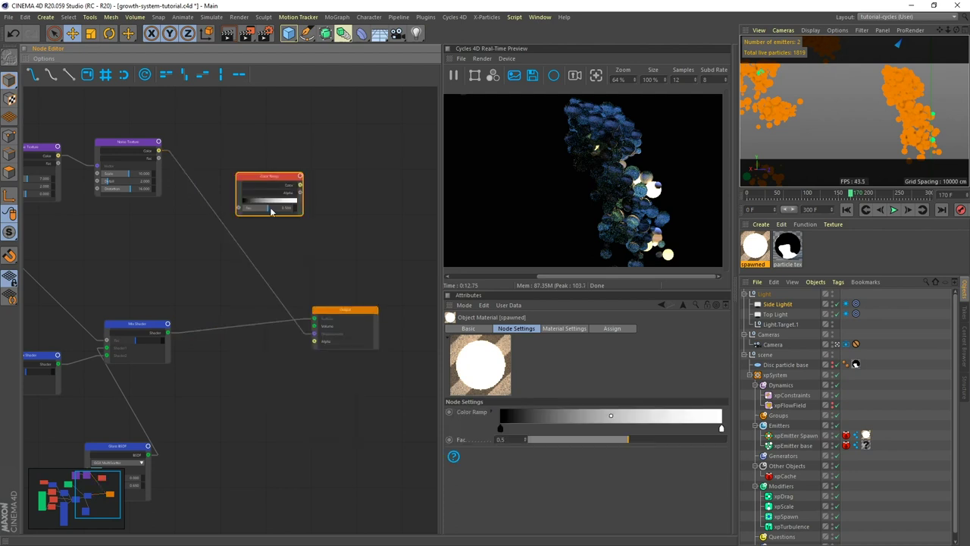
drag(261, 185, 231, 218)
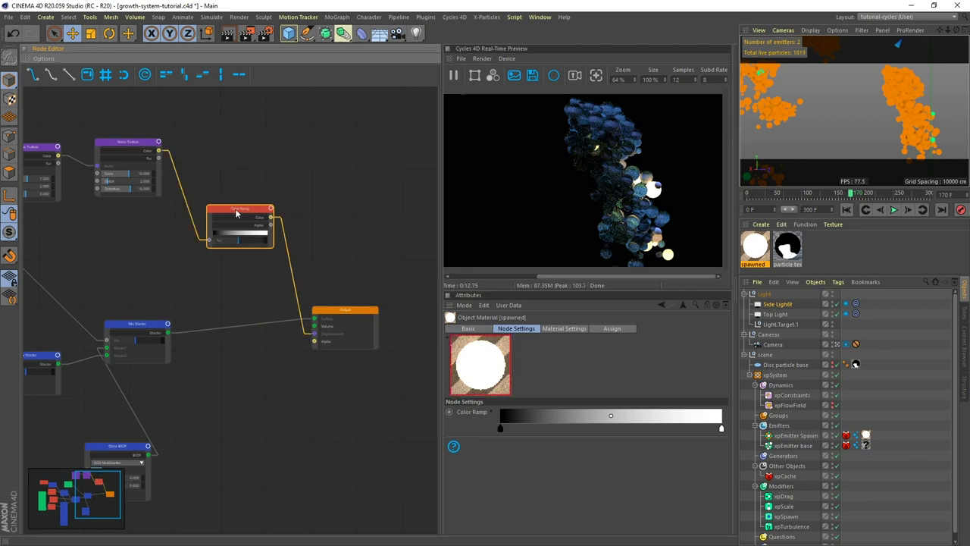
Step: Move the displacement Color Ramp's white knot to about 94% and darken it to a V value of 78%
drag(650, 419, 709, 436)
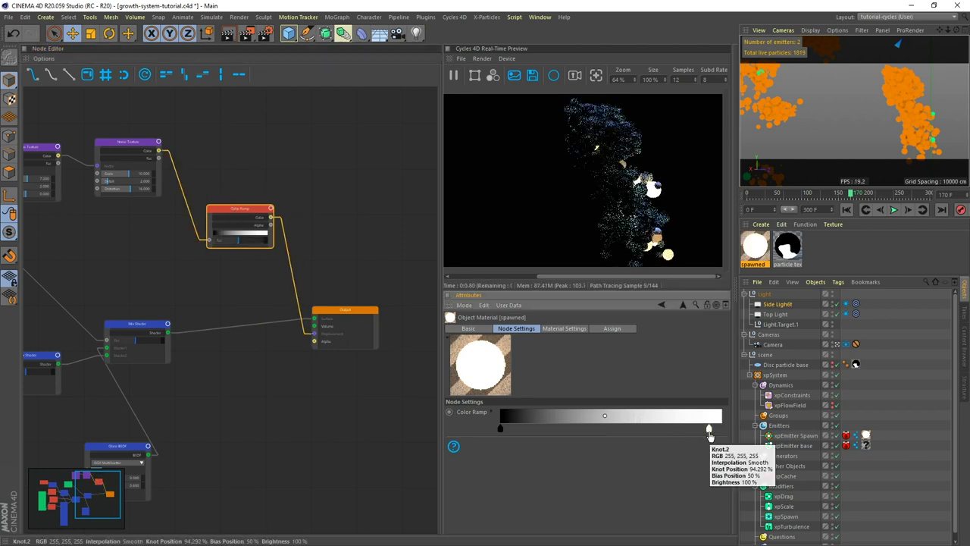
click(490, 412)
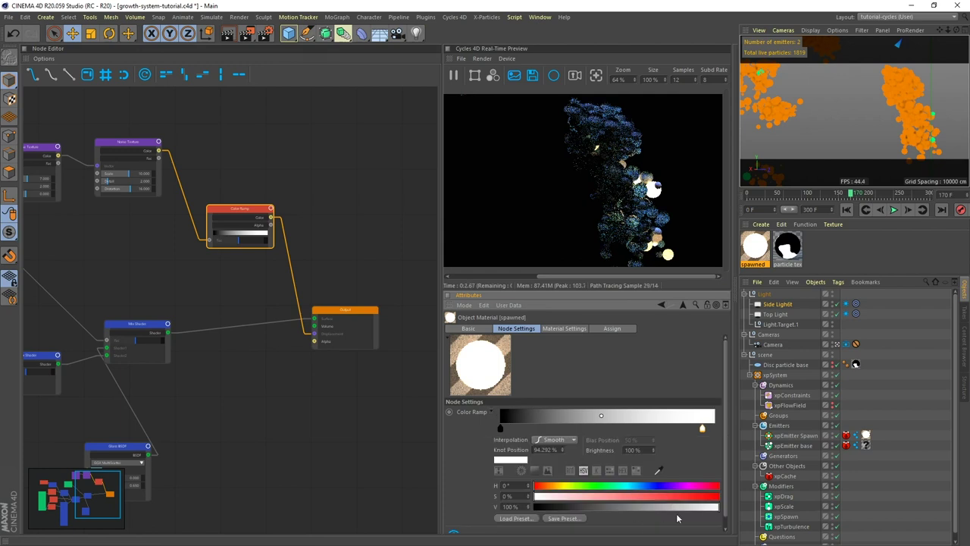
drag(717, 506, 679, 513)
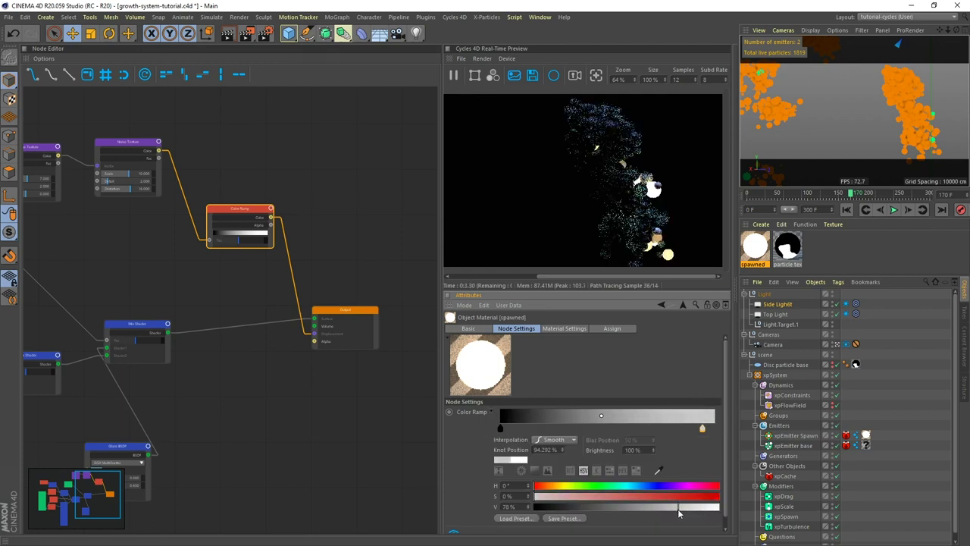
Step: Move the displacement Color Ramp's black knot to about 13%, lighten it to a V value of 28%, and inspect the render up close
drag(500, 429, 529, 430)
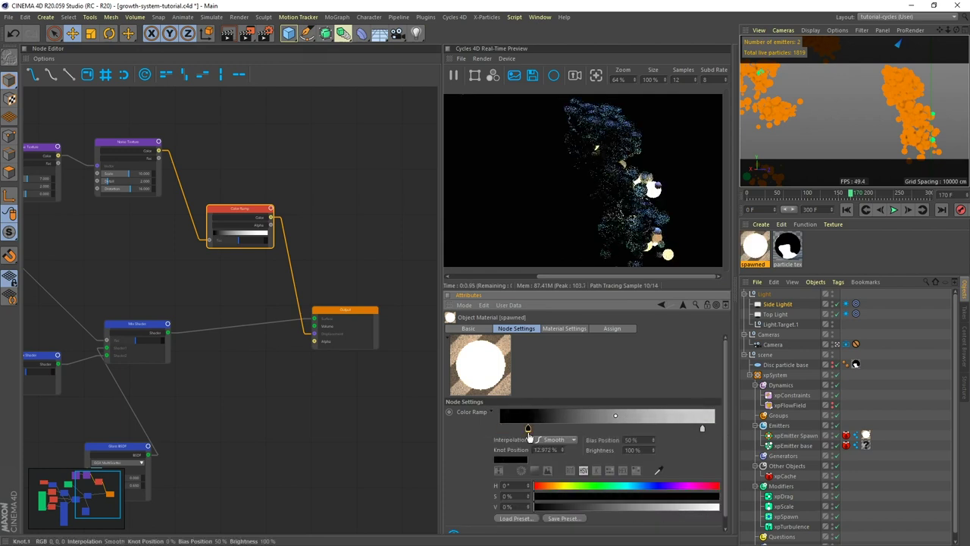
drag(601, 508, 585, 511)
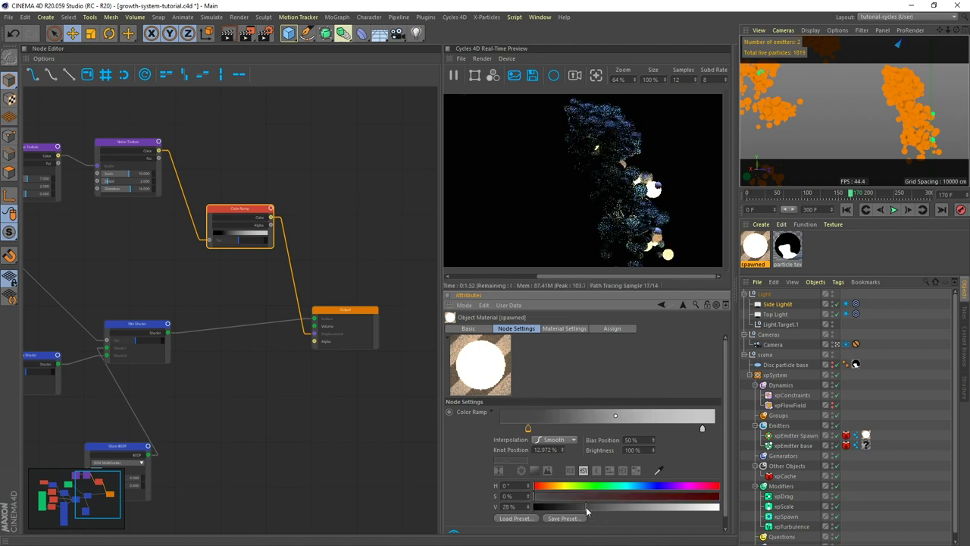
scroll(649, 213, down, 1)
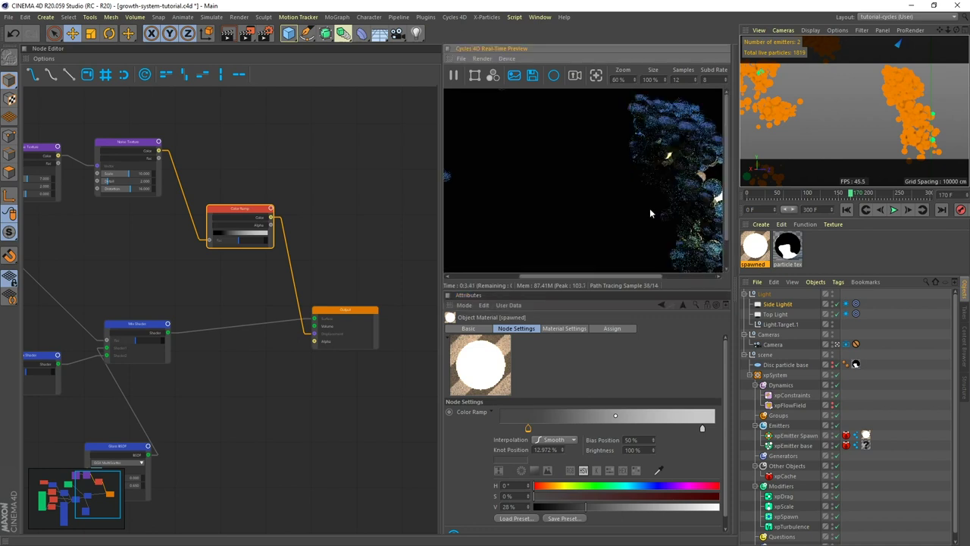
Step: Bring the real-time preview back to 100% zoom and enlarge its window until the whole render frame fits
scroll(651, 210, up, 5)
drag(582, 277, 658, 277)
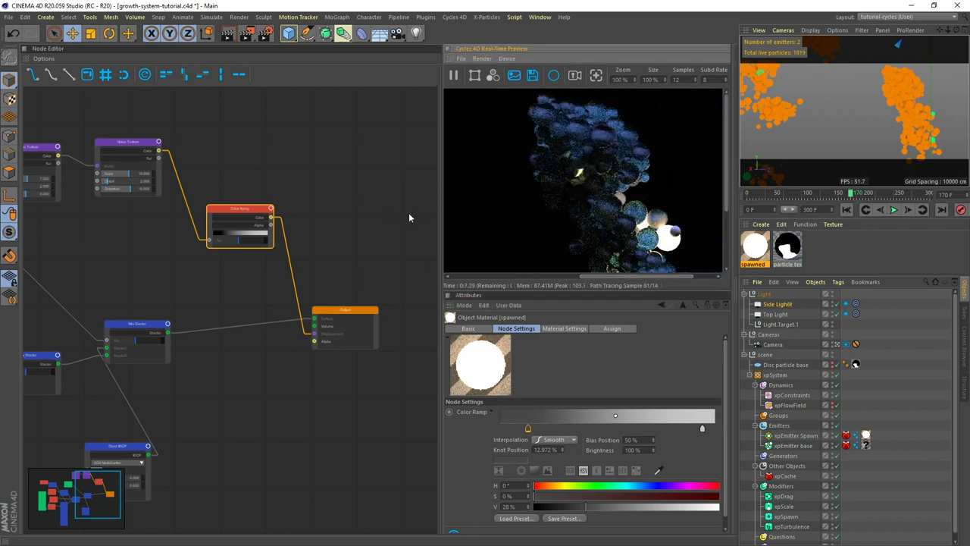
drag(433, 220, 261, 219)
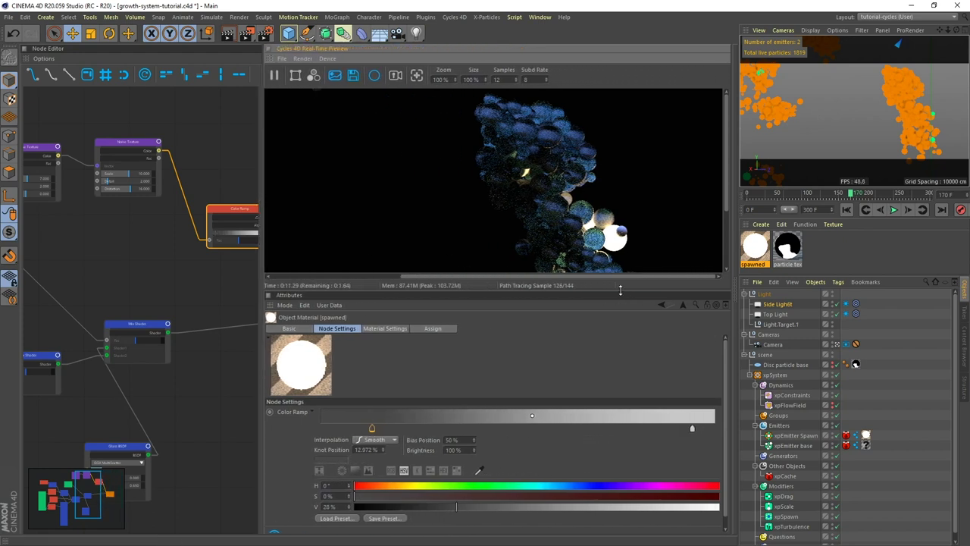
drag(622, 295, 618, 359)
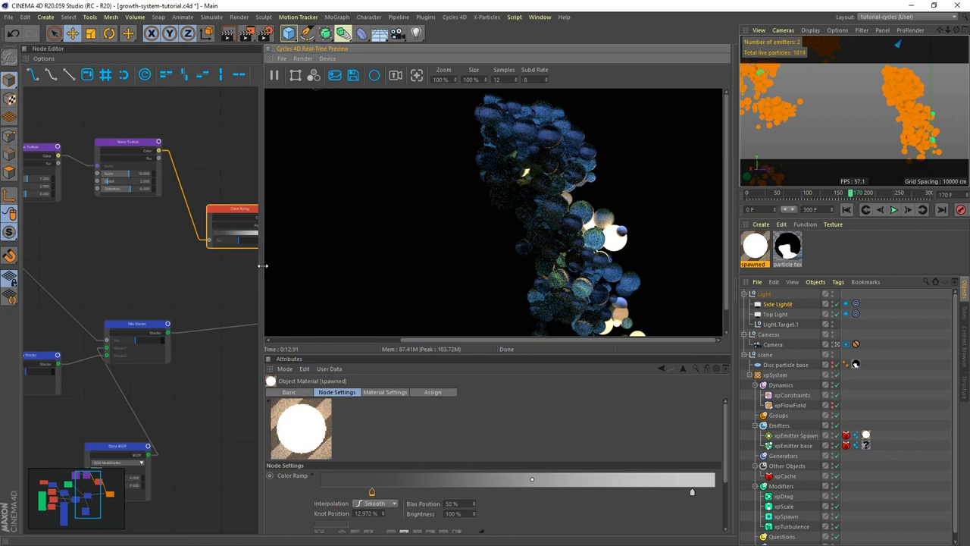
drag(261, 264, 128, 265)
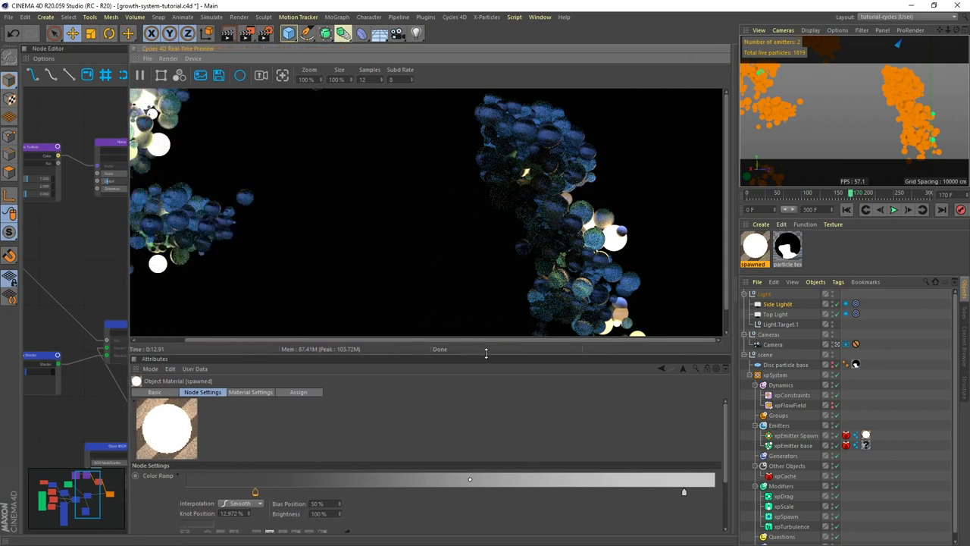
drag(465, 353, 466, 388)
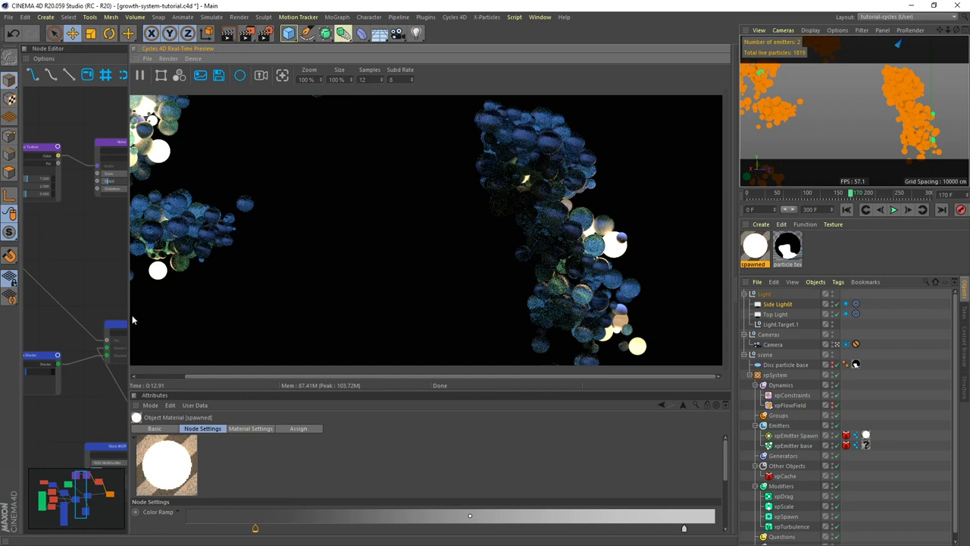
drag(129, 319, 44, 312)
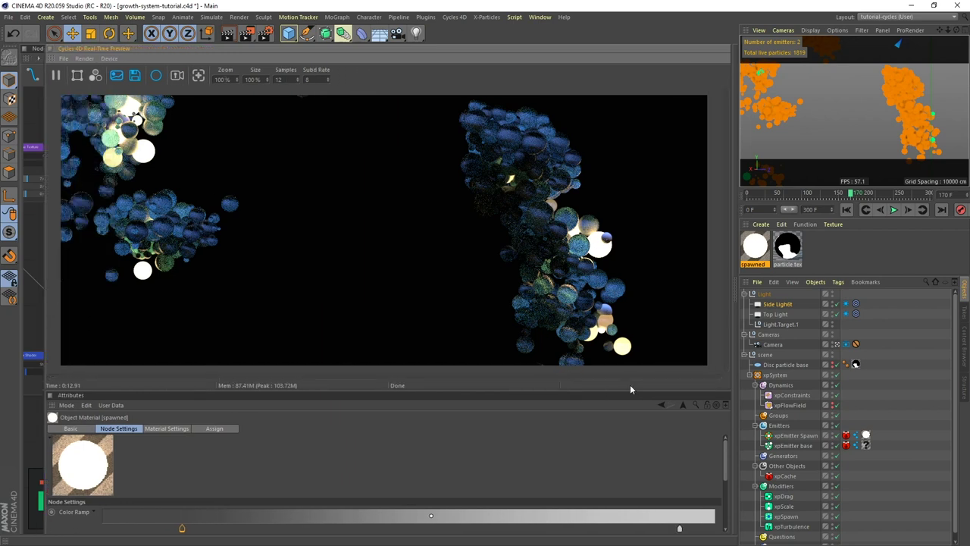
Step: Pick the Camera object's focus distance from the upper part of the right-hand particle cluster in the viewport
click(774, 345)
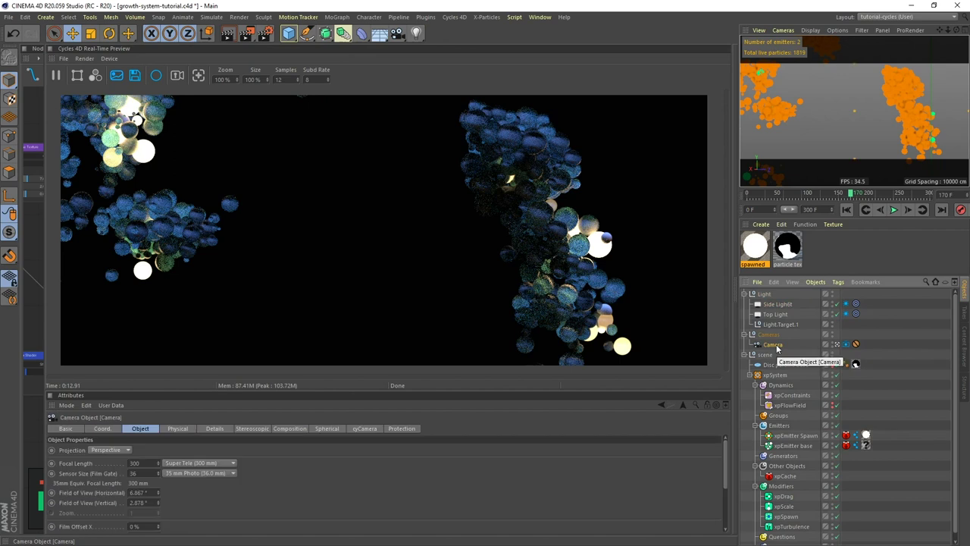
scroll(277, 495, down, 3)
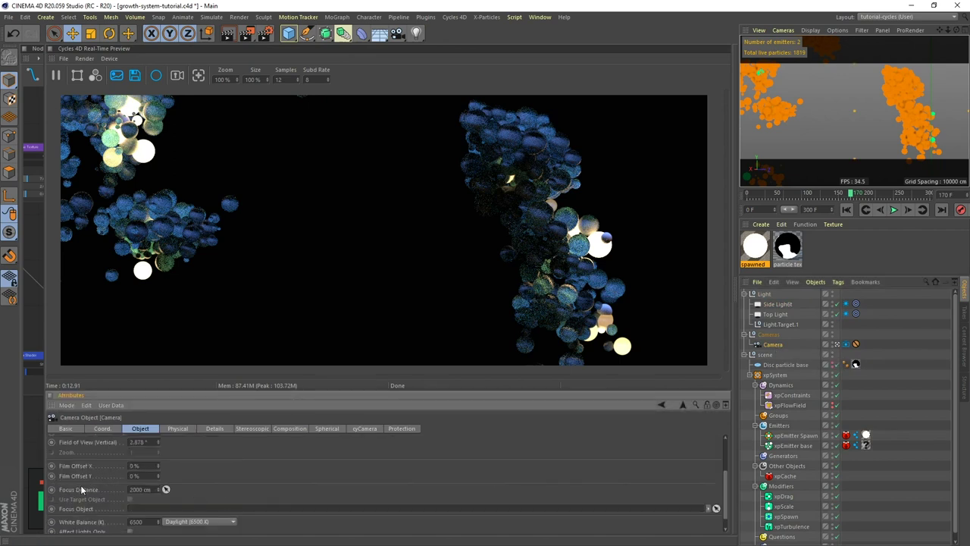
click(166, 489)
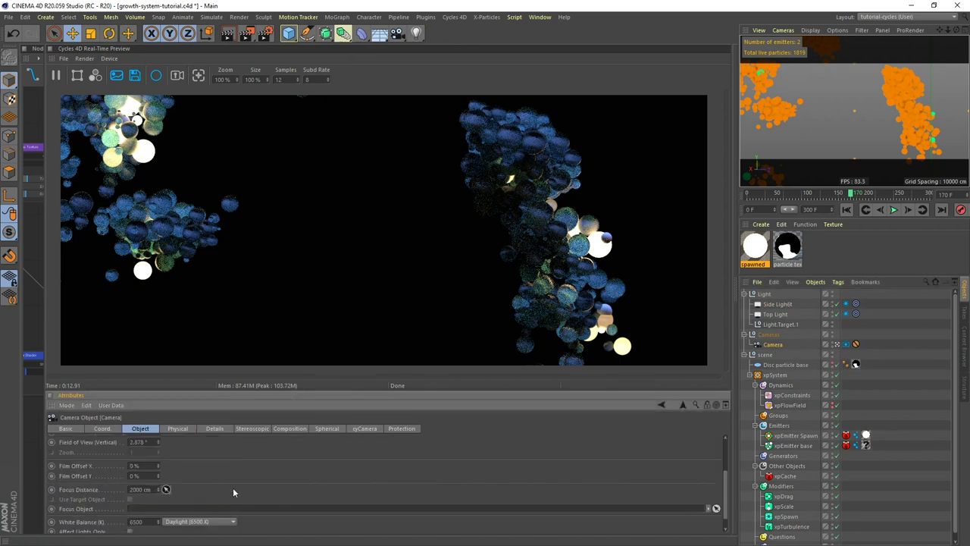
click(895, 100)
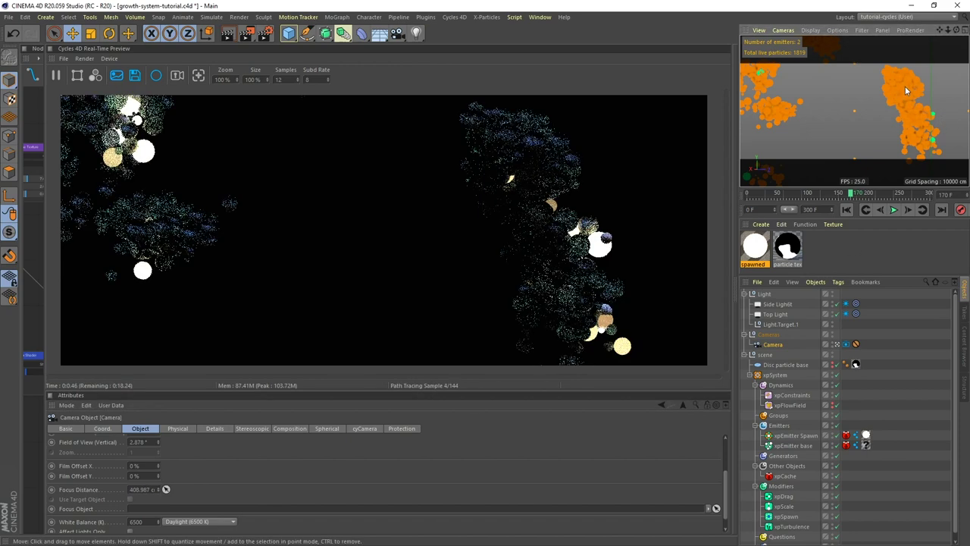
Step: Set the depth-of-field aperture size to 0.05 in the Camera's Cycles 4D Camera tag
click(846, 344)
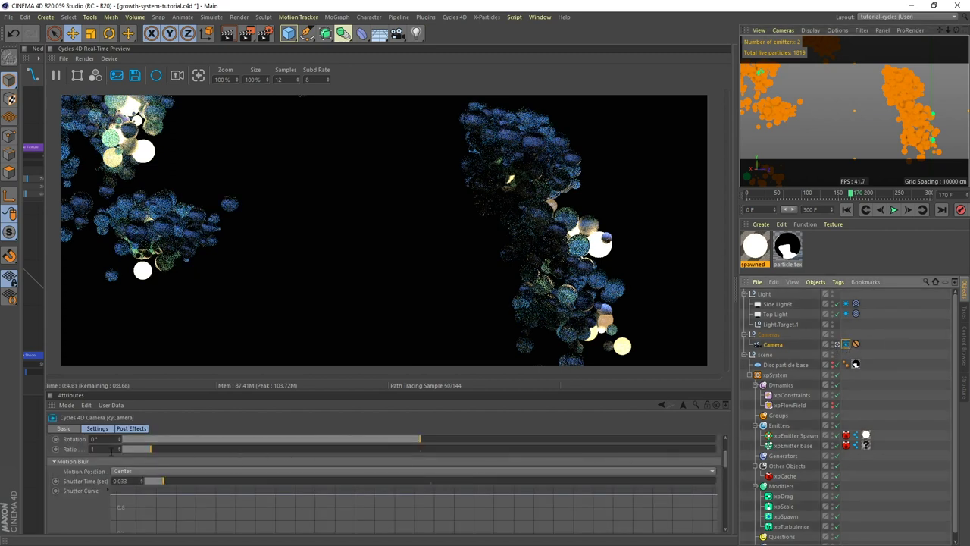
scroll(722, 458, up, 2)
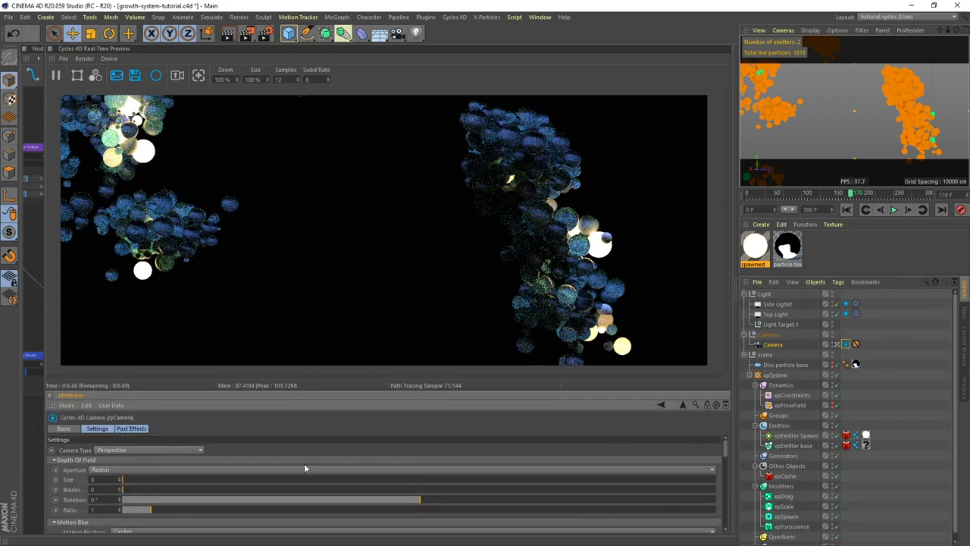
text(0.05)
key(Return)
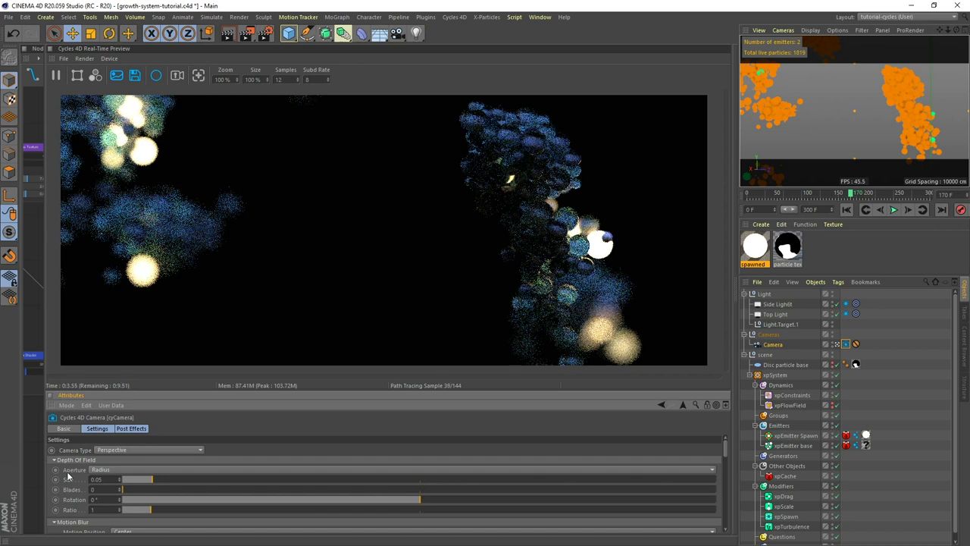
Step: Set the real-time preview's samples to 25
click(279, 79)
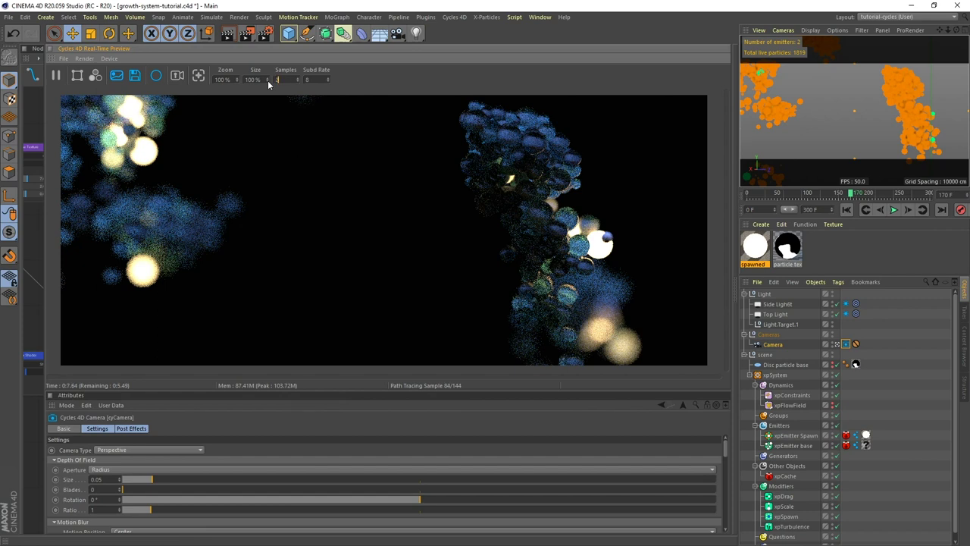
key(Return)
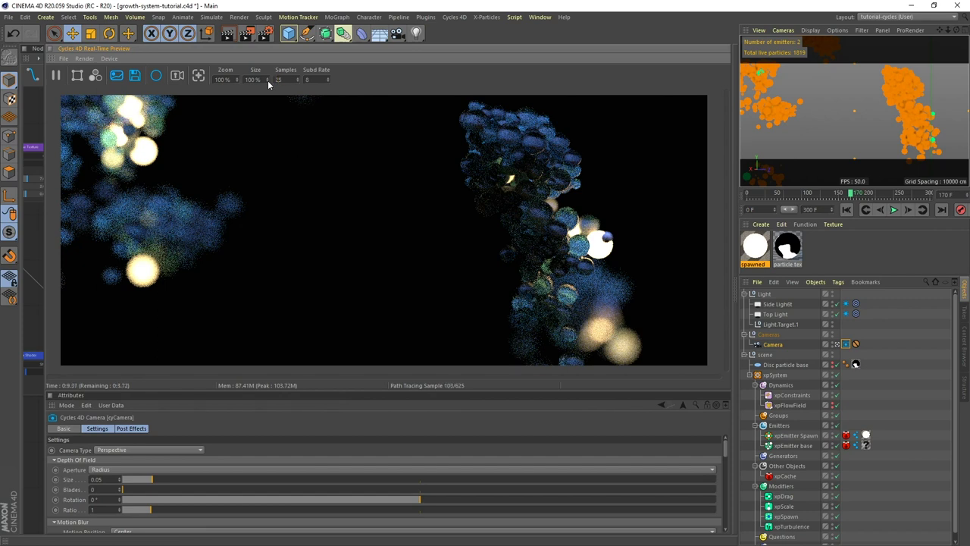